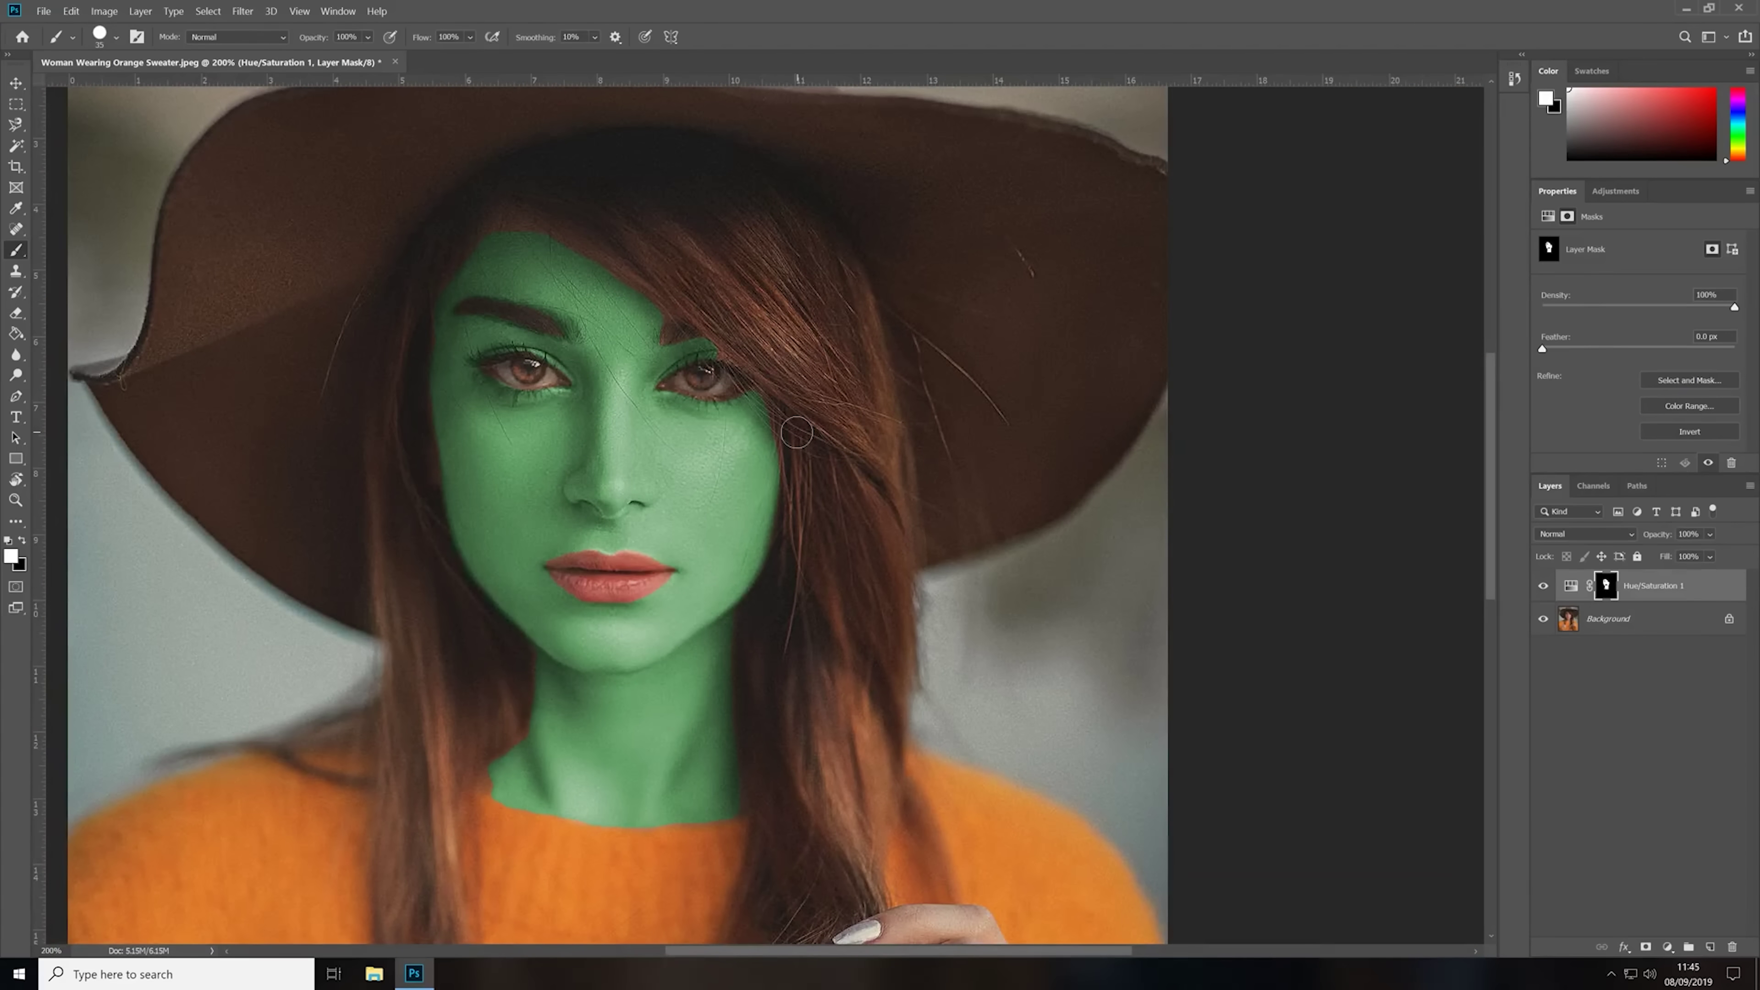
- Set the Hue/Saturation Hue to 207 to turn the face tint from green to blue
left_click(1571, 585)
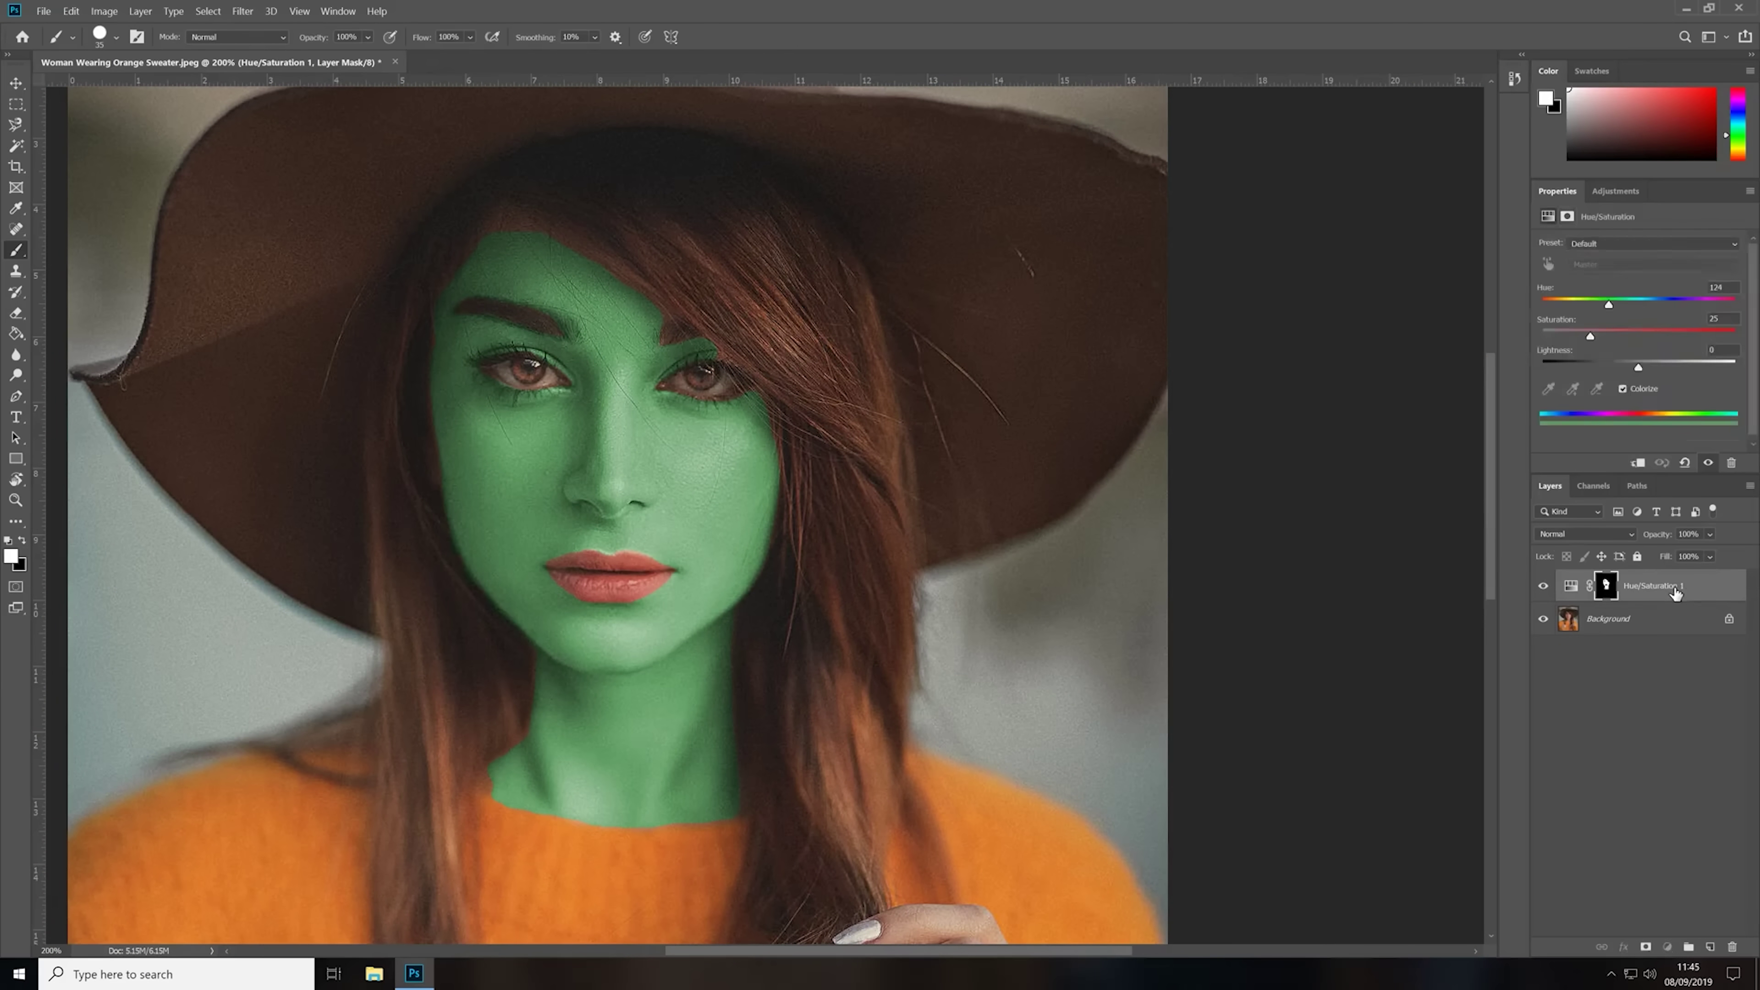
mouse_move(1652, 310)
left_mouse_down()
mouse_move(1694, 310)
mouse_move(1653, 308)
left_mouse_up()
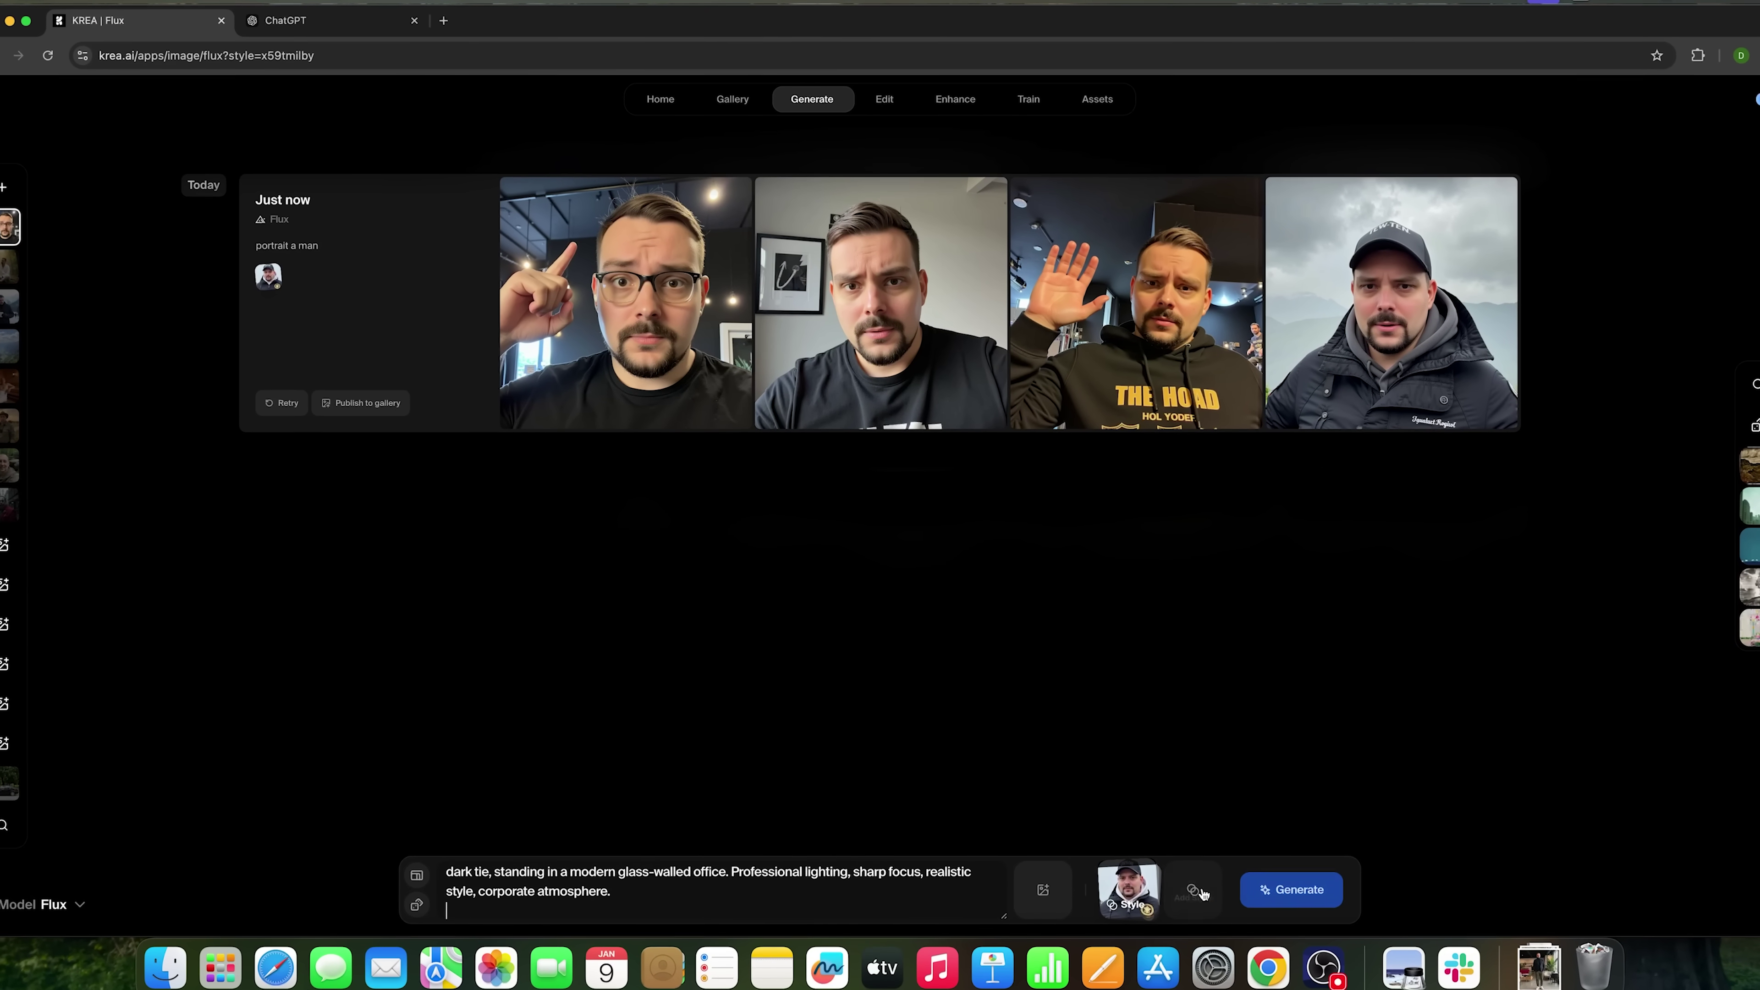
- Generate new portraits from the glass-walled office prompt with the style applied
mouse_move(1132, 871)
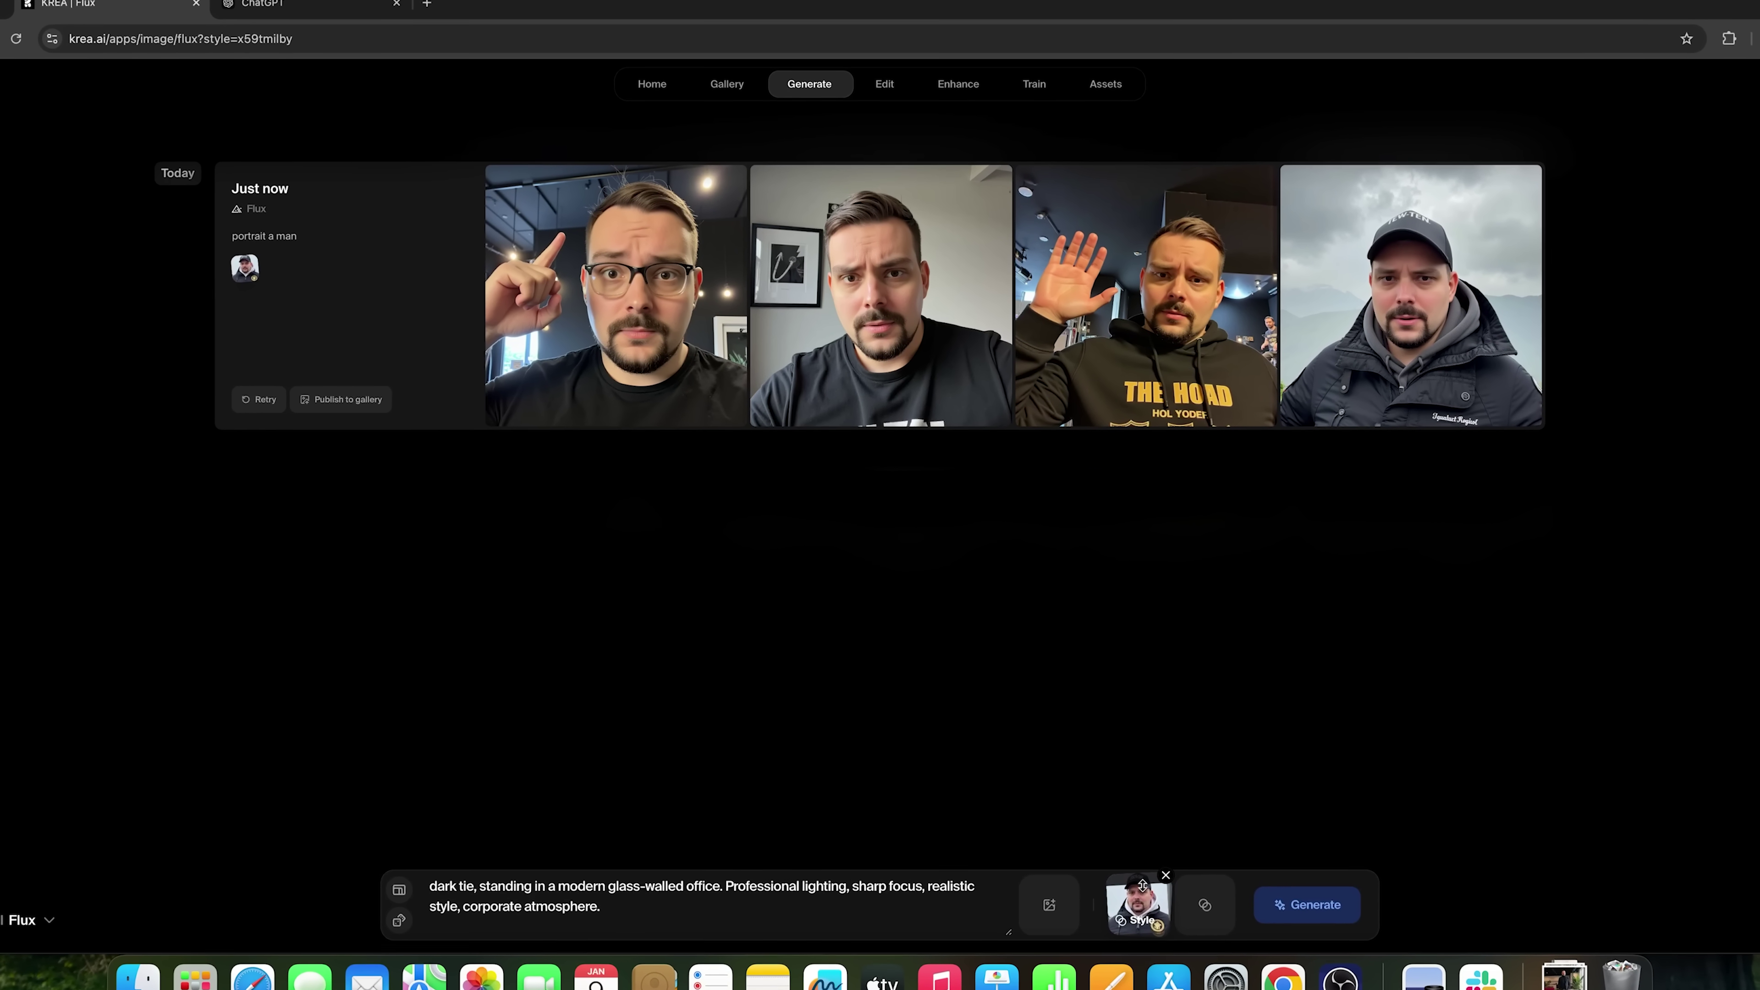
left_click(1335, 927)
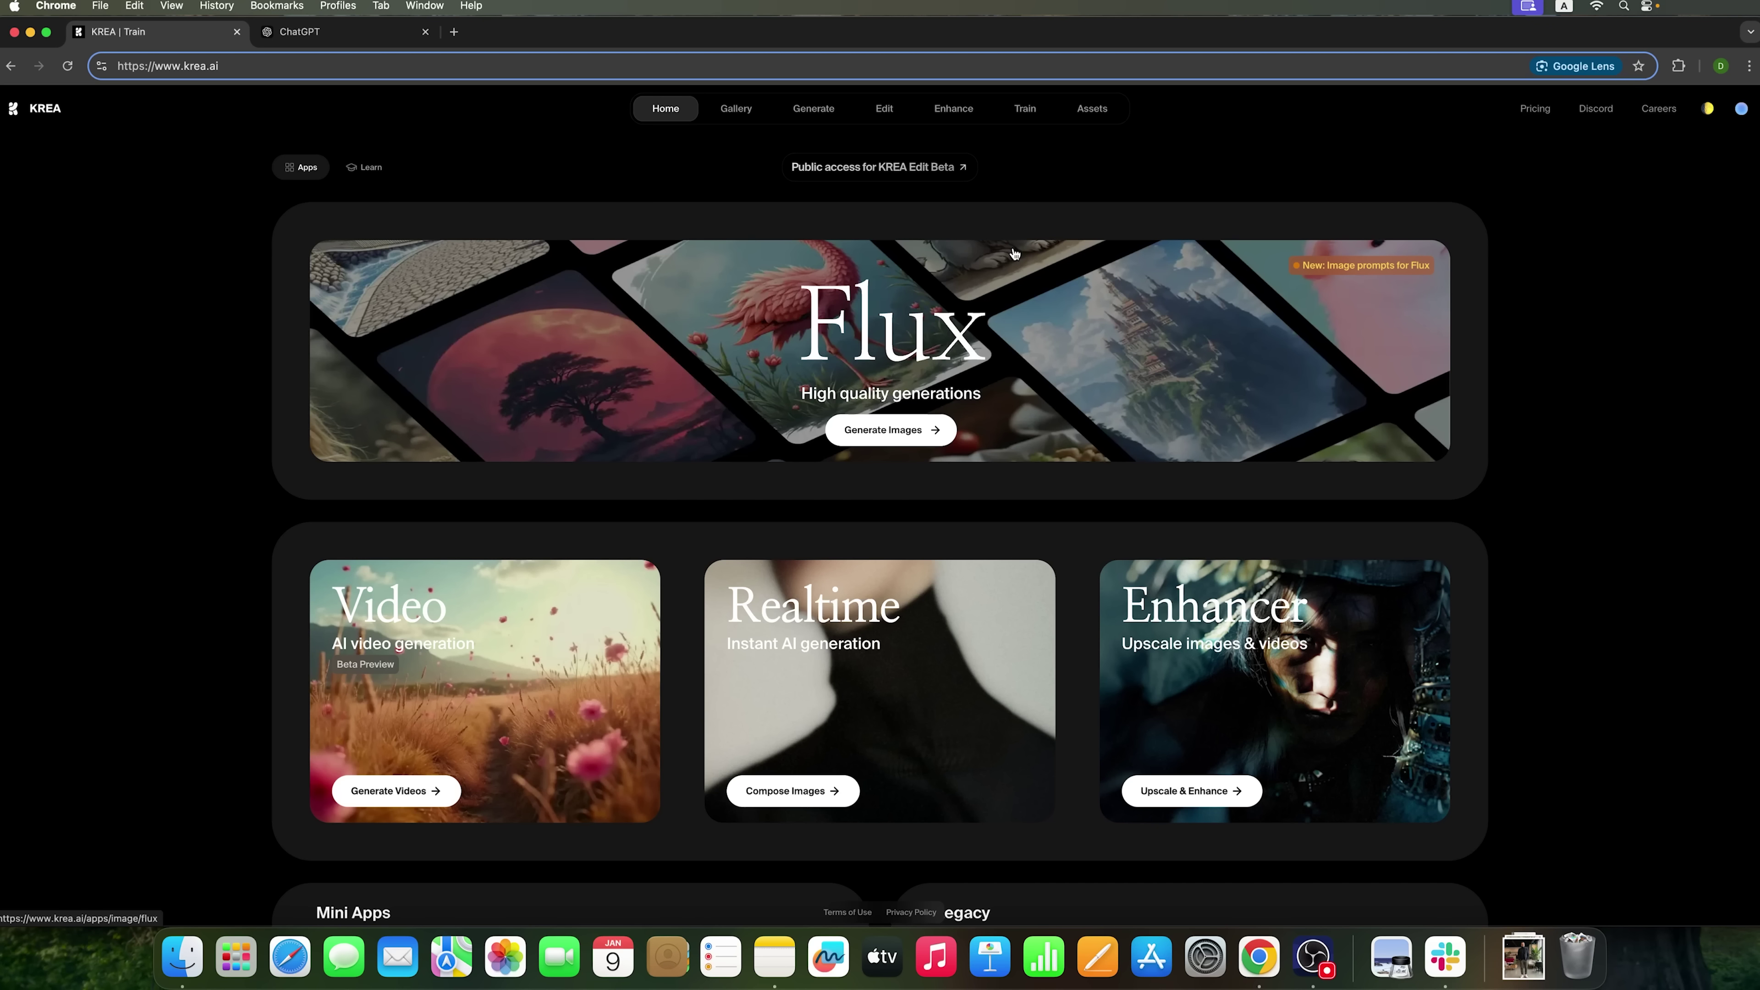
- Preview face photos IMG_4213, IMG_5075 and IMG_7673, then return to Krea's Train page
left_click(197, 948)
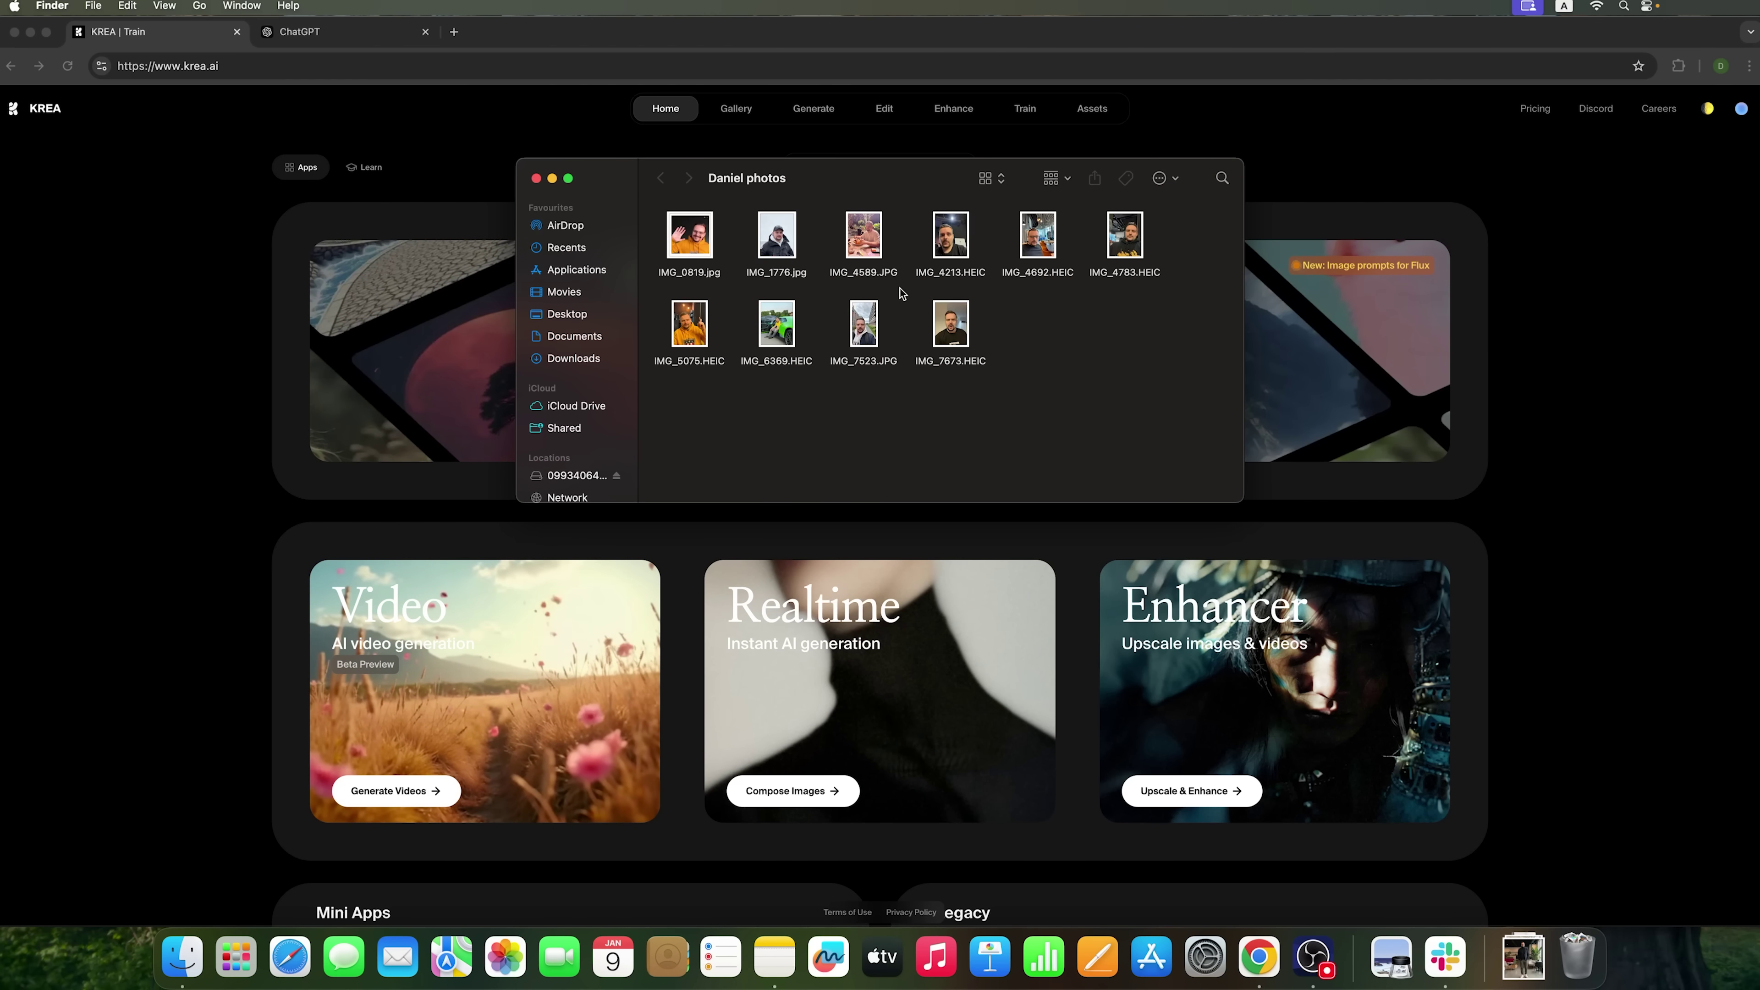
double_click(954, 239)
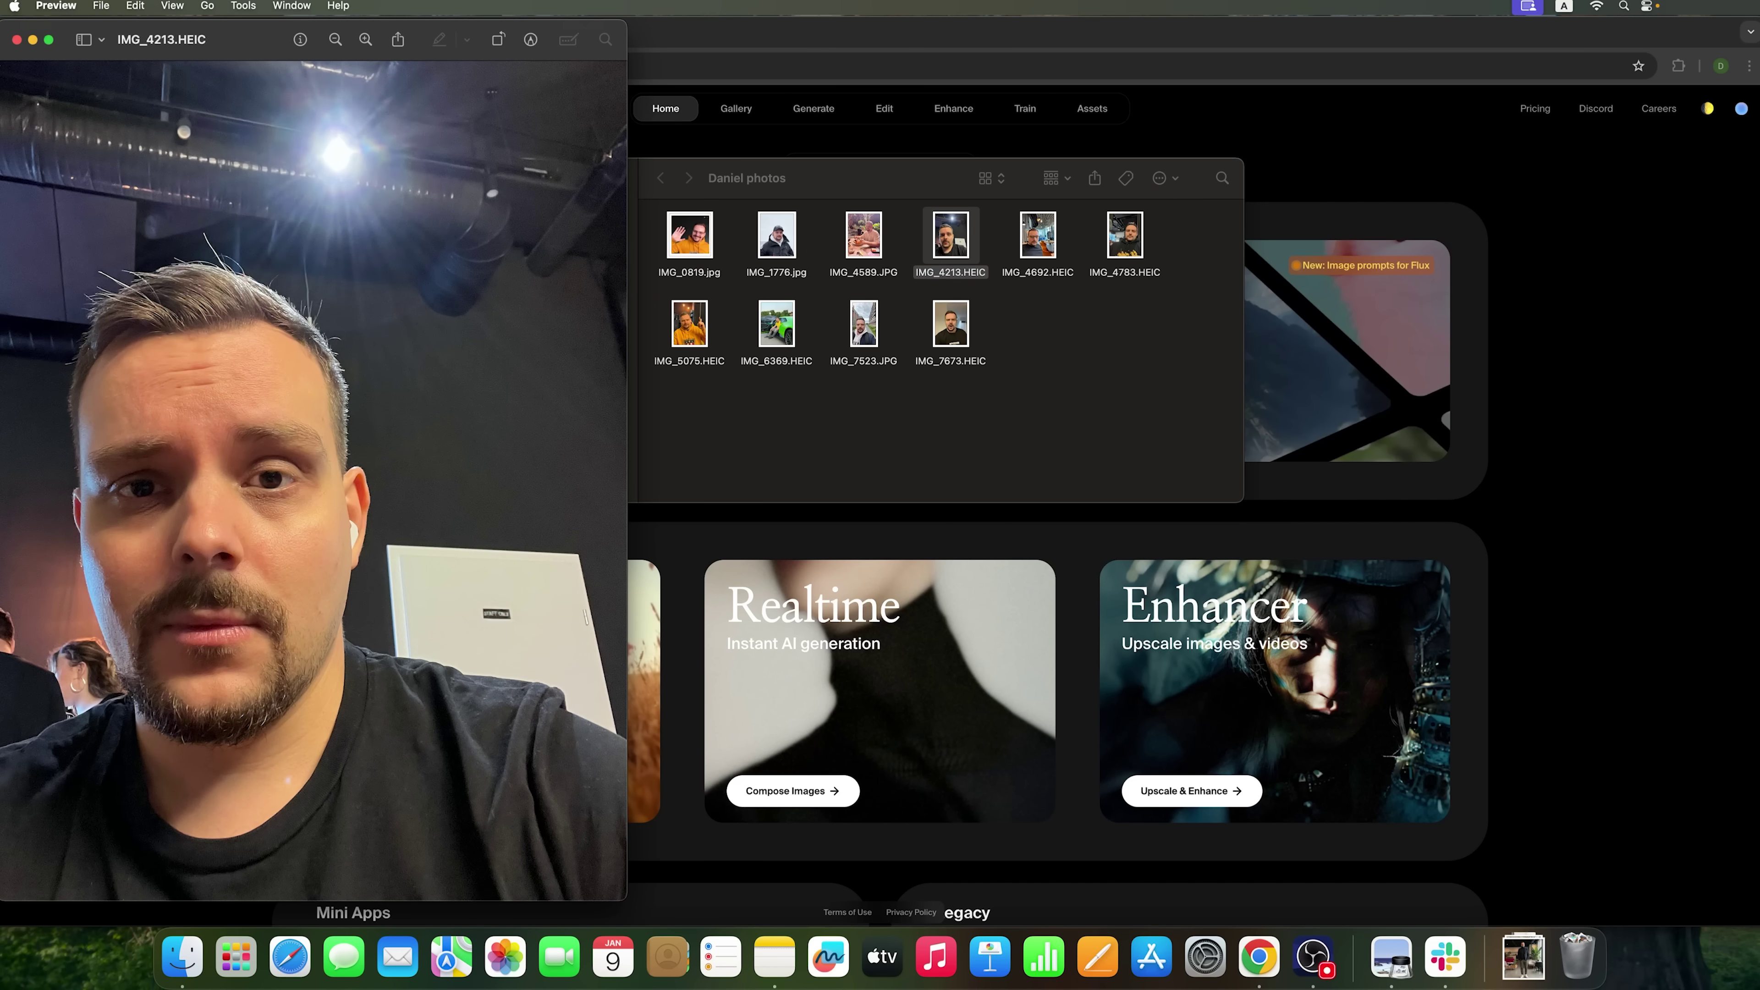
left_click(16, 40)
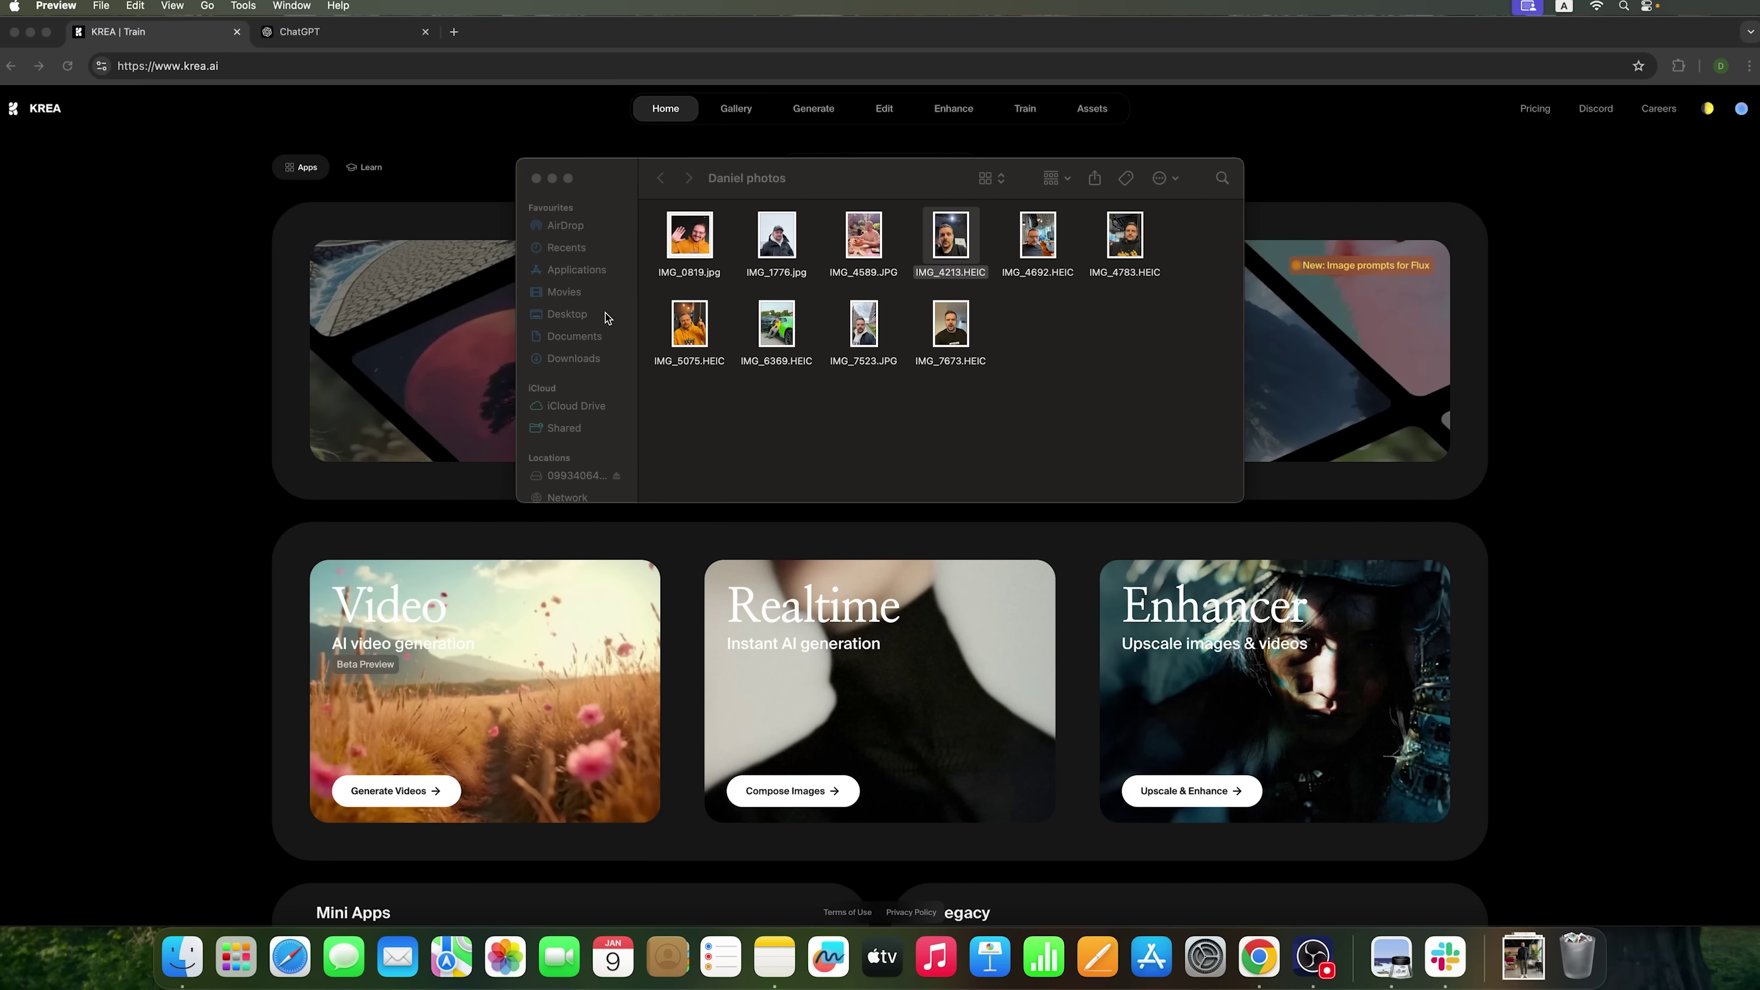
left_click(693, 318)
double_click(695, 316)
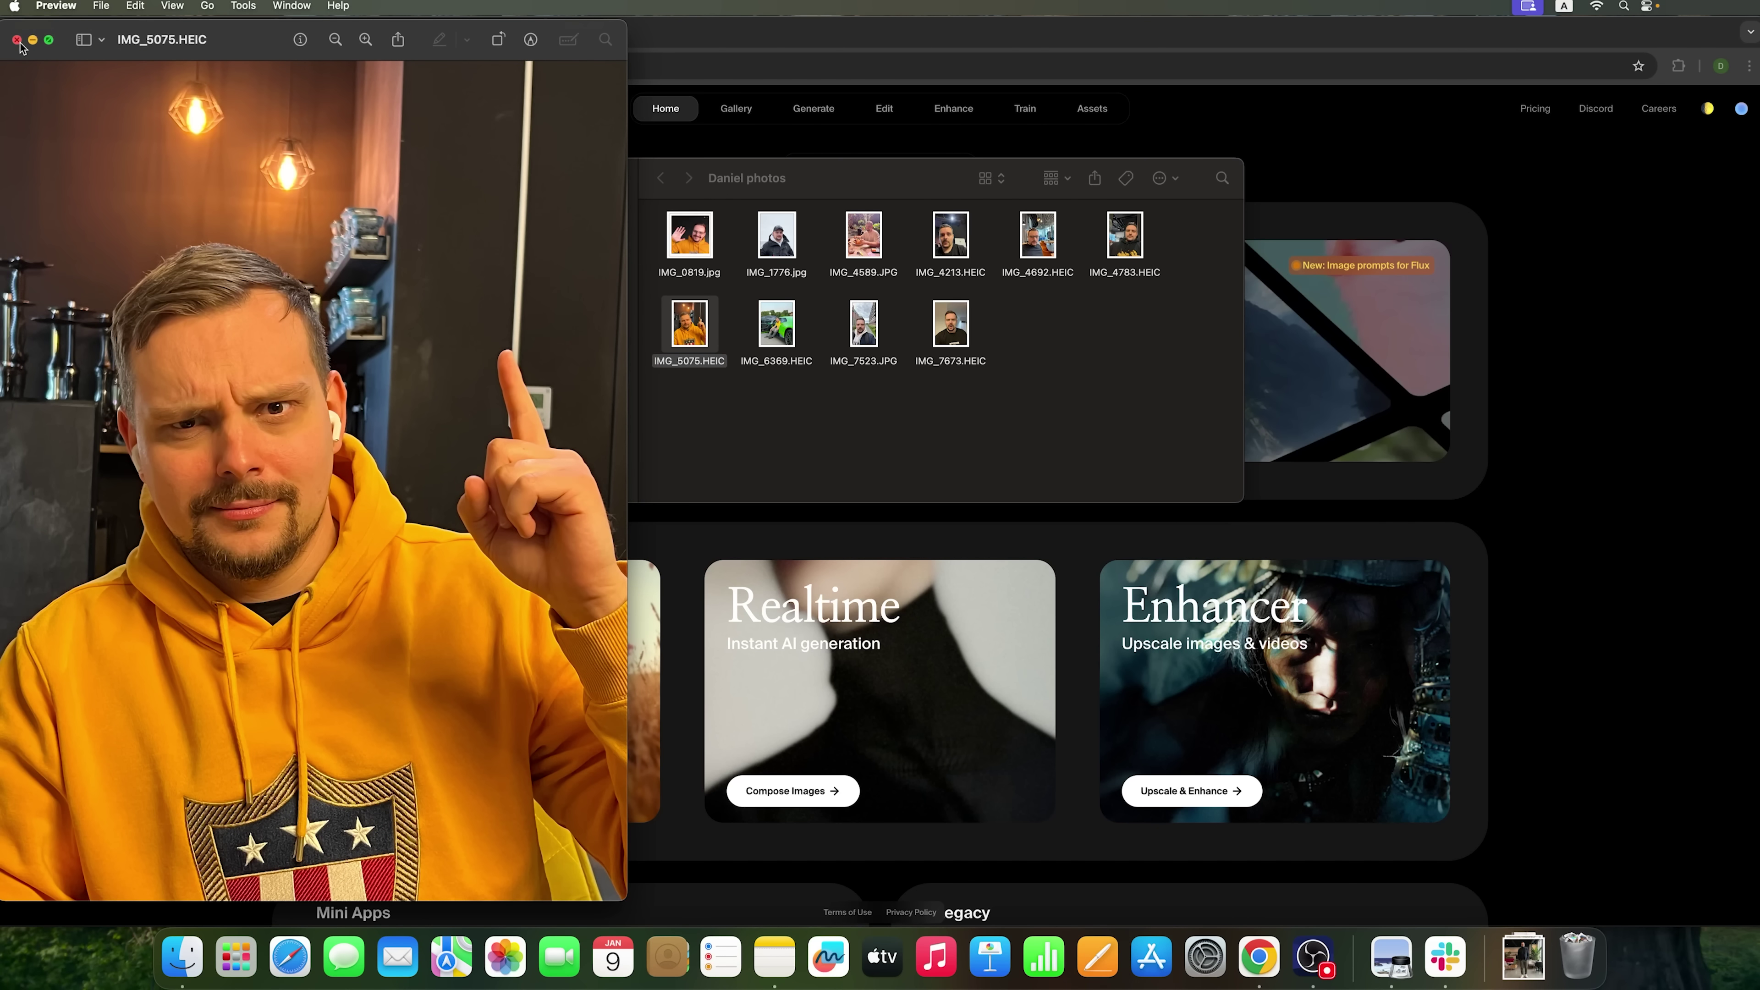
left_click(16, 39)
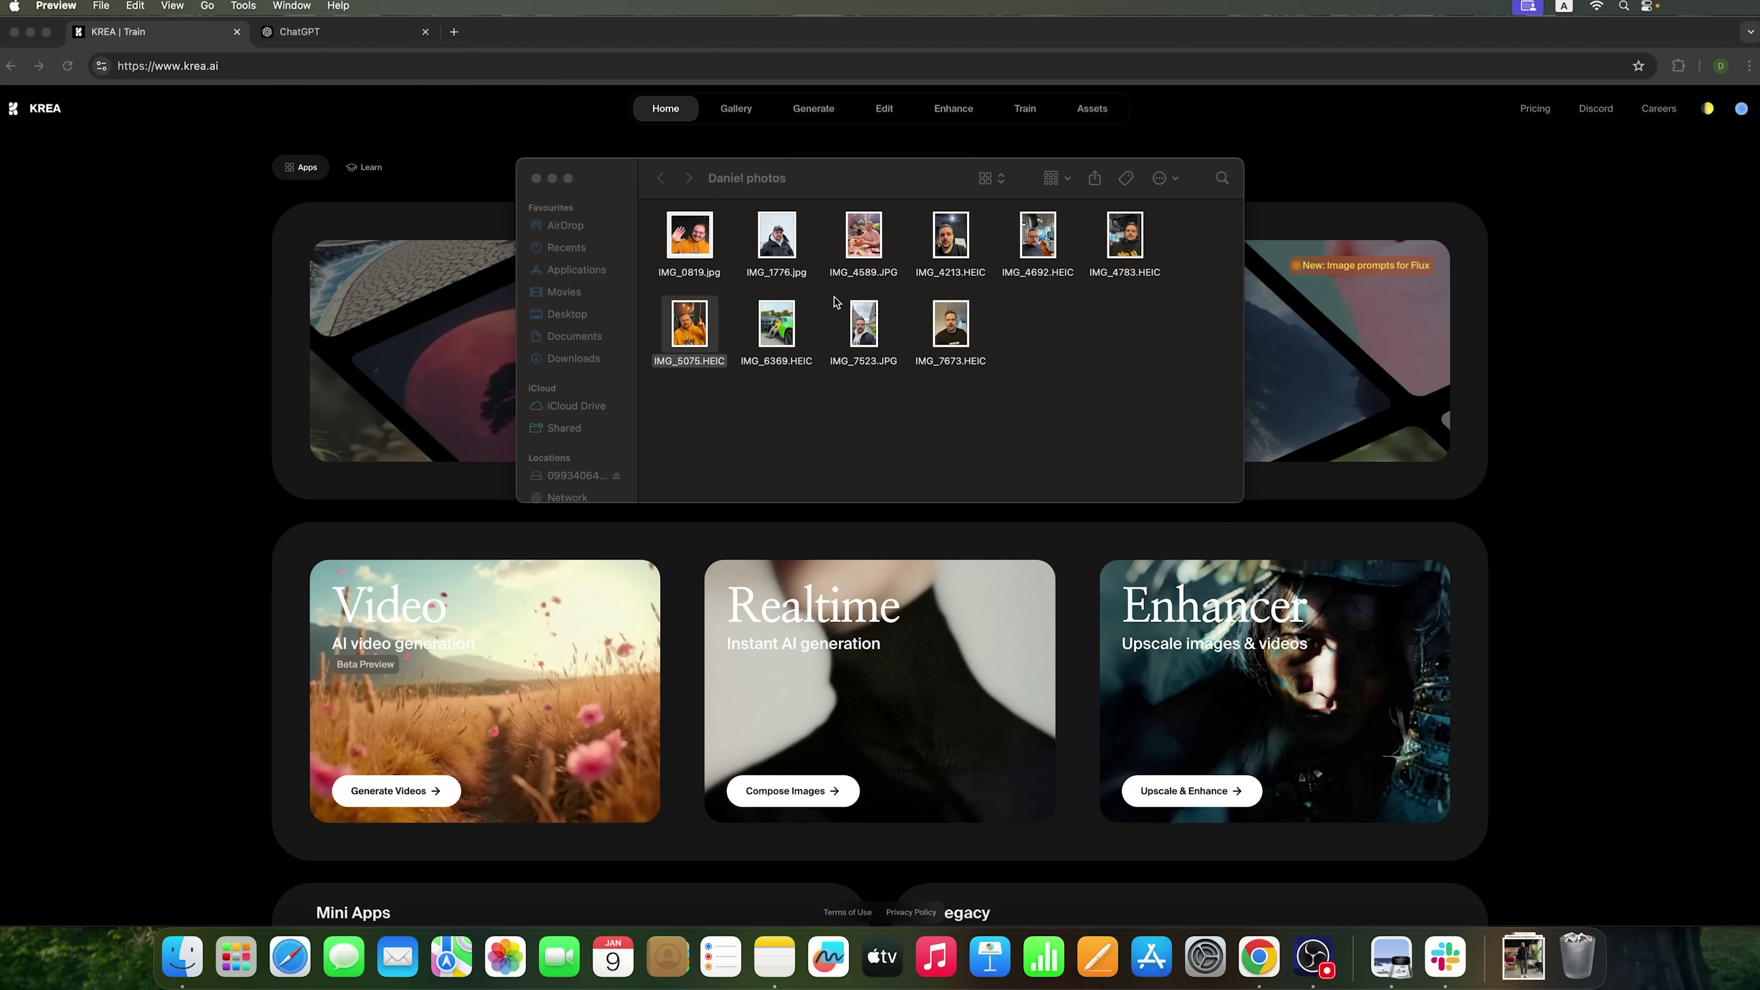
double_click(958, 327)
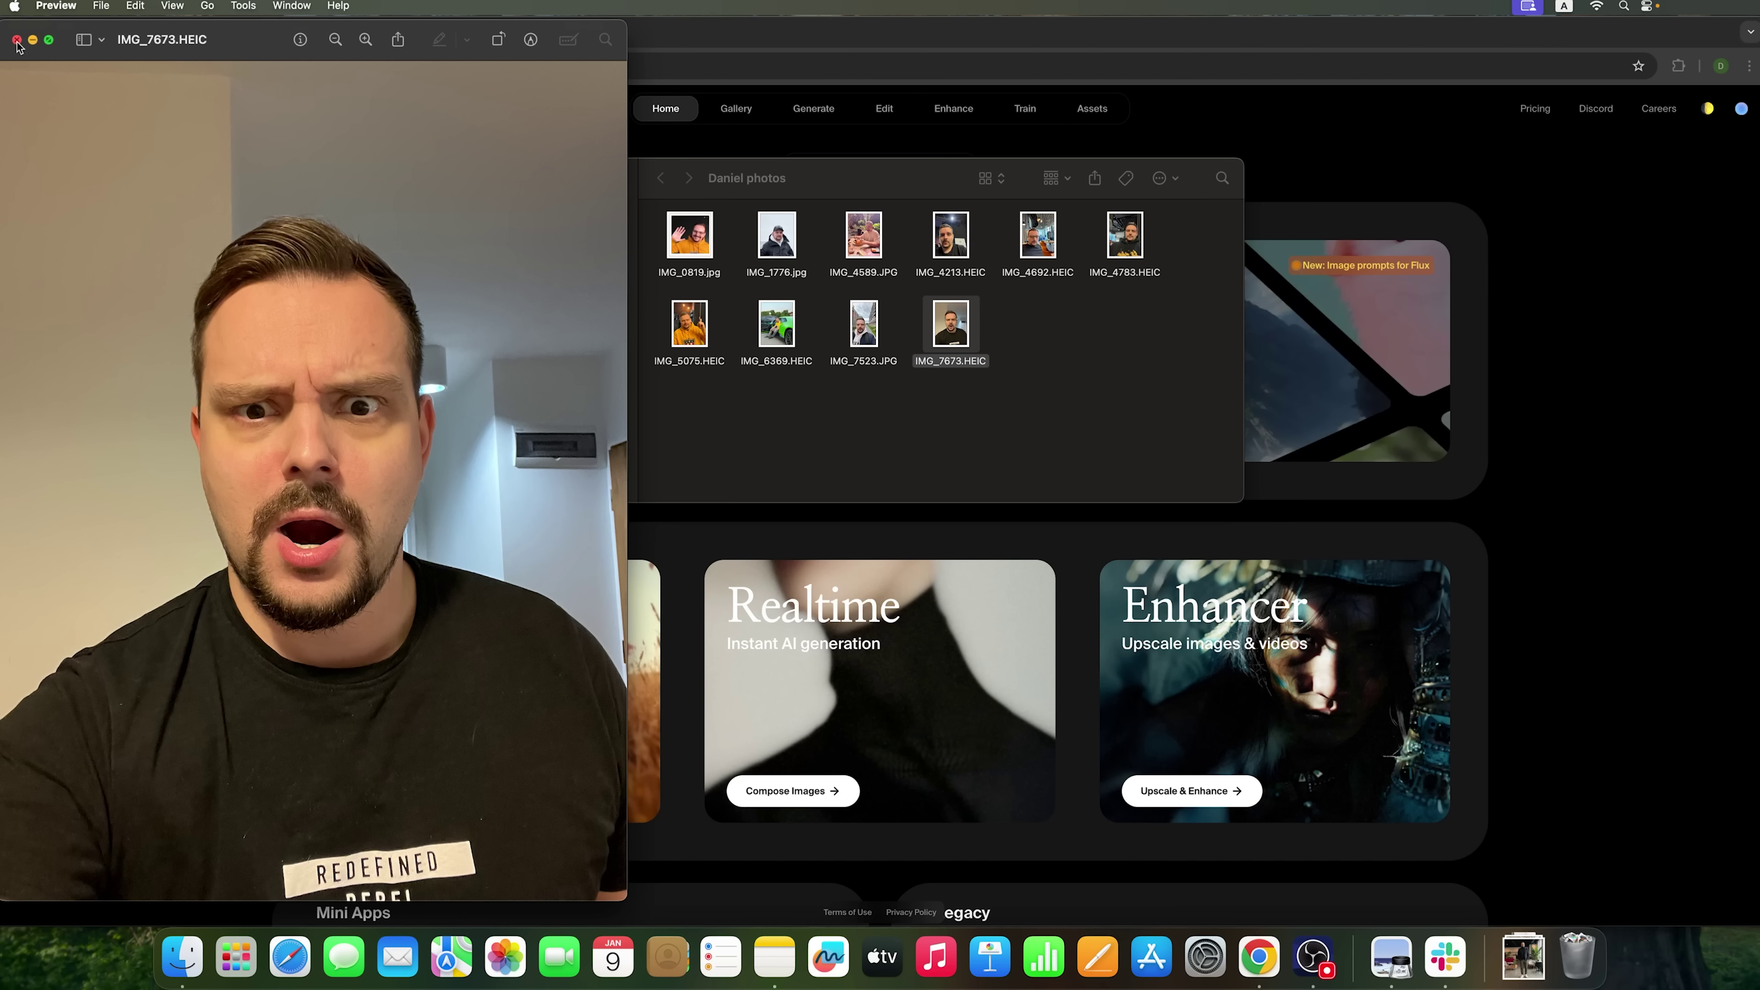
left_click(16, 40)
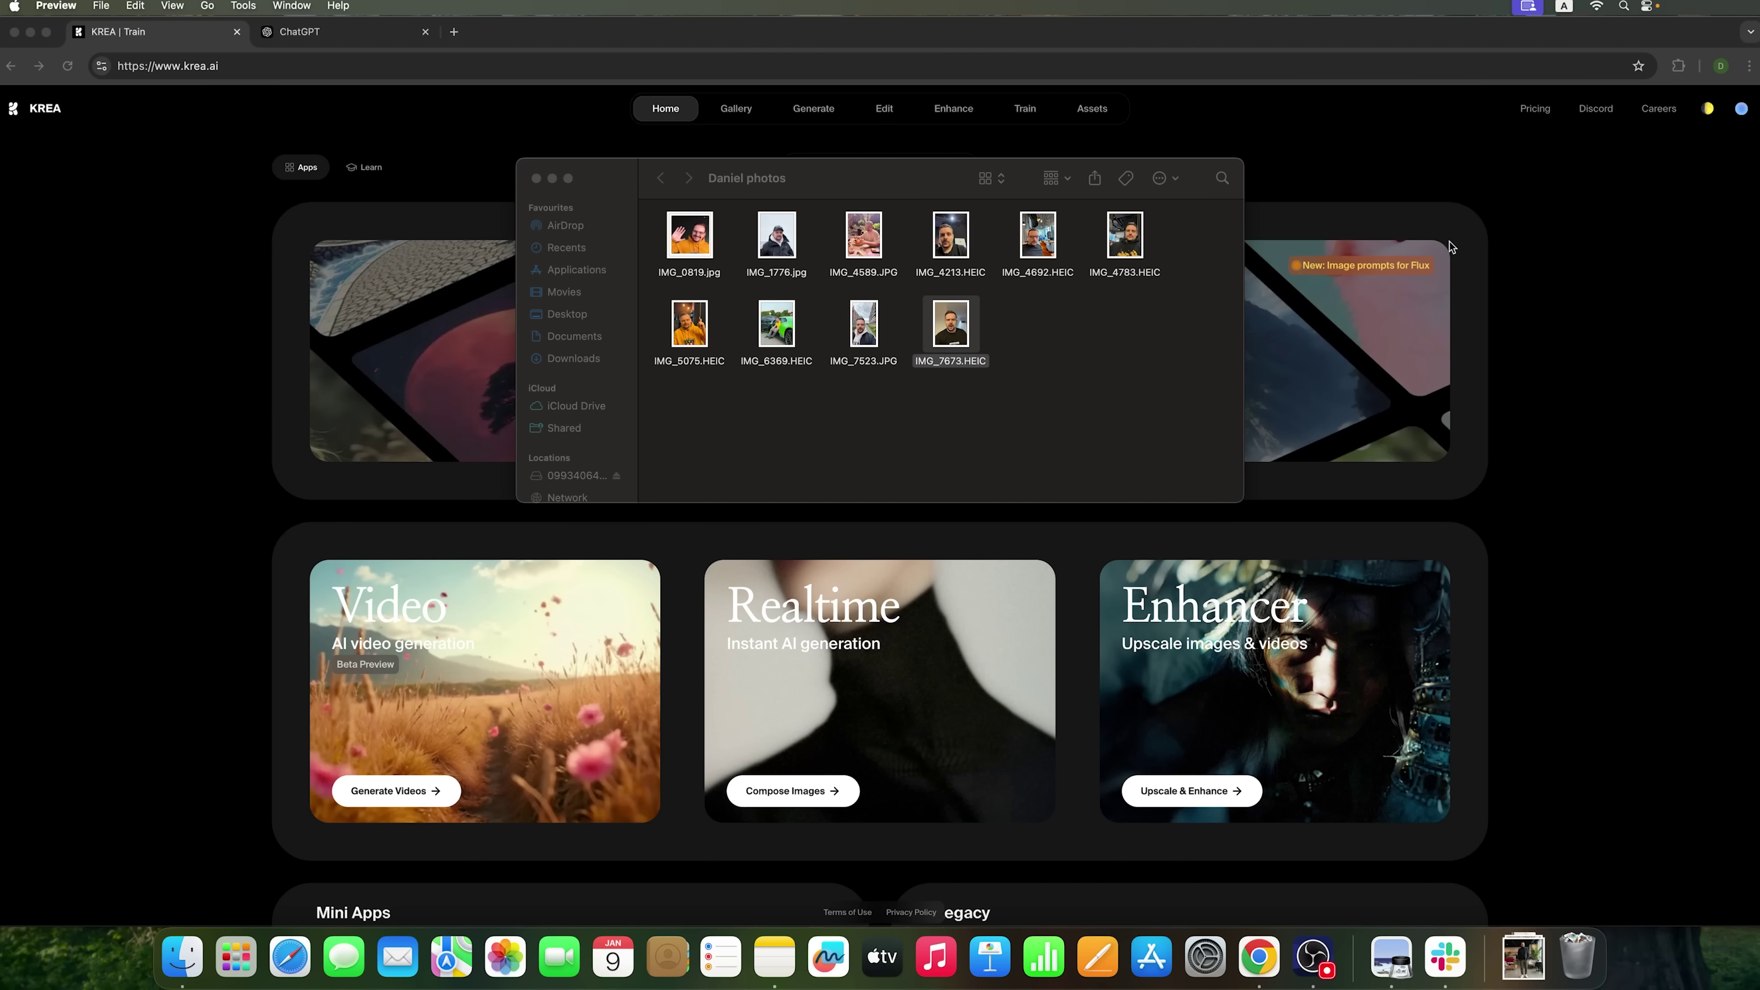
left_click(1316, 147)
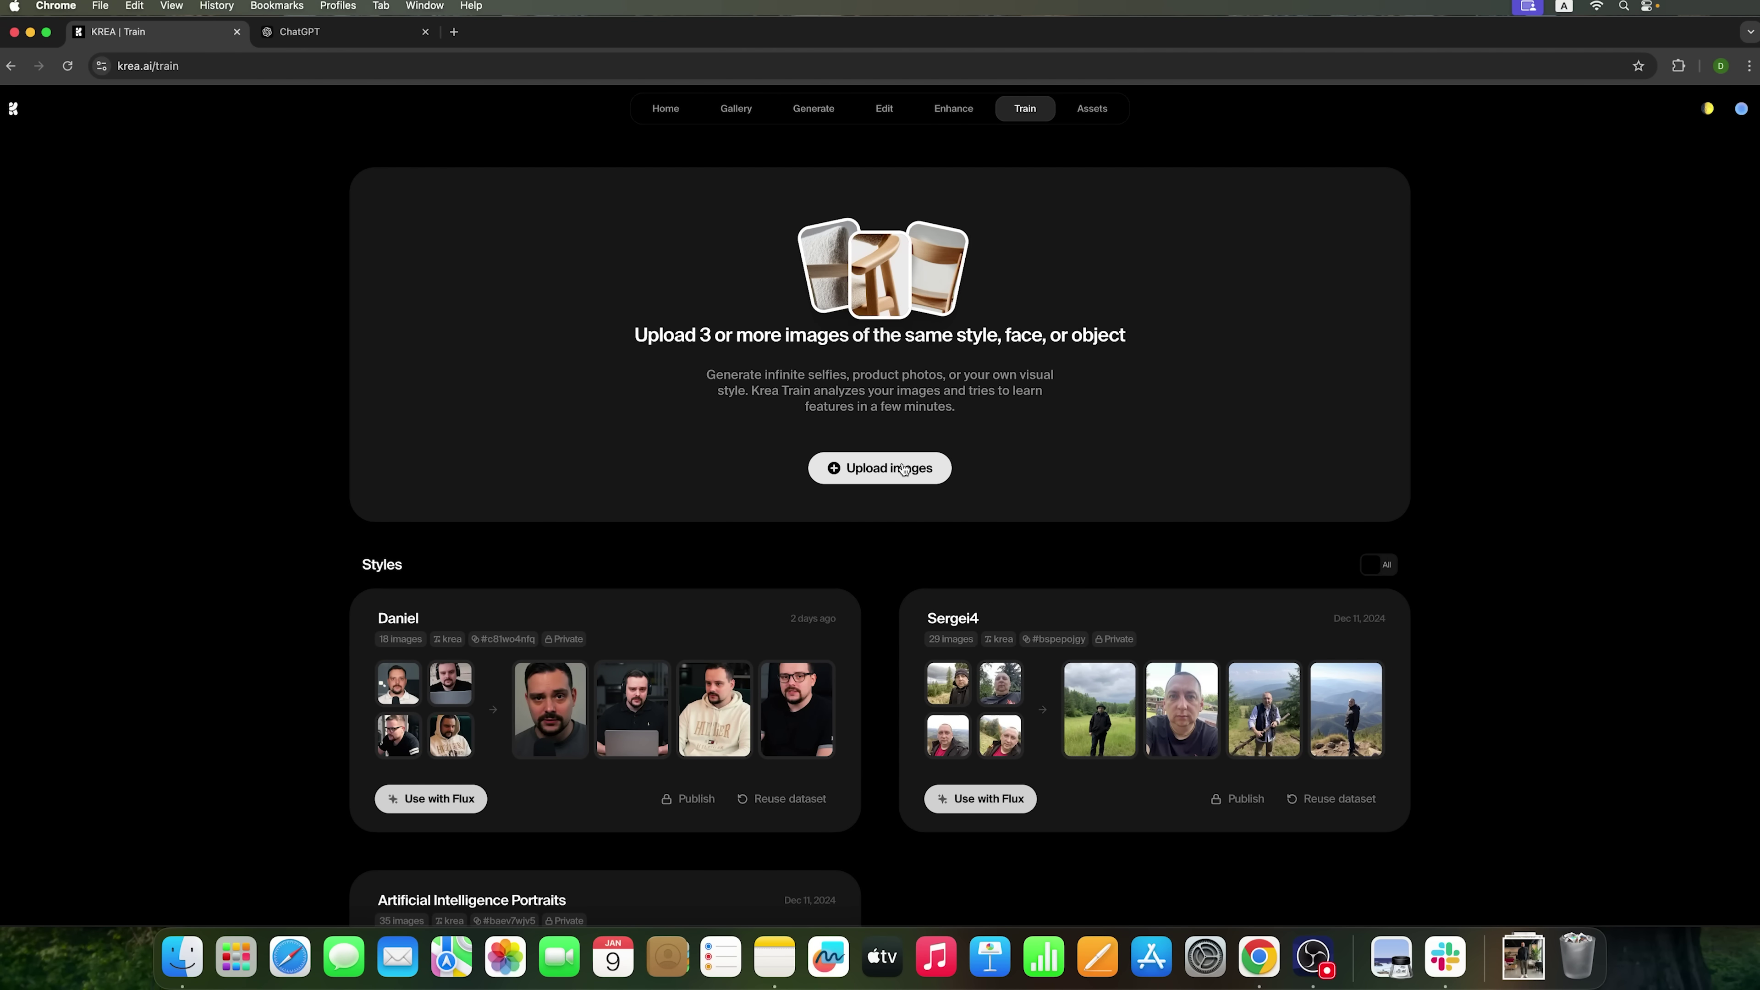
- Upload ten face photos from the photos folder and name the style 'Diverse Outfits'
left_click(182, 955)
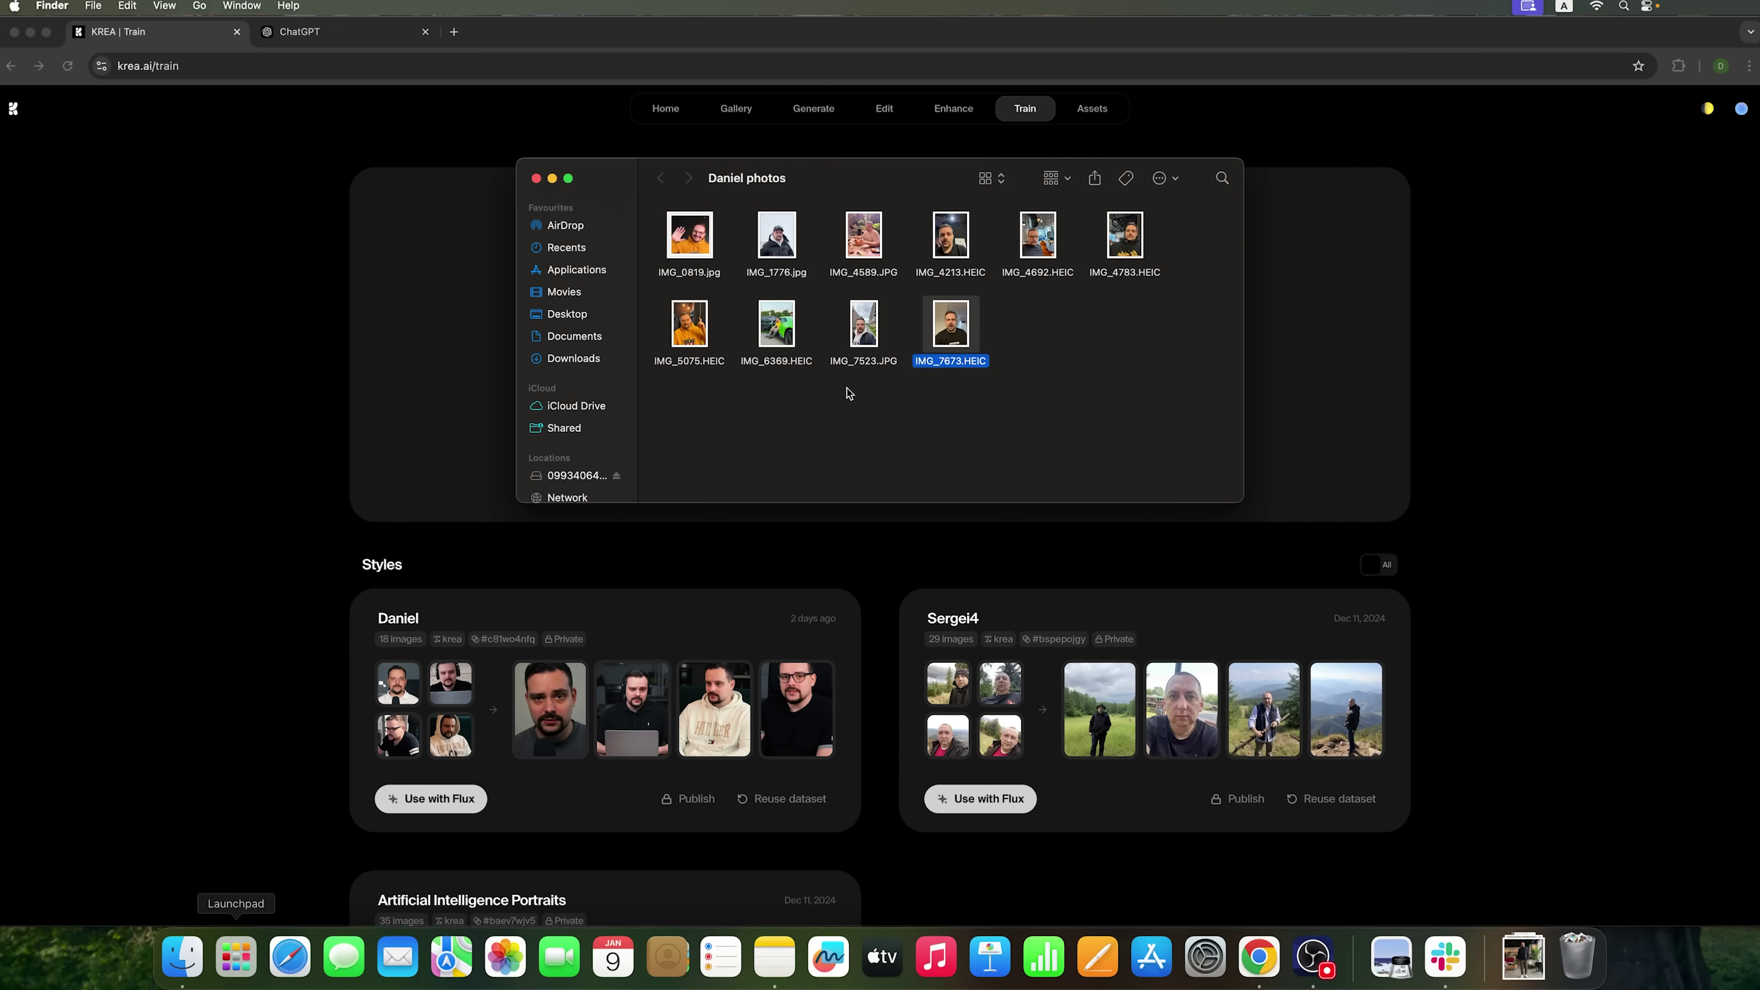
left_click_drag(1172, 362, 457, 324)
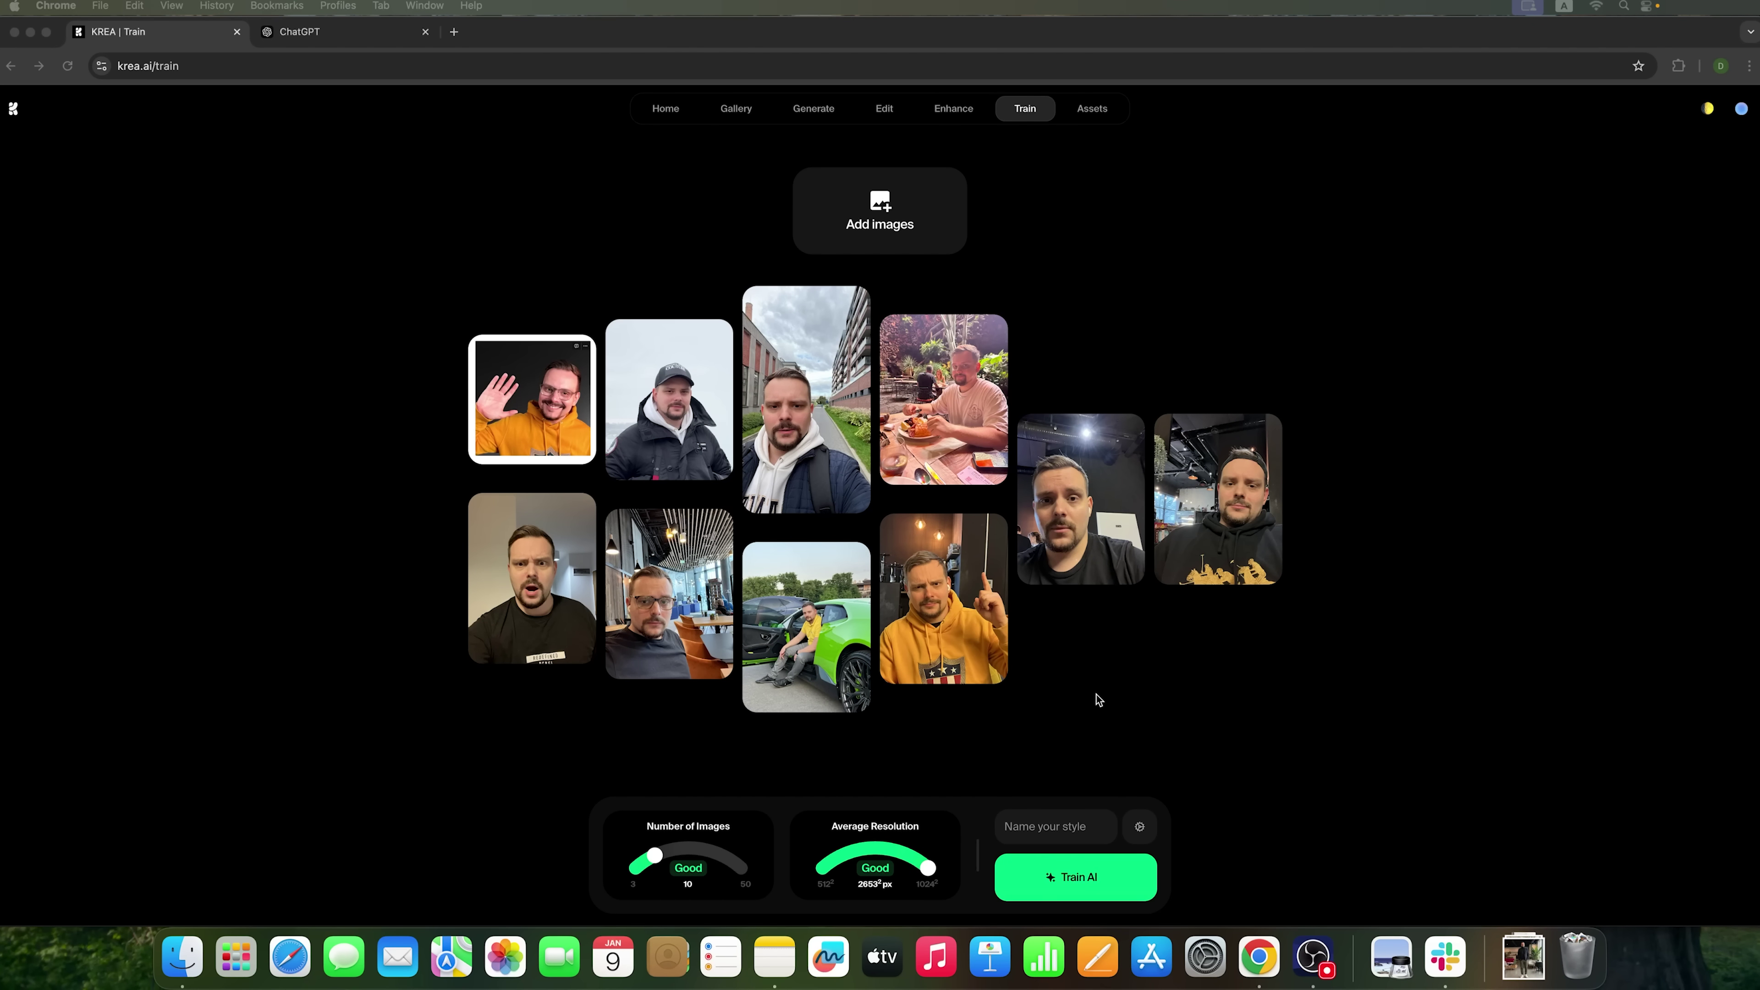
type("Diverse Outfits")
- Replace the style name with the person's name and show the advanced training settings
left_click(1055, 829)
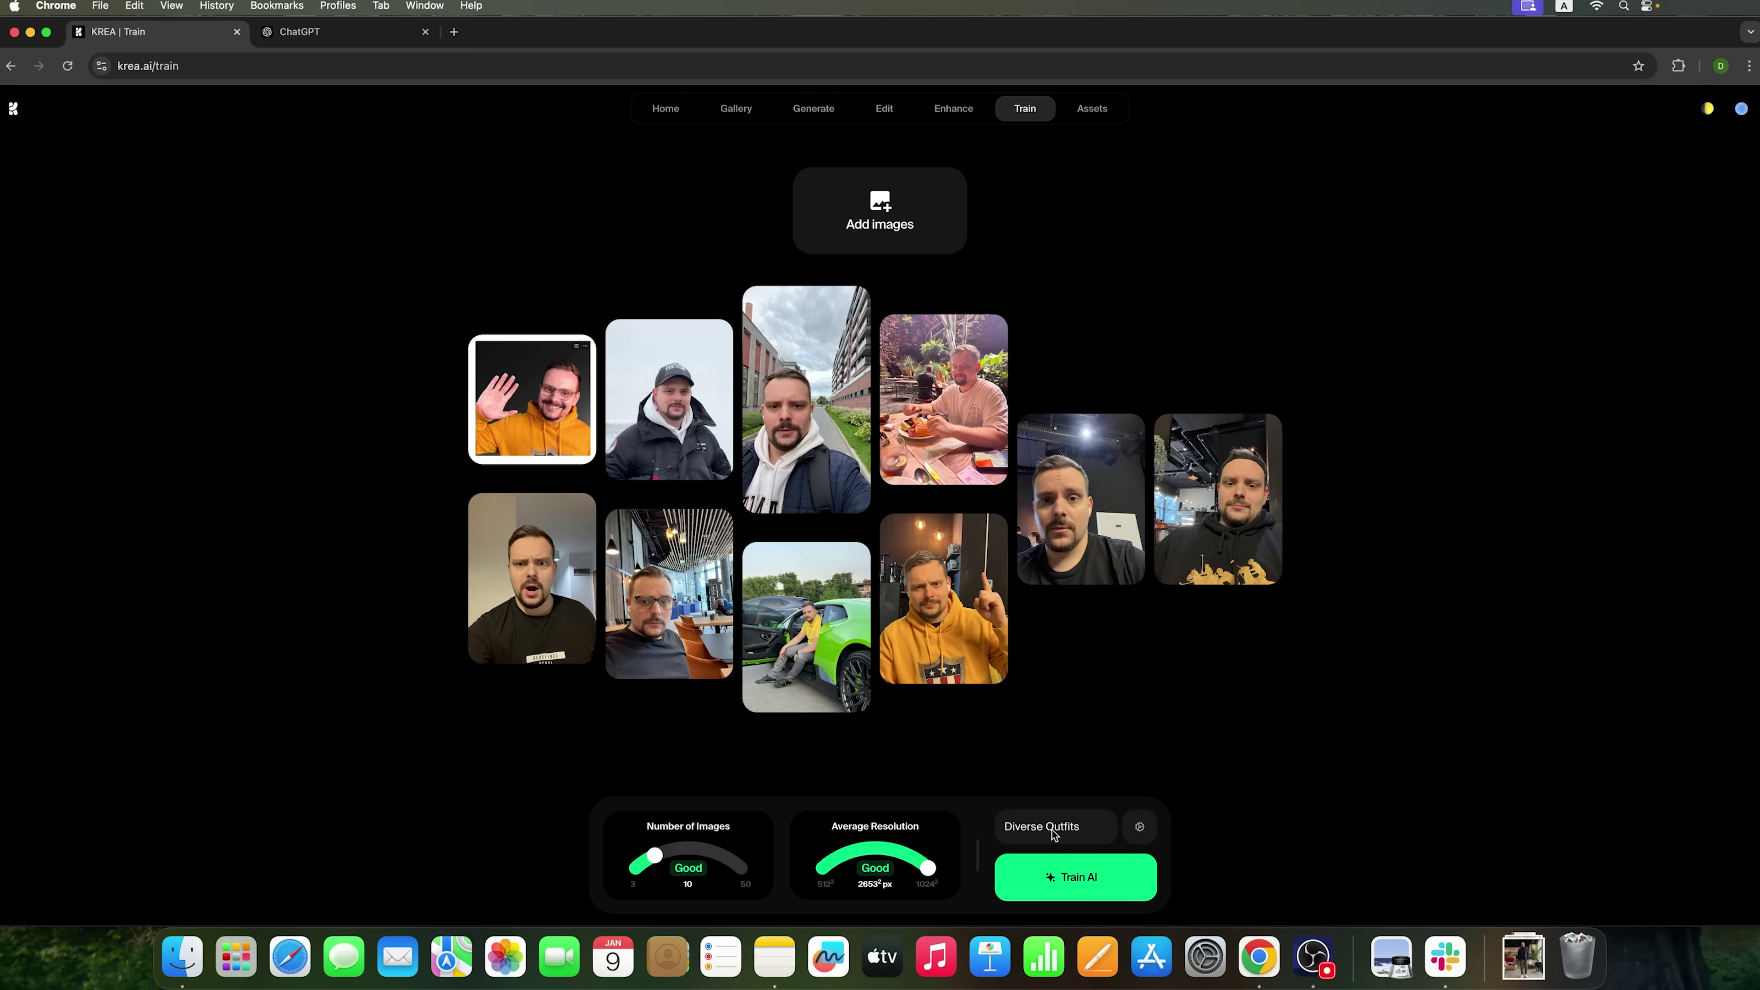
triple_click(1061, 827)
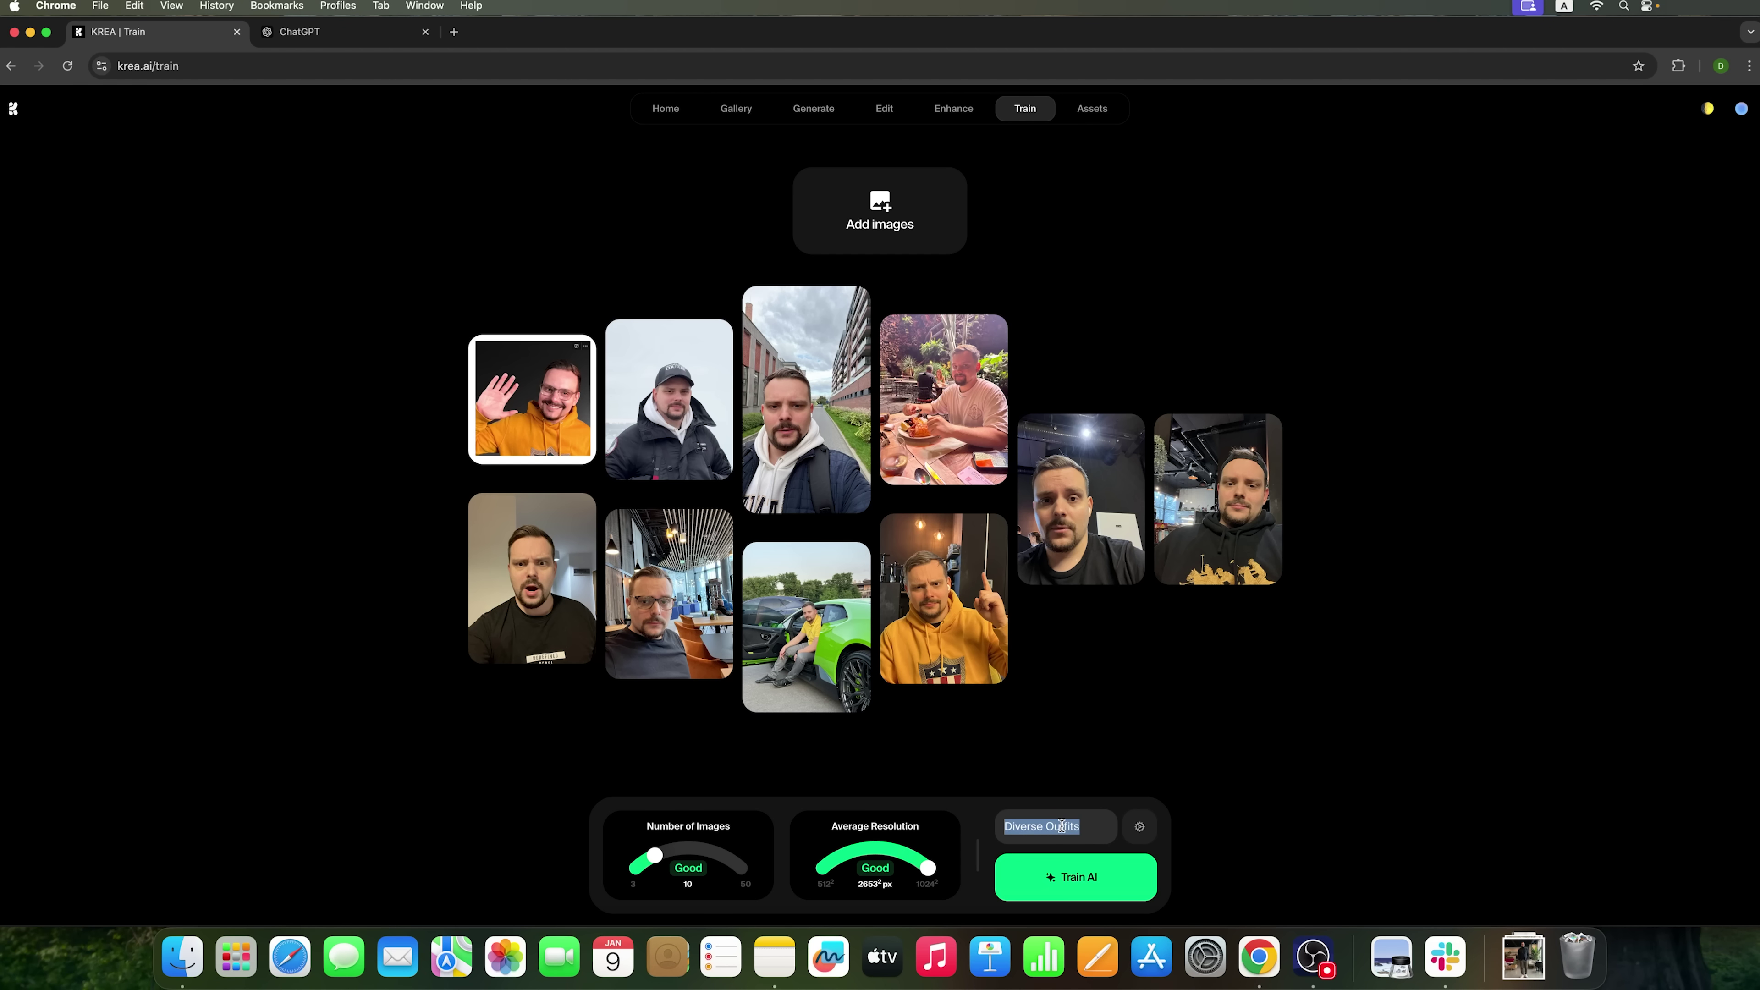
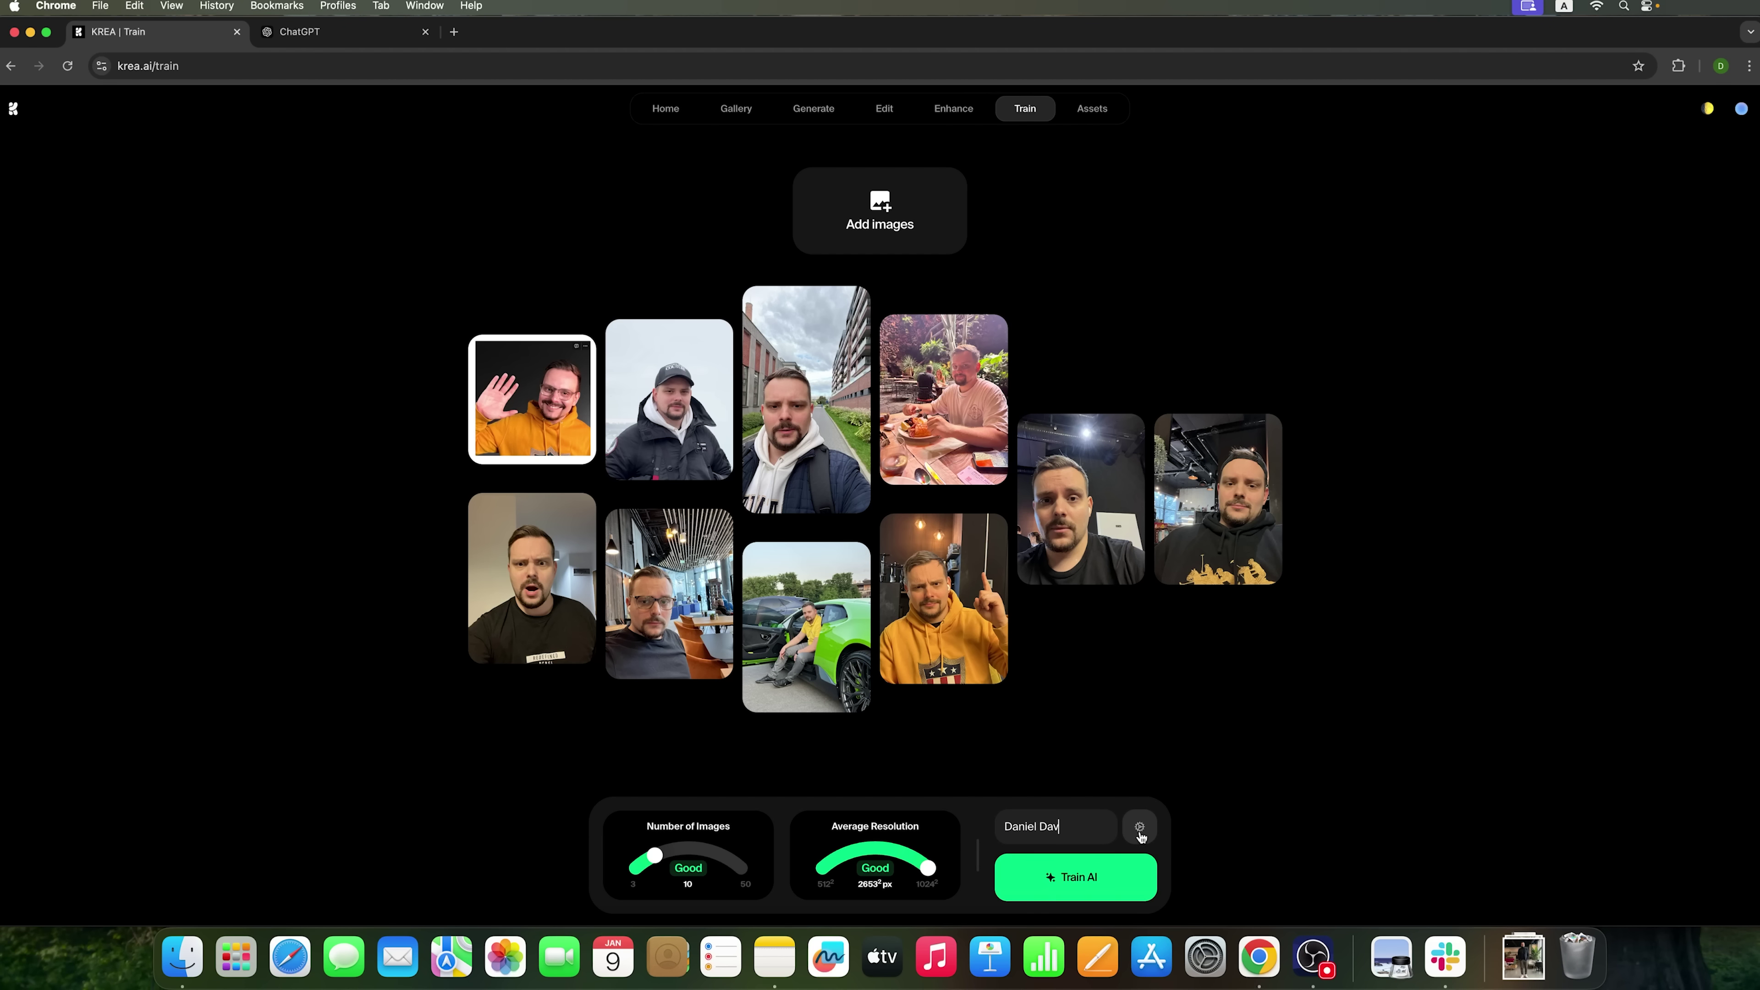
left_click(1140, 828)
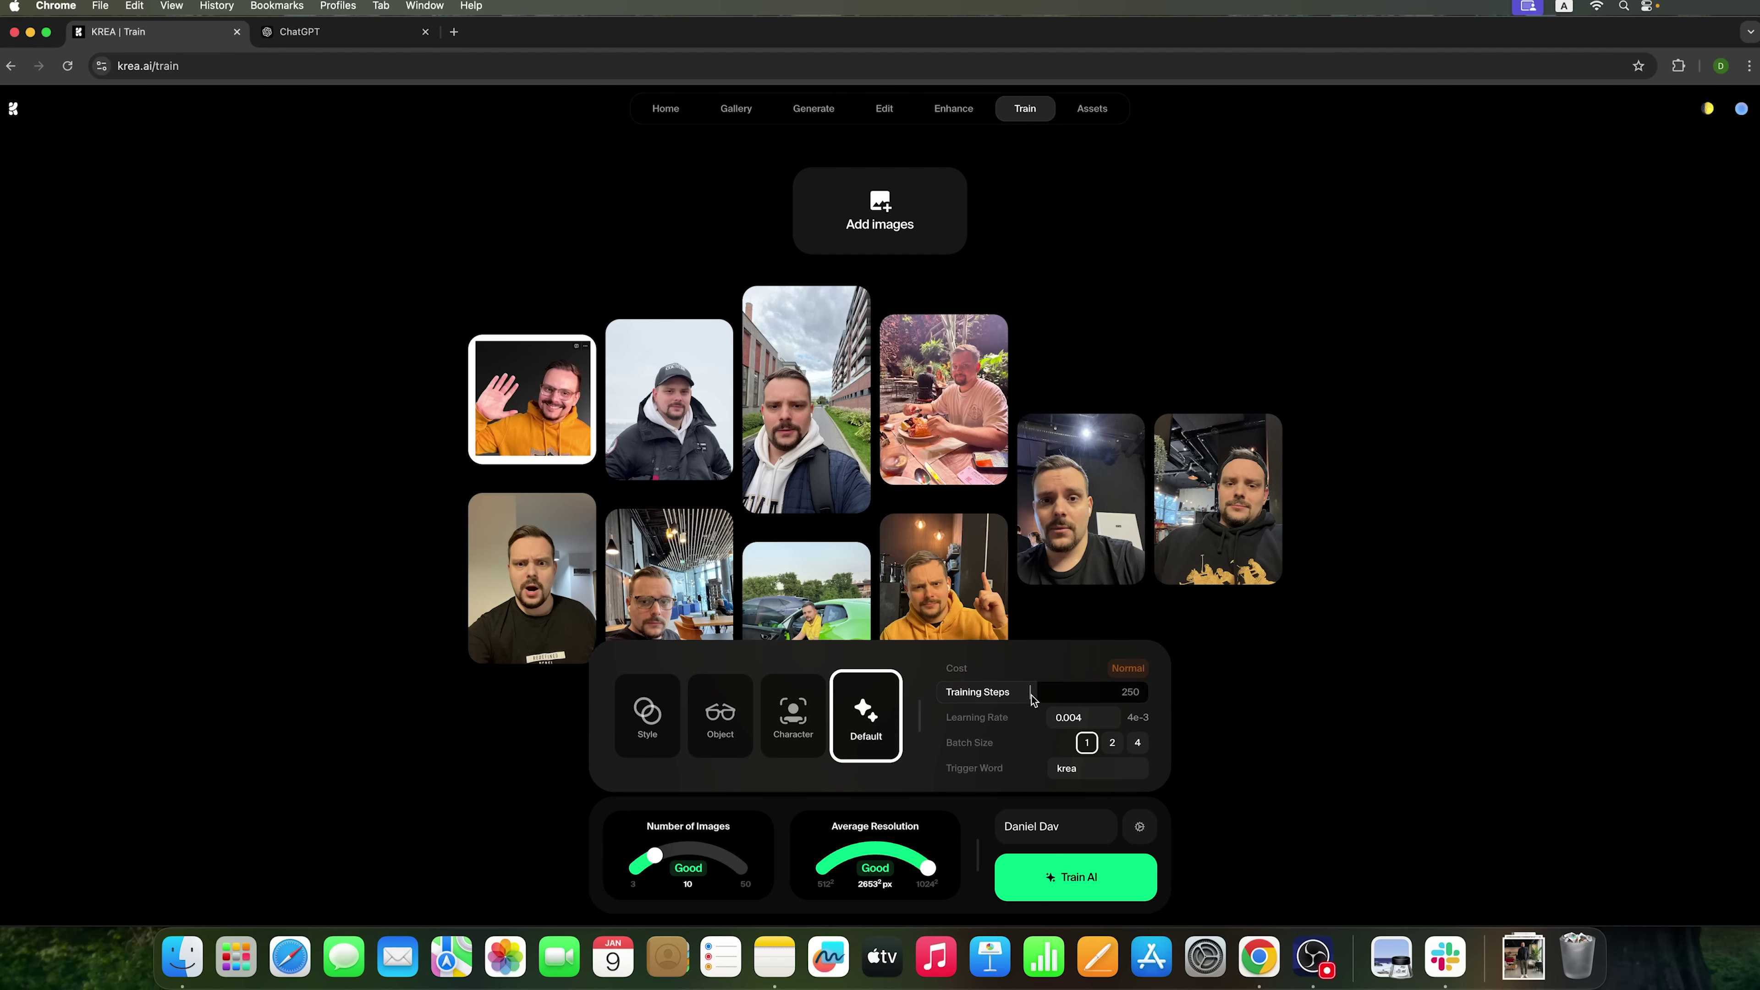
- Change the trigger word from 'krea' to the person's first name
mouse_move(1091, 717)
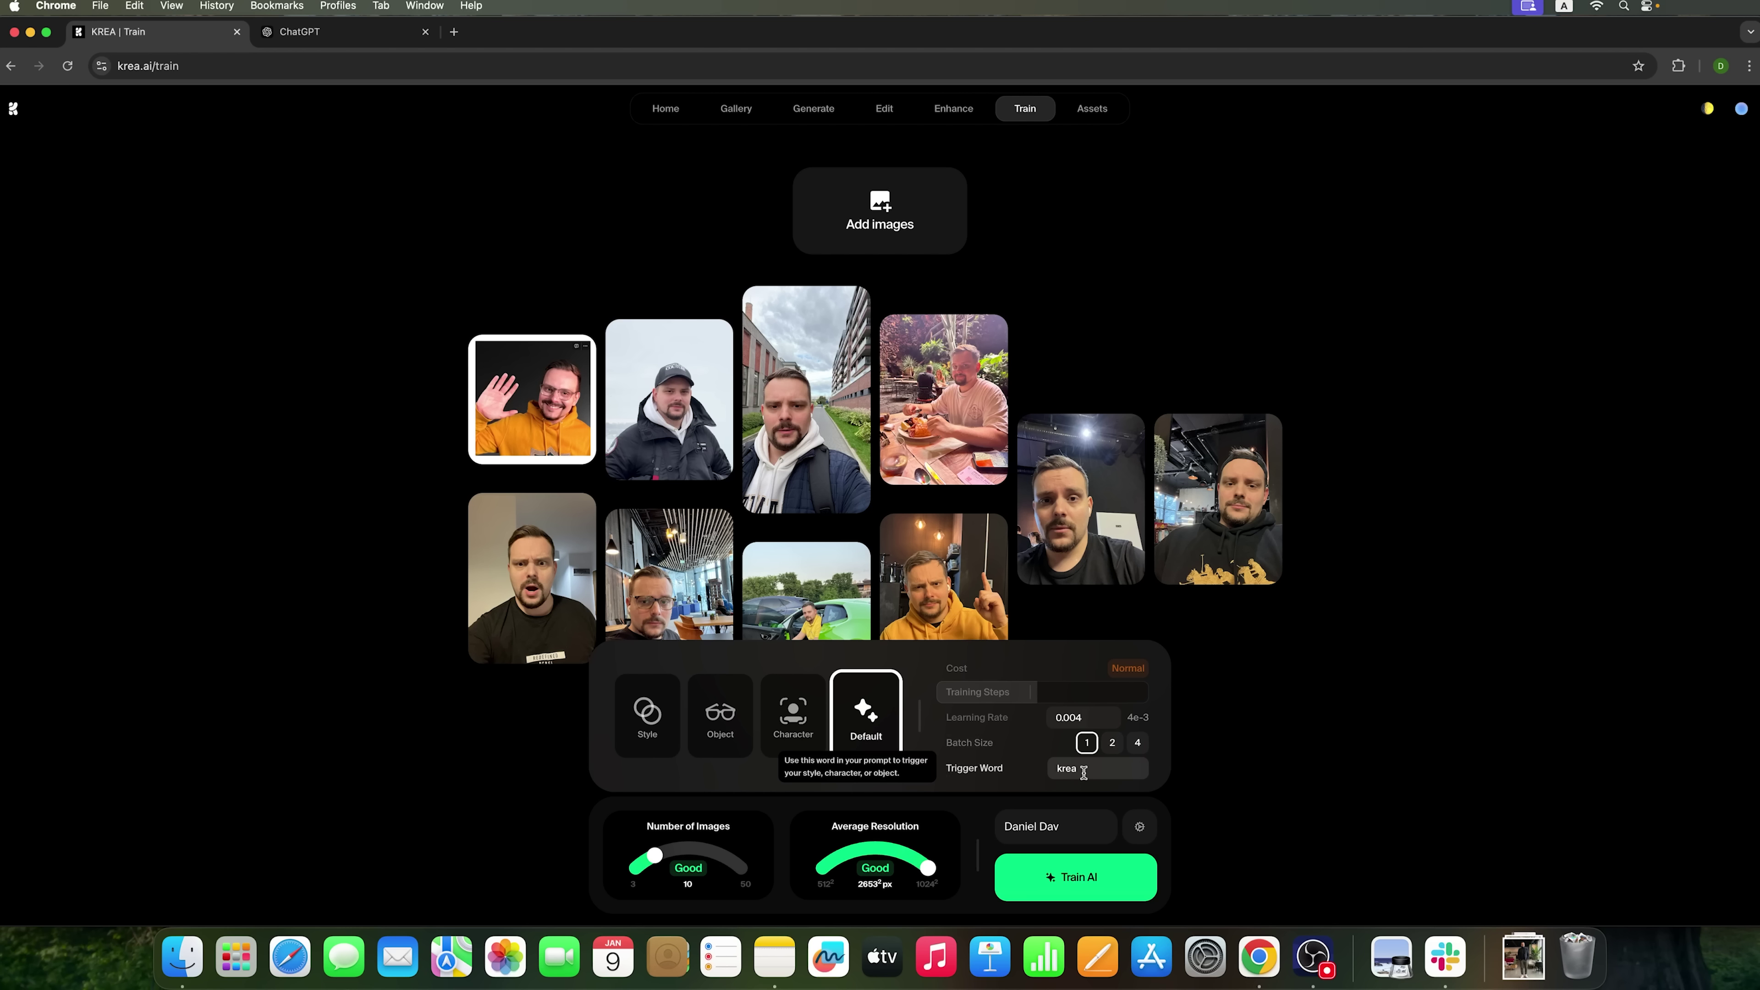
left_click_drag(1107, 768, 1038, 776)
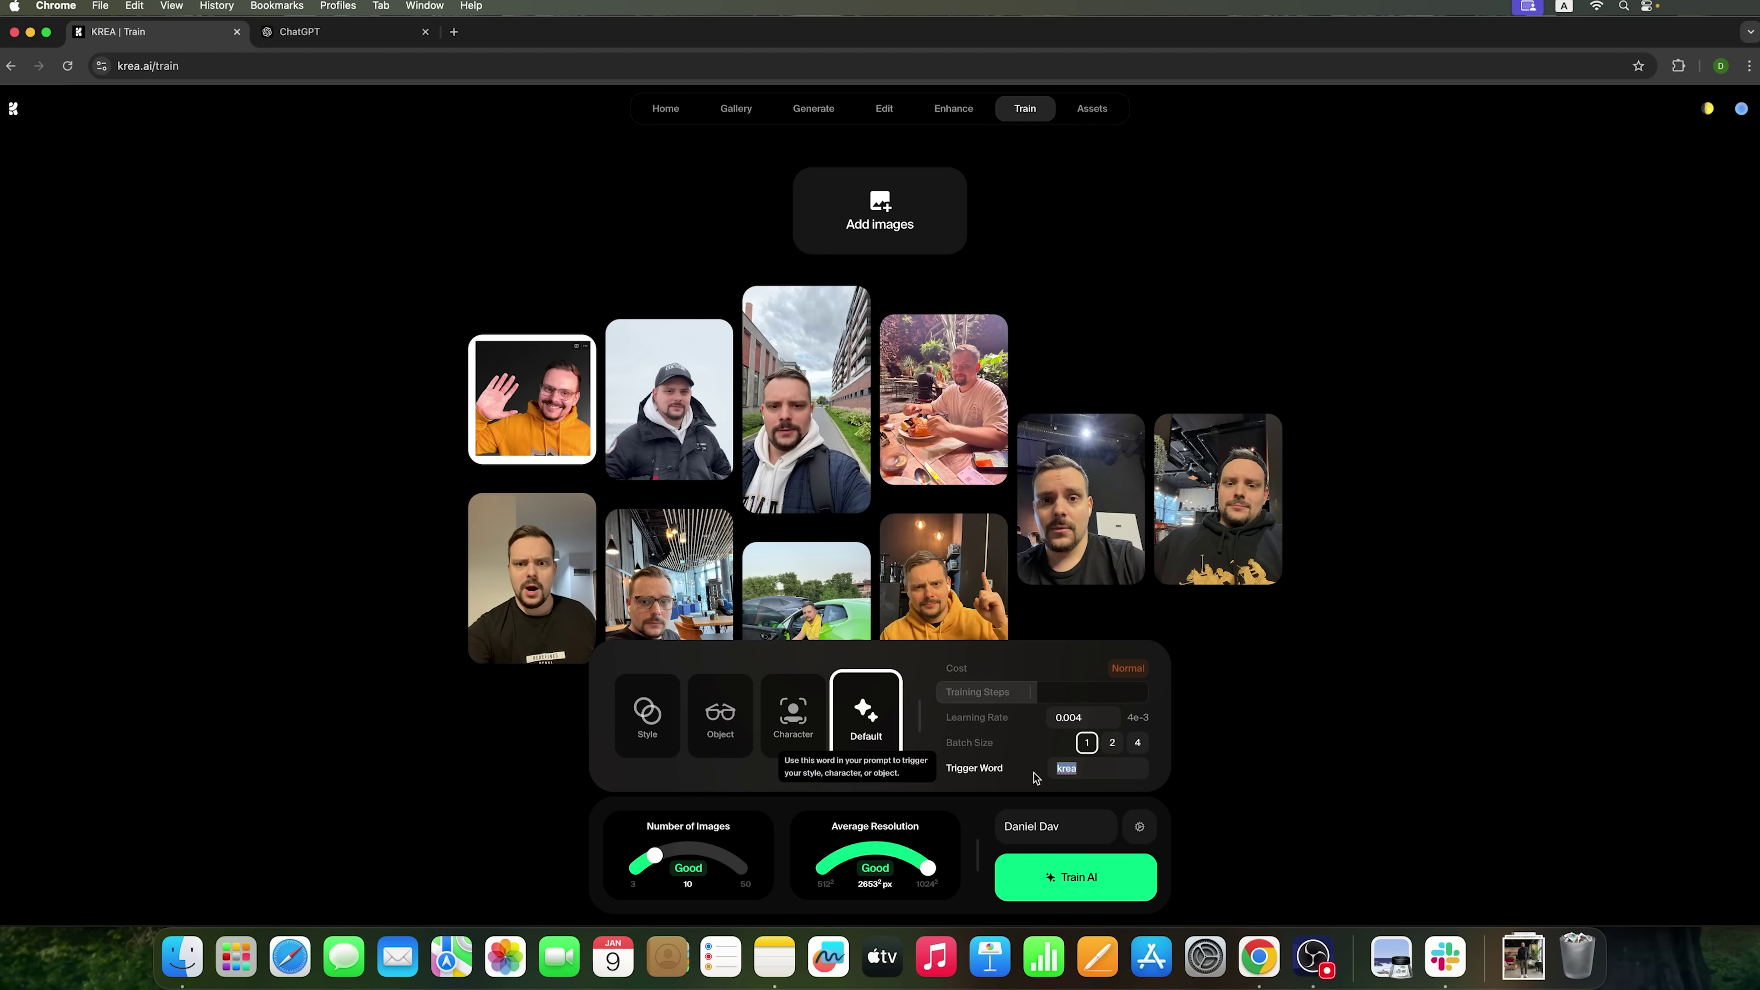
type("Daniel")
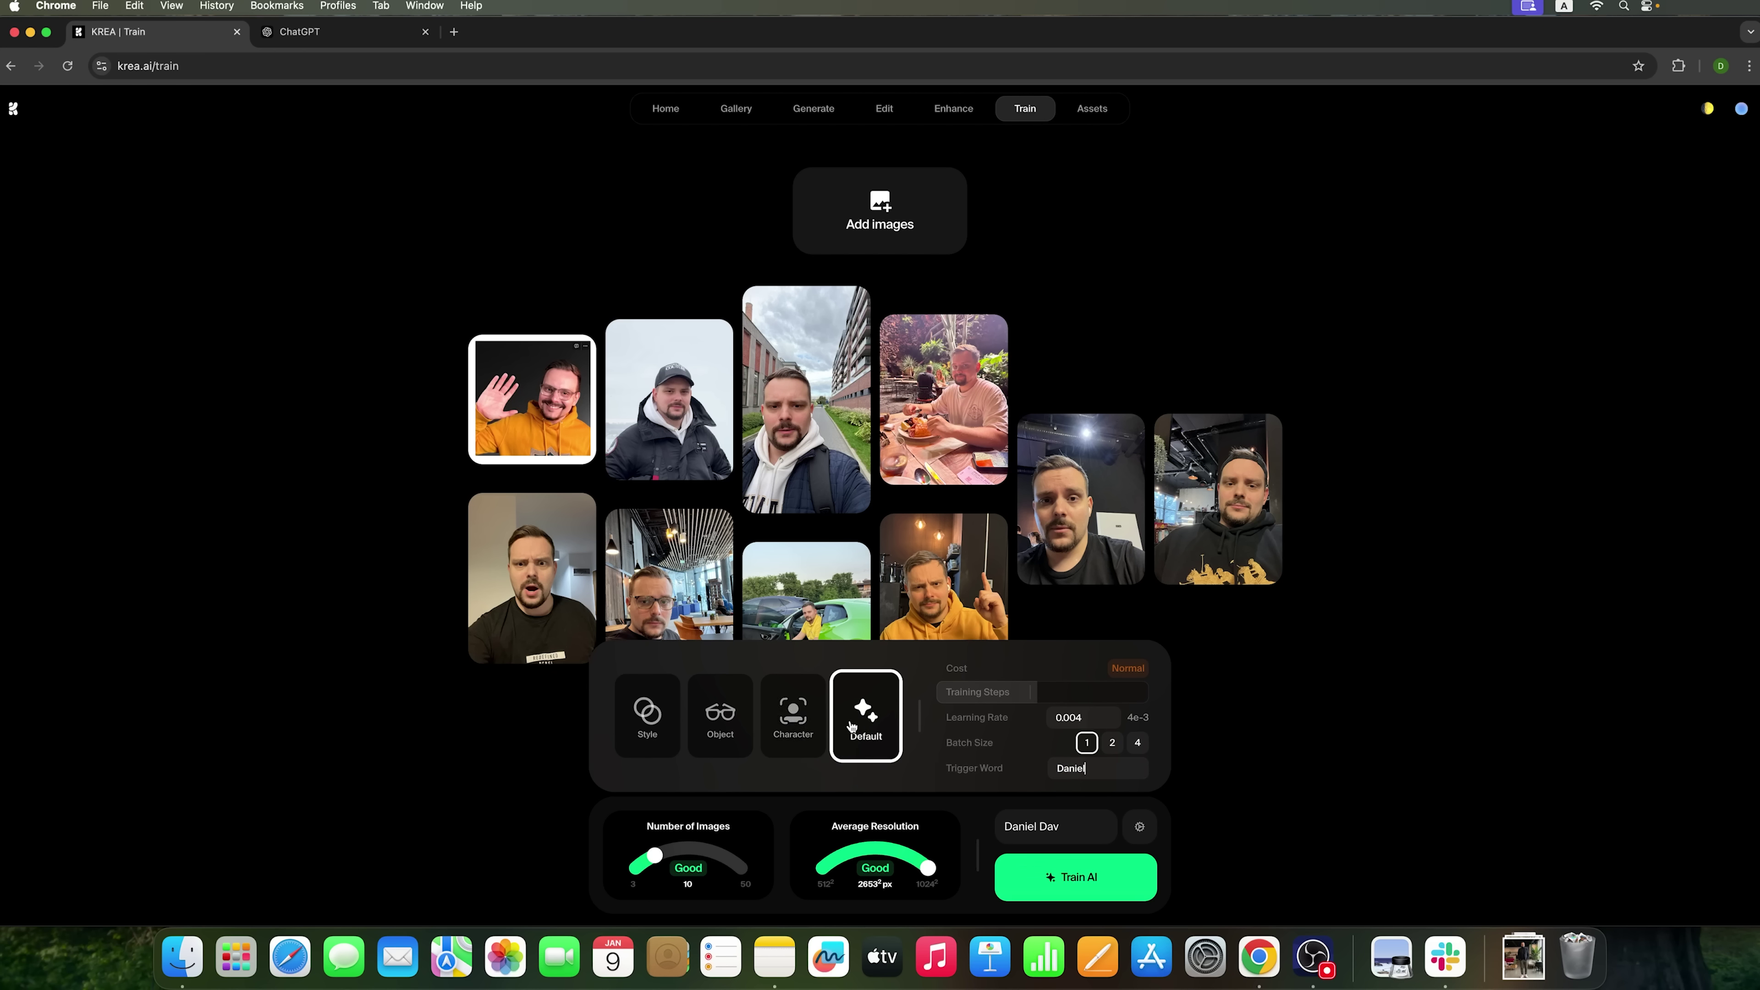
left_click(788, 724)
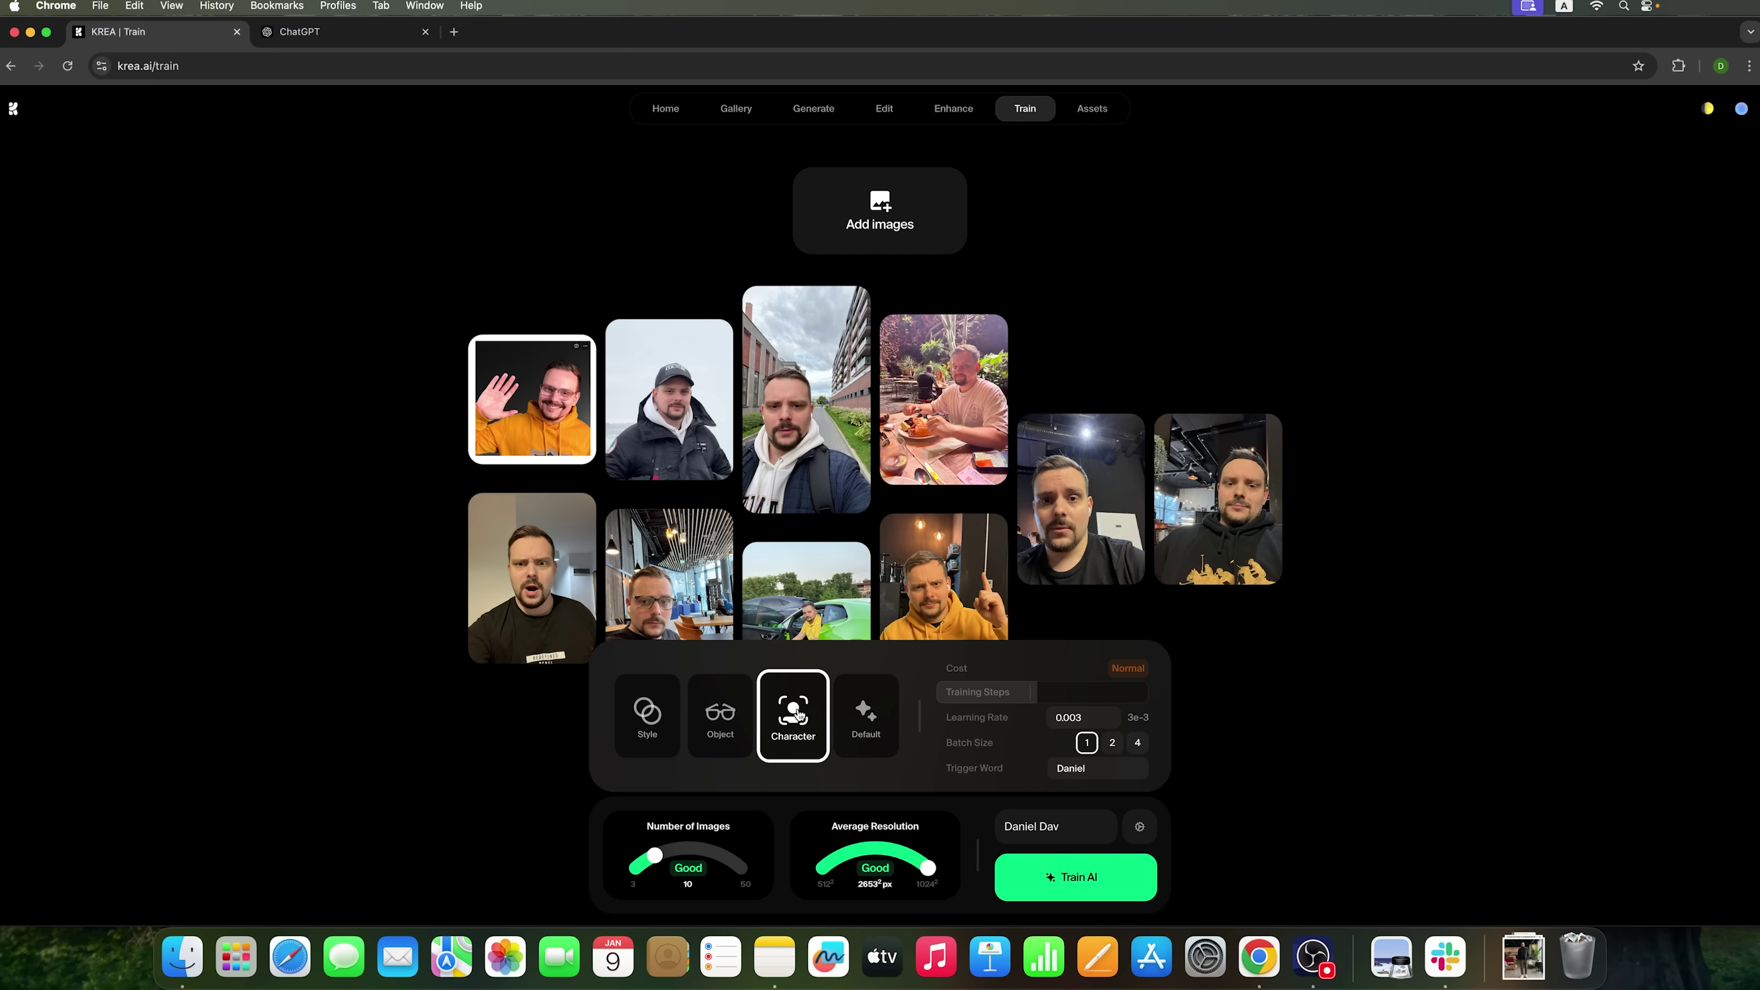
left_click(719, 723)
left_click(639, 723)
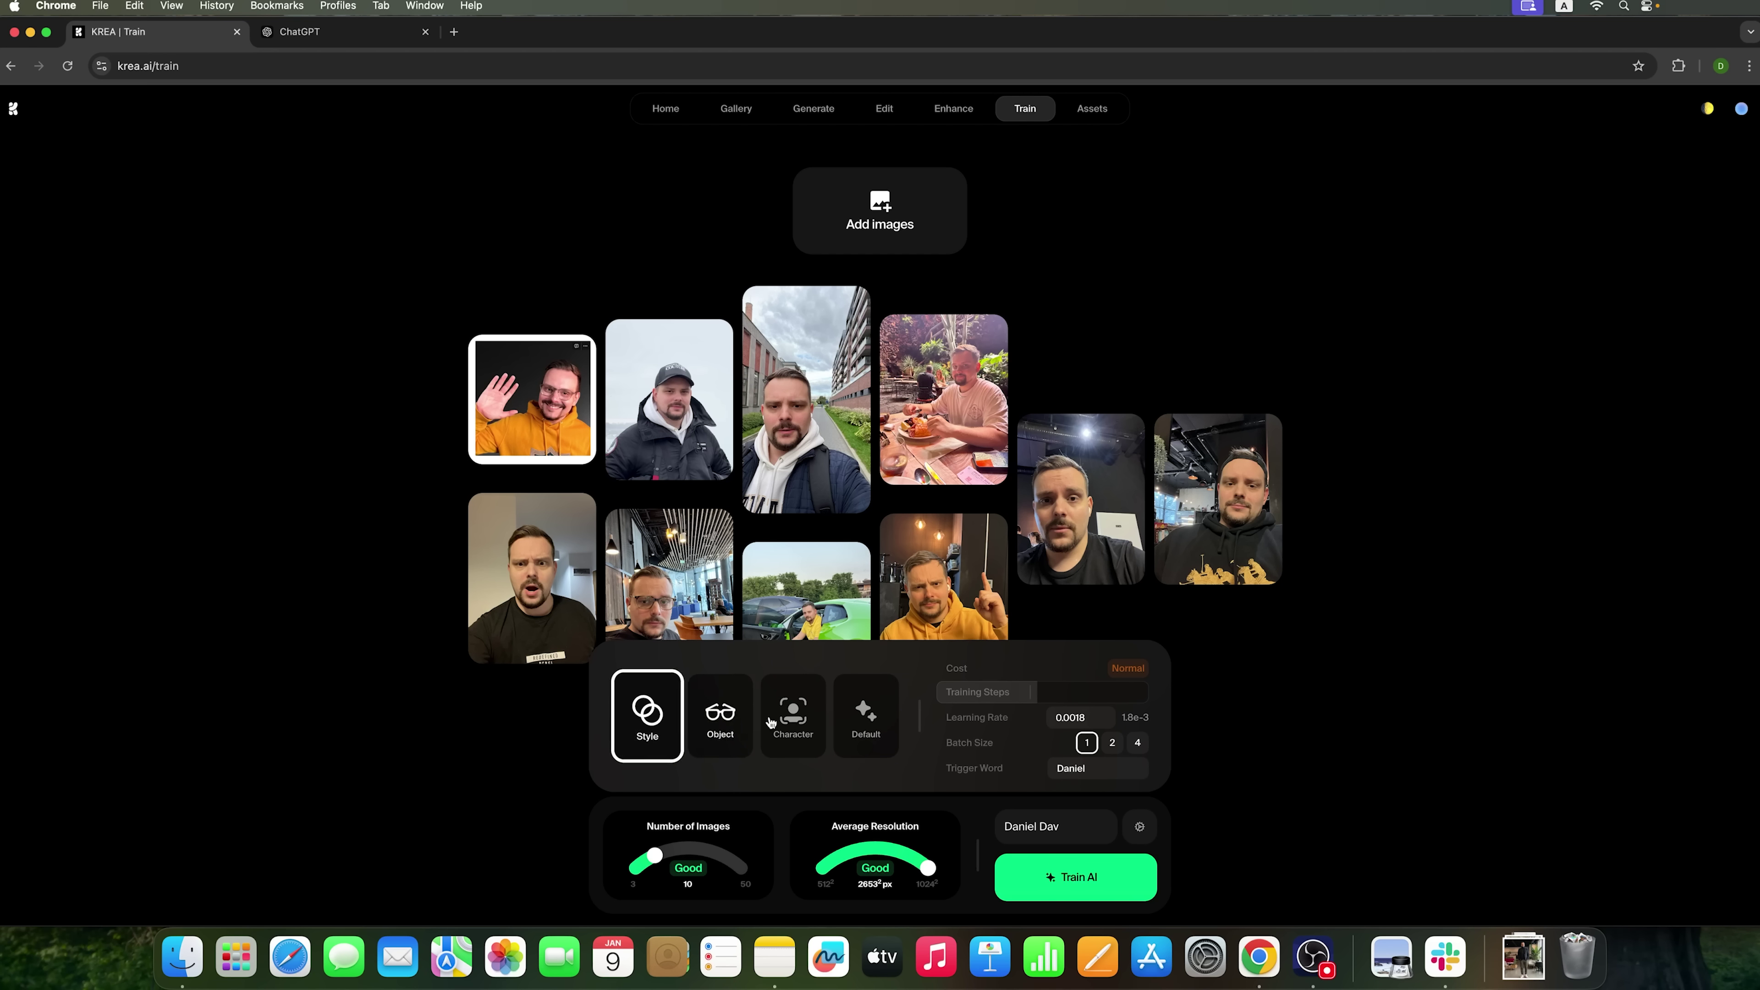
left_click(867, 720)
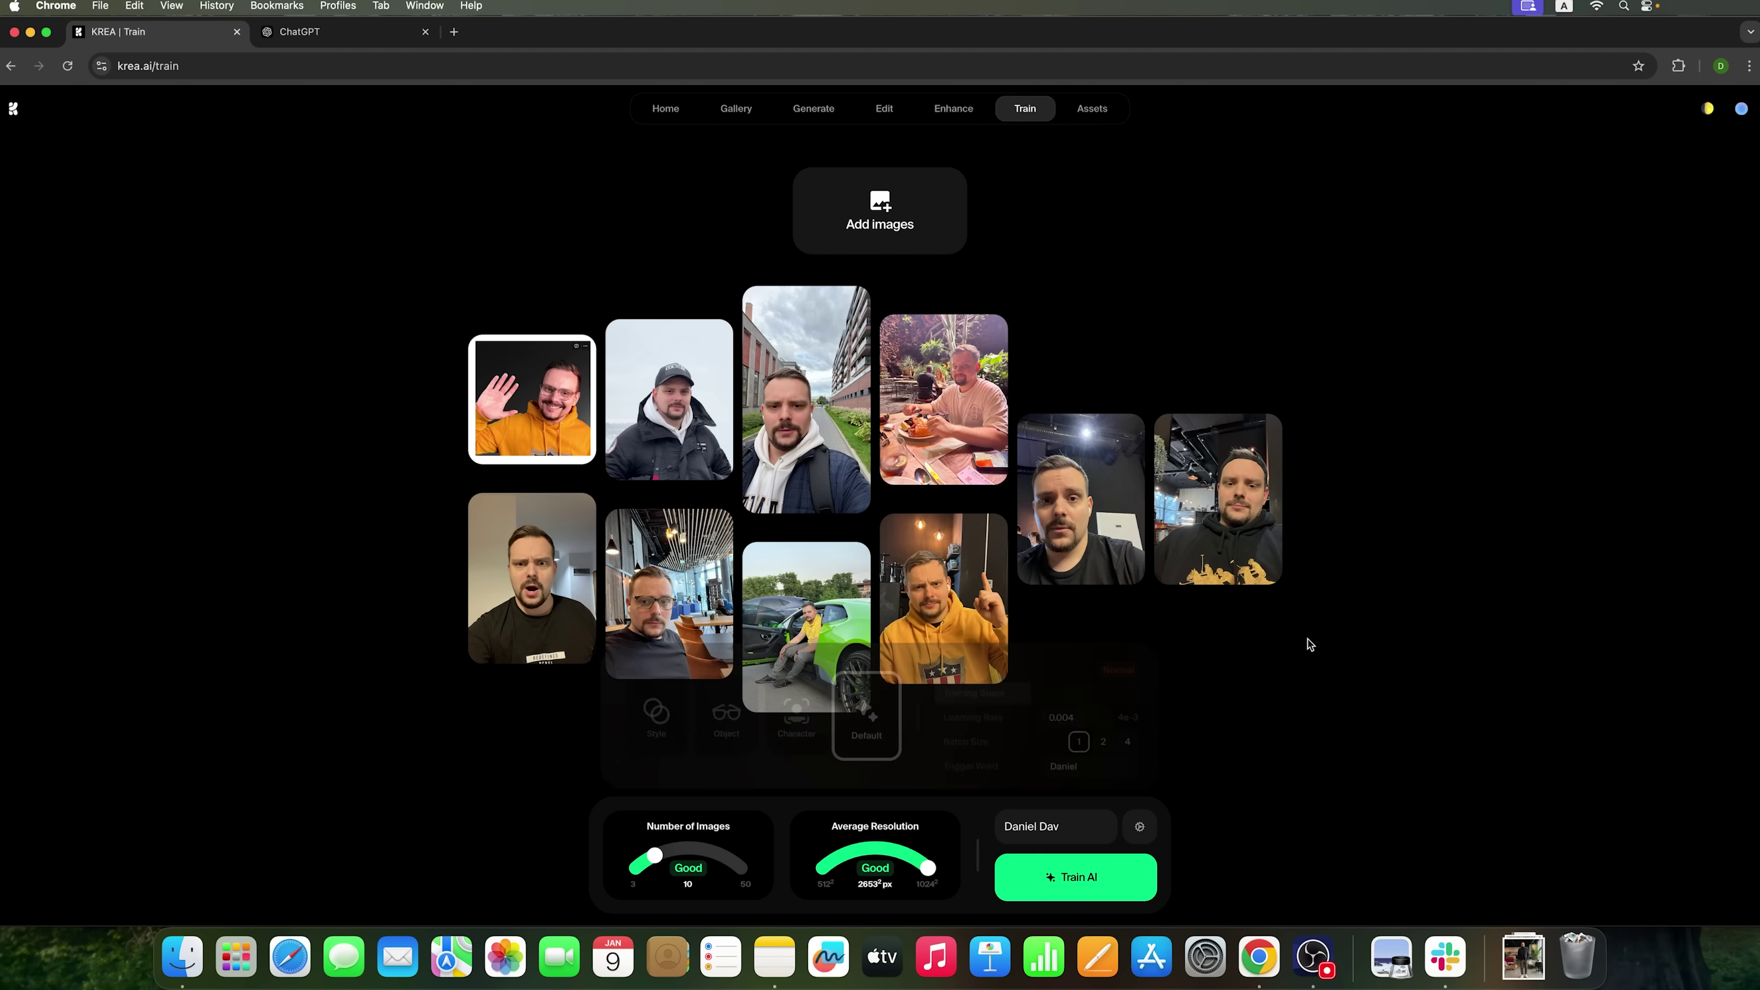
- Accept the terms and train the ten-photo face style to 100%
mouse_move(1109, 881)
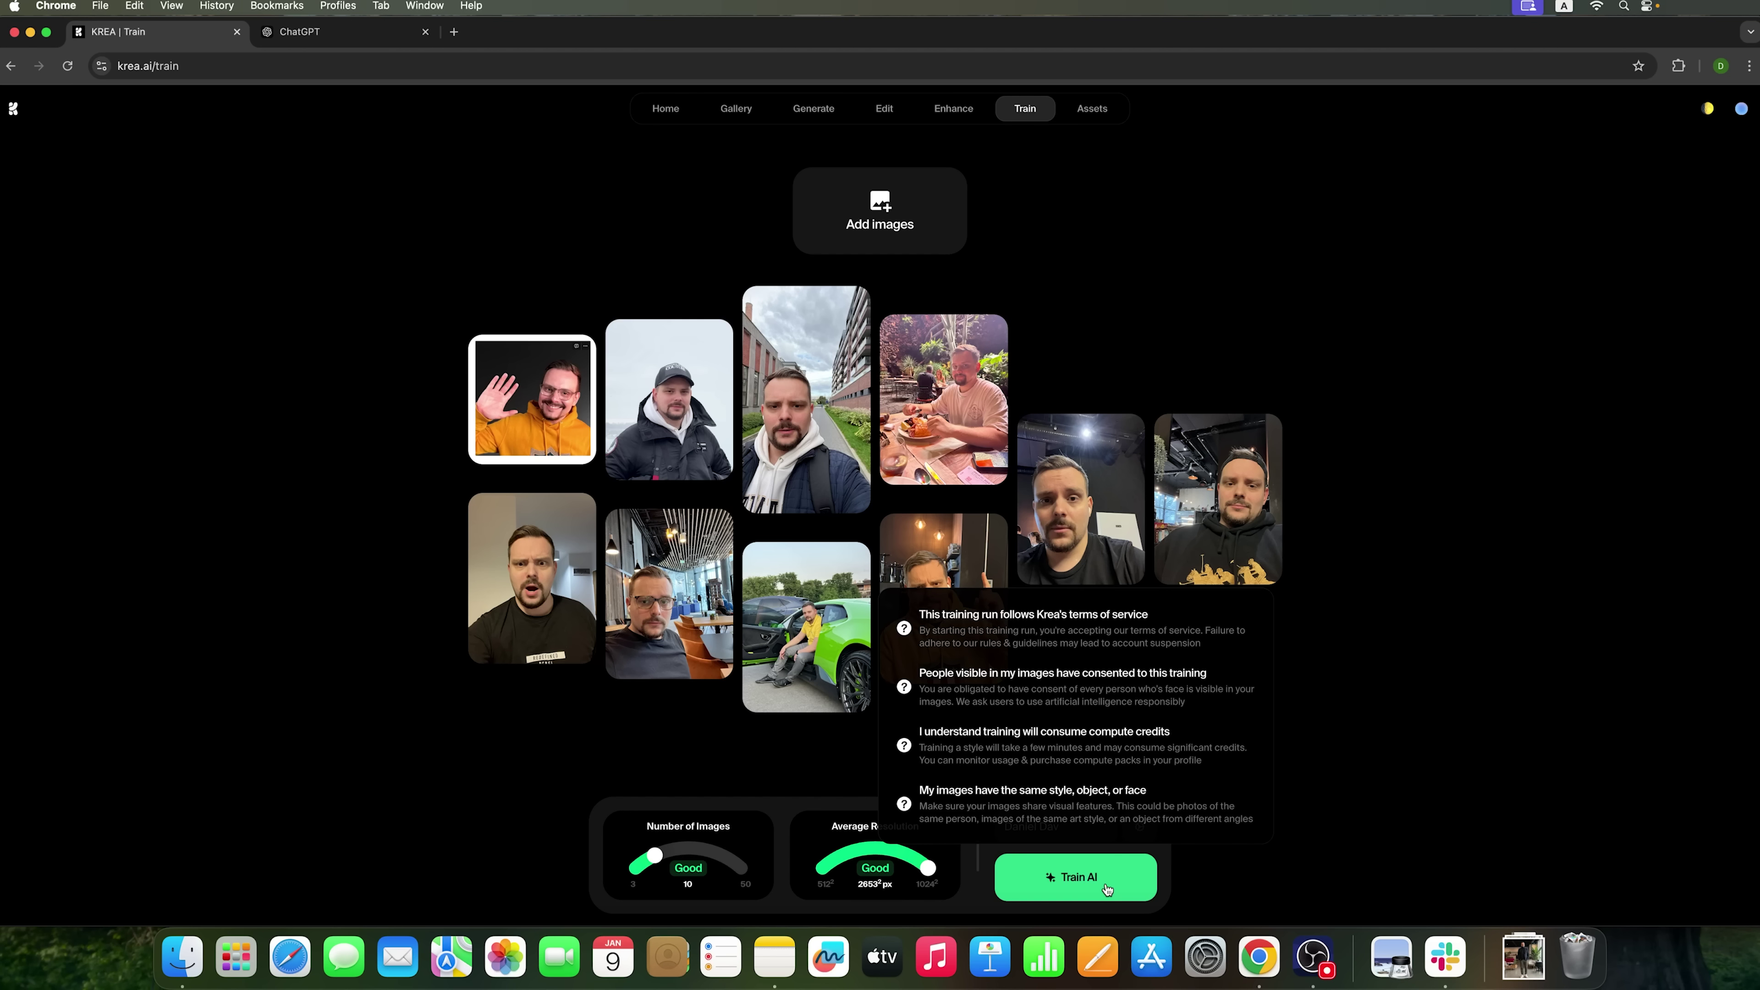
left_click(1082, 878)
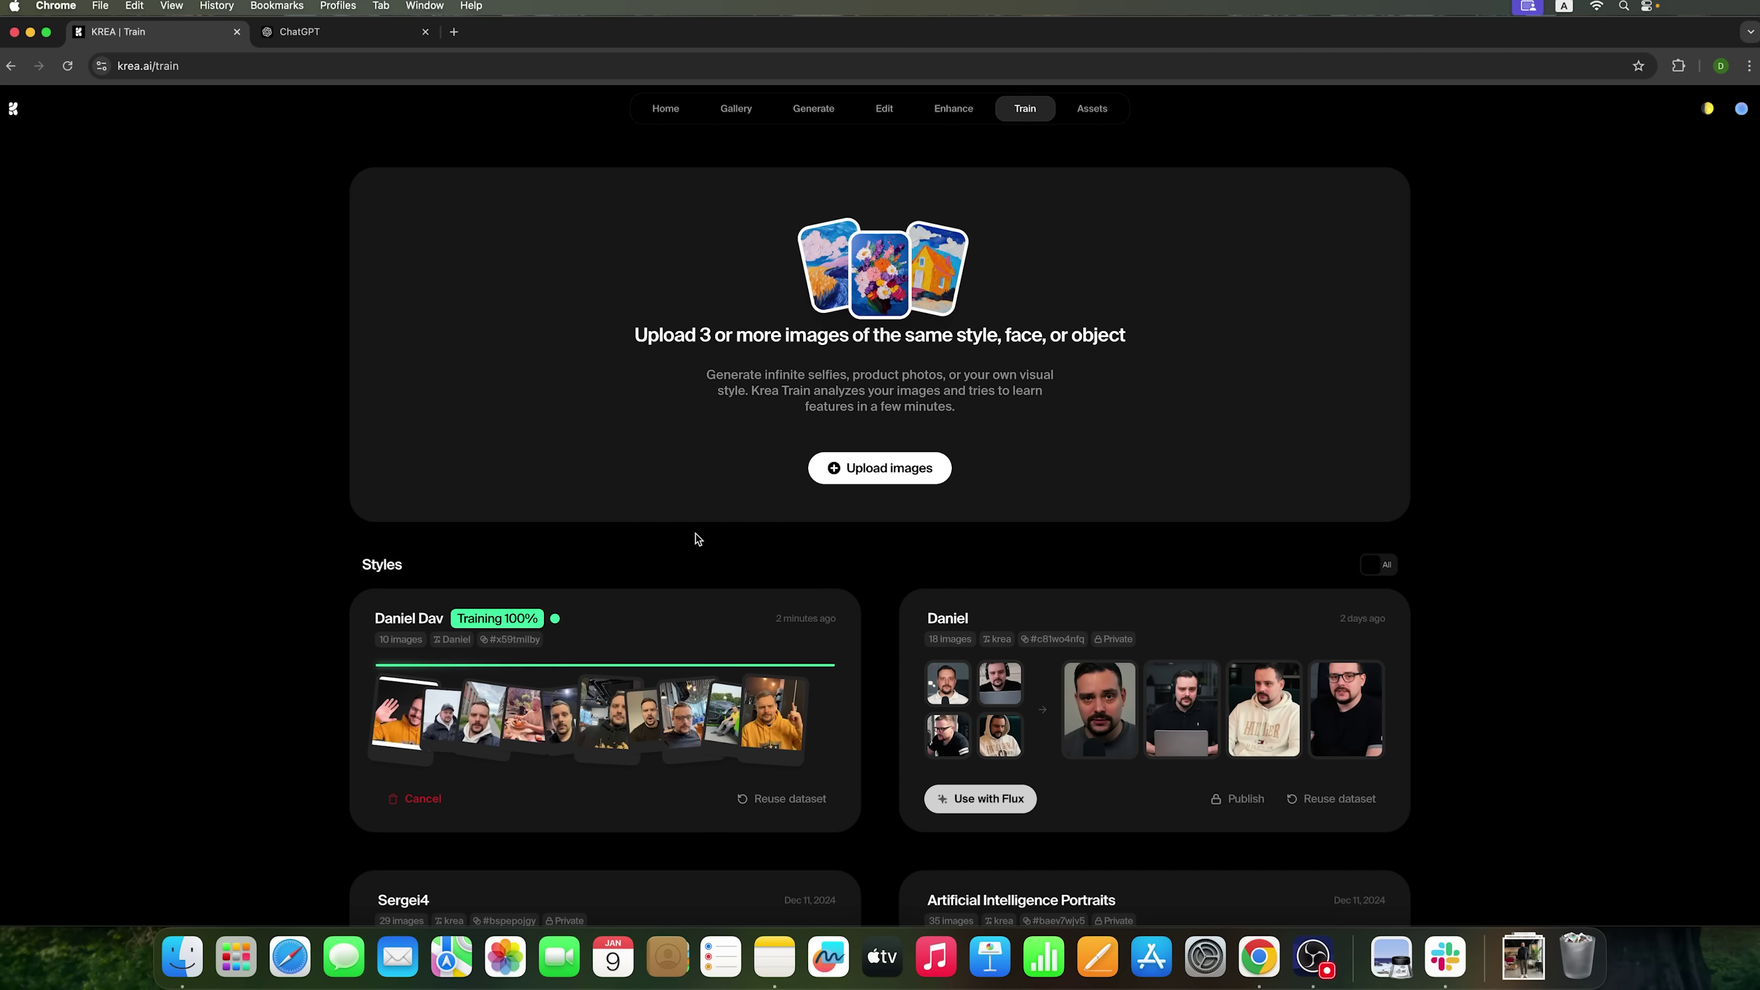
- Open the Flux image generator from Krea's home page, keeping Flux as the model
left_click(664, 111)
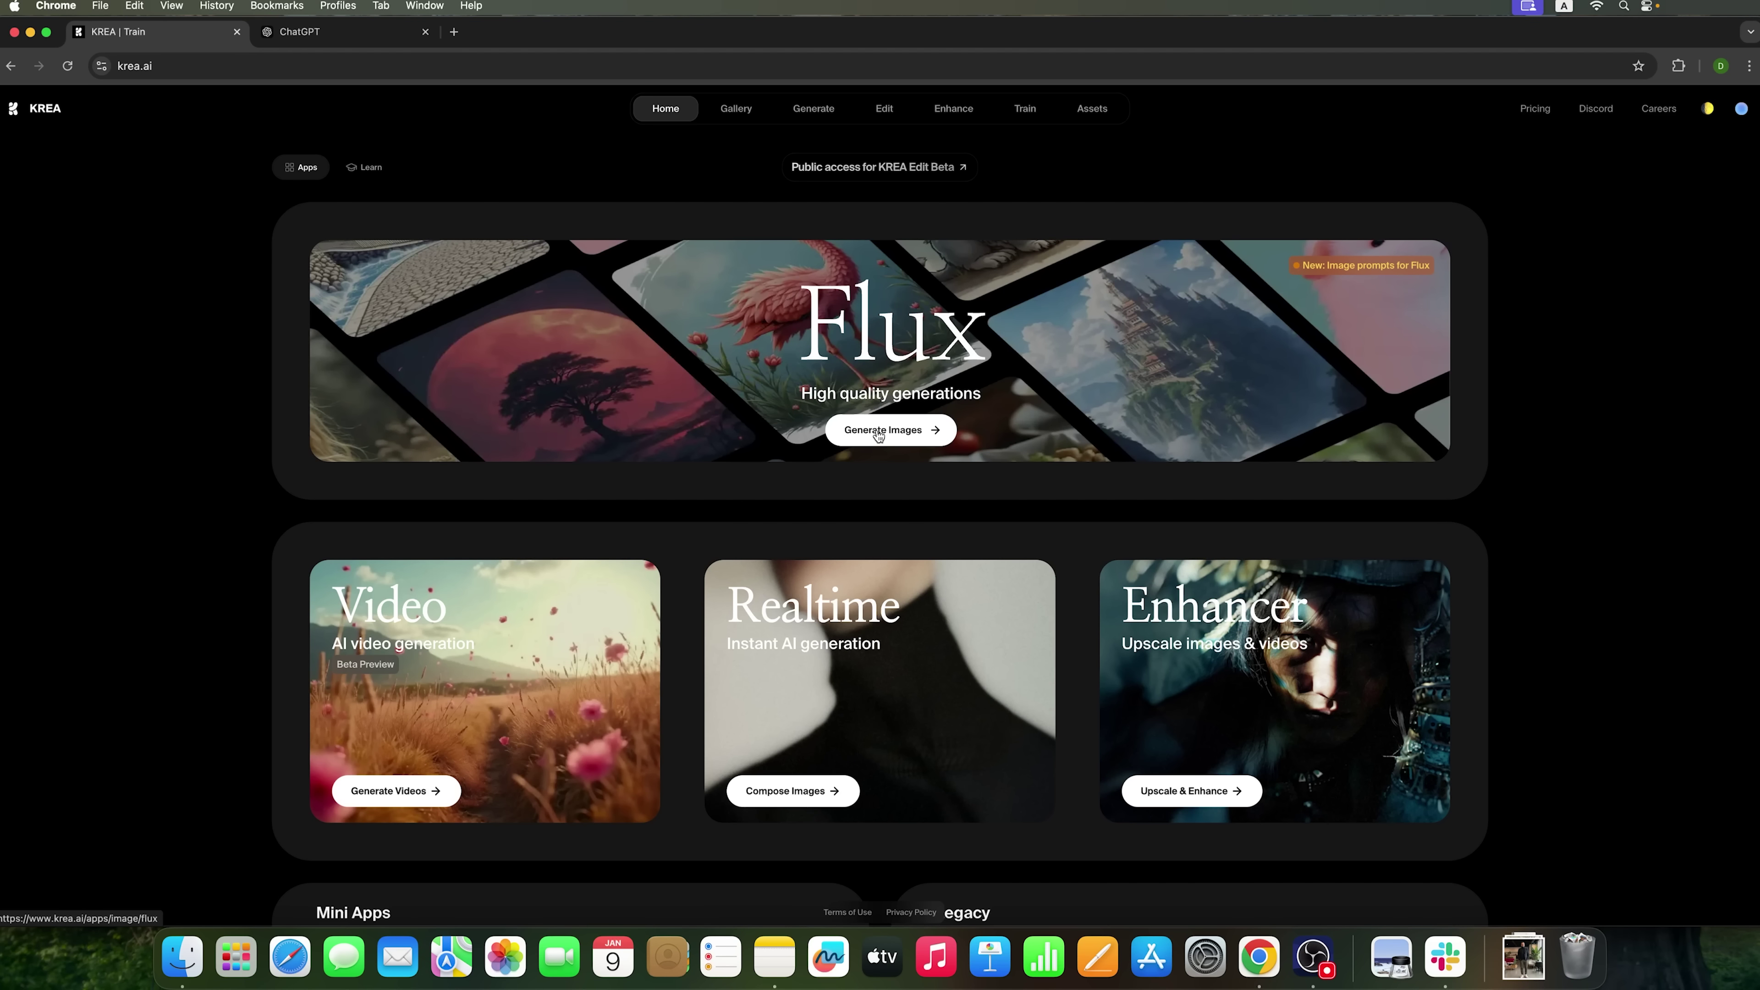
left_click(894, 430)
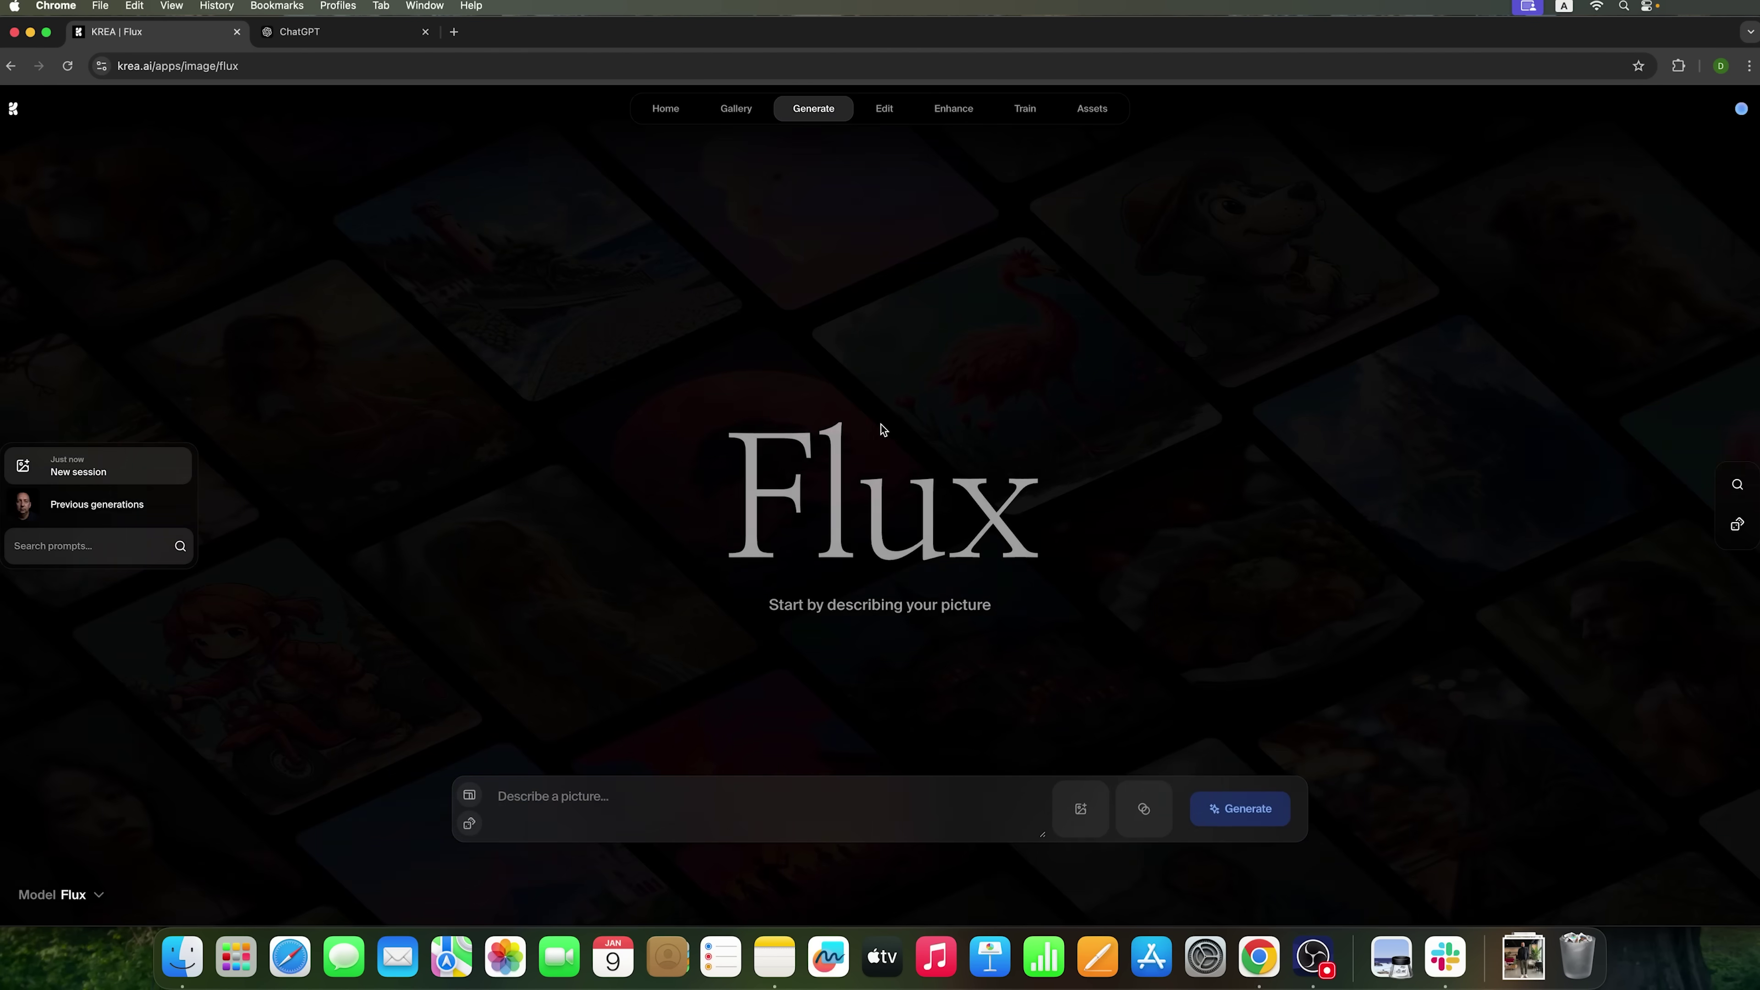
left_click(78, 894)
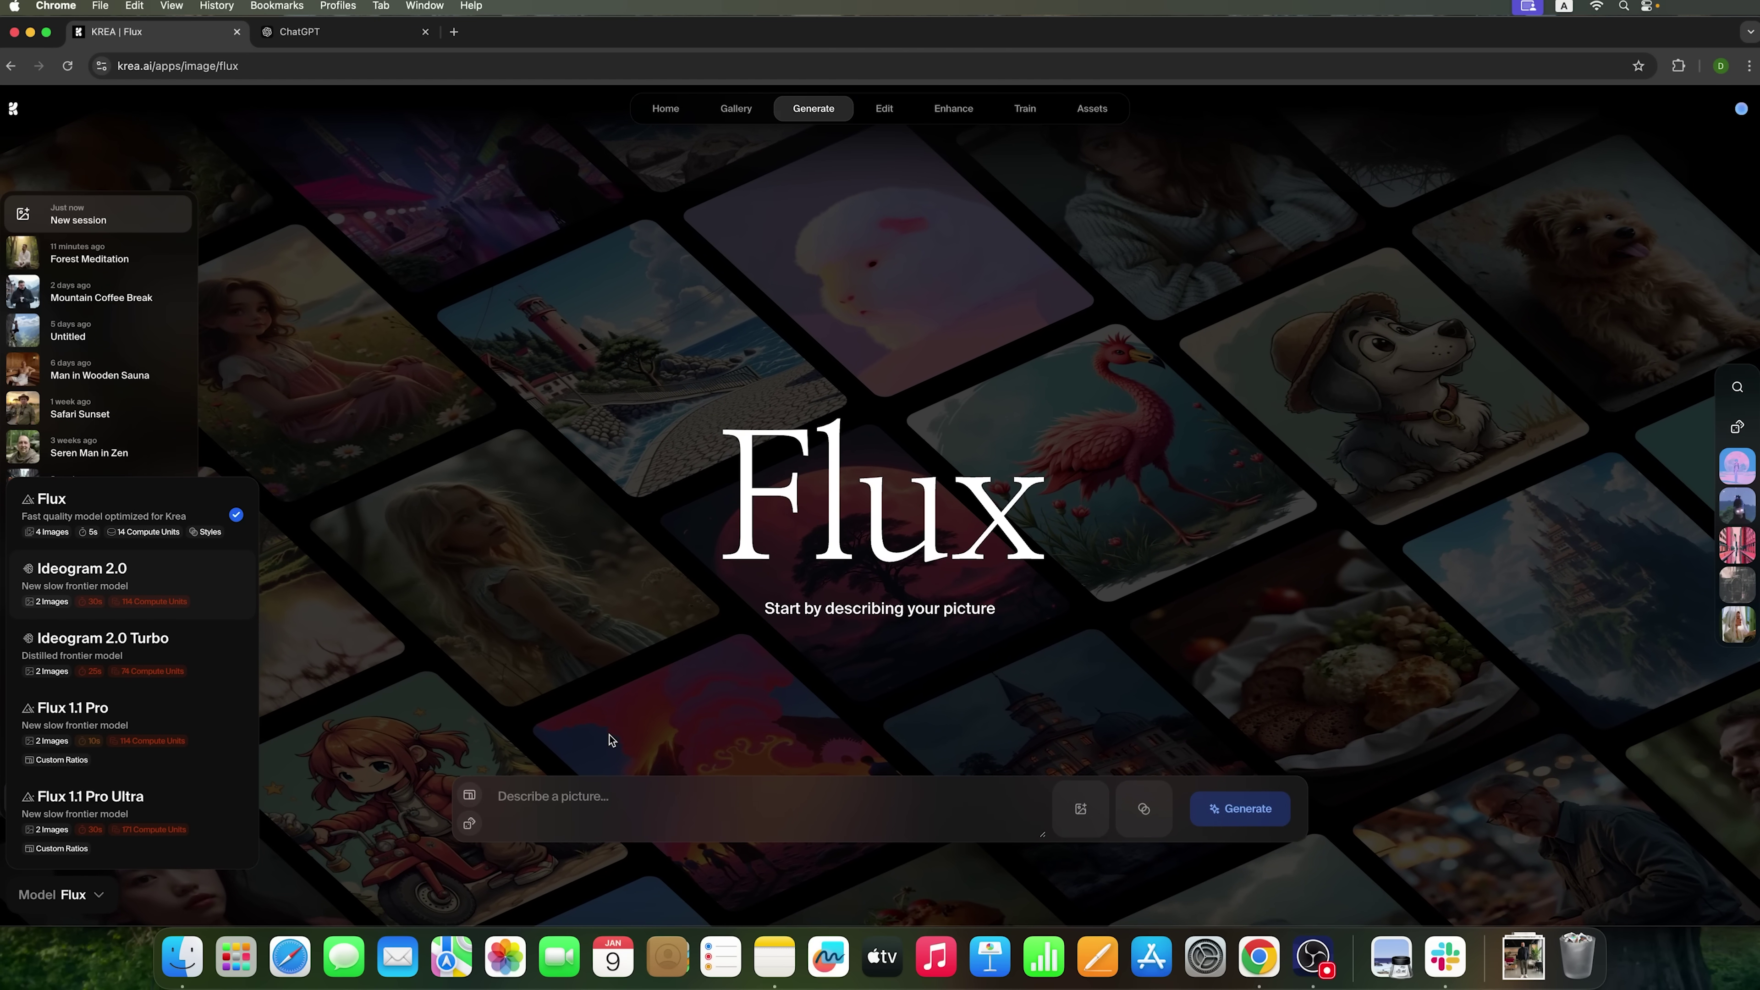
left_click(134, 512)
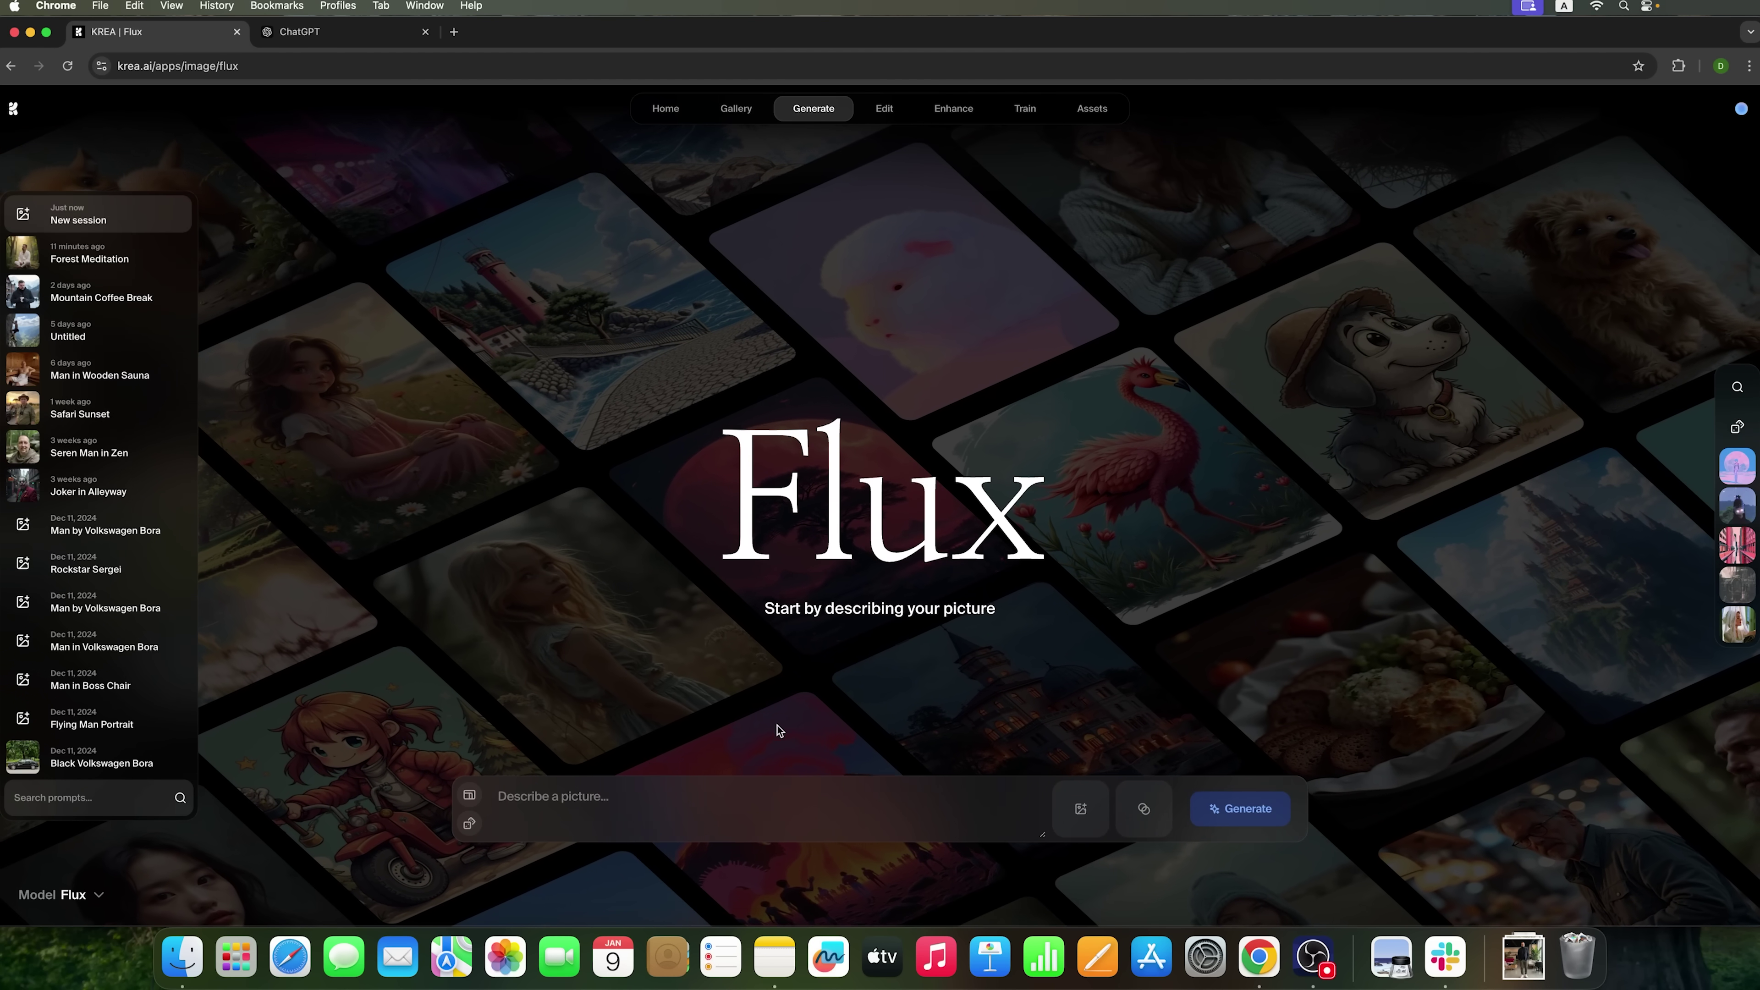
- Load the man-in-cap style from My styles into the prompt's Style slot
left_click(1145, 812)
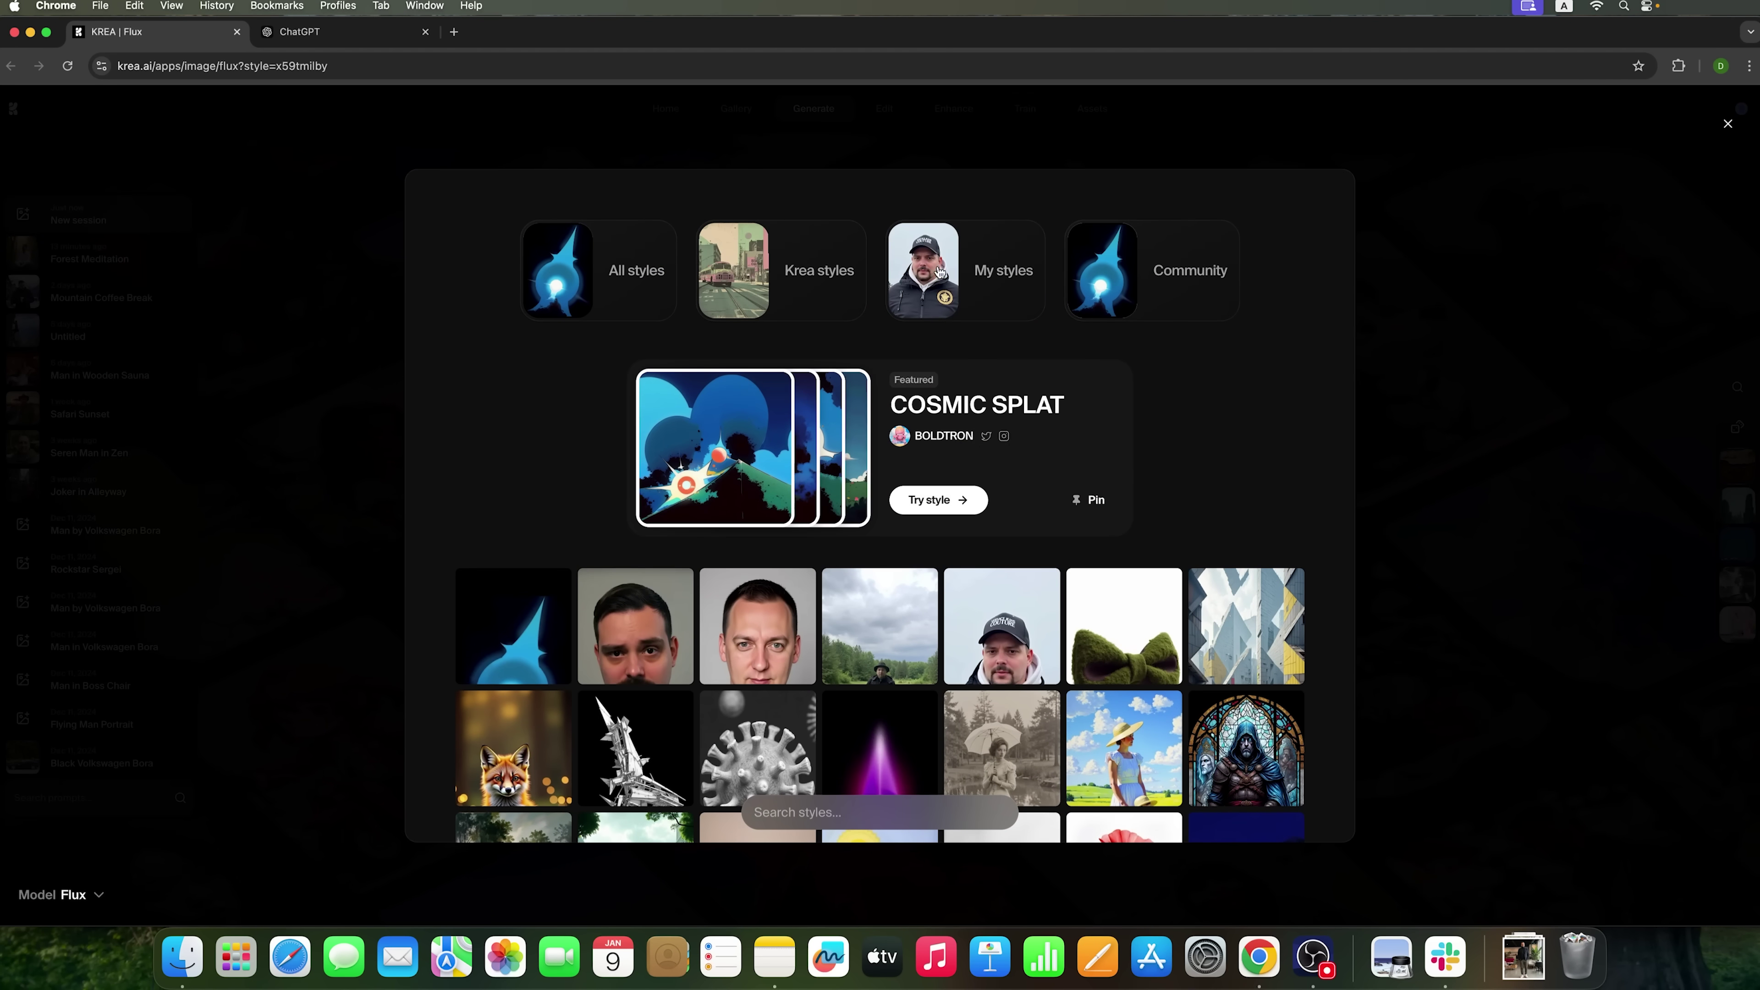
left_click(511, 621)
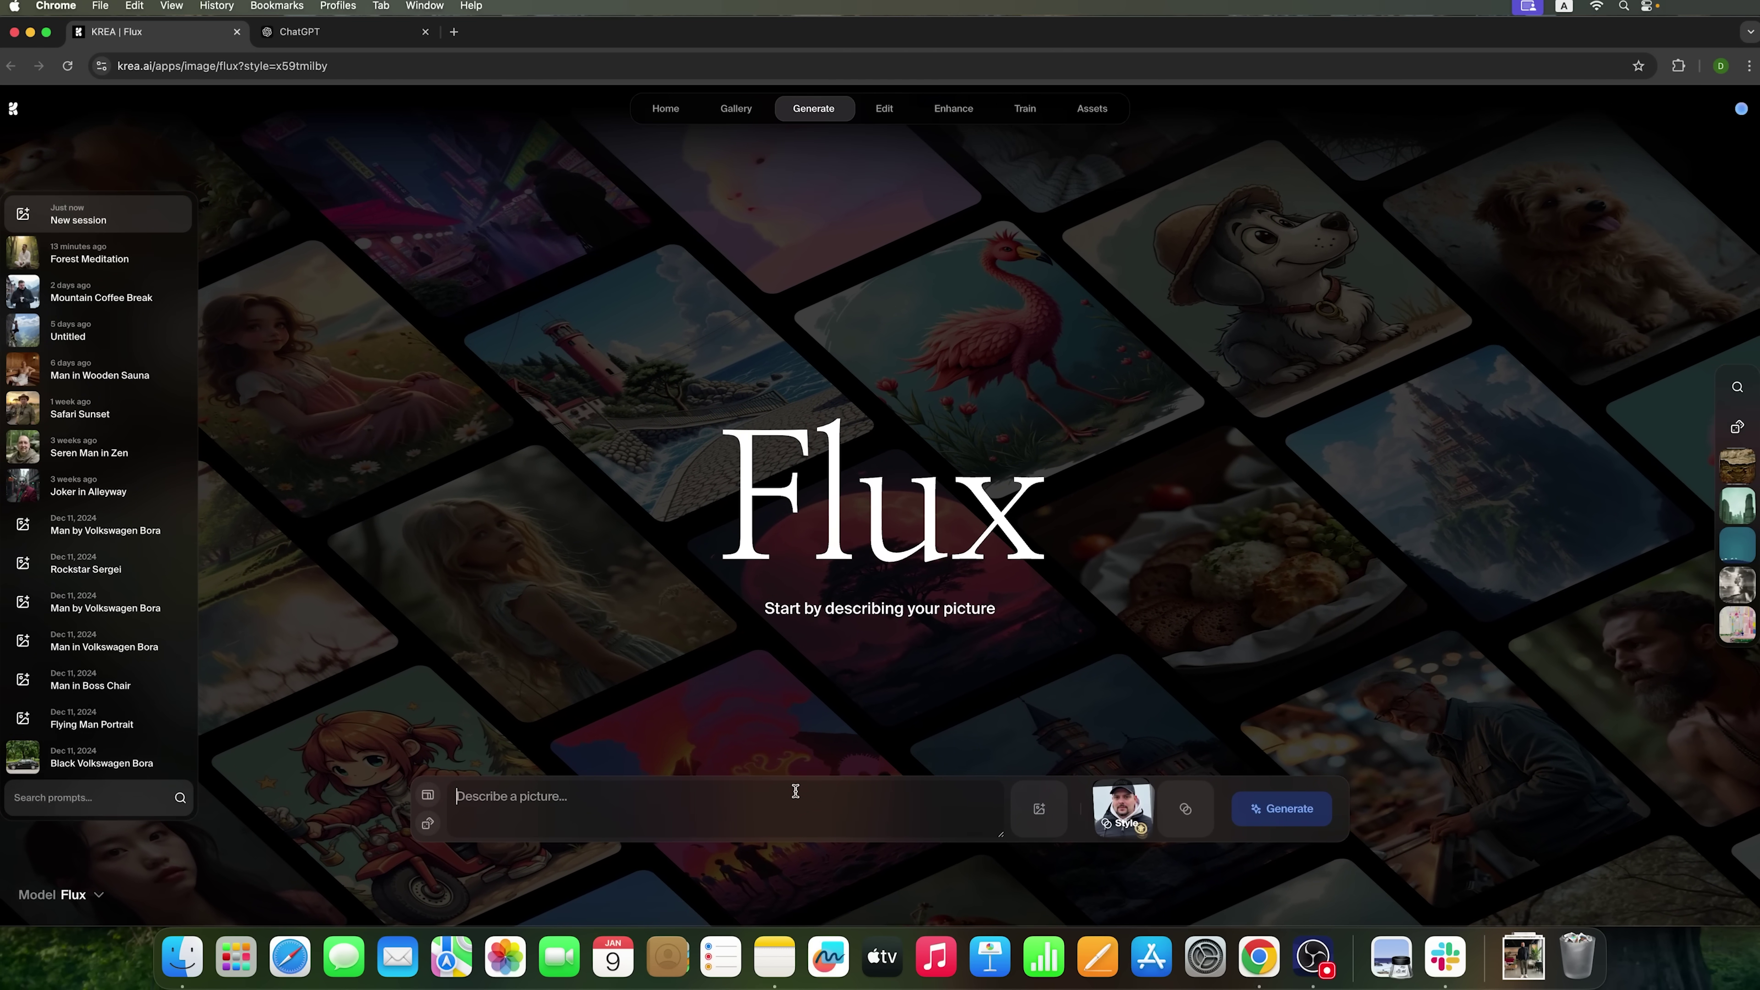
- Generate four images from the prompt 'portrait a man', then select the prompt text
type("portrait a man")
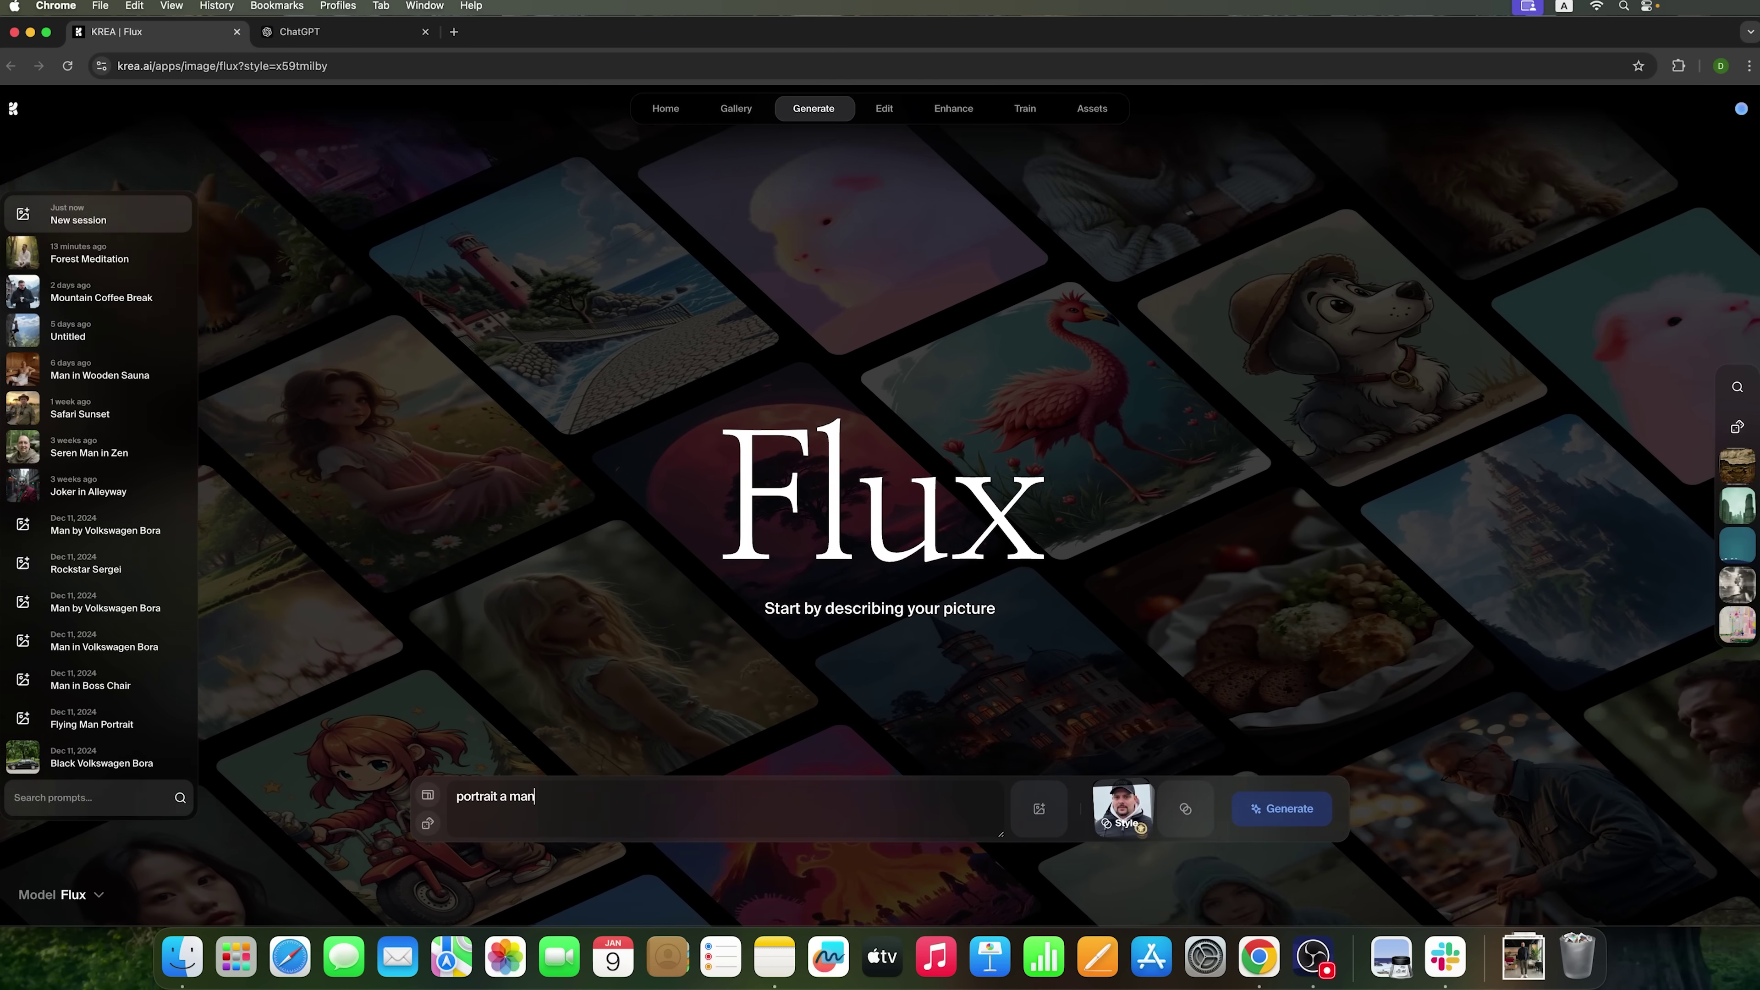
key("Return")
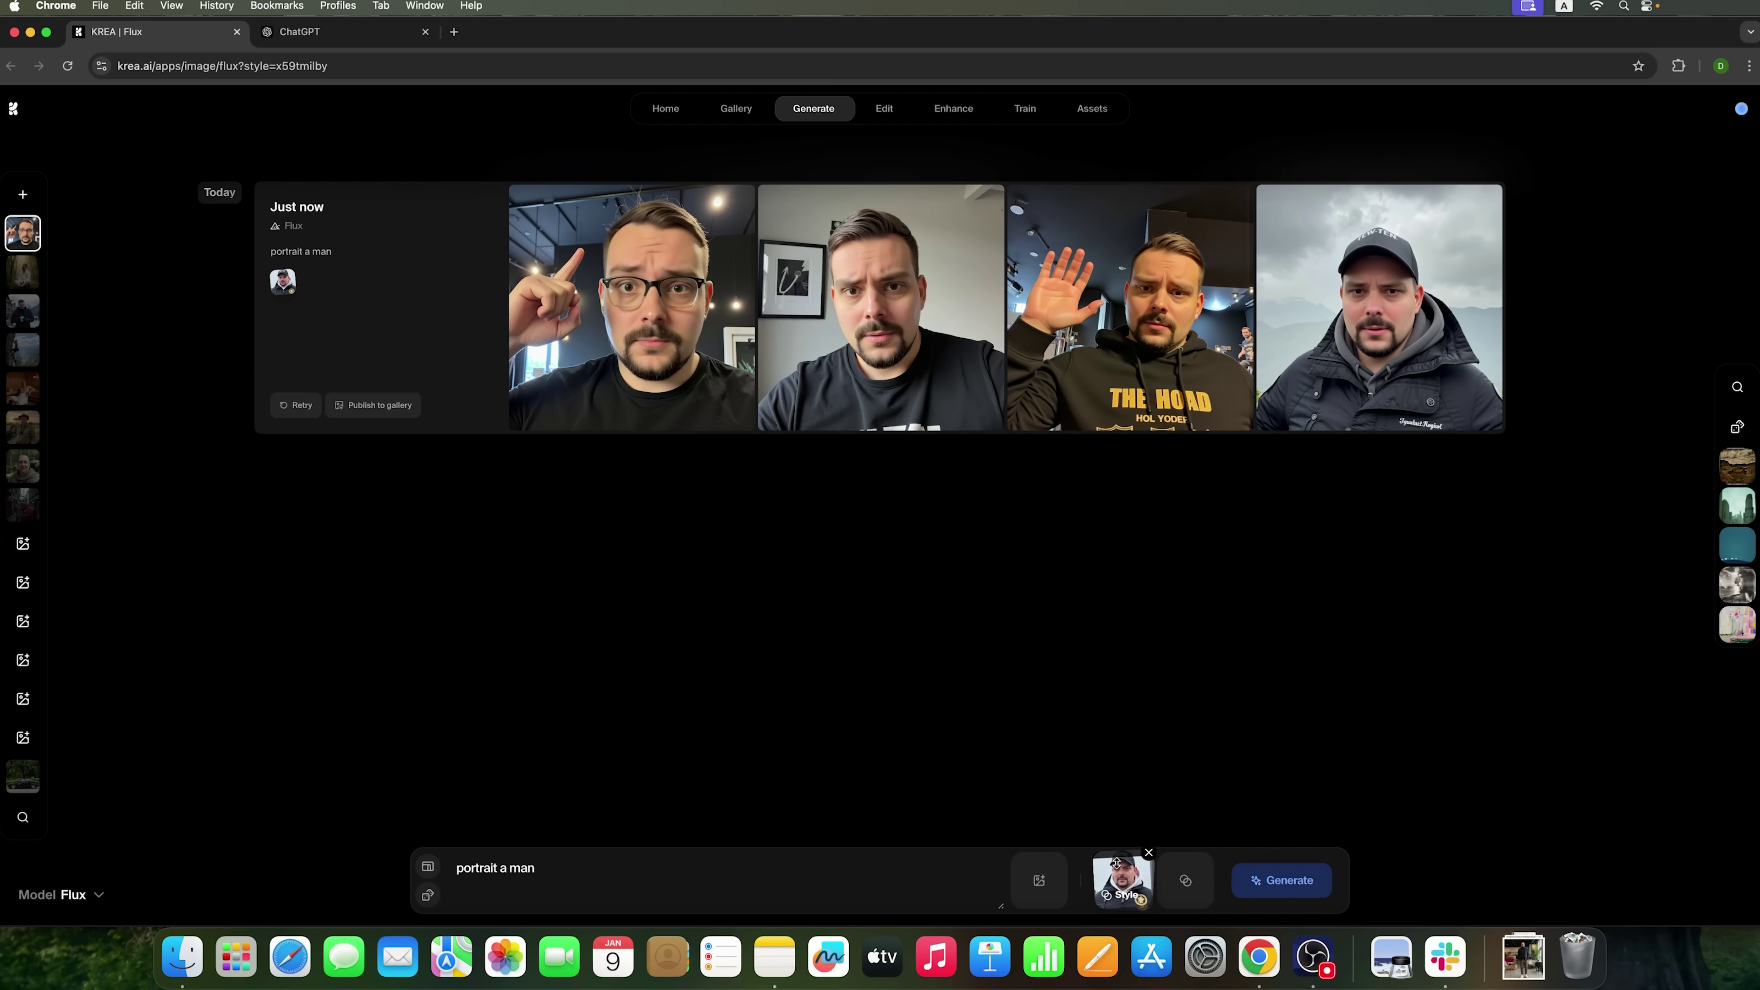
left_click_drag(644, 862, 429, 866)
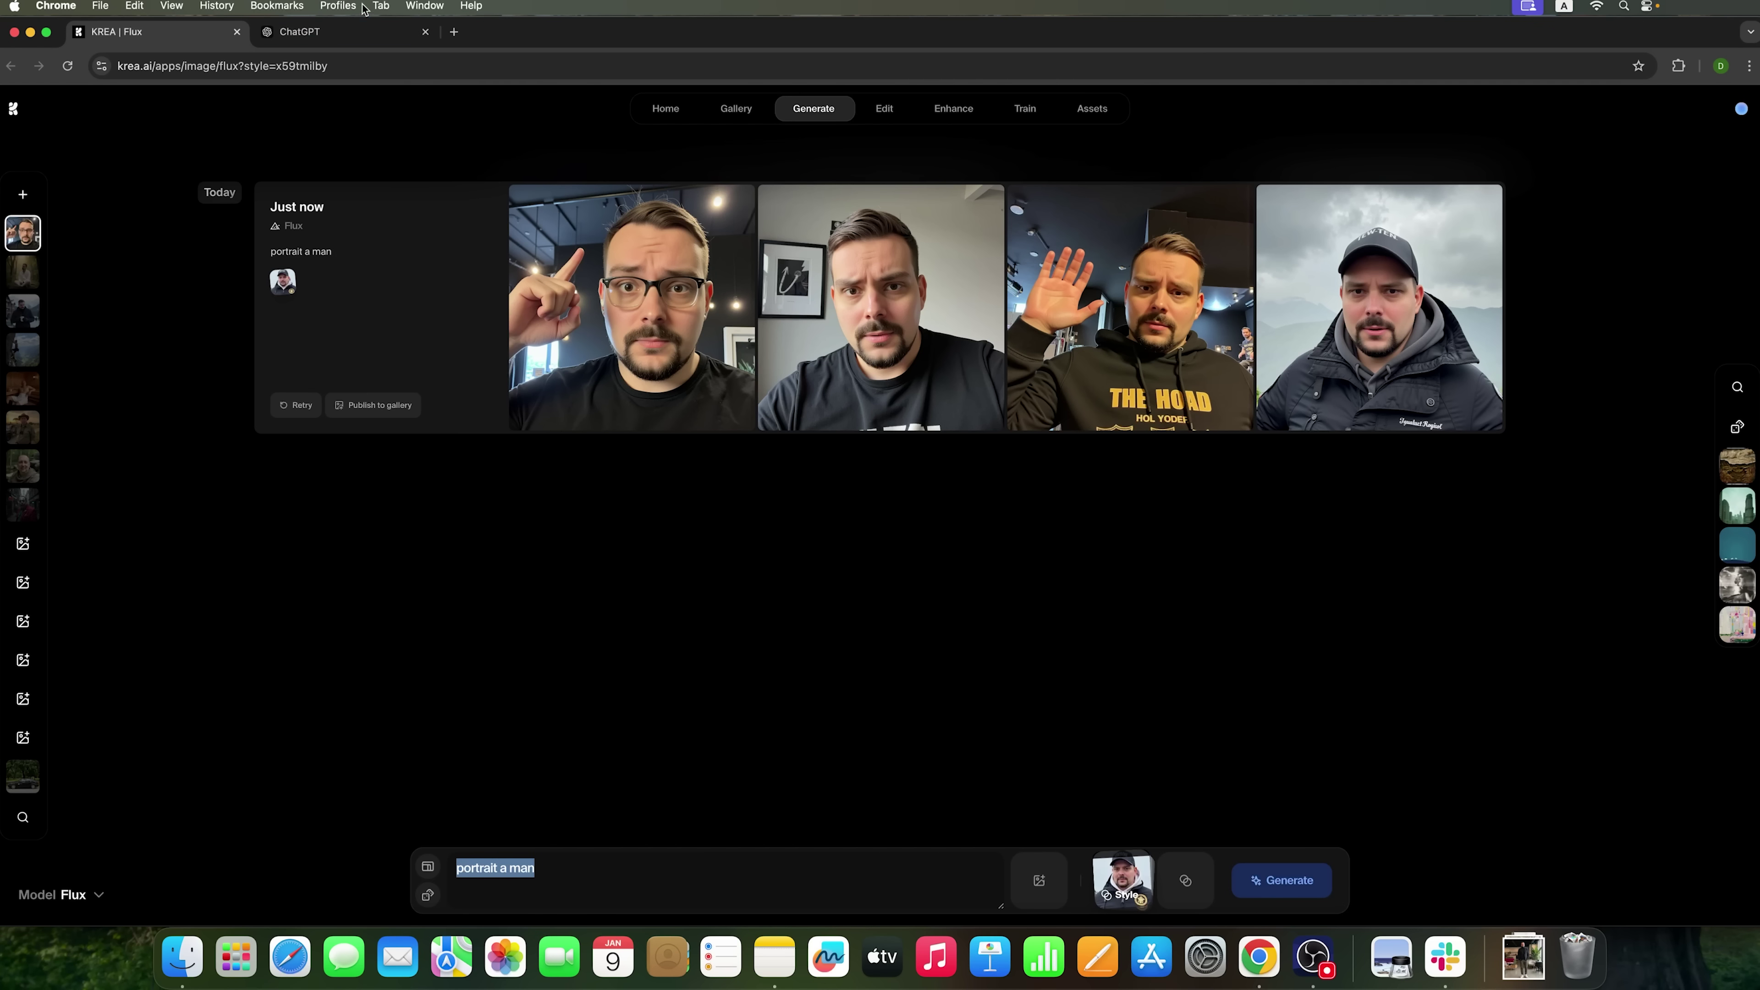
- Search ChatGPT's GPTs for 'prompt' and start a chat with FLUX Prompt Pro
left_click(350, 34)
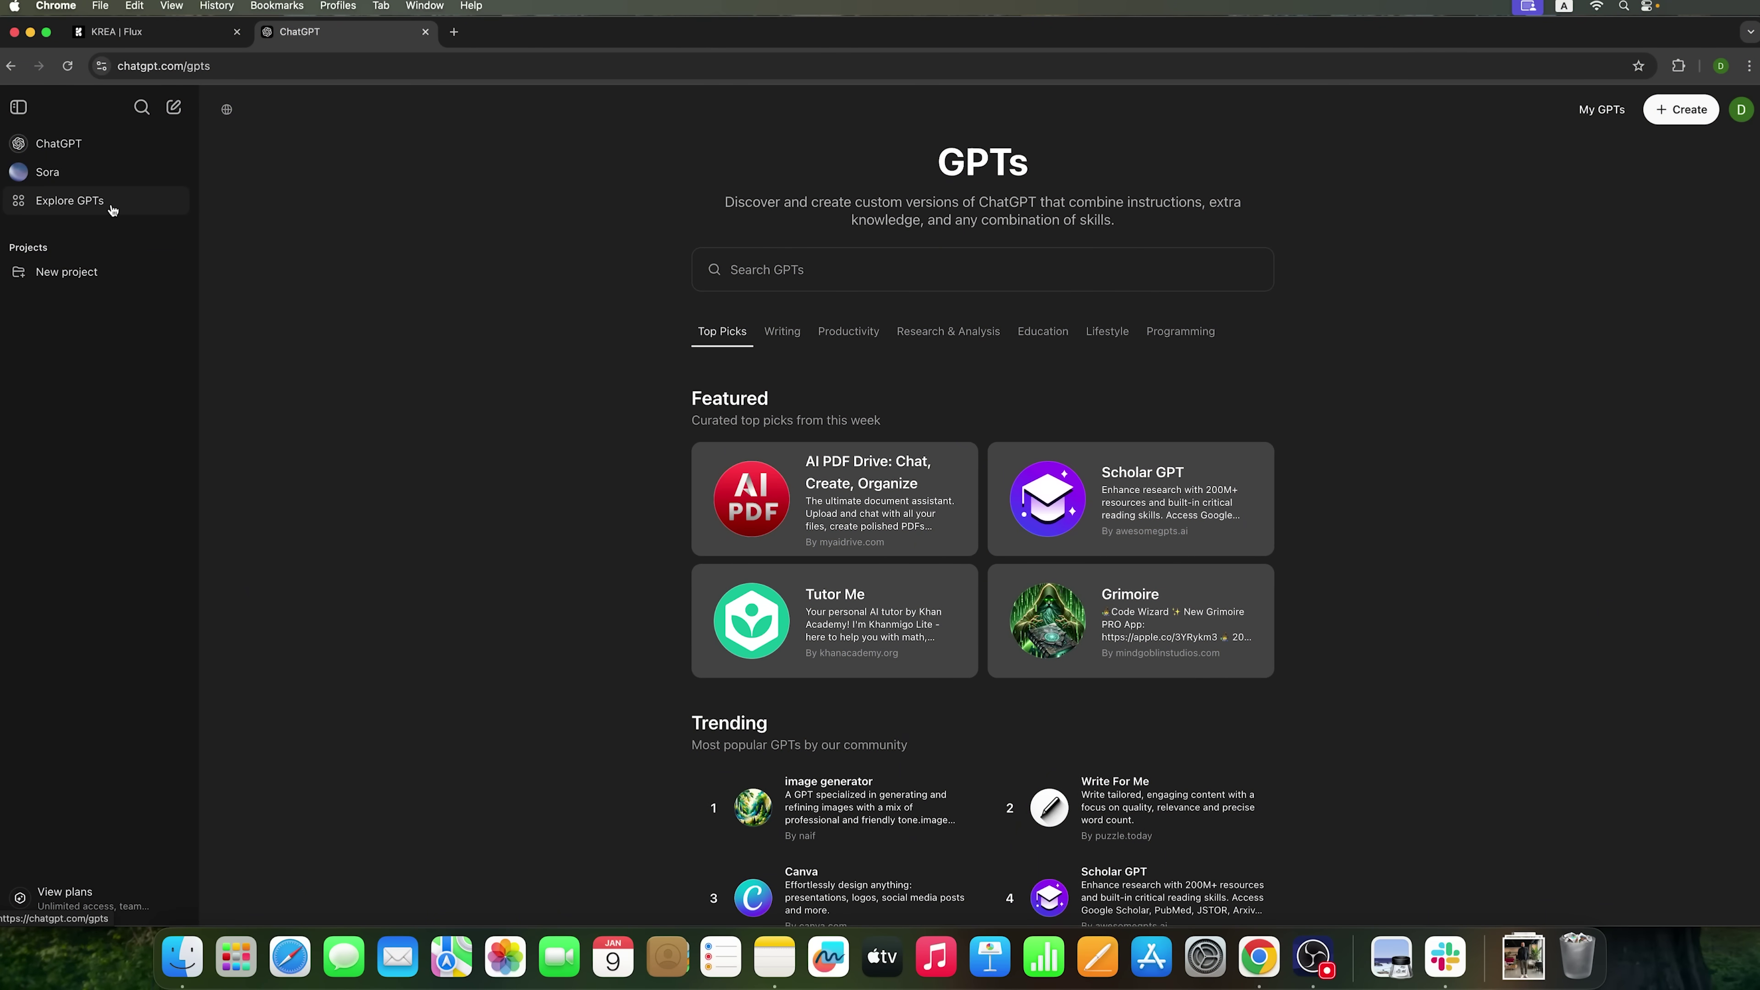
left_click(779, 271)
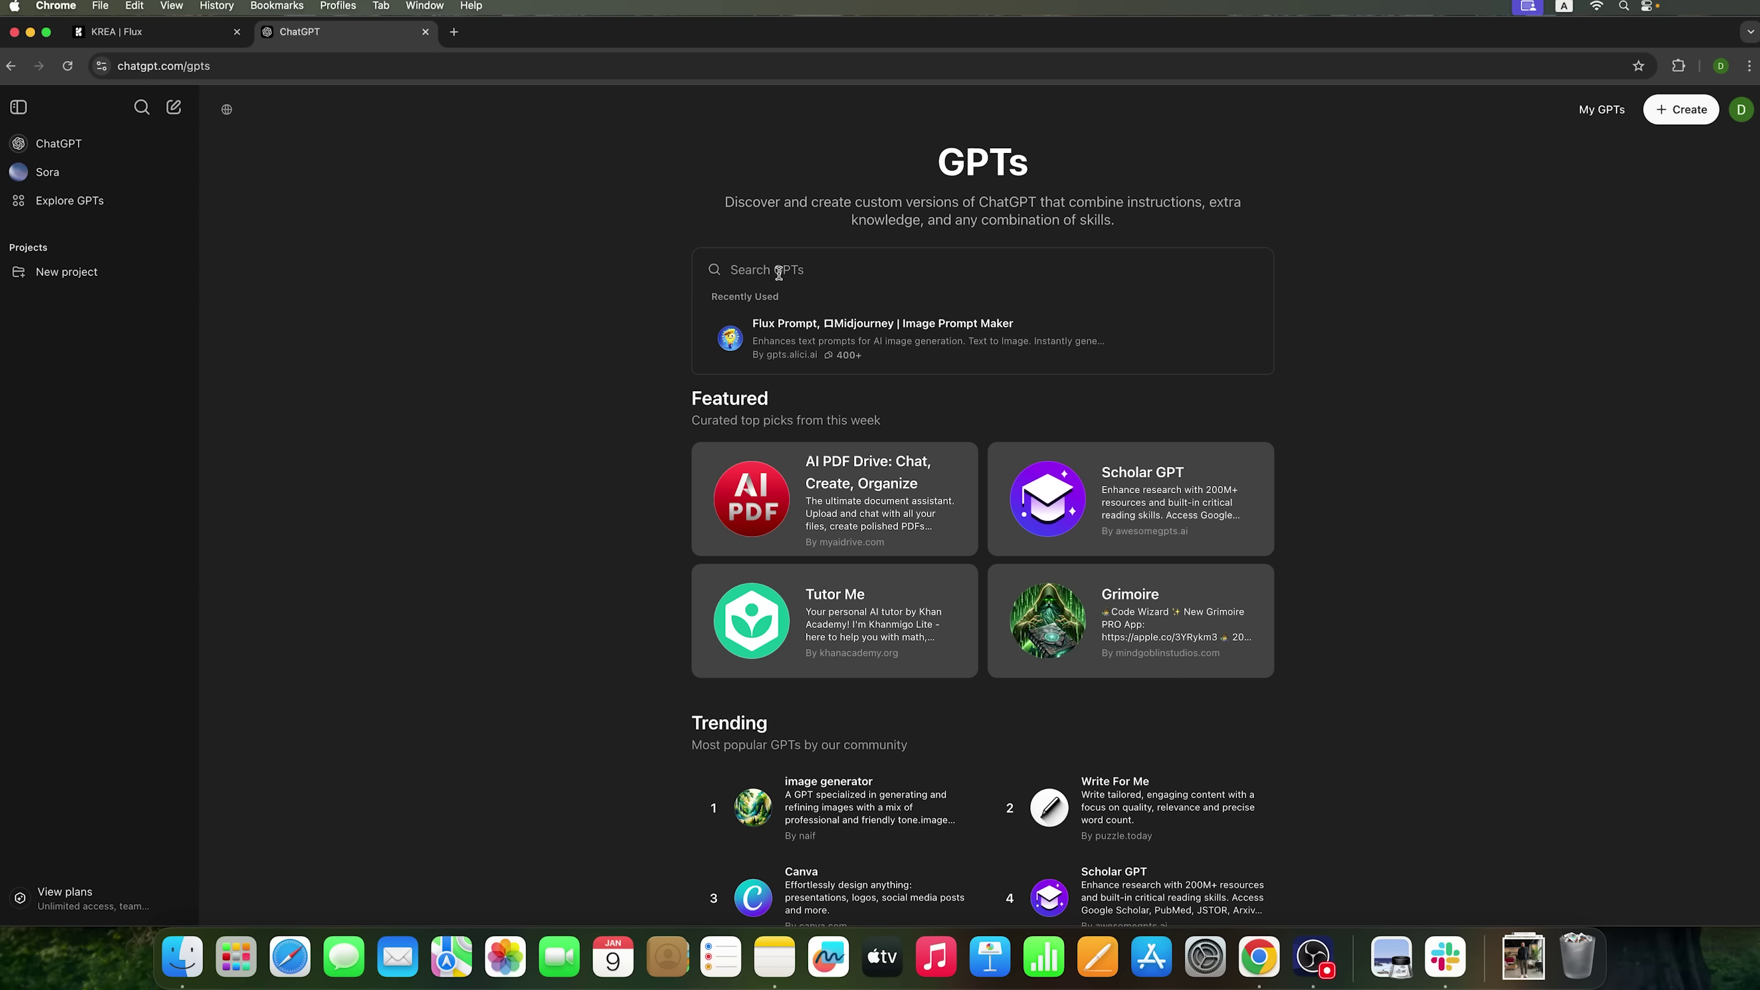
type("pro")
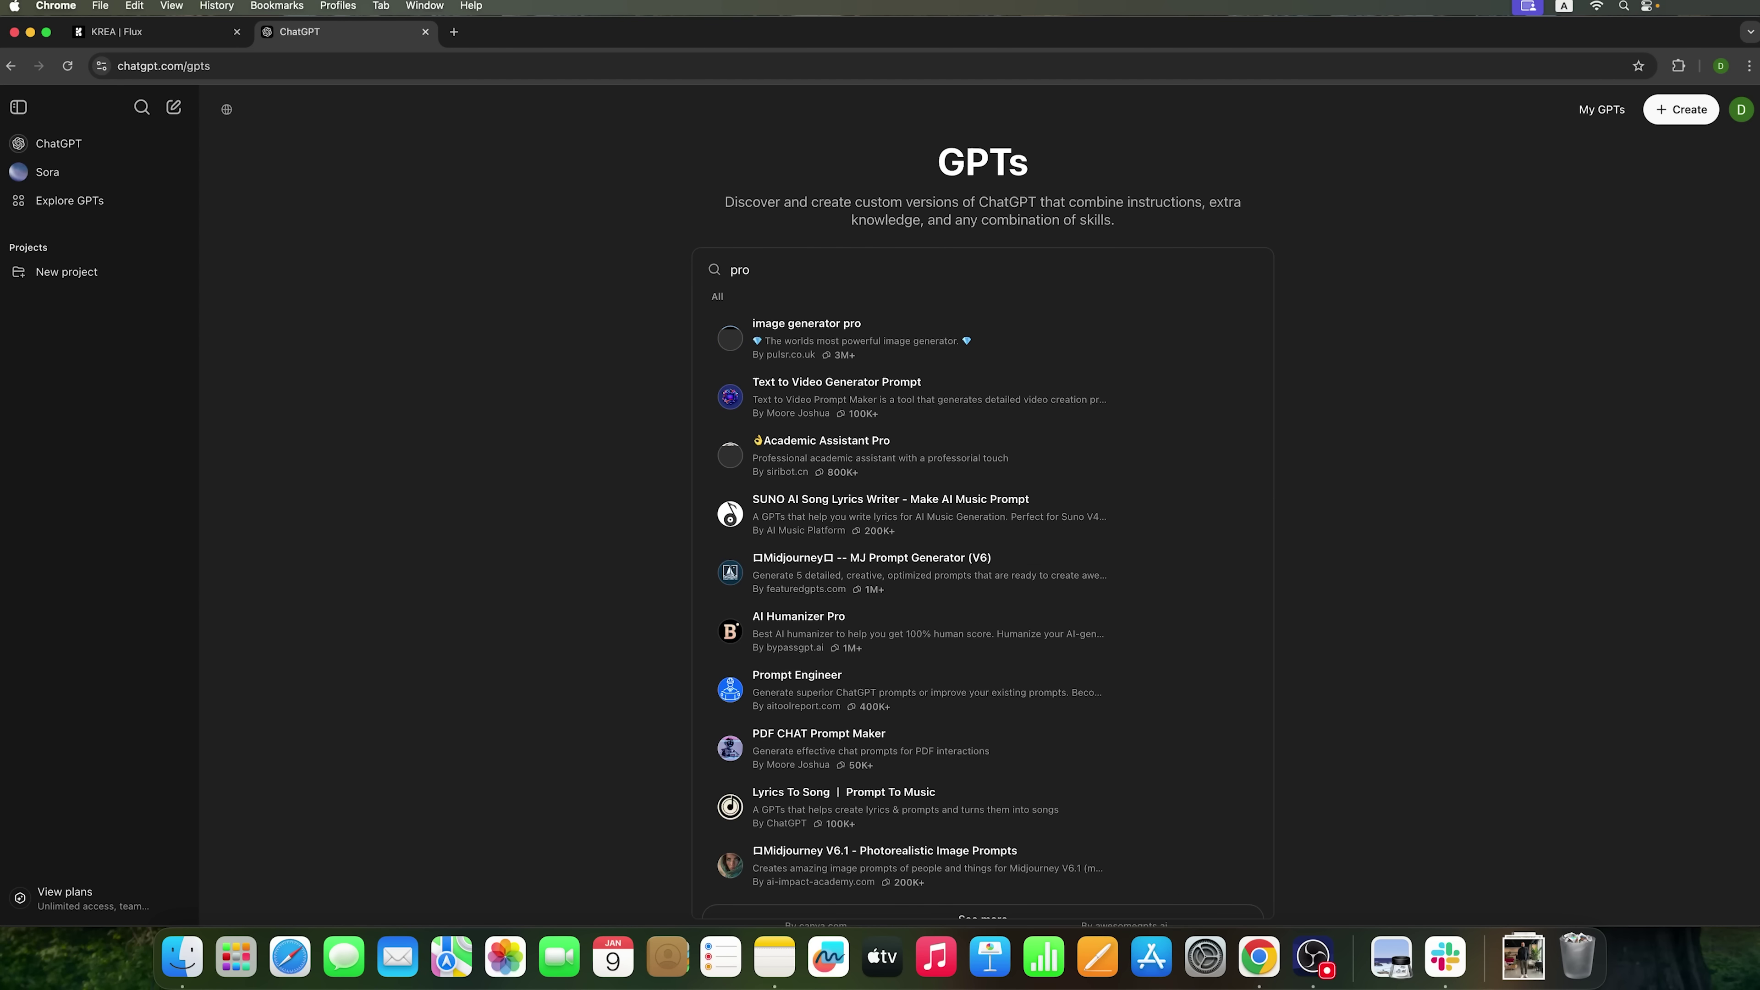
type("mpt")
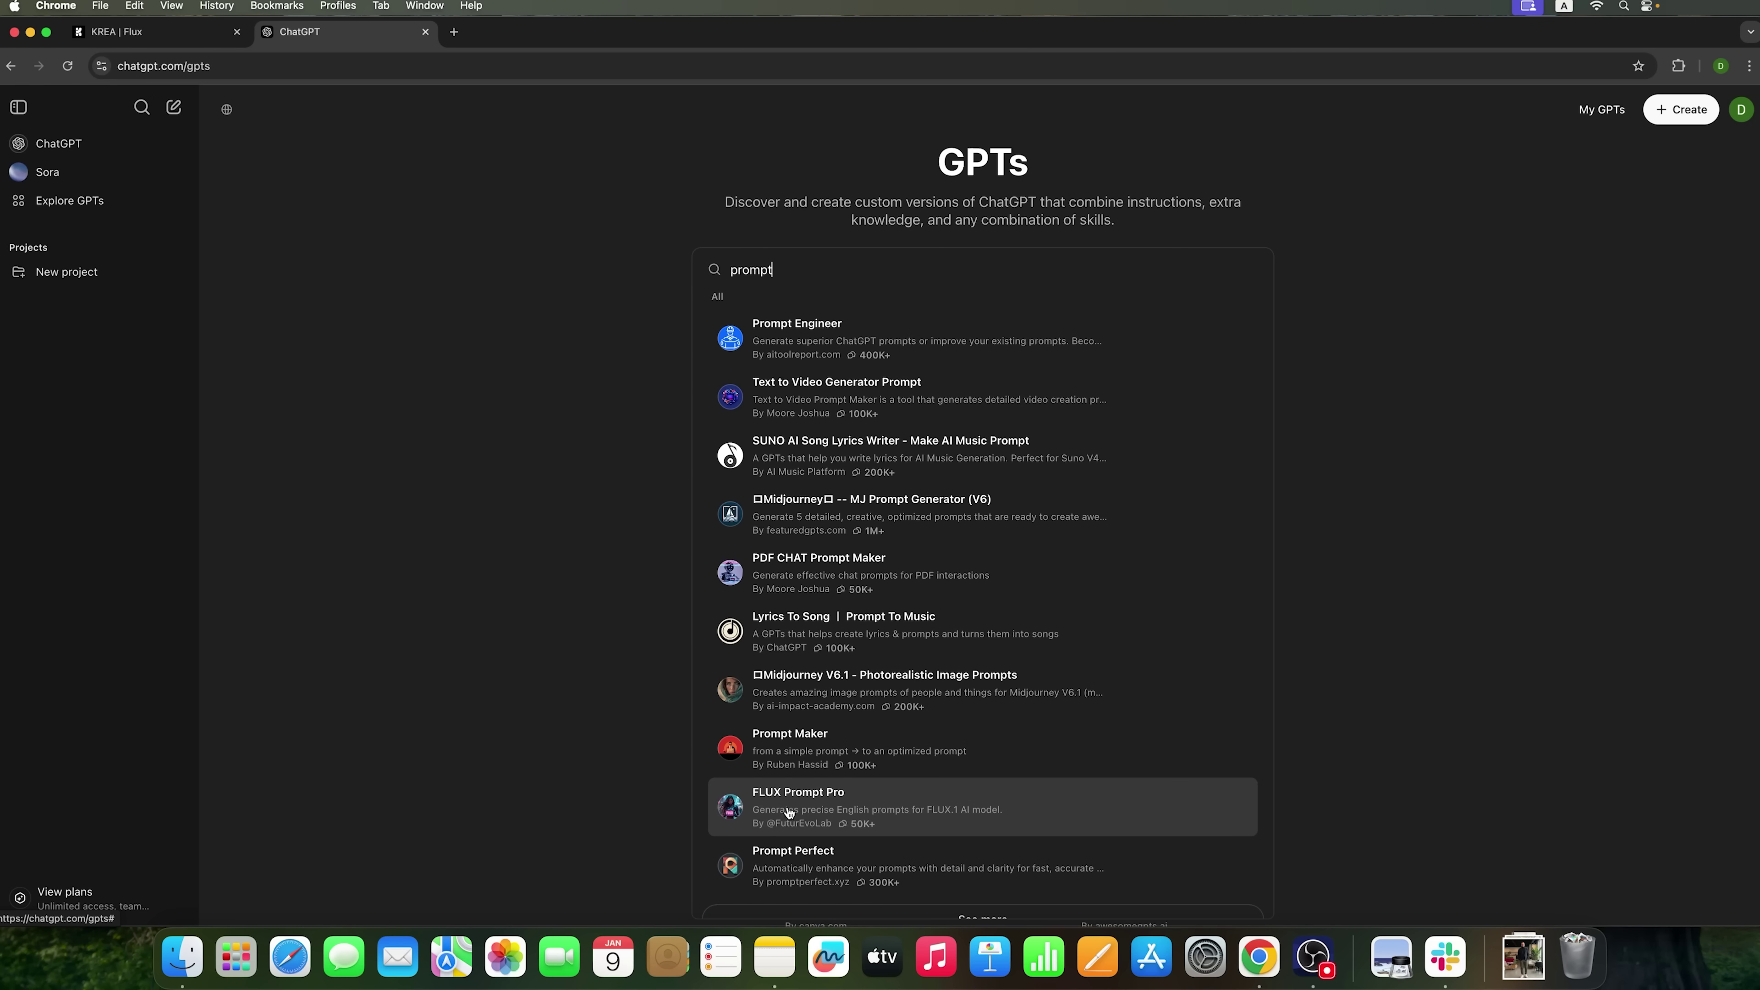
scroll(797, 683, "down", 1)
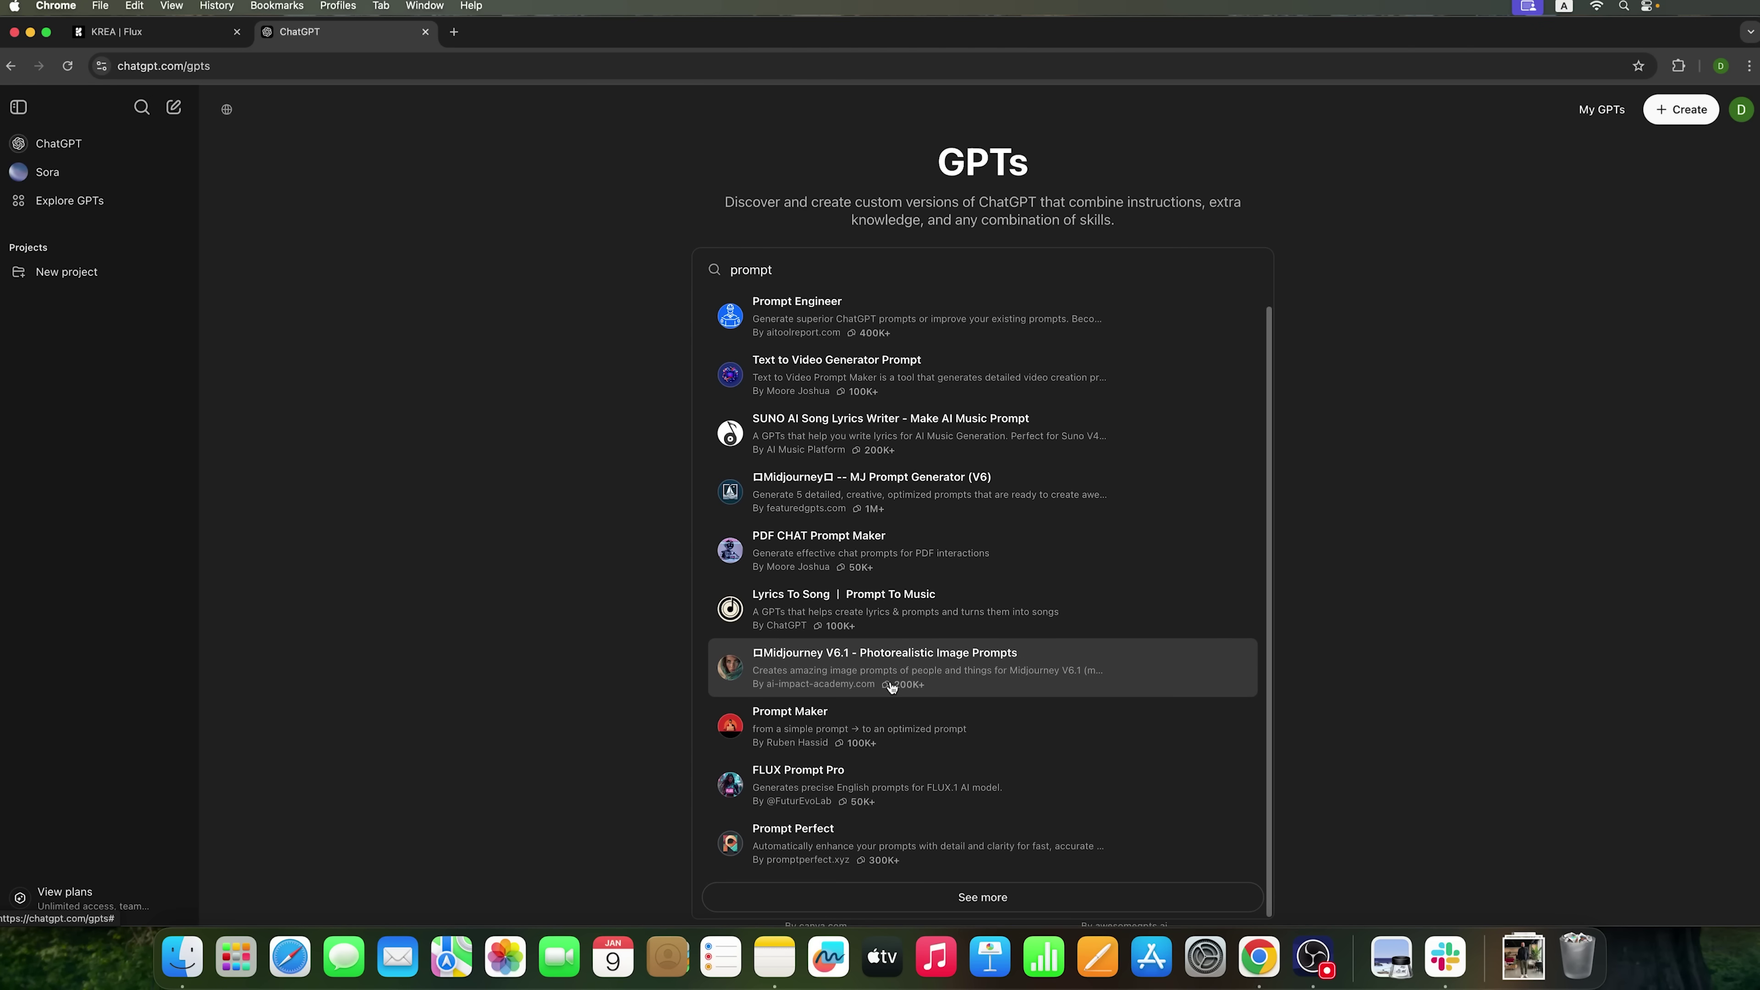
left_click(823, 777)
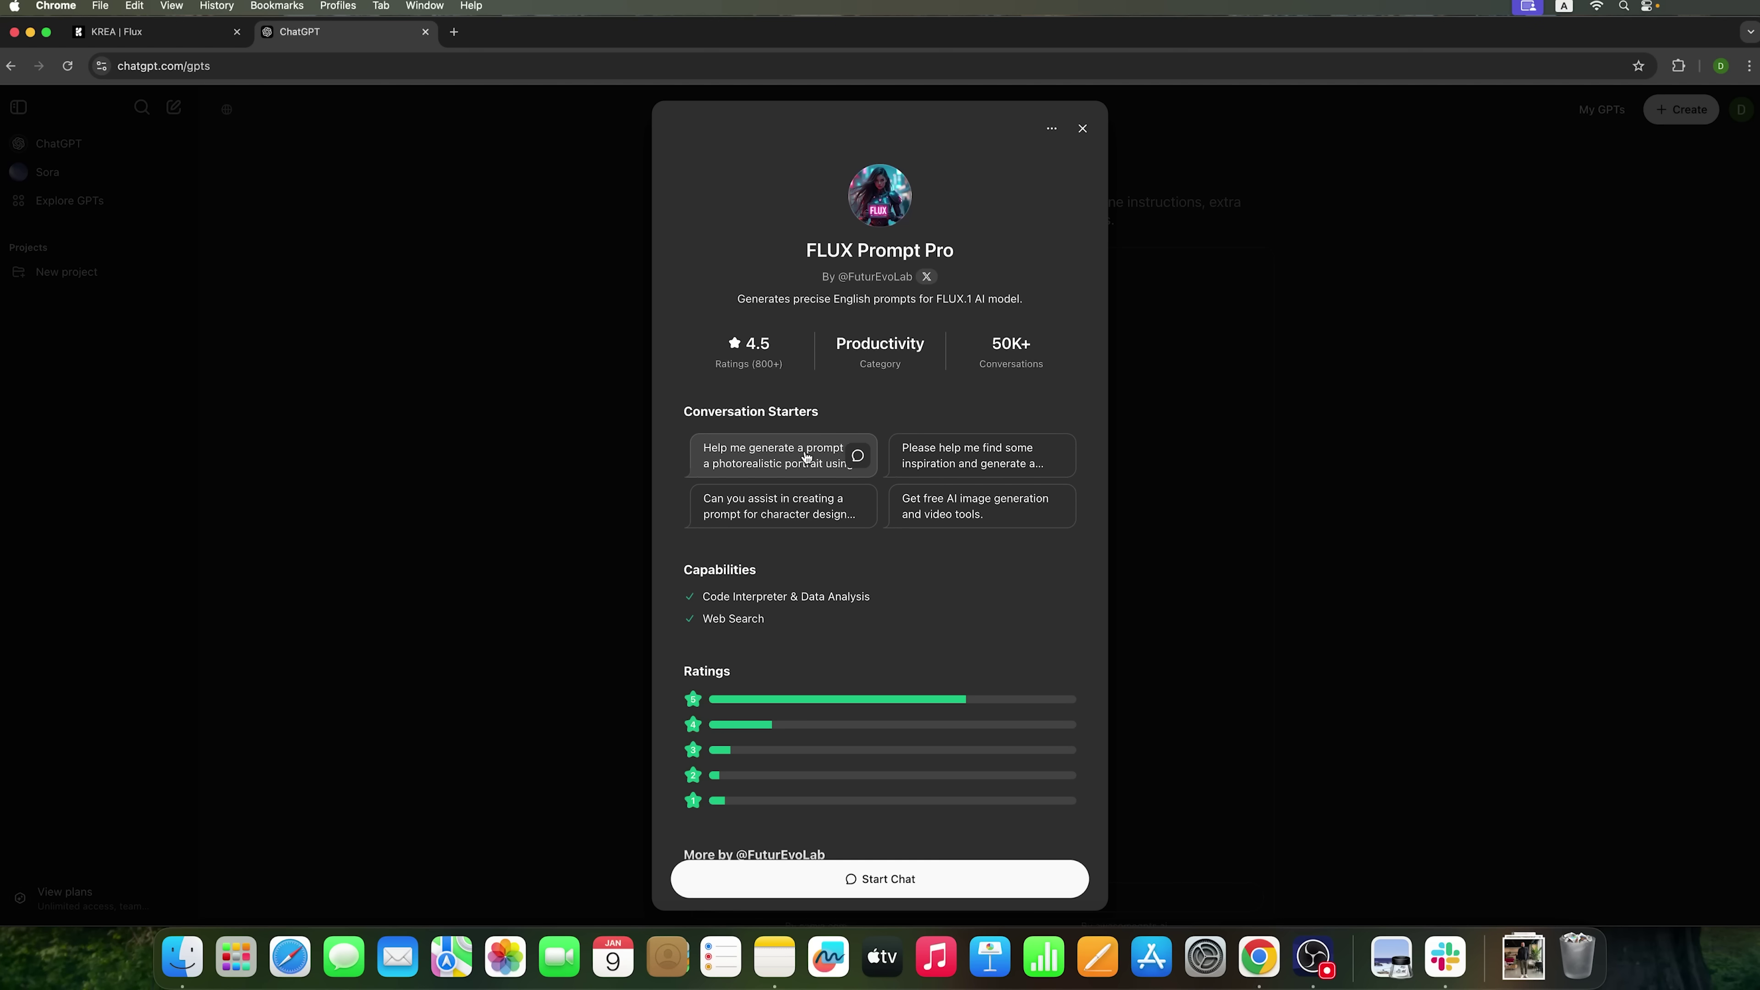
scroll(877, 615, "down", 3)
scroll(877, 615, "down", 1)
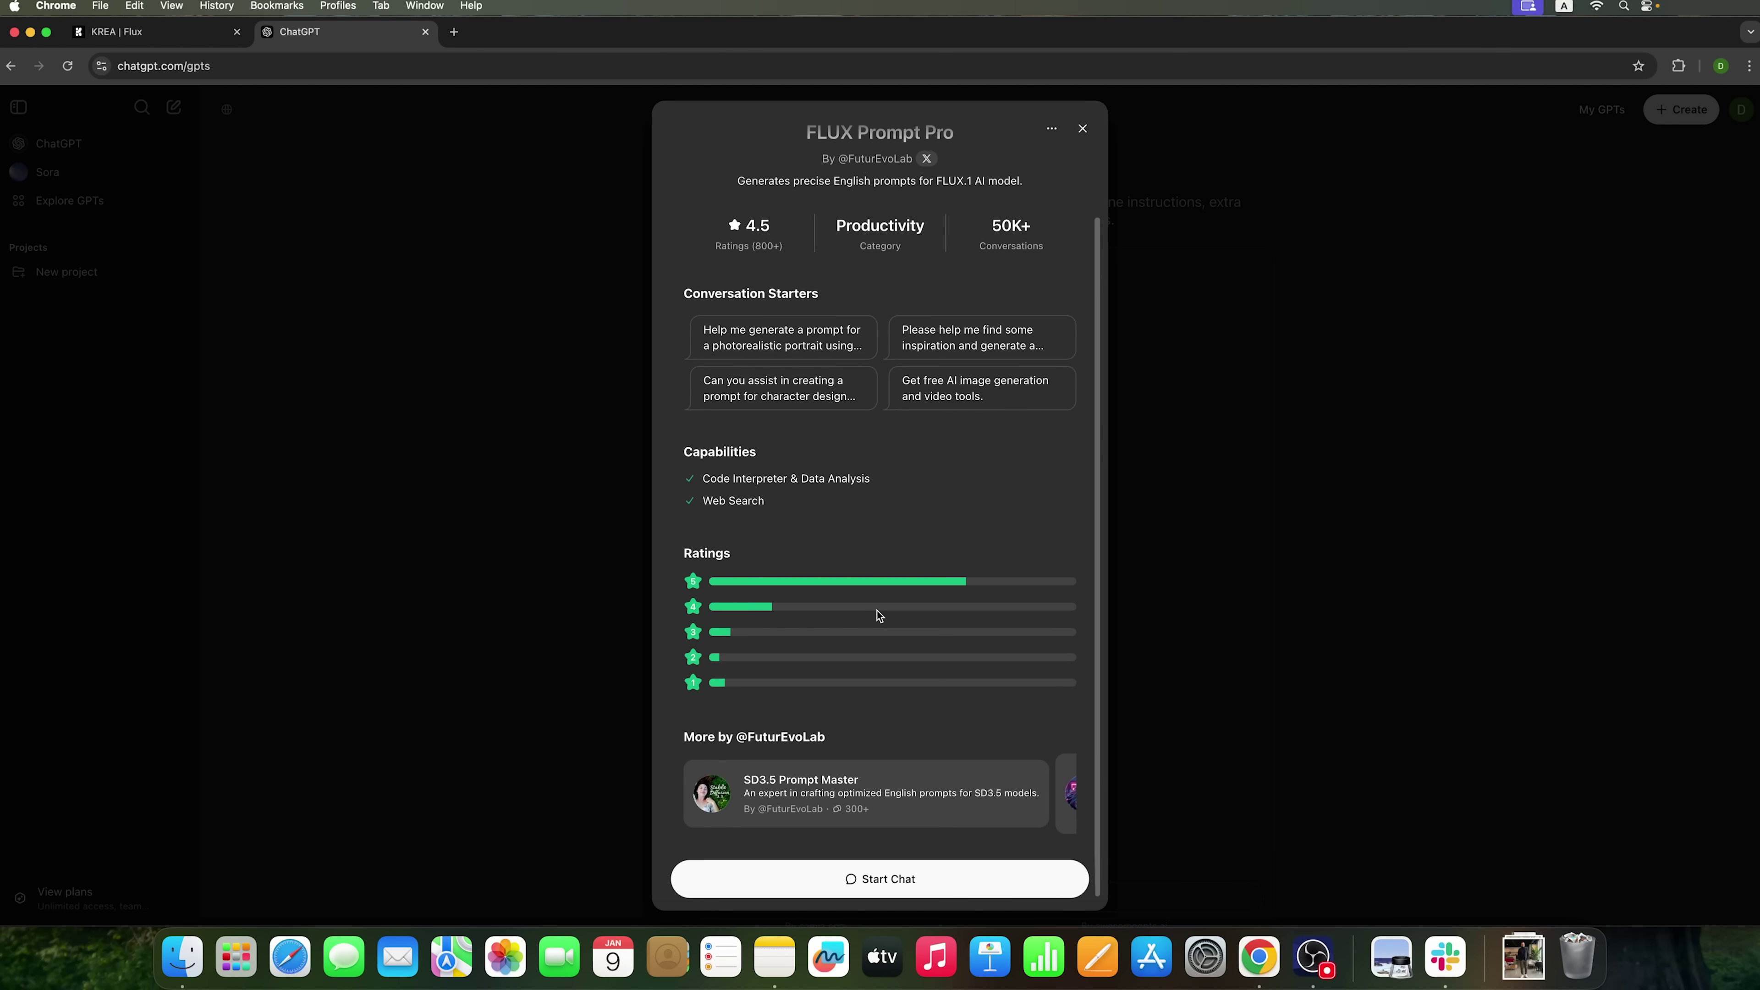
left_click(859, 879)
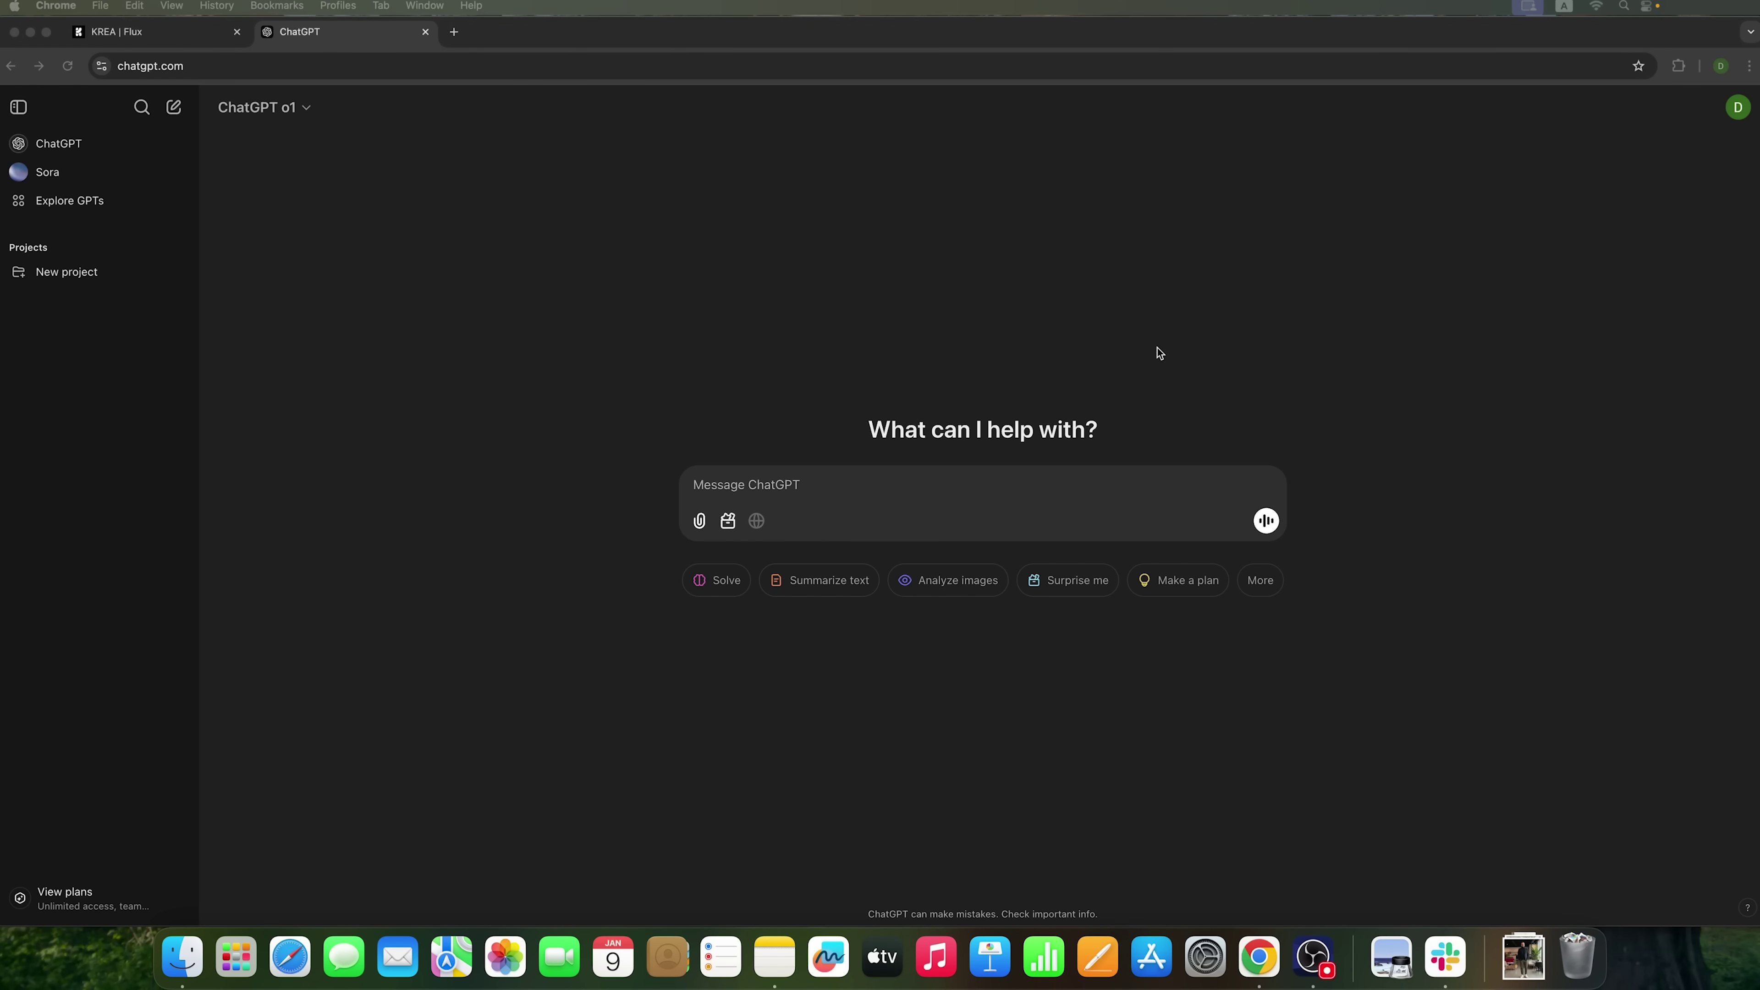
- Open the recently used Flux Prompt GPT from the GPT explorer
left_click(55, 200)
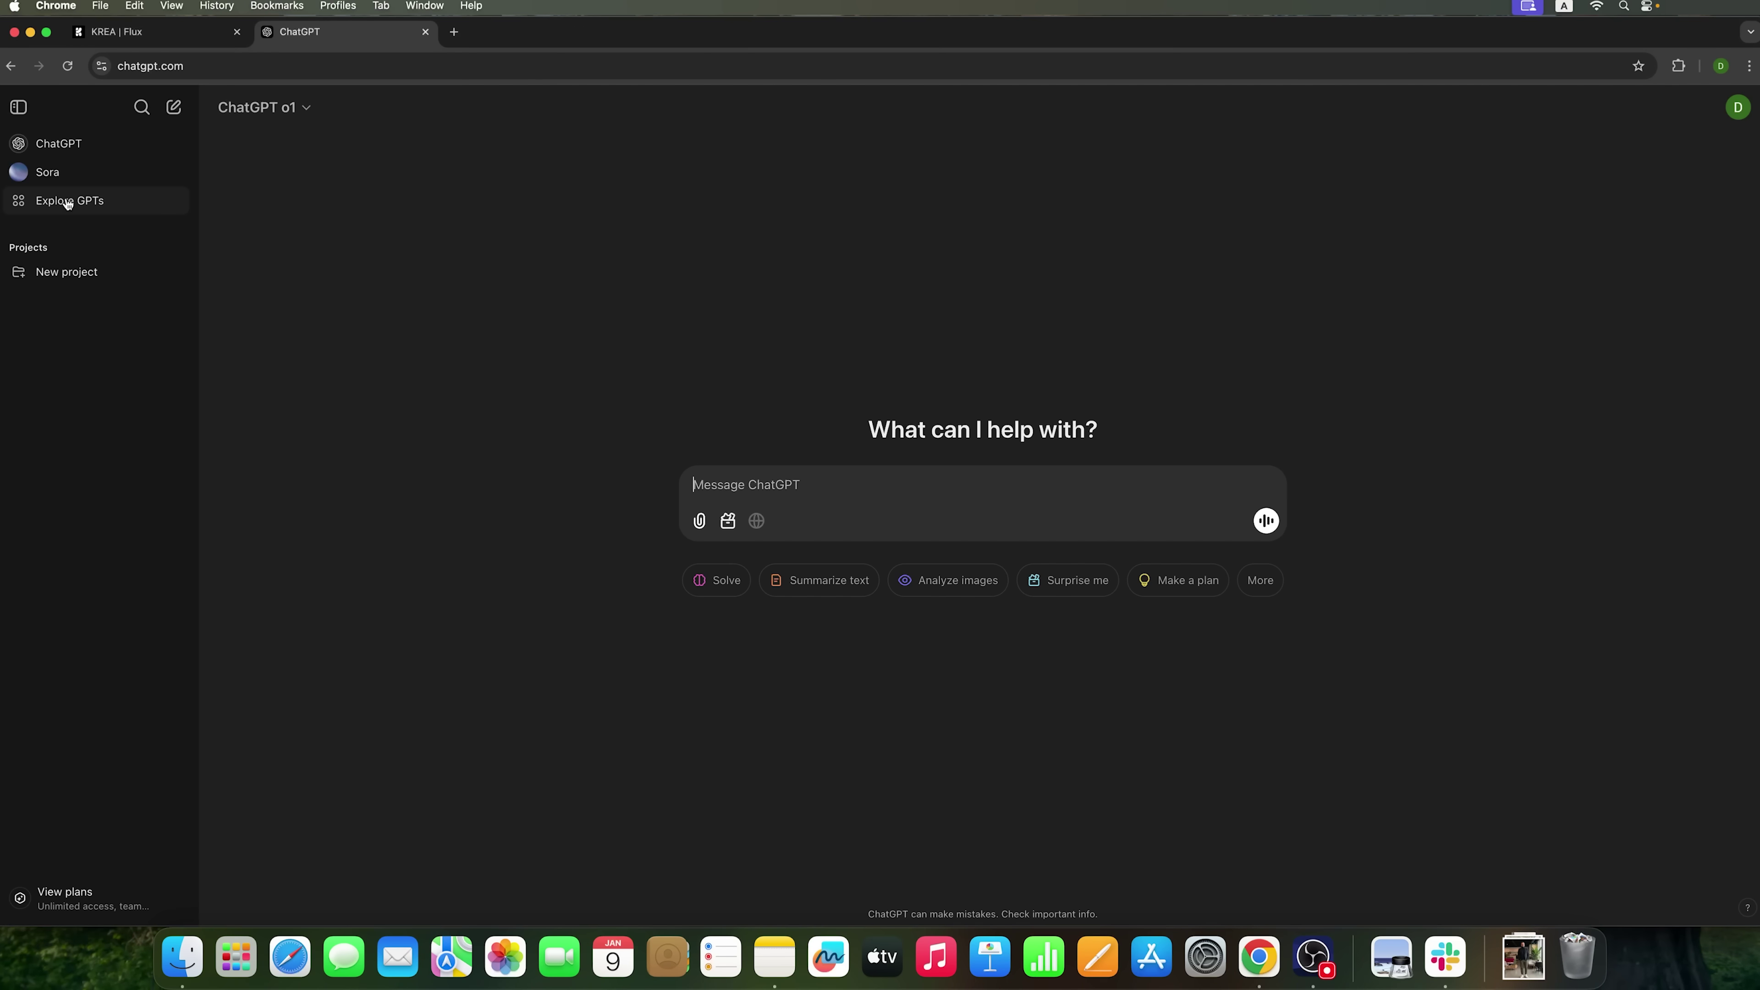
left_click(753, 271)
left_click(775, 339)
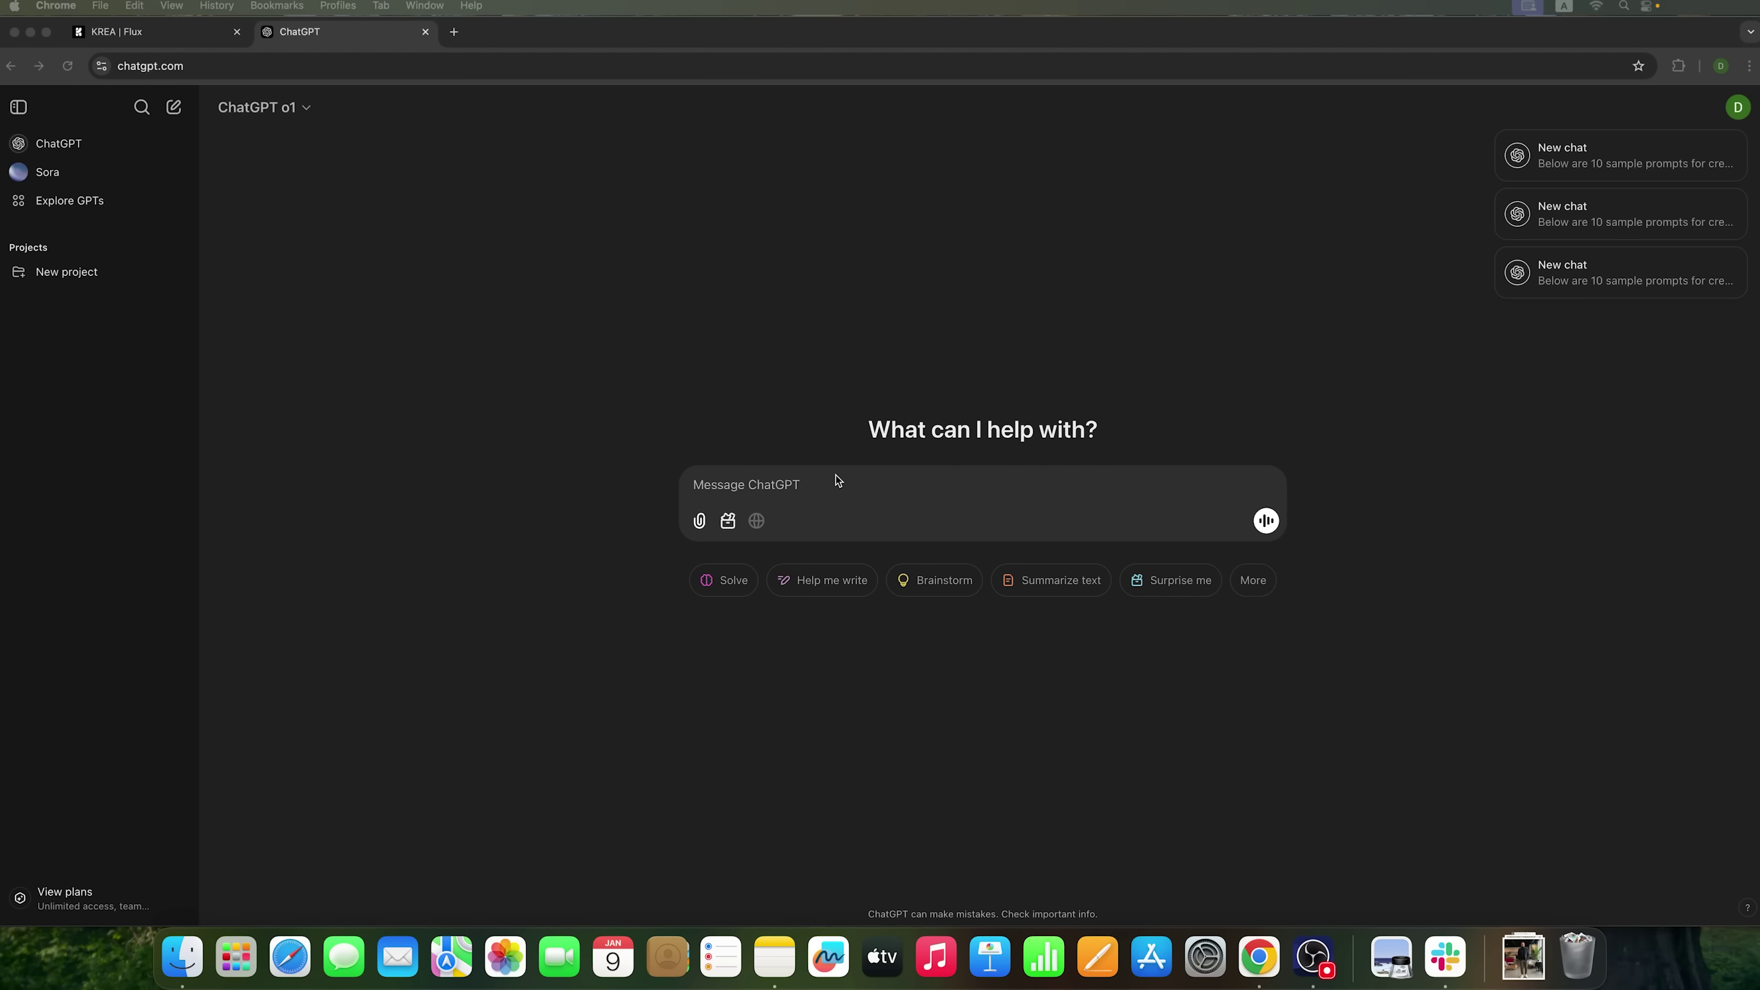
- Paste the request for business-look prompts, changing 10 to 5, and send it
left_click(840, 482)
type("Help me create prompts for the flux image generator, with a man in 10 different business looks.")
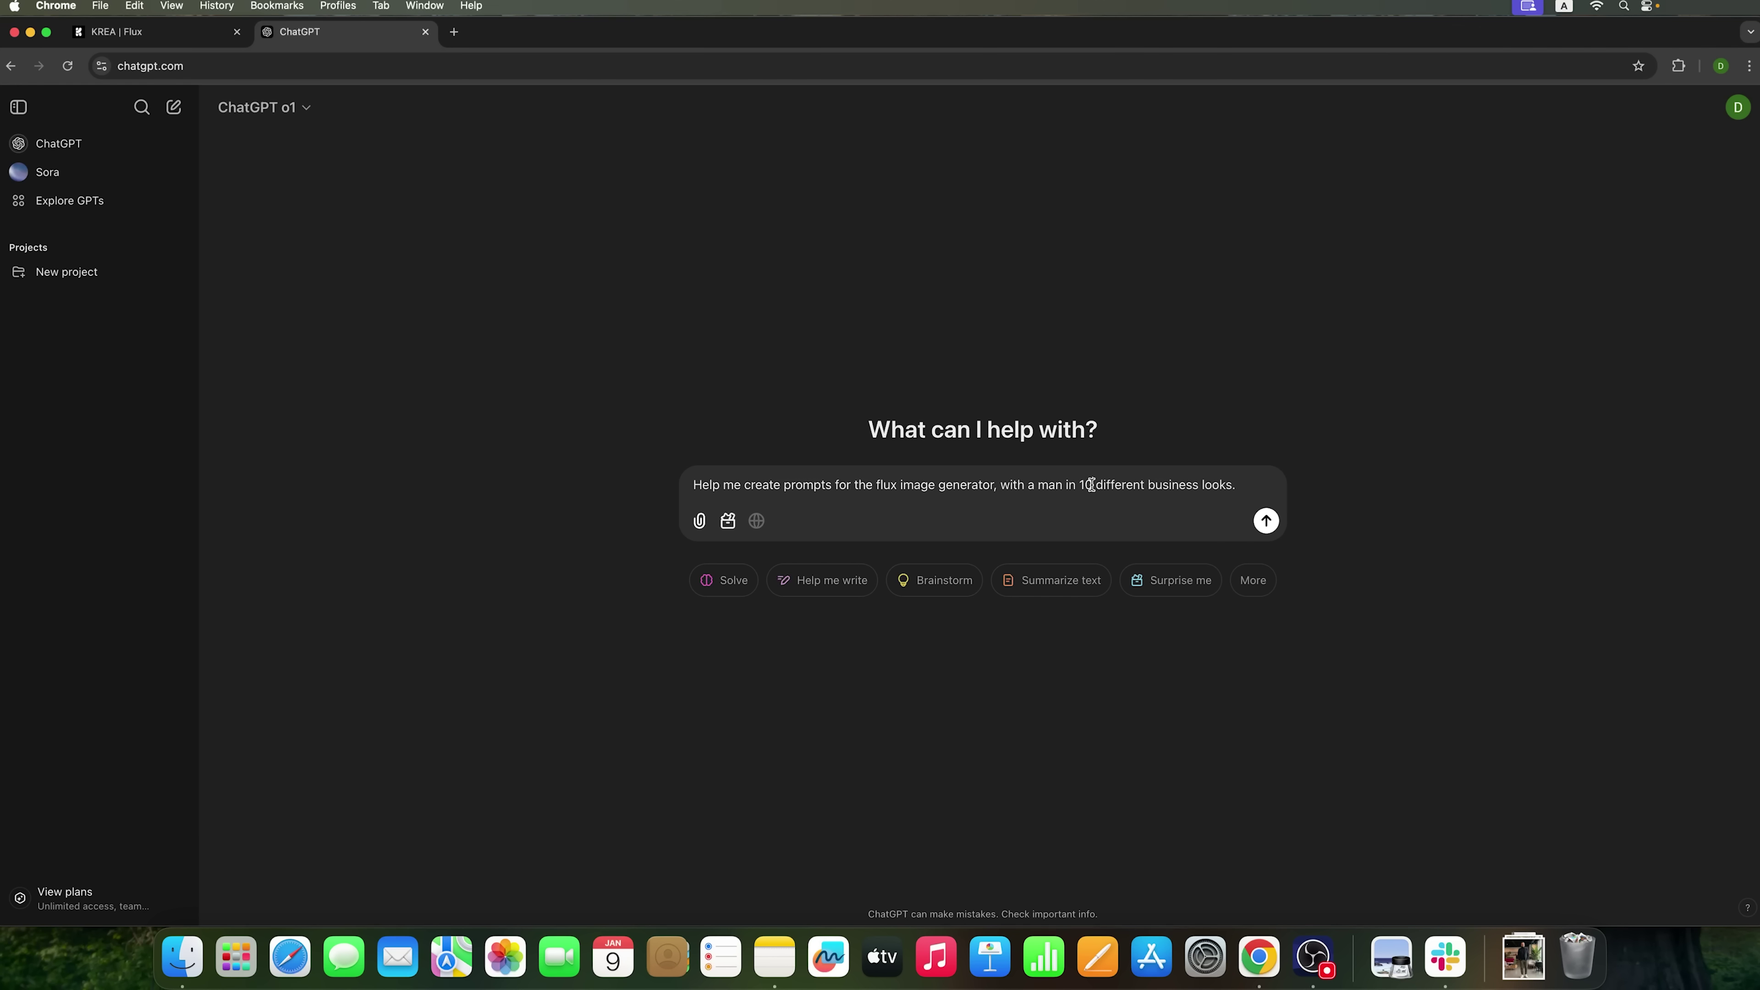
left_click_drag(1090, 484, 1081, 484)
type("5")
left_click(1267, 521)
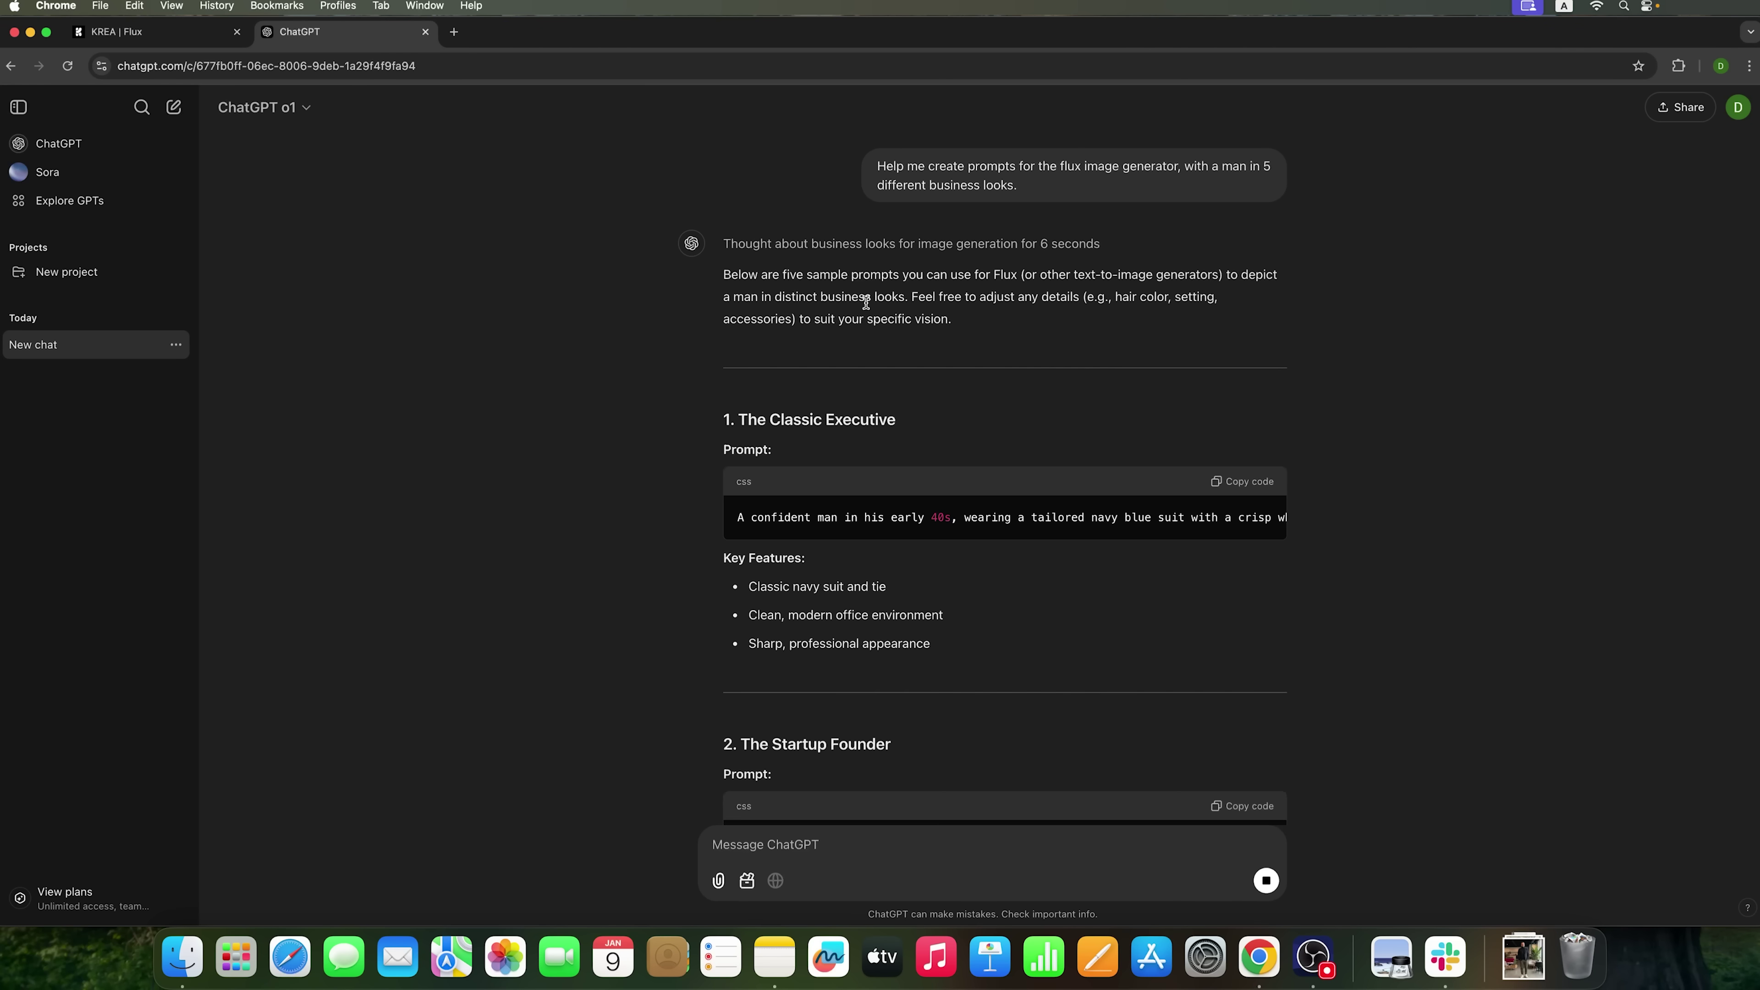
- Copy the Classic Executive prompt from ChatGPT's five answers
scroll(866, 305, "down", 1)
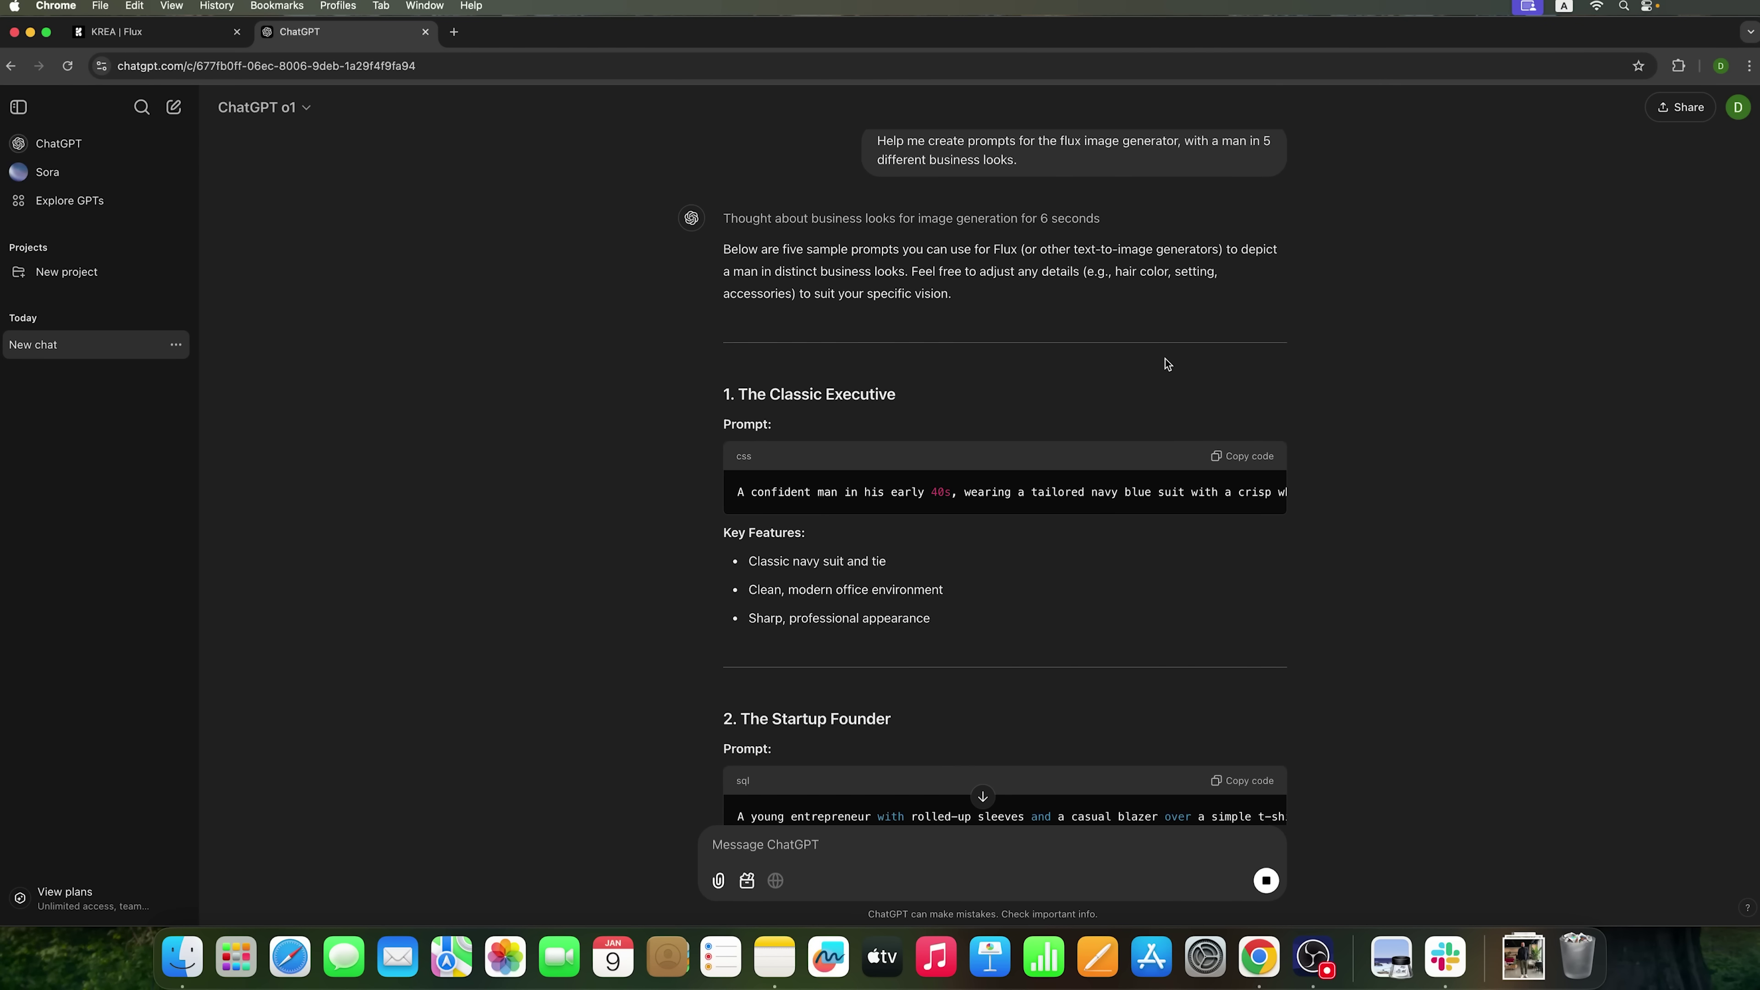
scroll(1165, 358, "down", 5)
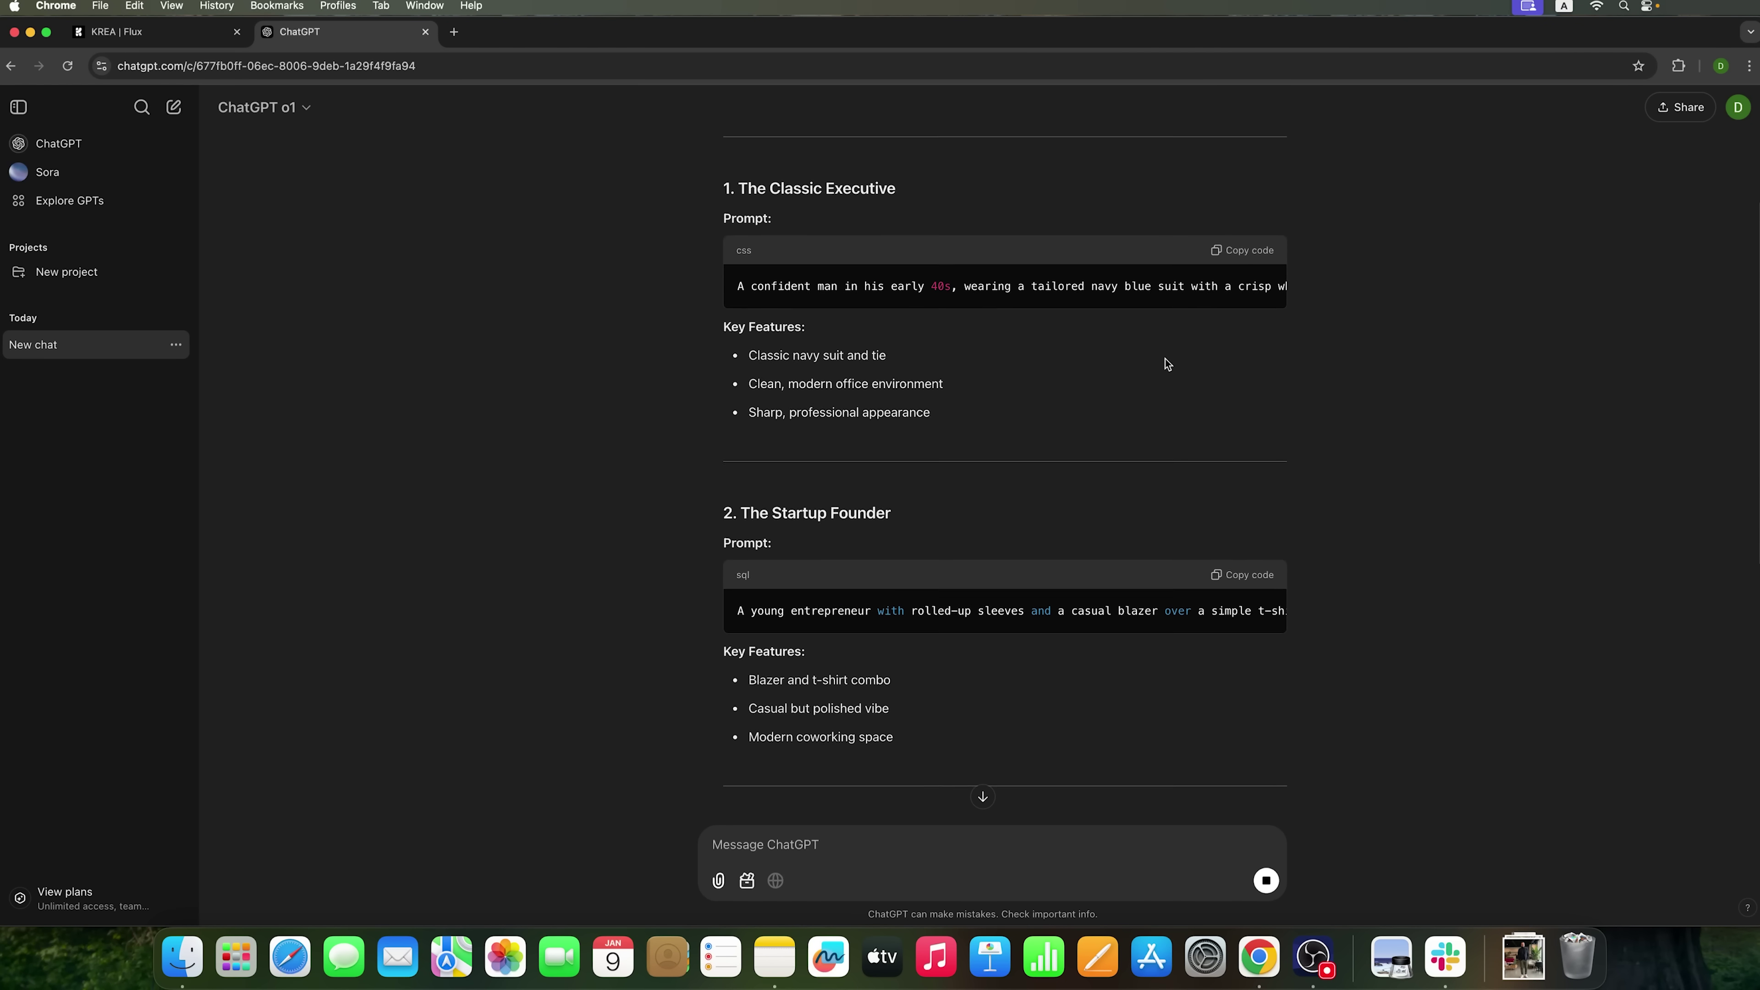
scroll(1165, 358, "down", 2)
scroll(1165, 358, "up", 5)
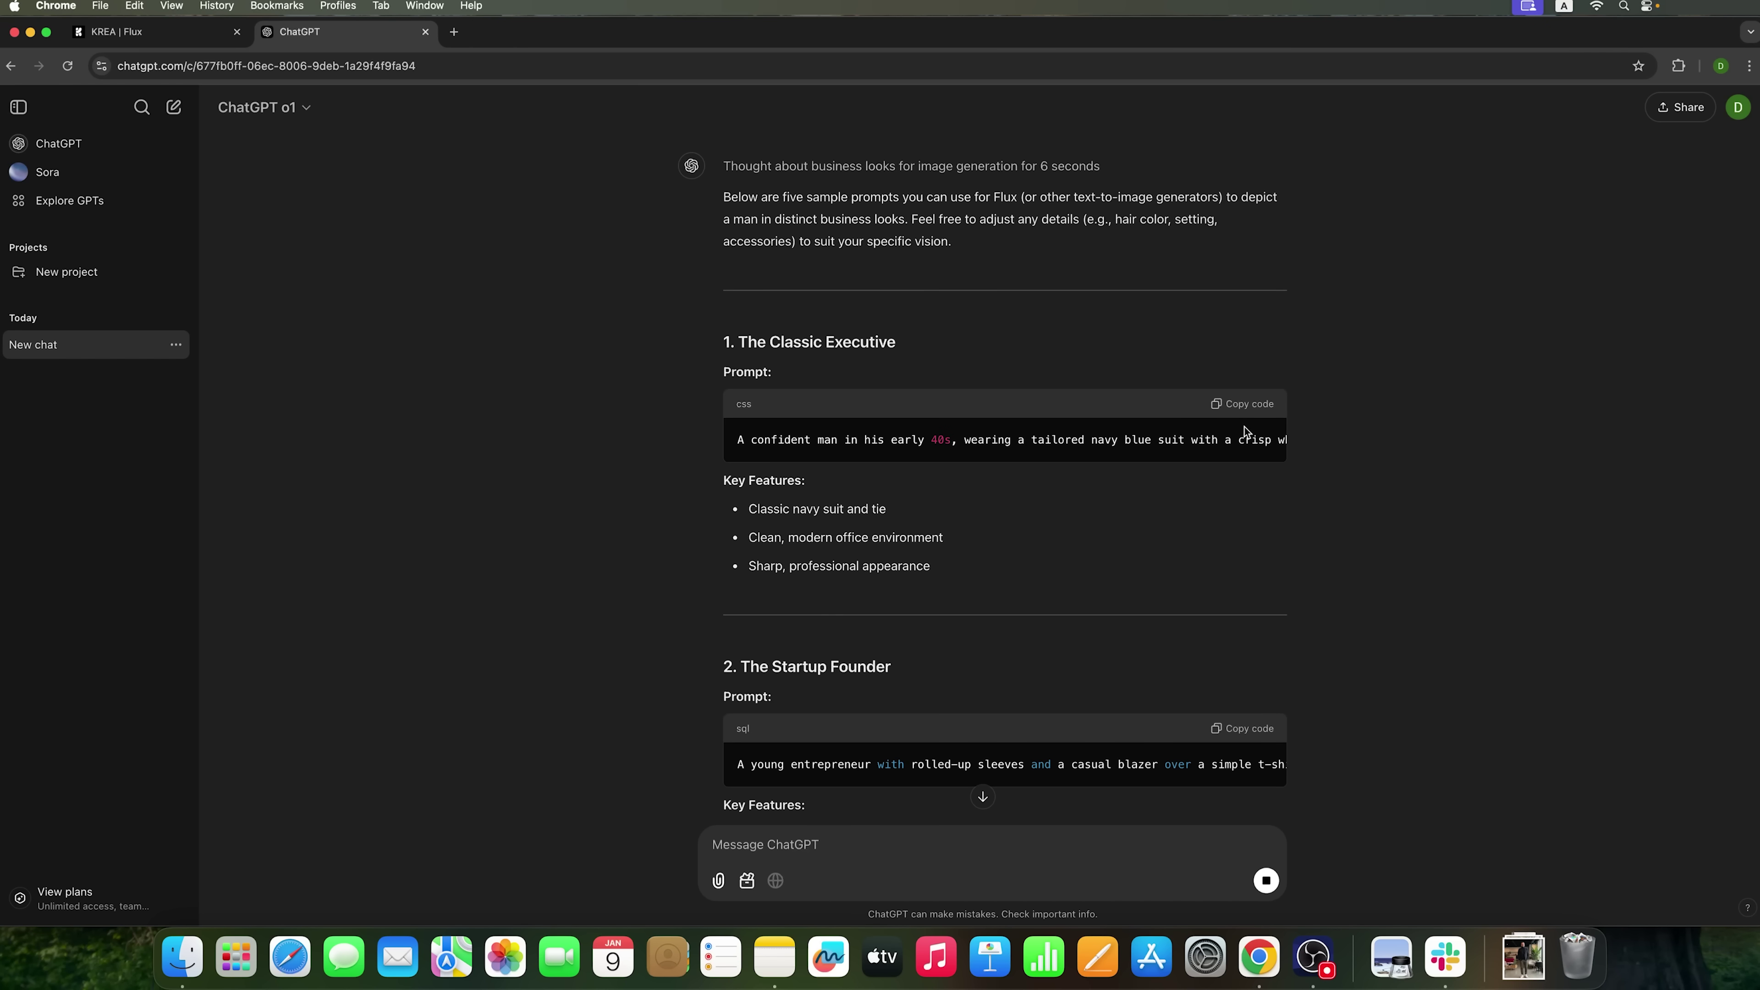
left_click(1247, 407)
scroll(1074, 436, "down", 15)
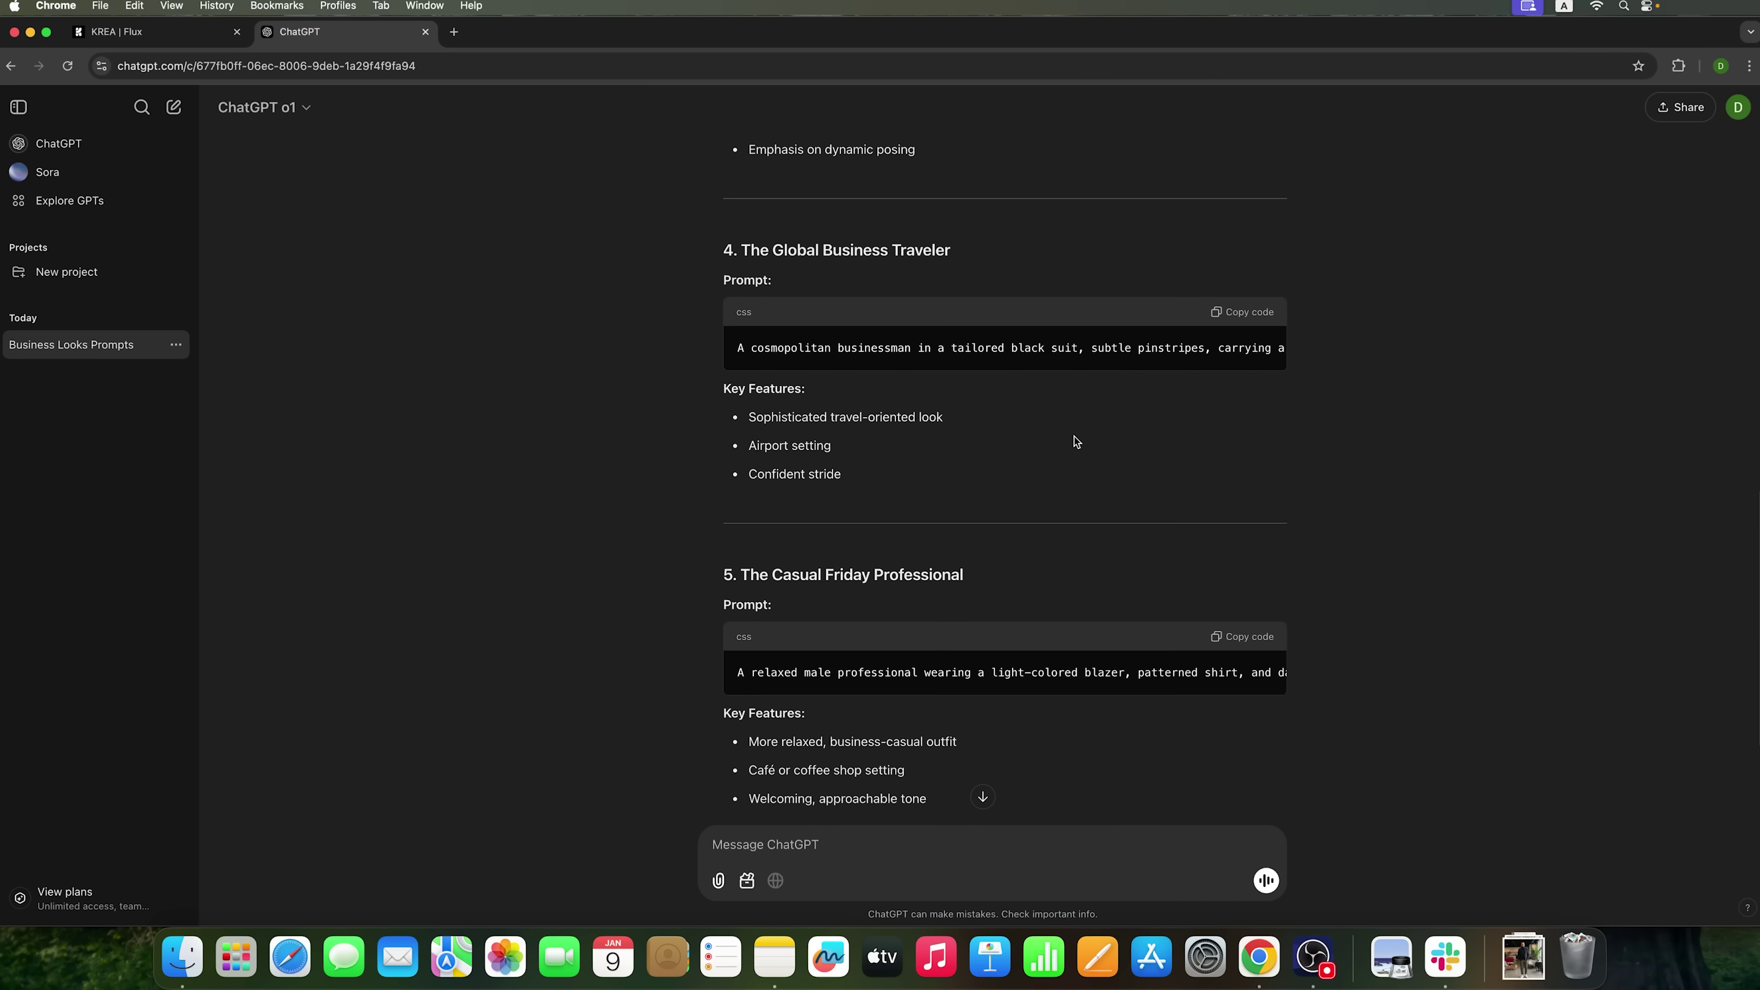
scroll(1076, 442, "down", 5)
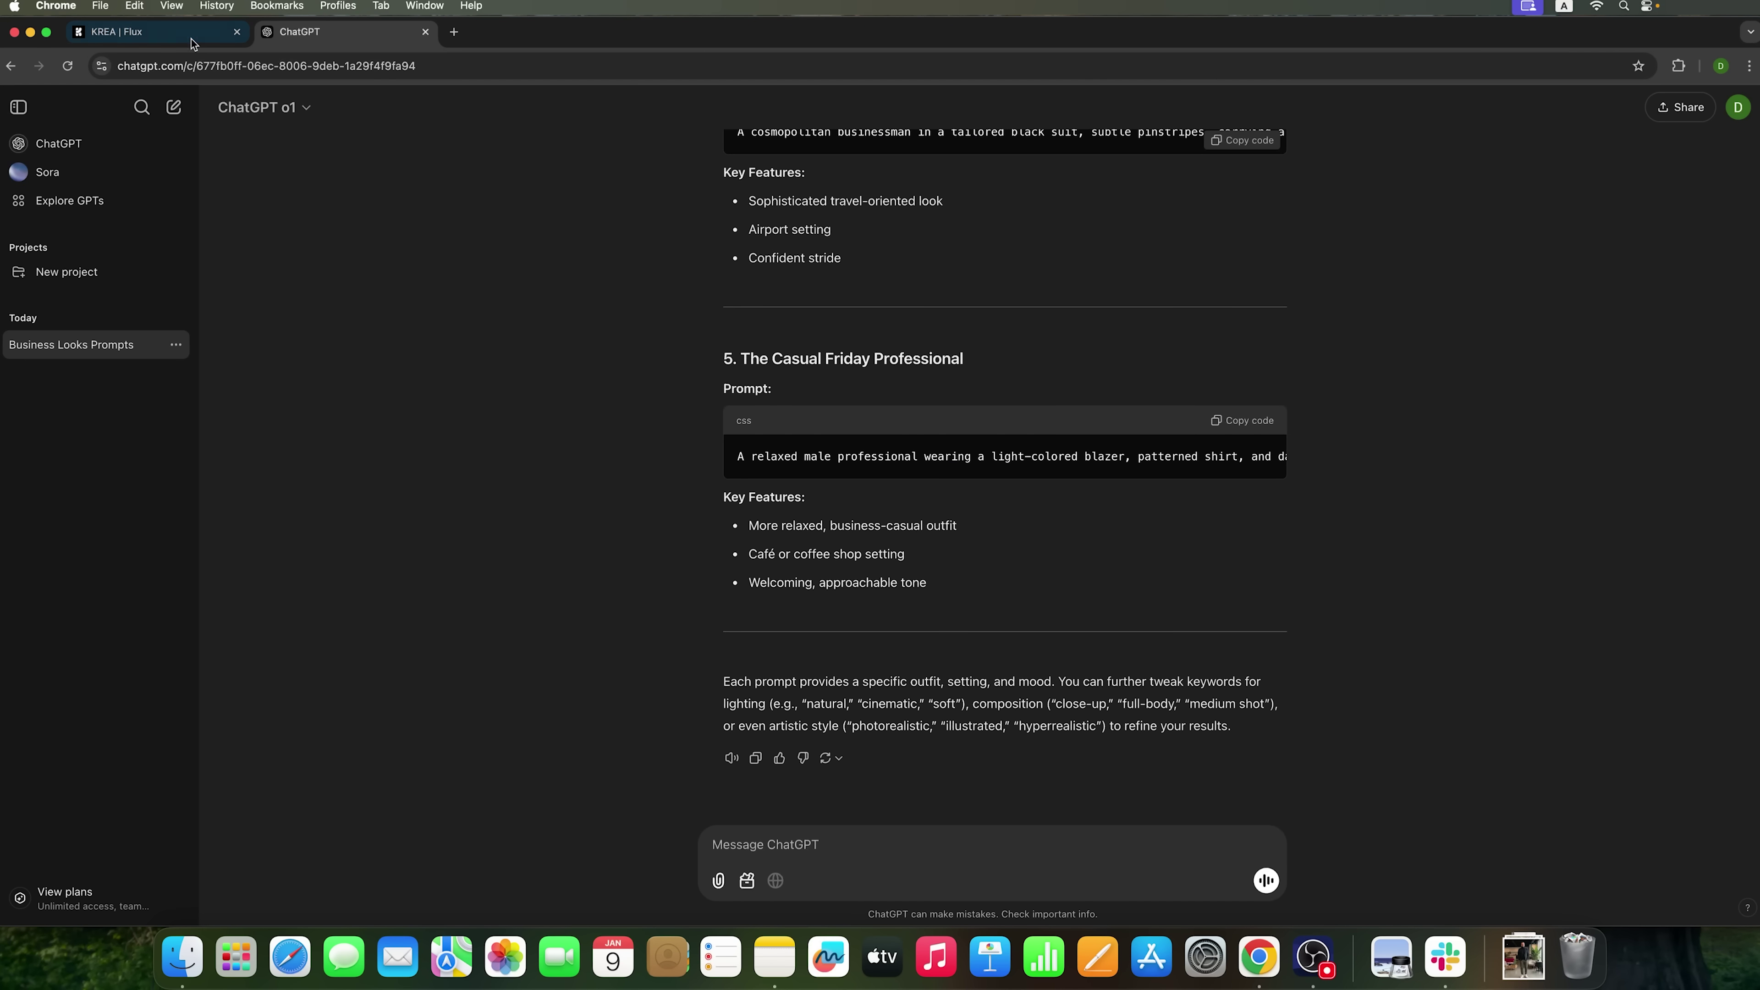
- Paste the Classic Executive prompt into Krea to get four navy-suit glass-office portraits
left_click(192, 42)
key("super+v")
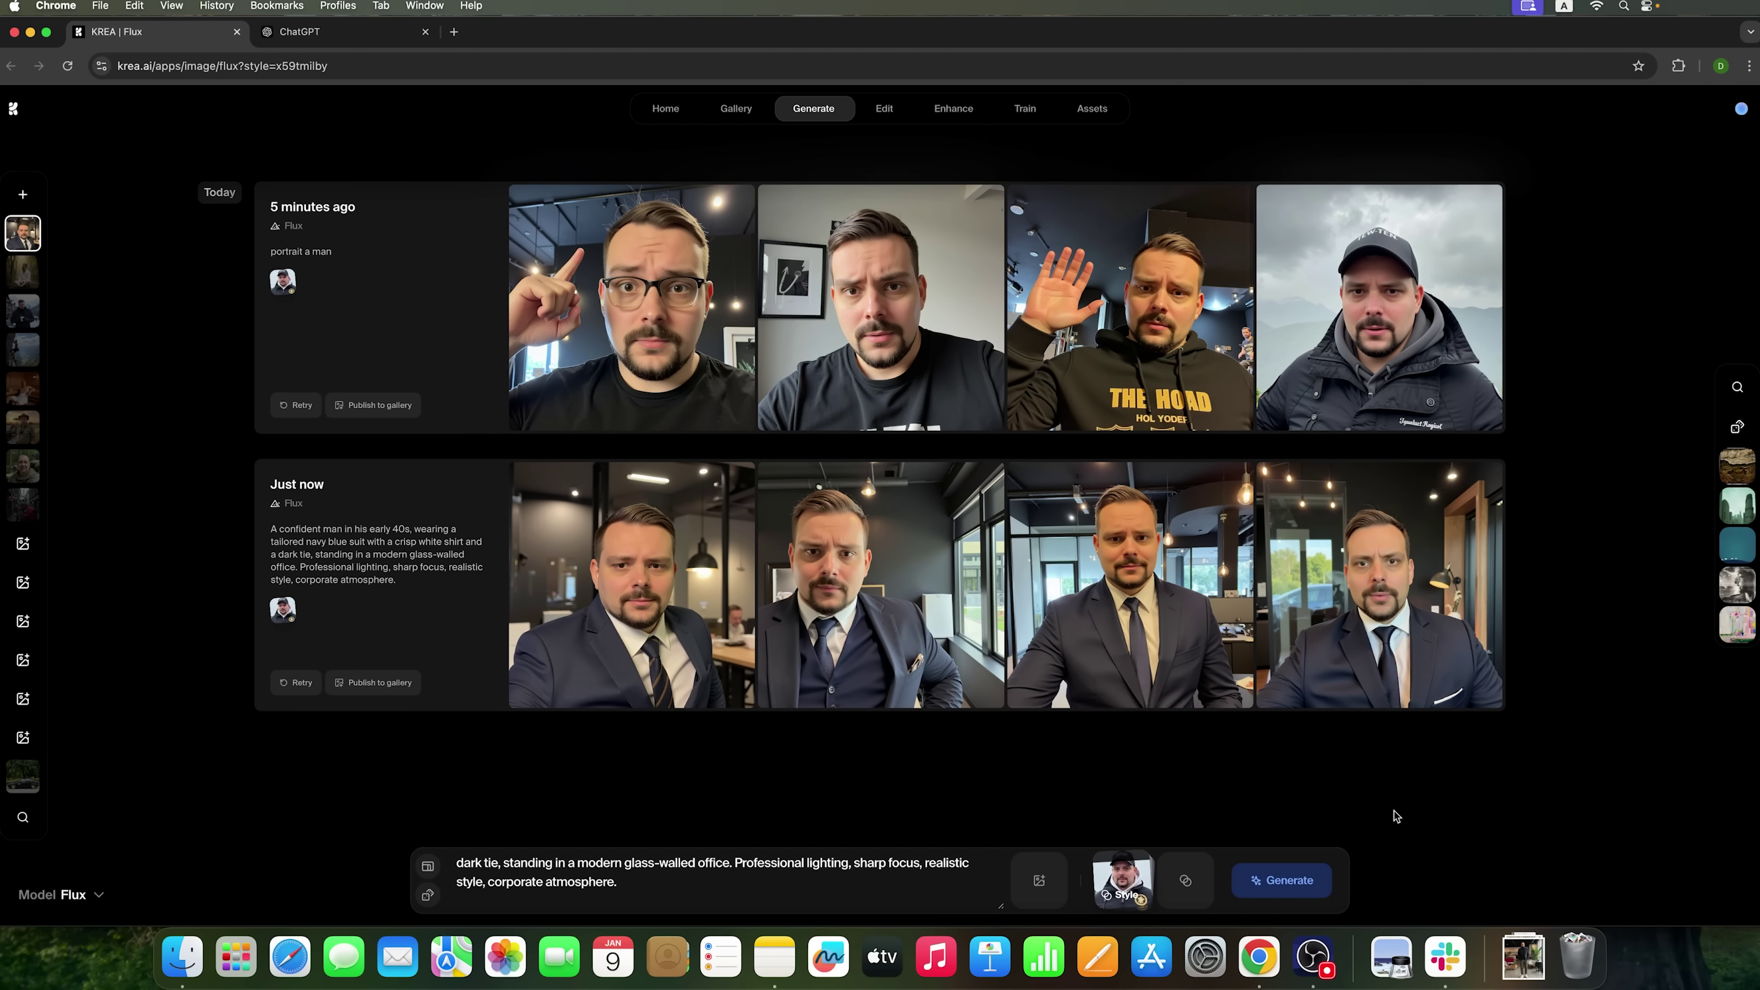
mouse_move(1110, 636)
left_click(427, 866)
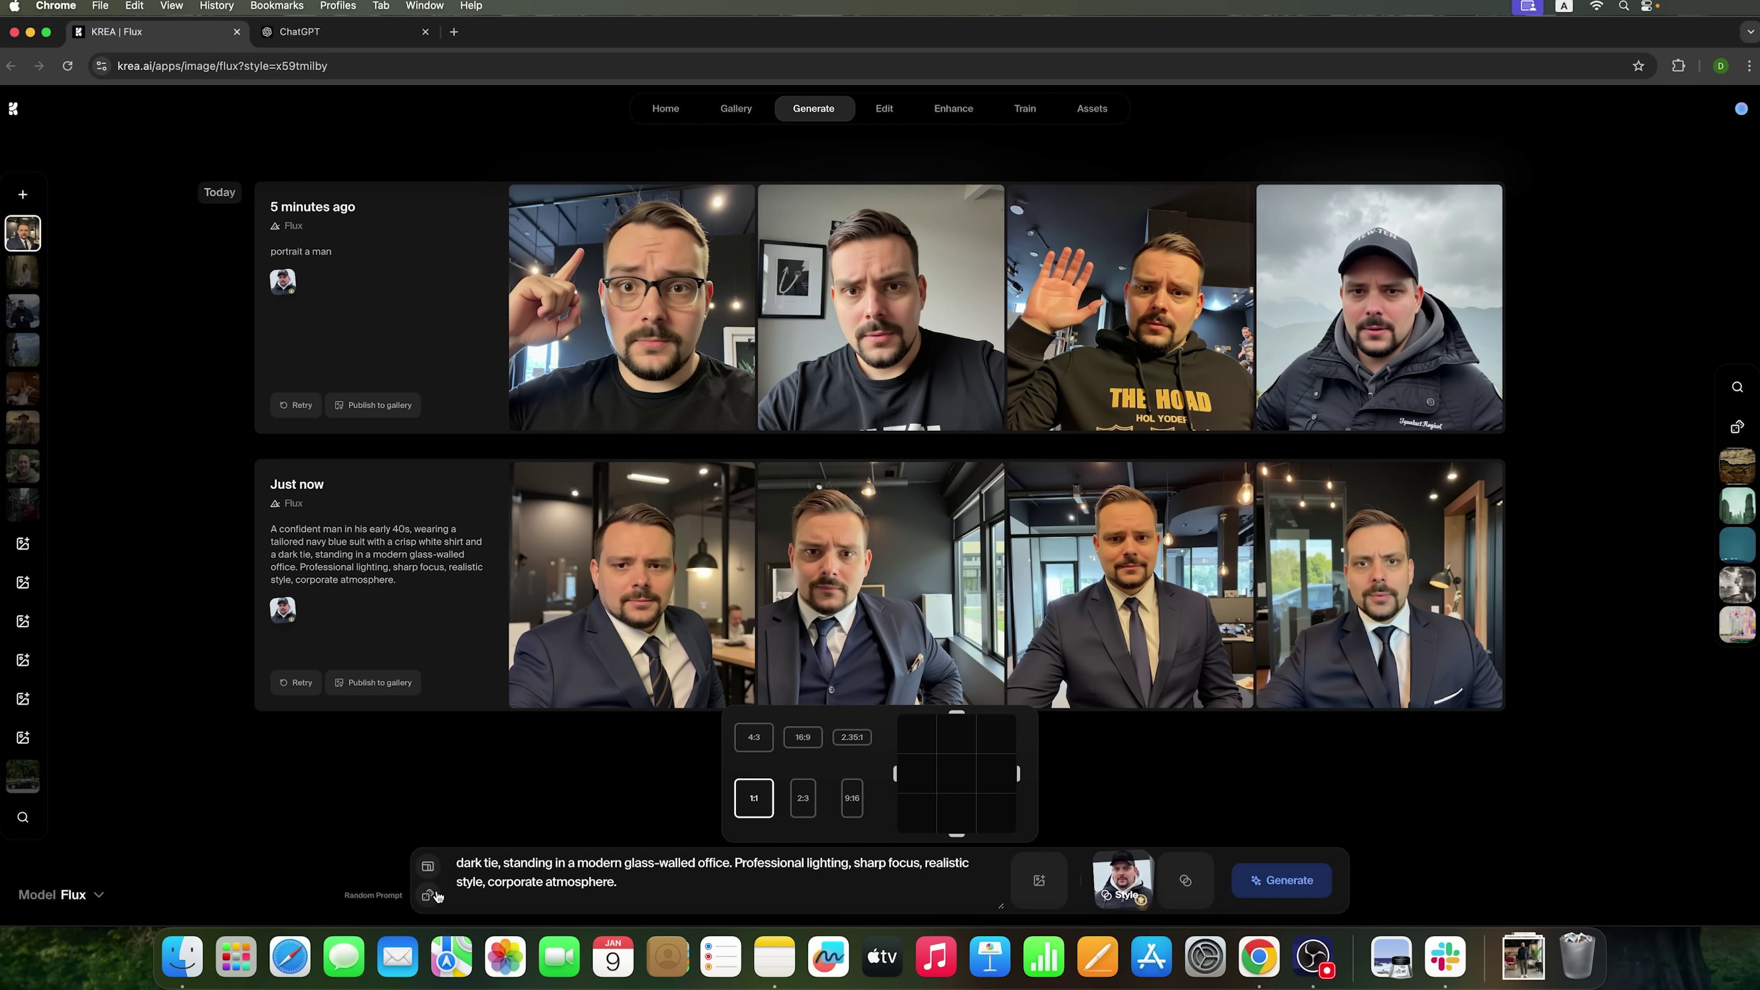
- Close the aspect ratio choices and browse Krea's styles without picking one
left_click(430, 870)
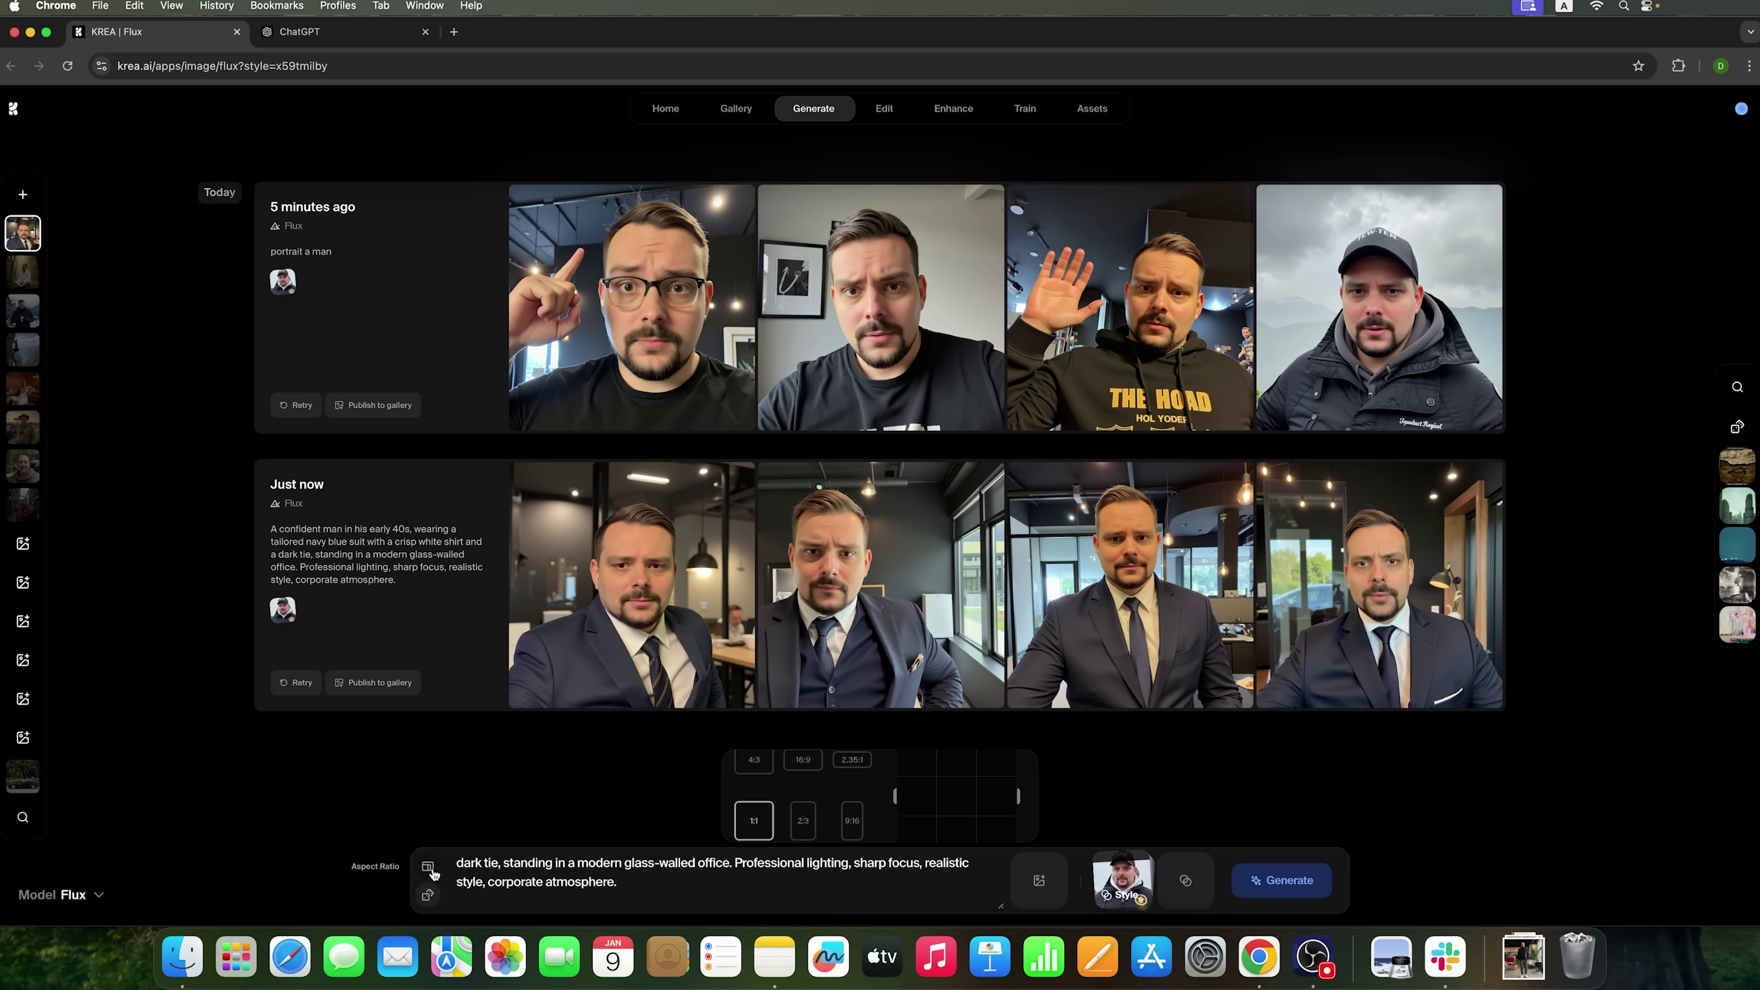
left_click(836, 903)
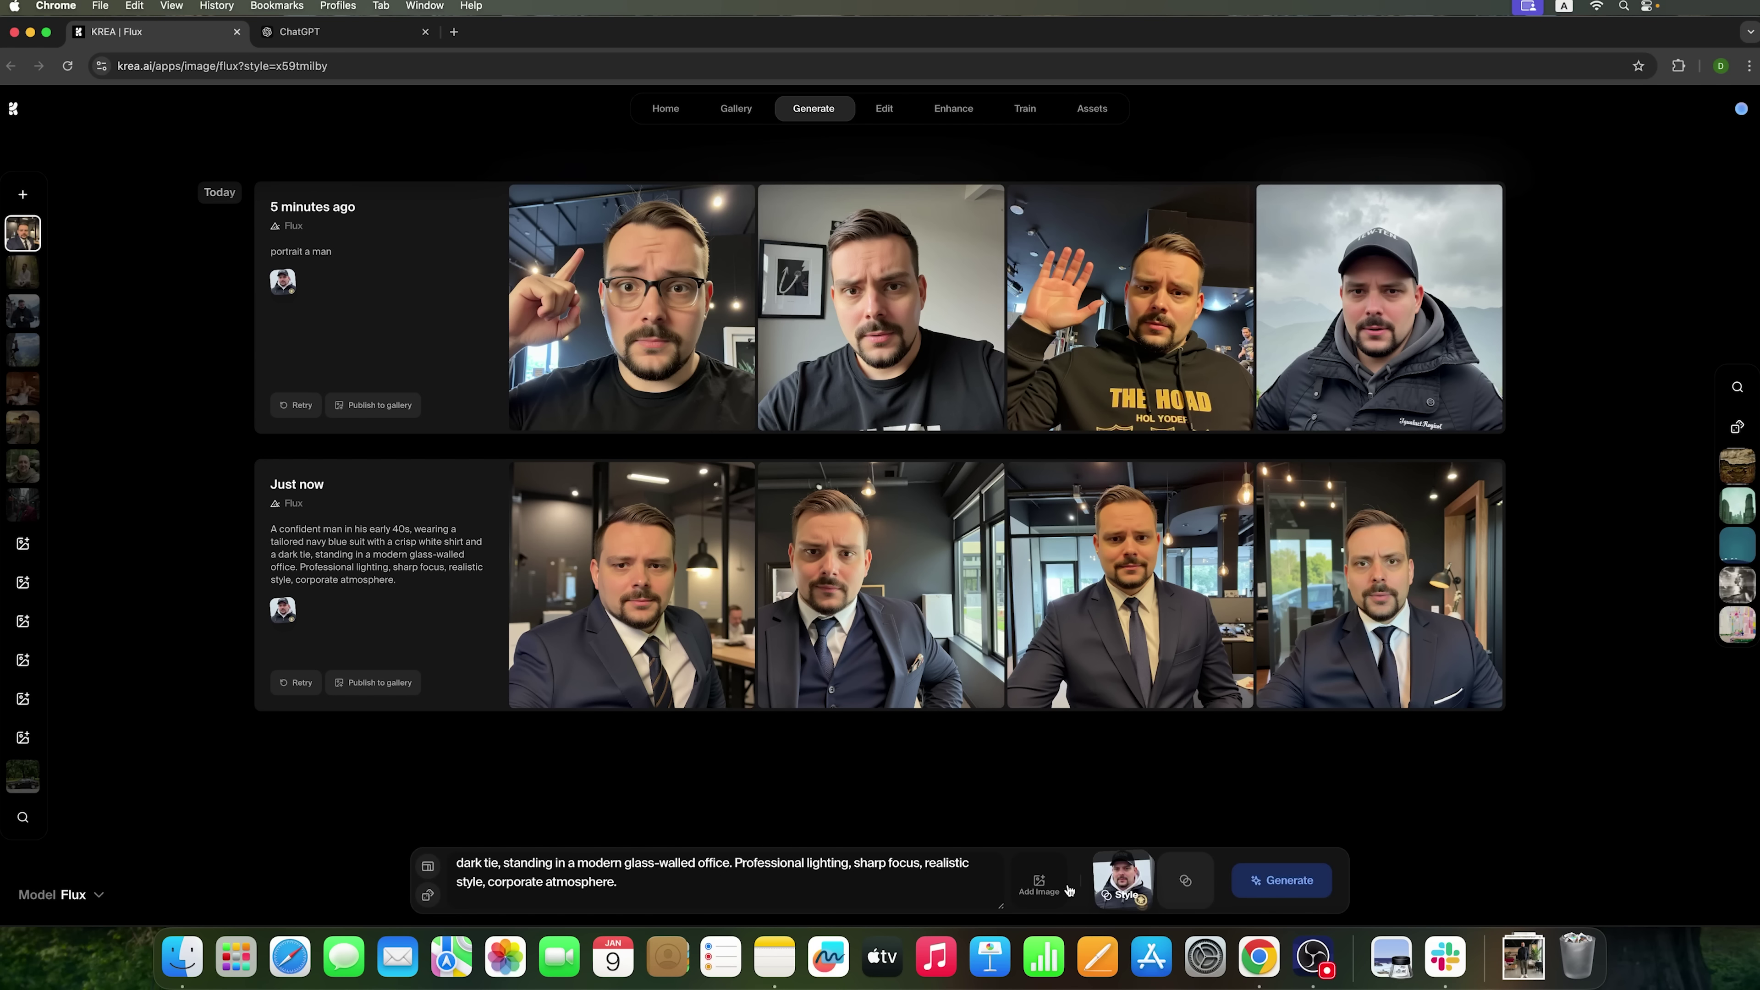
left_click(1184, 886)
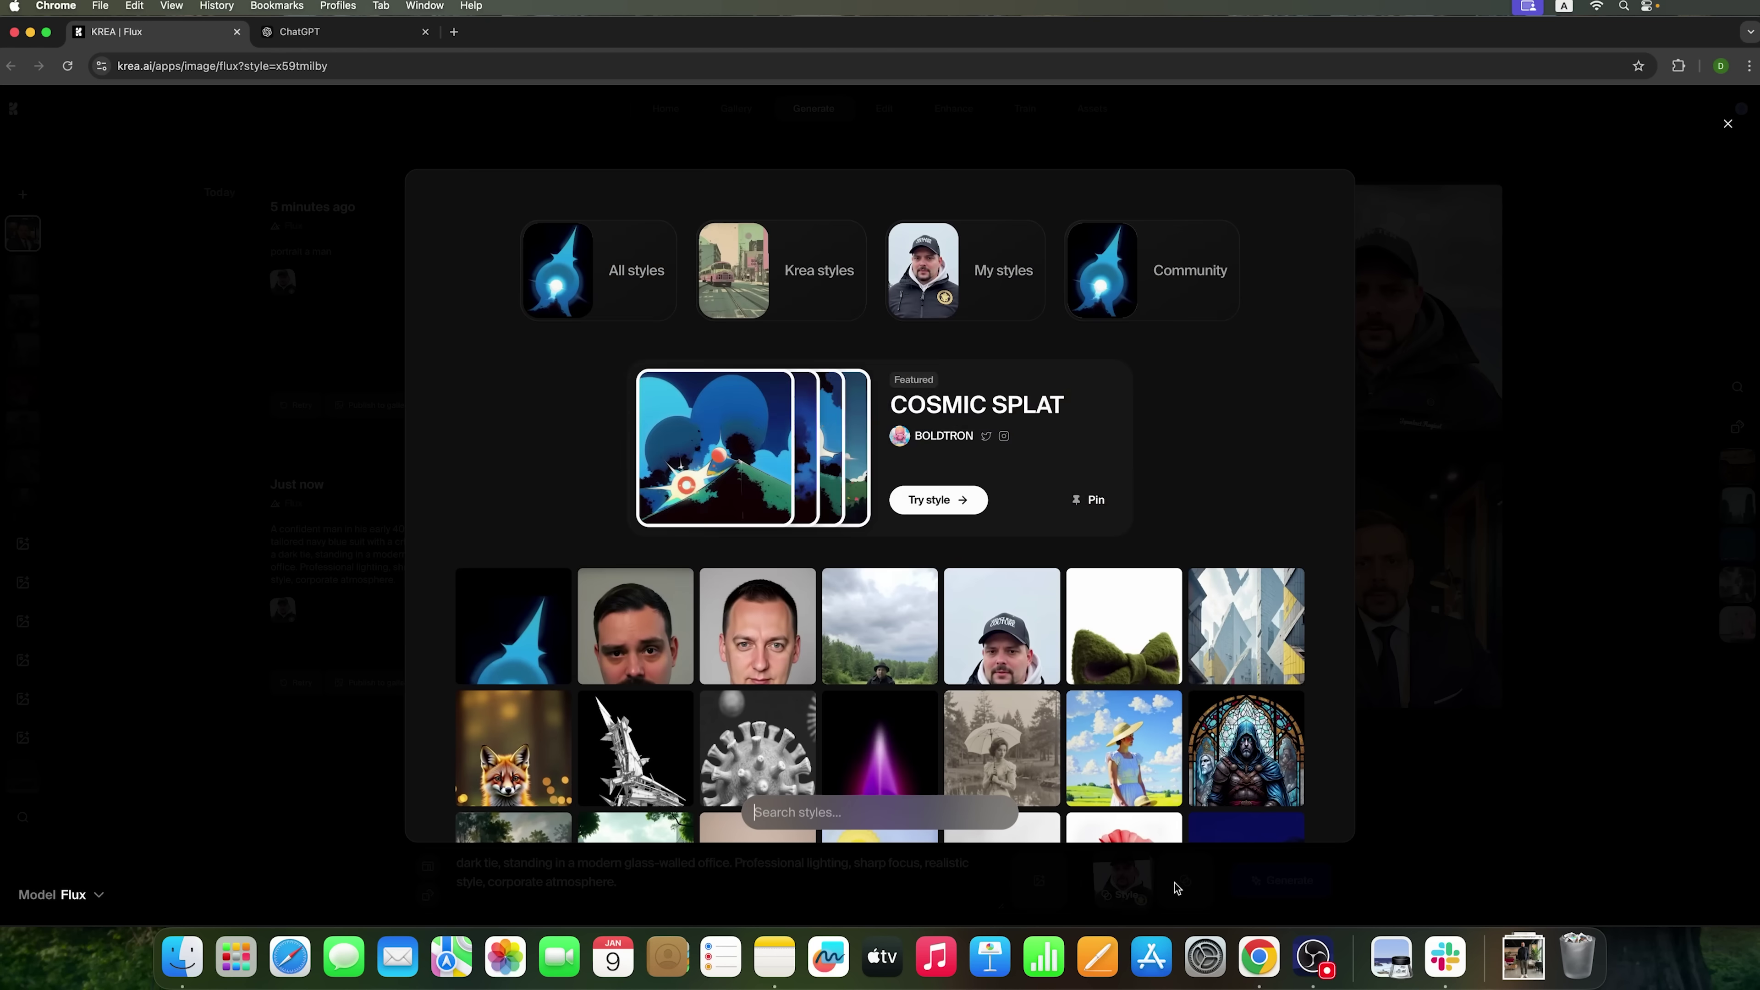
scroll(1132, 516, "down", 12)
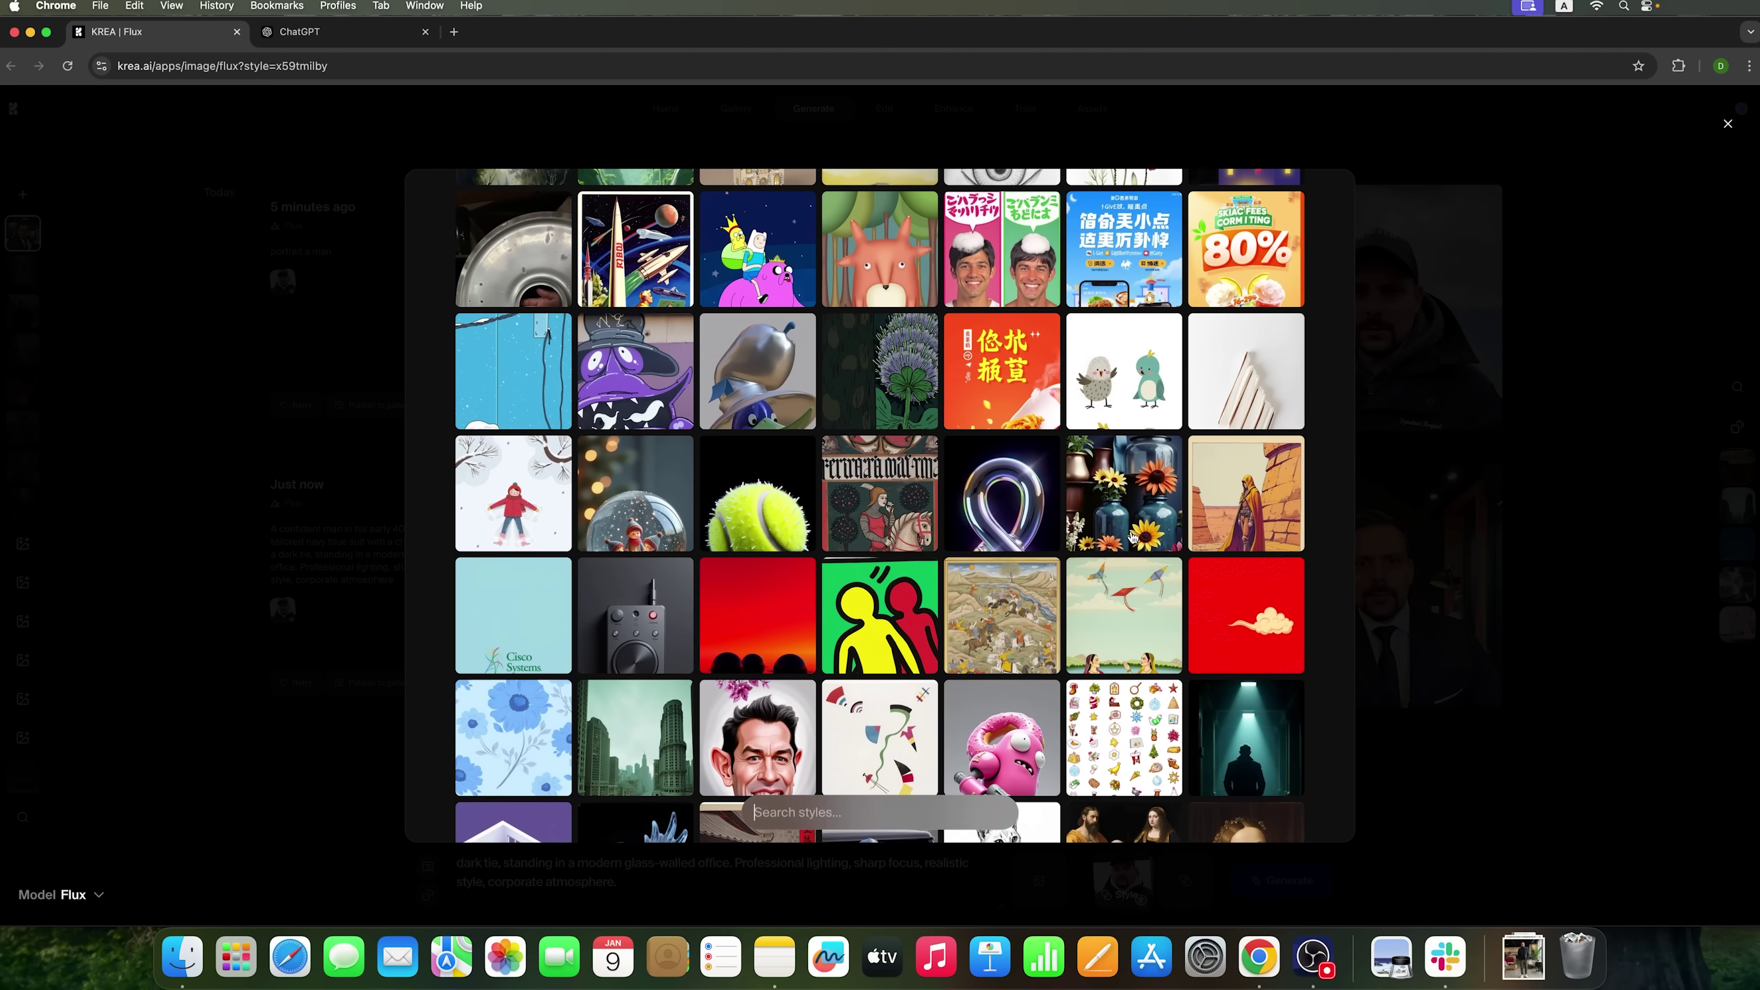
scroll(835, 653, "down", 10)
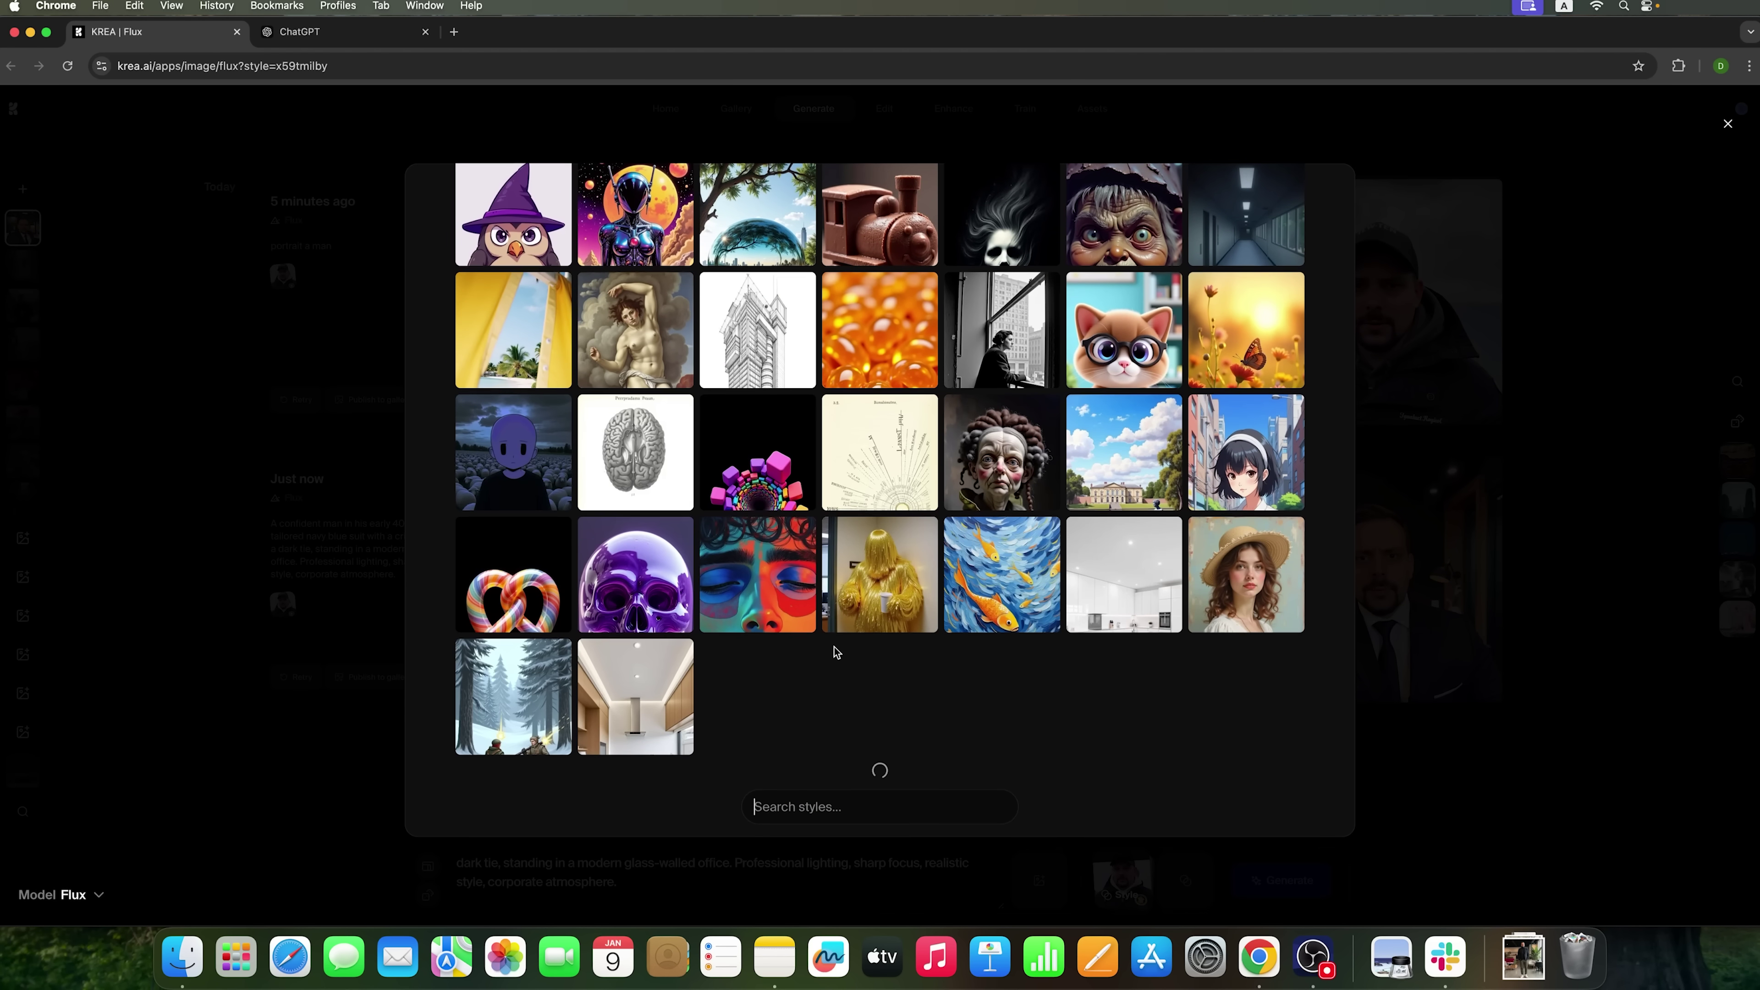
key("Escape")
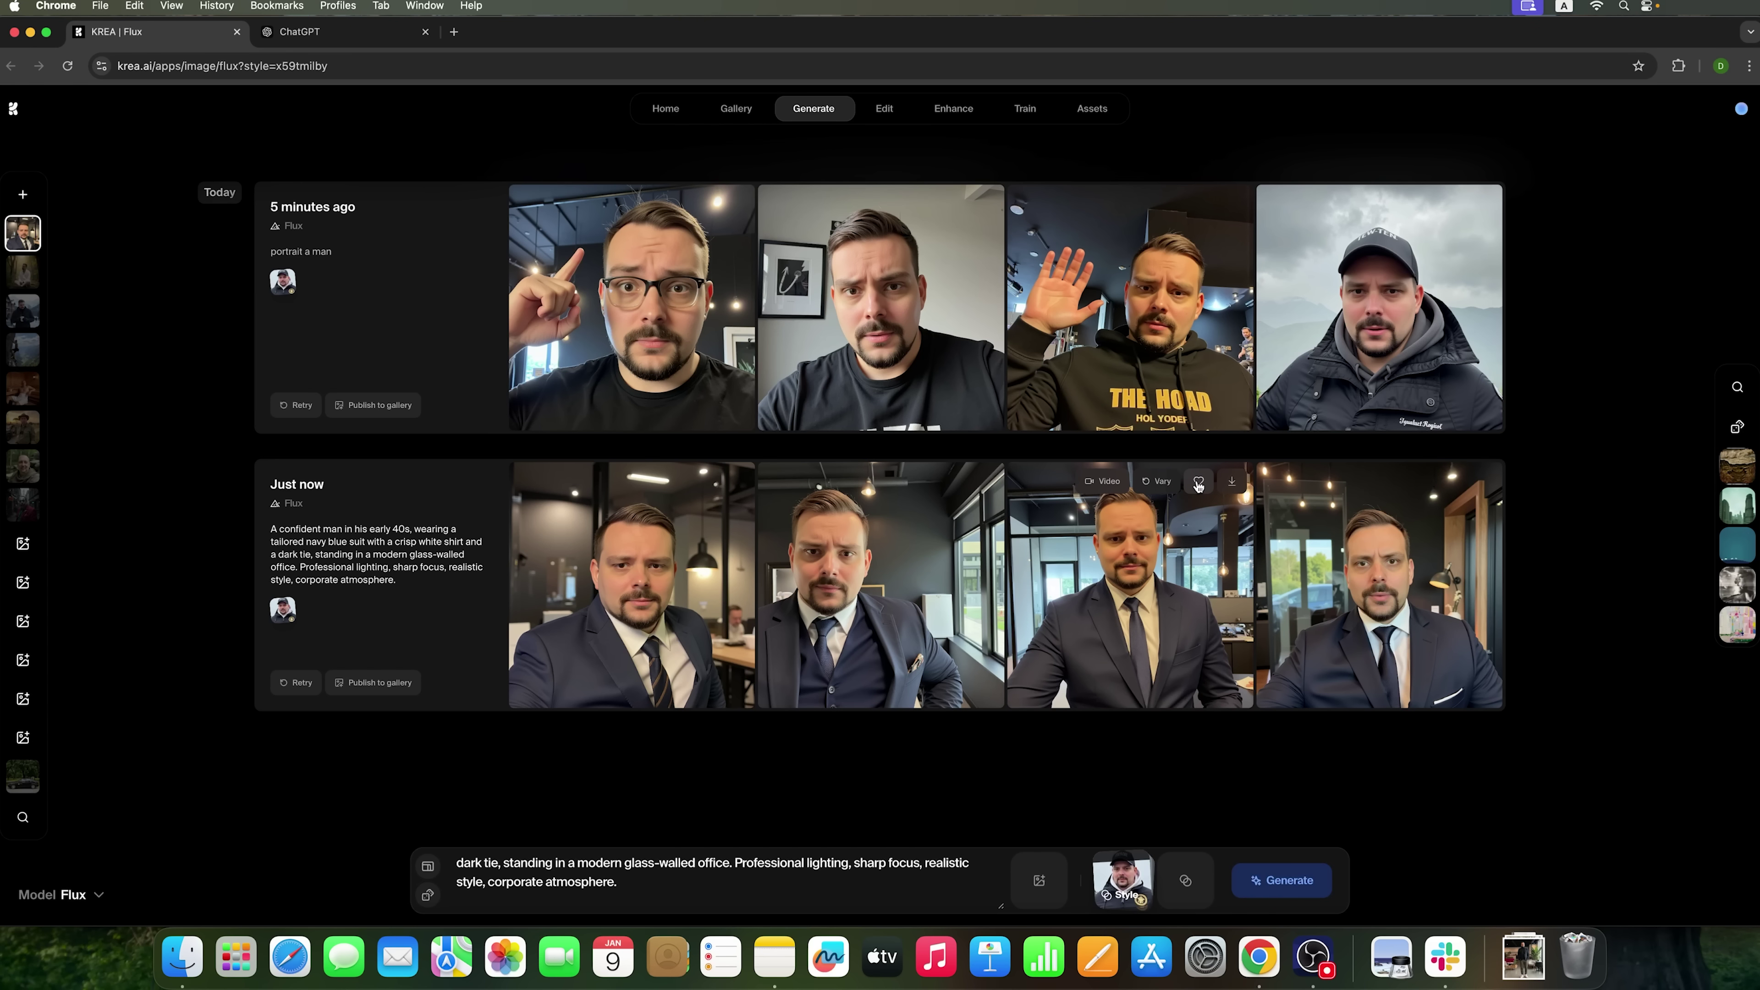
- Create four variations of the third navy-suit office portrait
left_click(1154, 483)
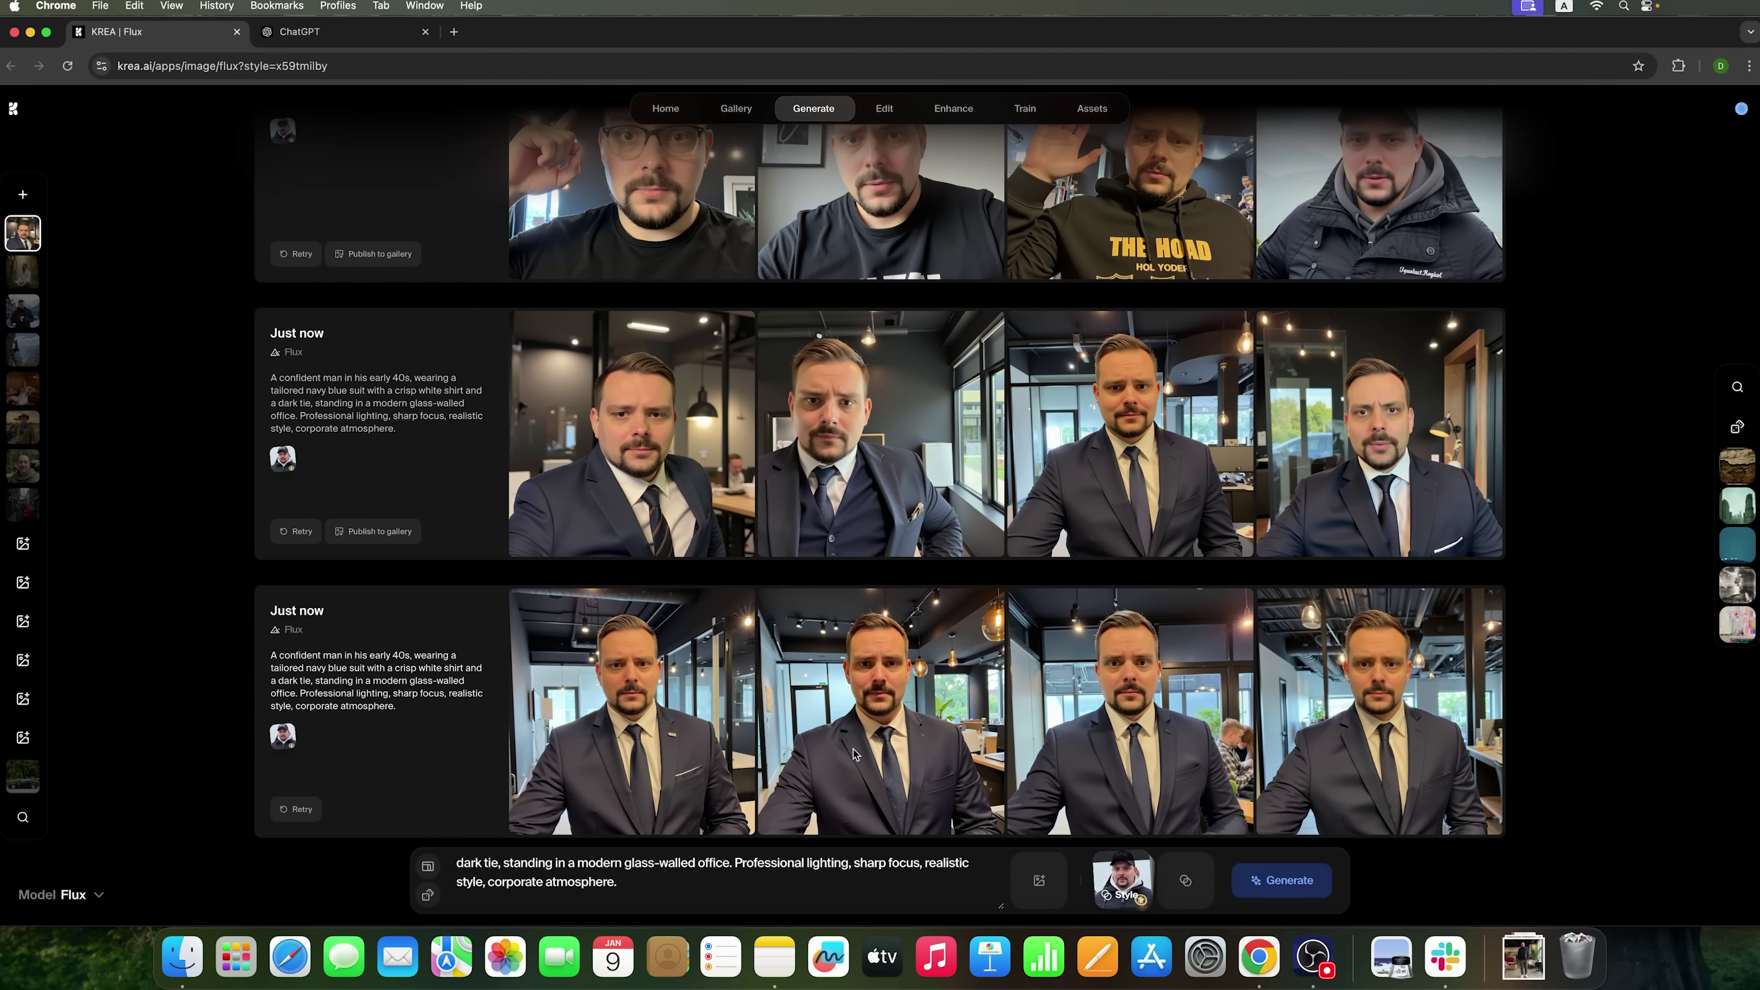
mouse_move(1134, 425)
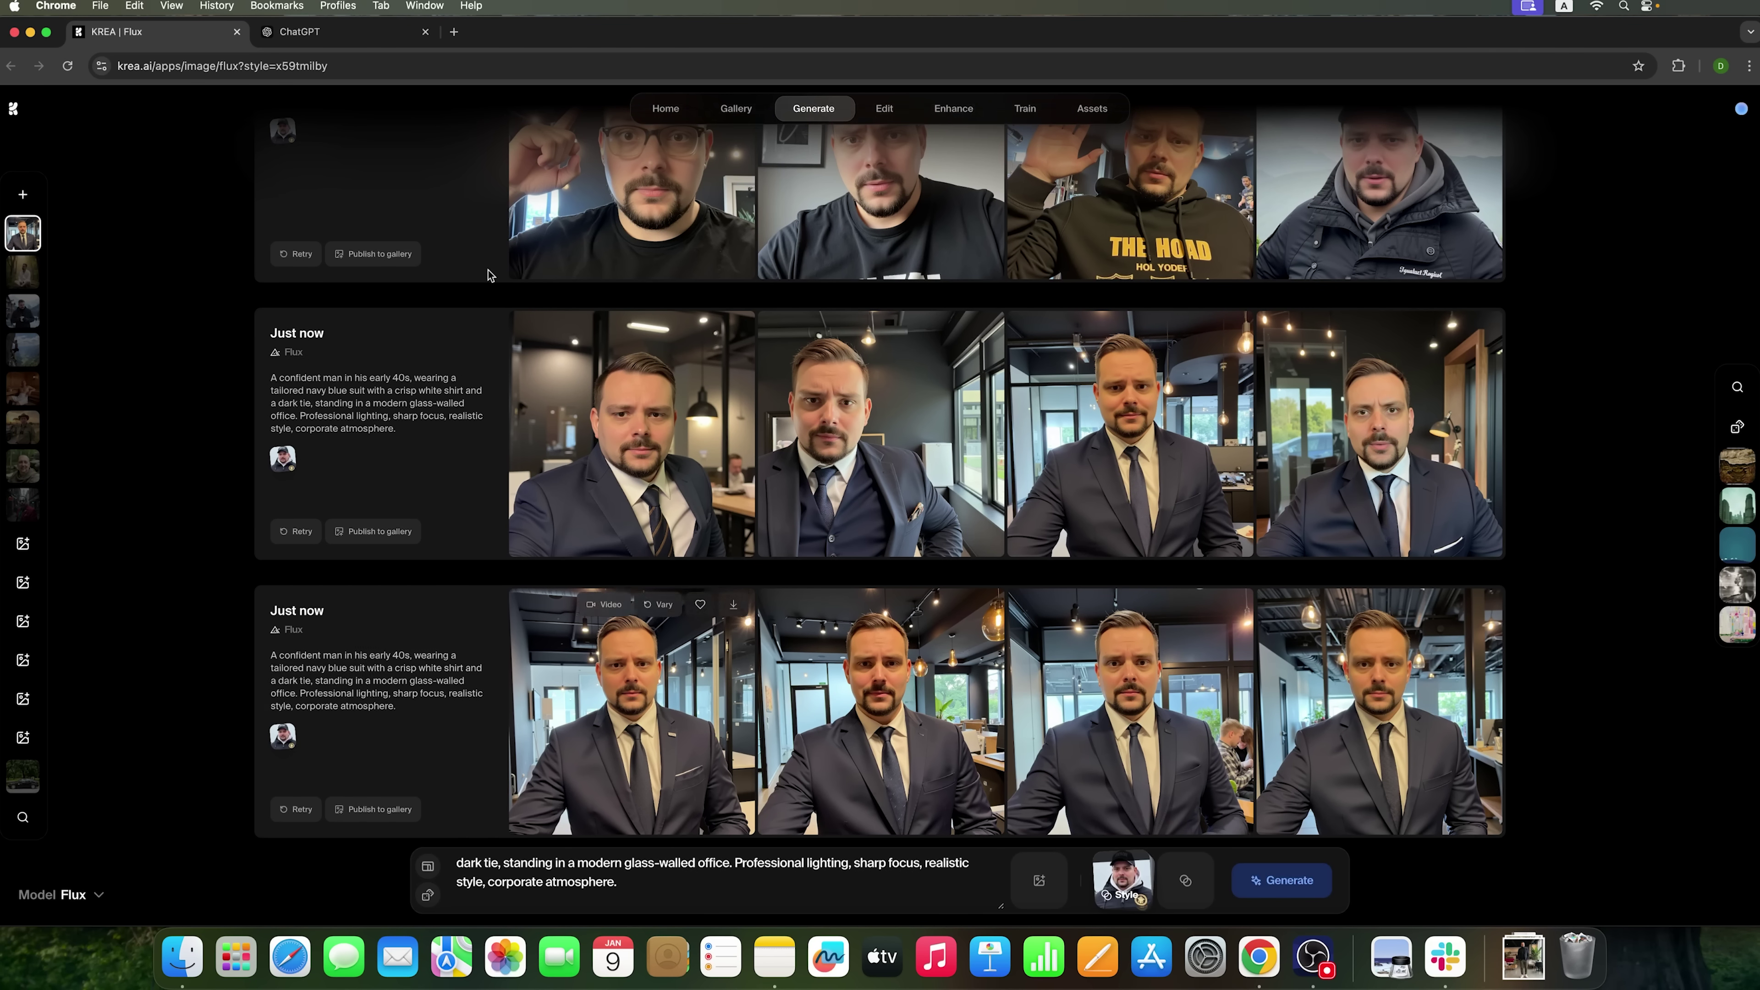
left_click(305, 32)
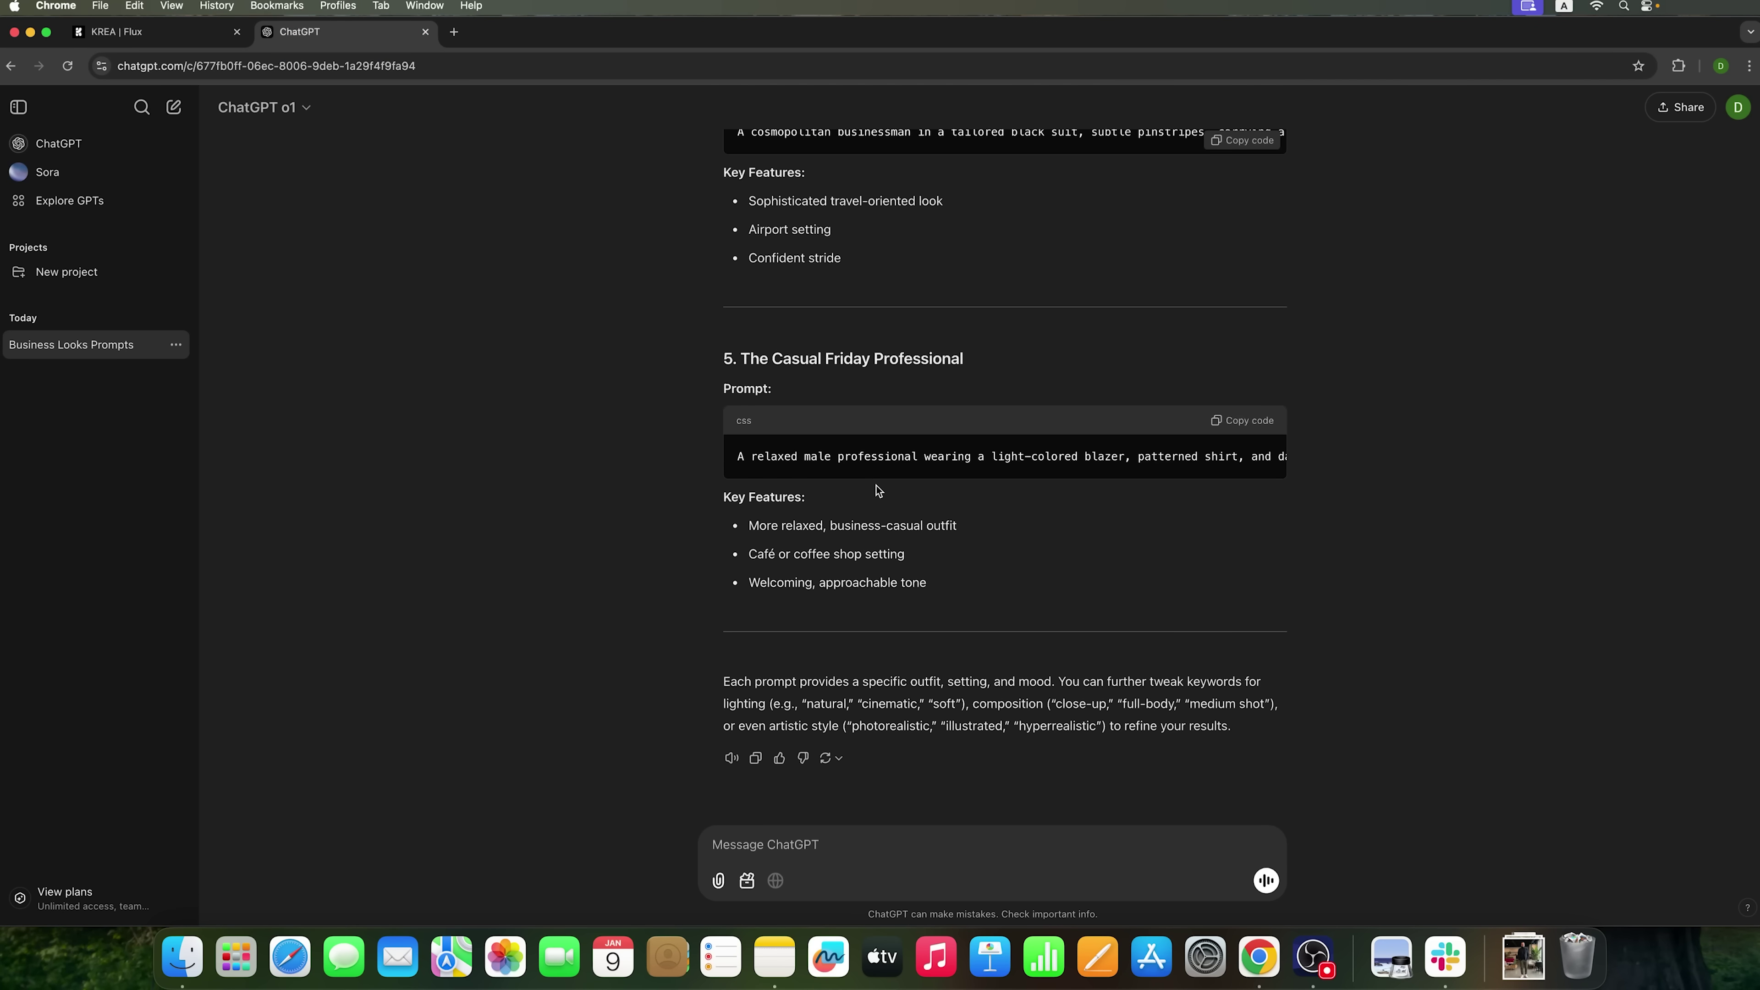
- Replace Krea's prompt with the young entrepreneur prompt and review the coworking portraits enlarged
scroll(1247, 443, "up", 10)
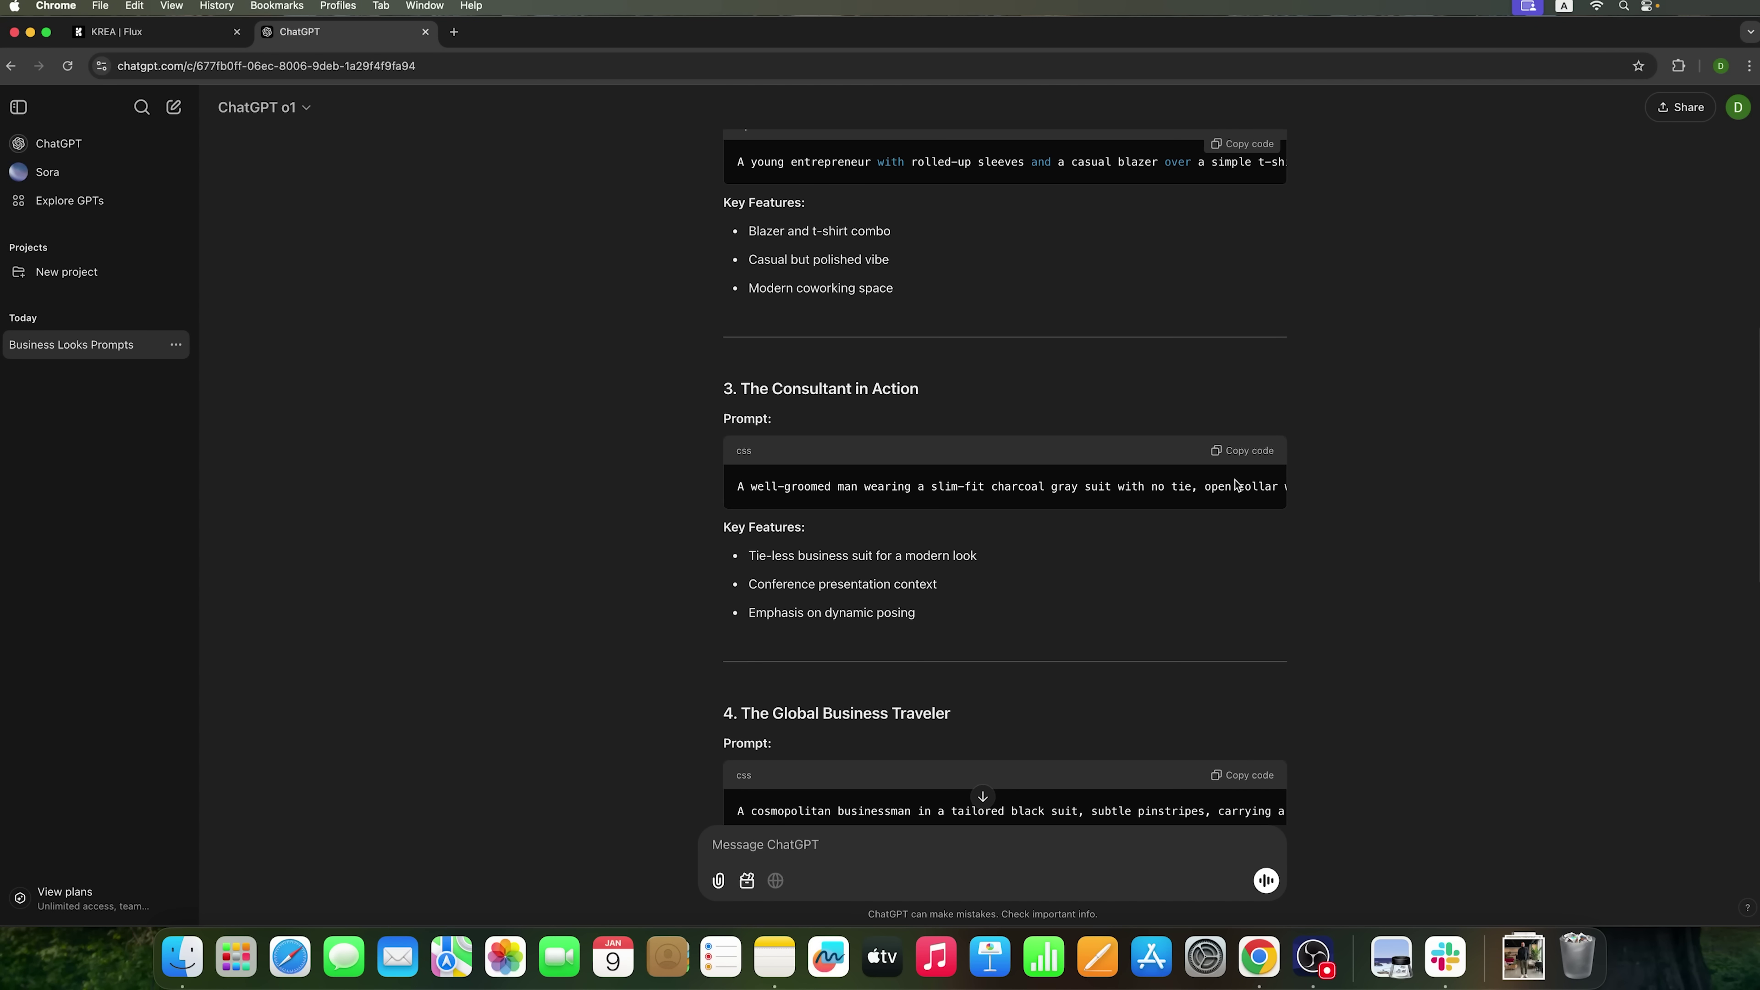
scroll(1232, 416, "up", 1)
left_click(1245, 193)
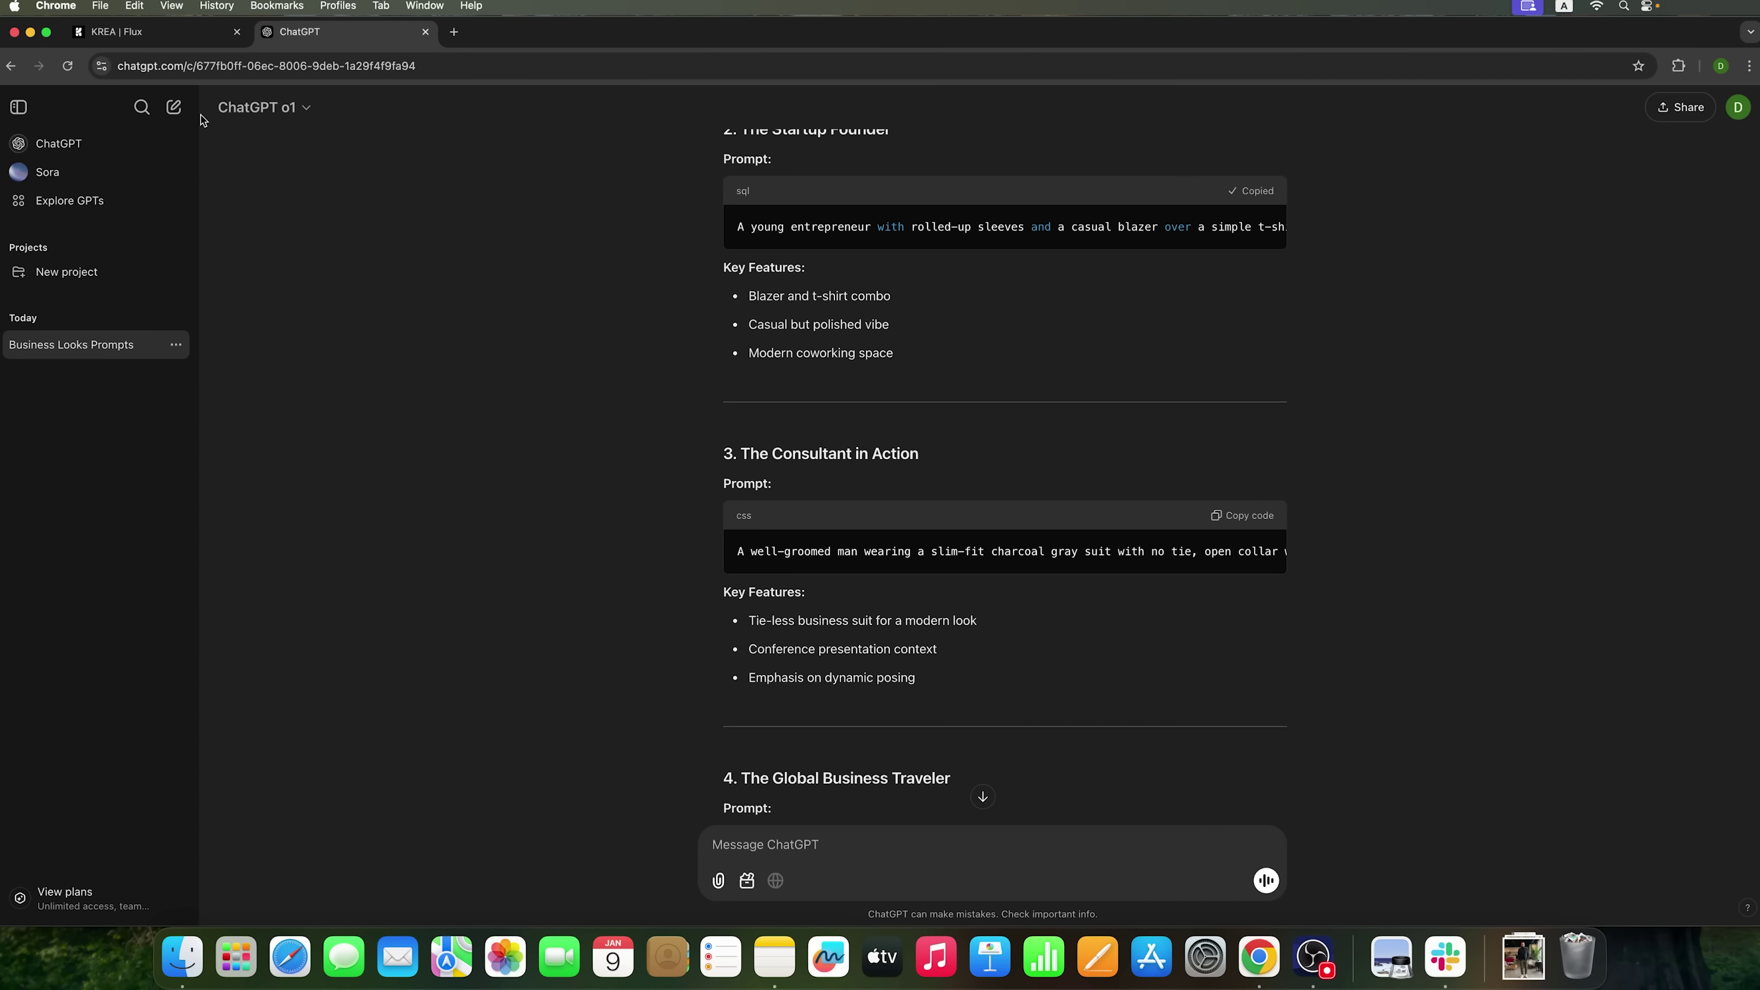
left_click(153, 32)
triple_click(664, 886)
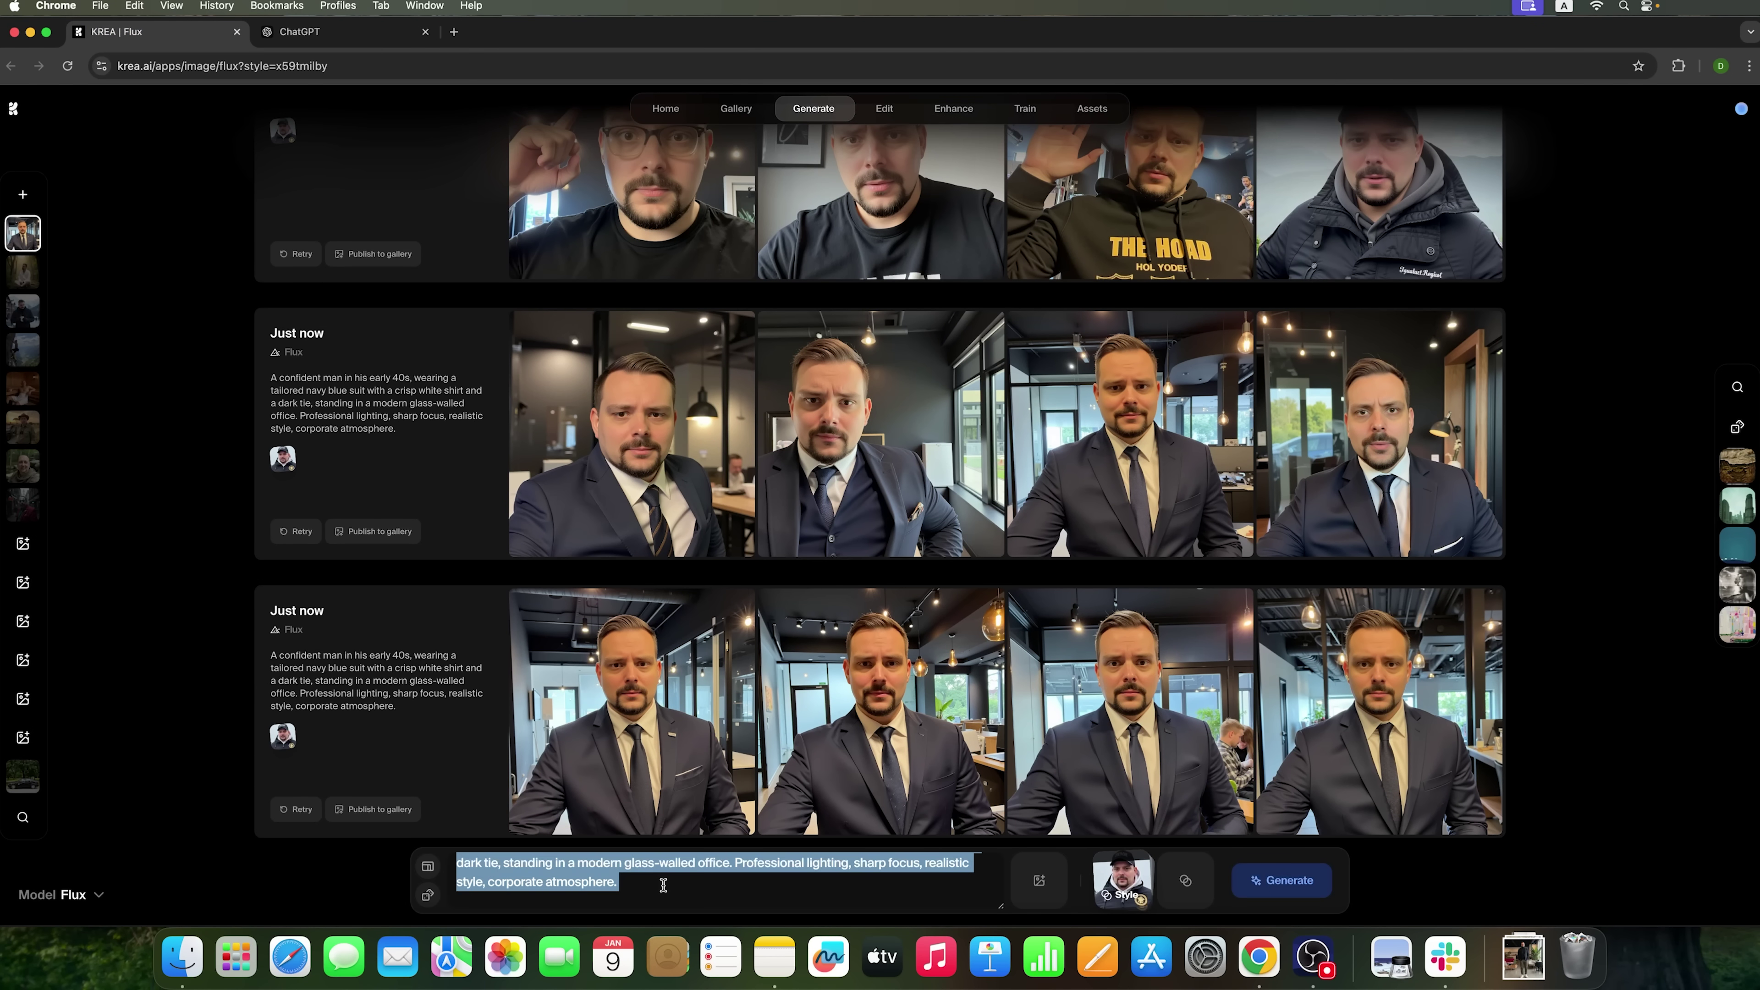
key("super+v")
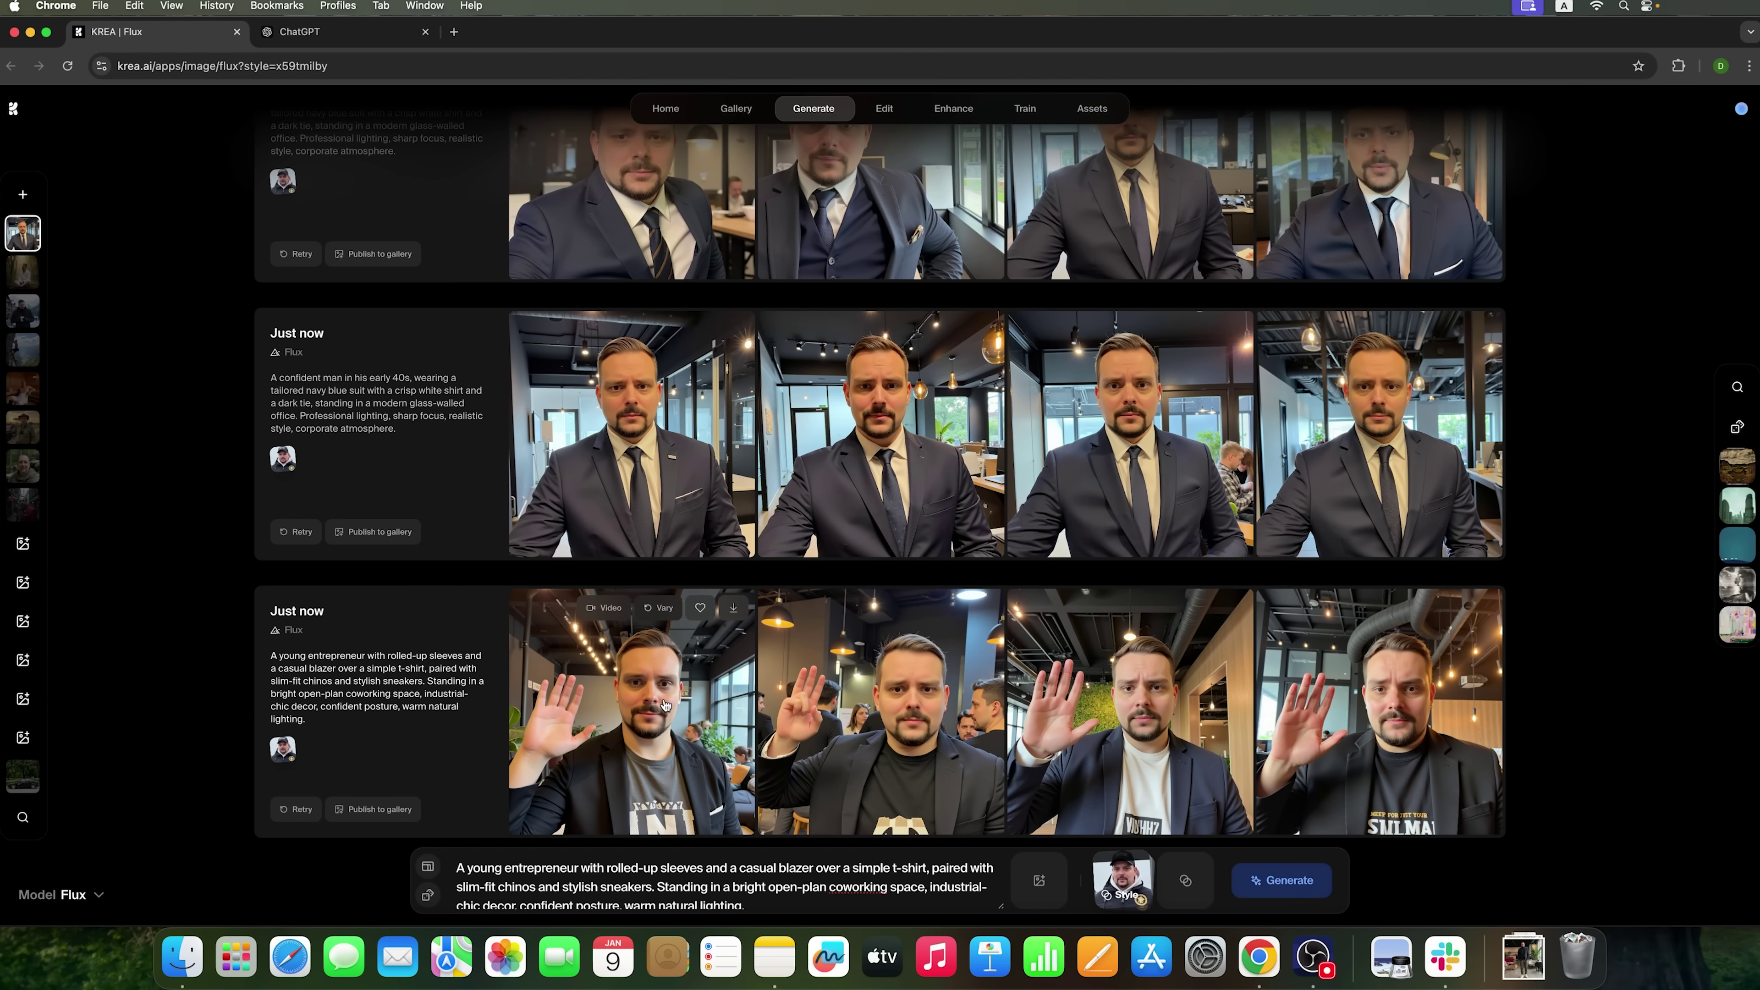
left_click(665, 705)
left_click(1279, 561)
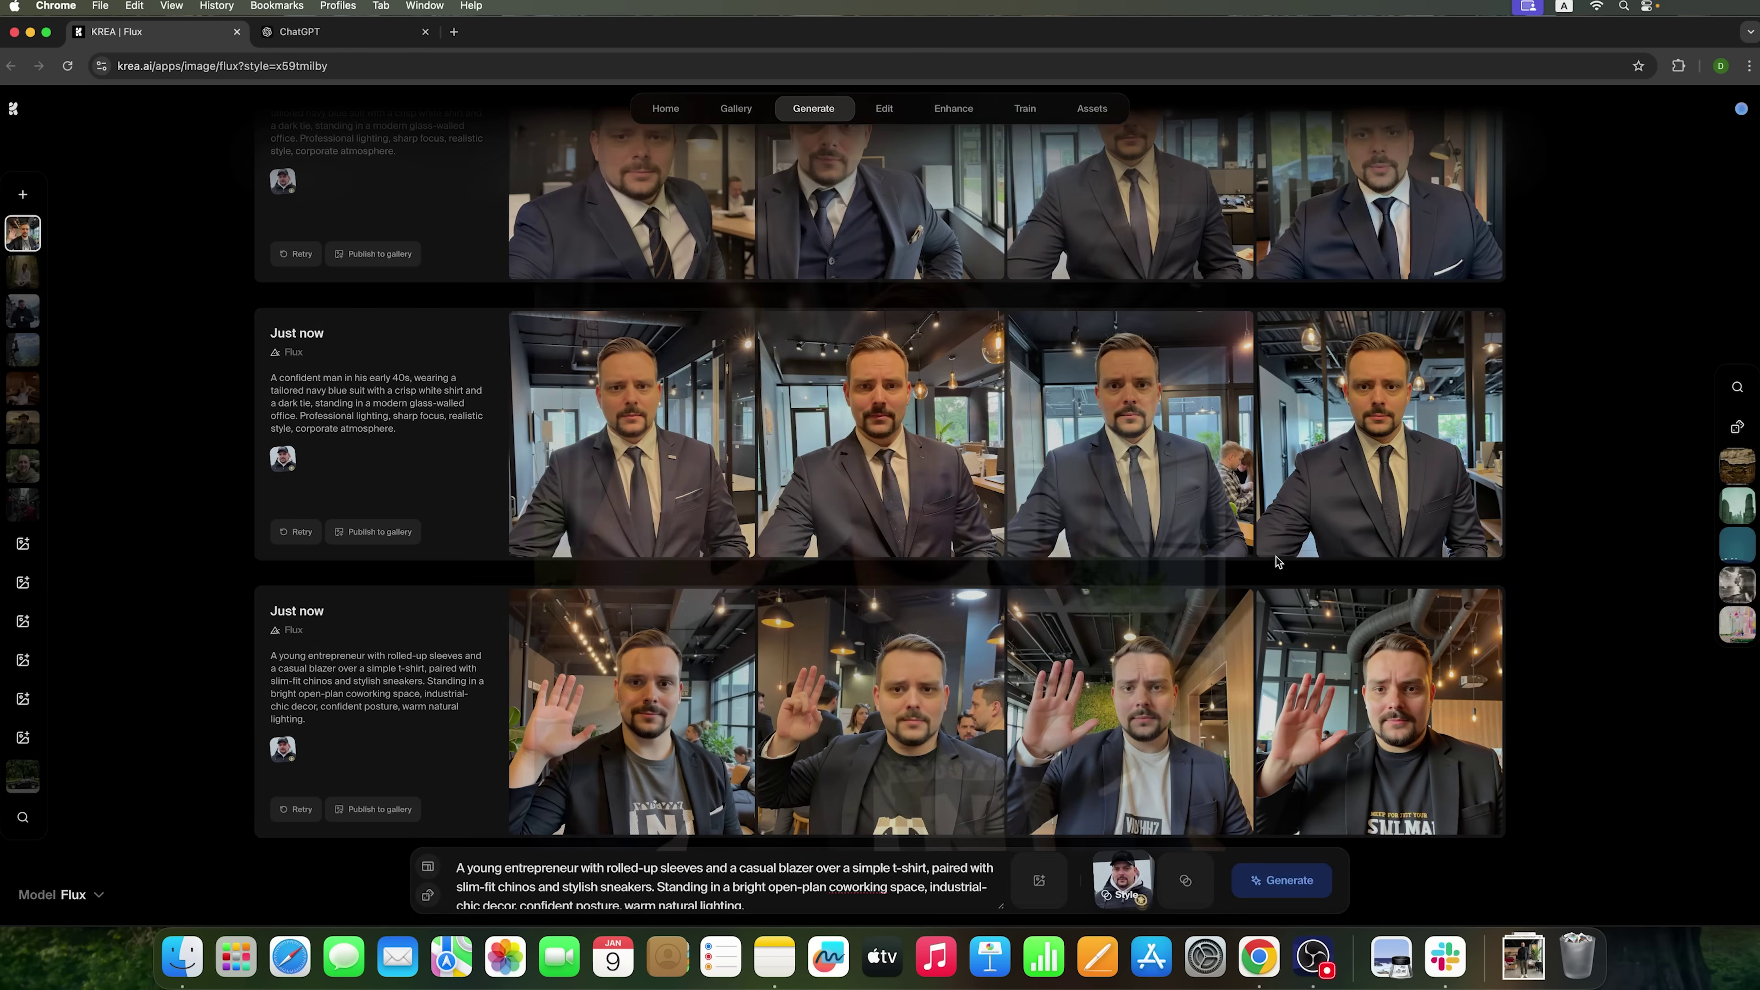
left_click(1112, 748)
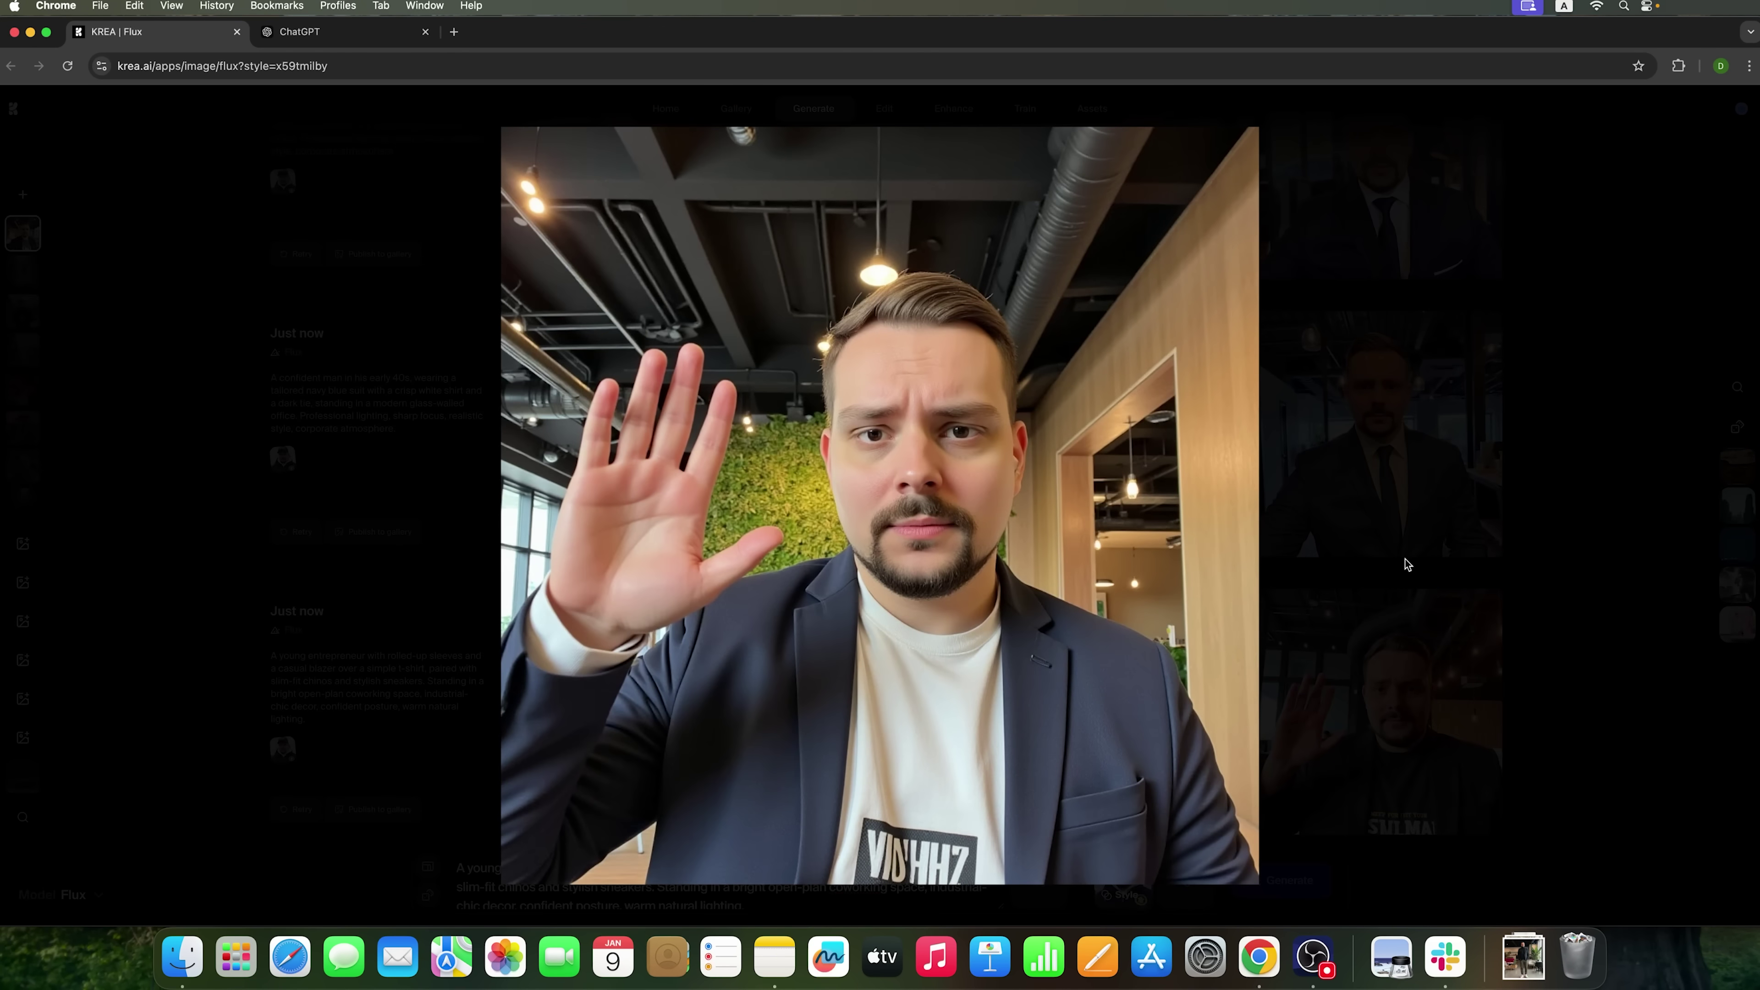
left_click(1407, 564)
- Generate charcoal-suit conference-room portraits from ChatGPT's Consultant in Action prompt
left_click(360, 34)
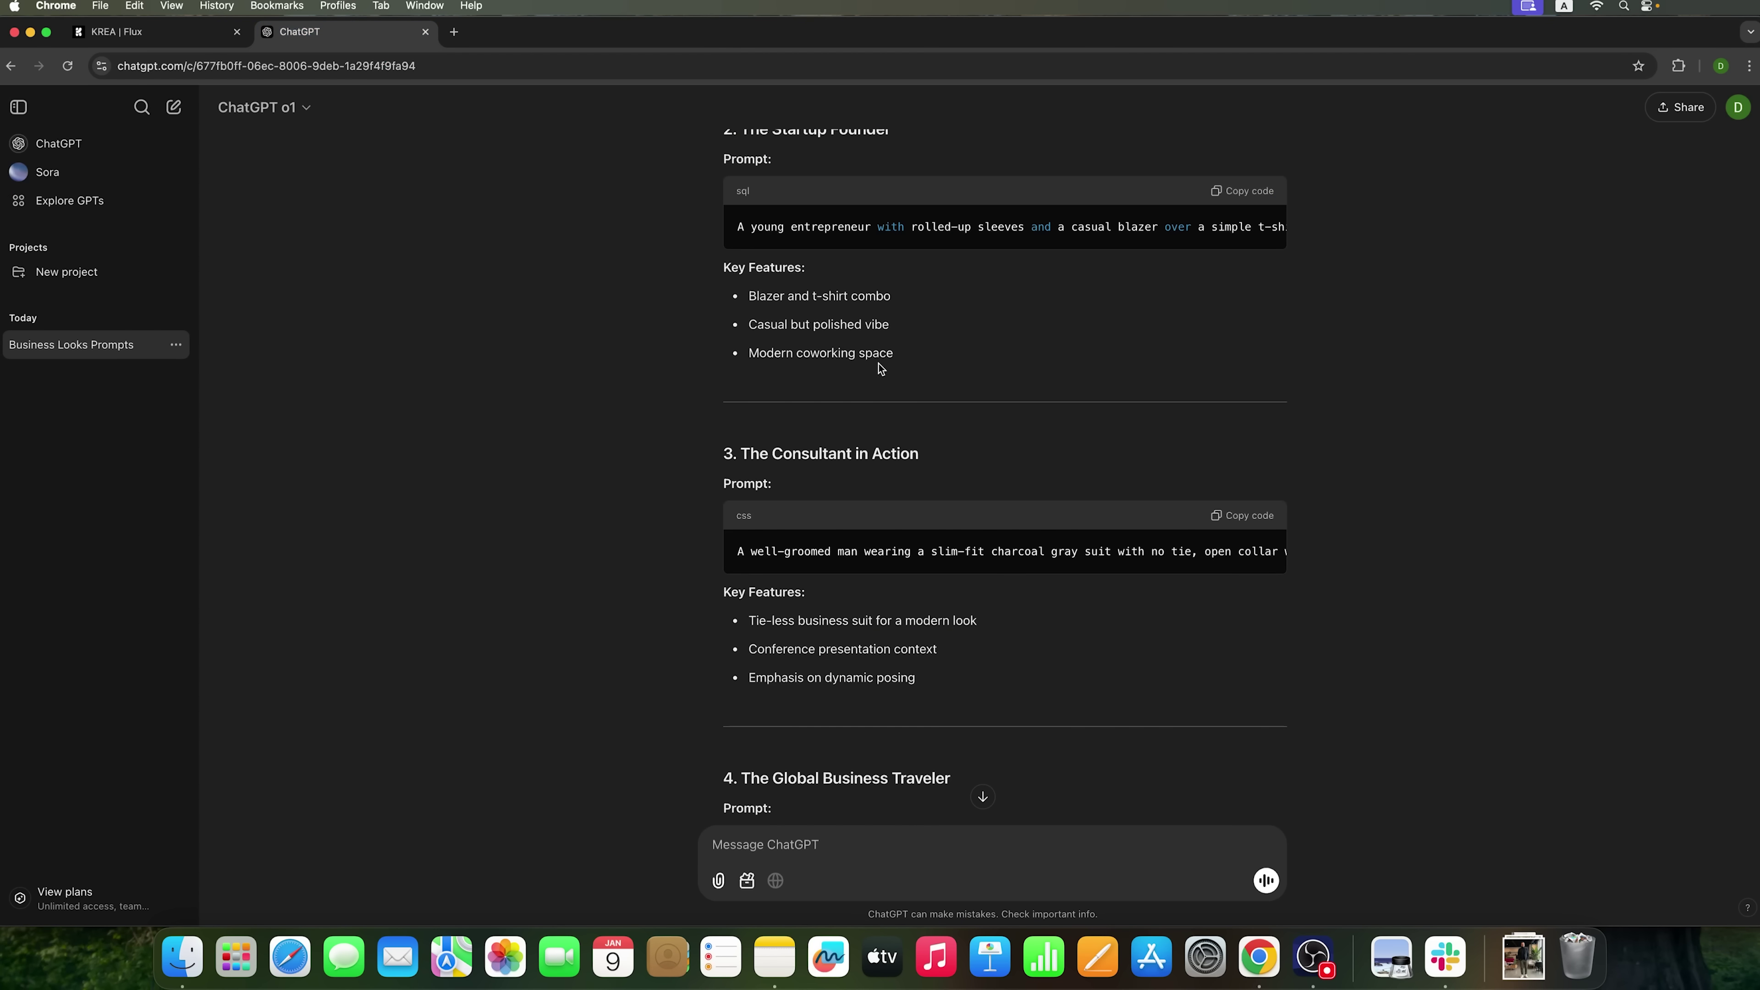
left_click(1237, 521)
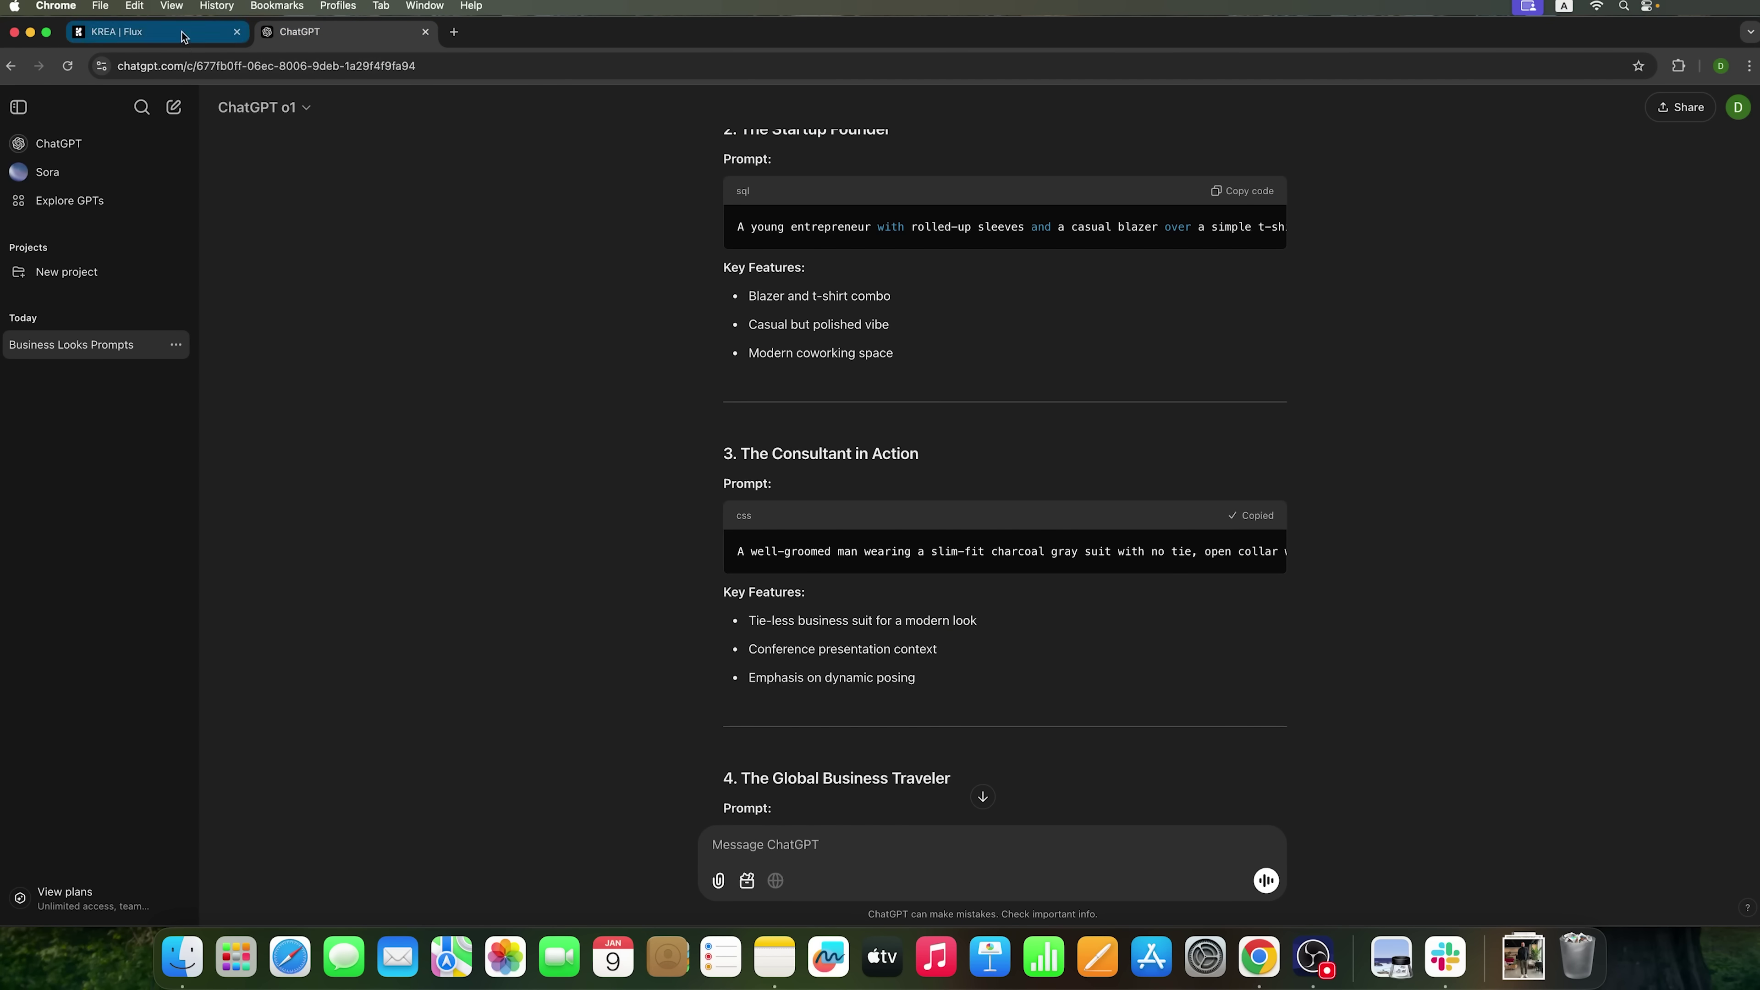
left_click(139, 32)
key("super+a")
type("A well-groomed man wearing a slim-fit charcoal gray suit with no tie, open collar white dress shirt, presenting in a sleek conference room with a digital screen behind him. Cinematic lighting, expressive gesture, clear focus on professional demeanor.")
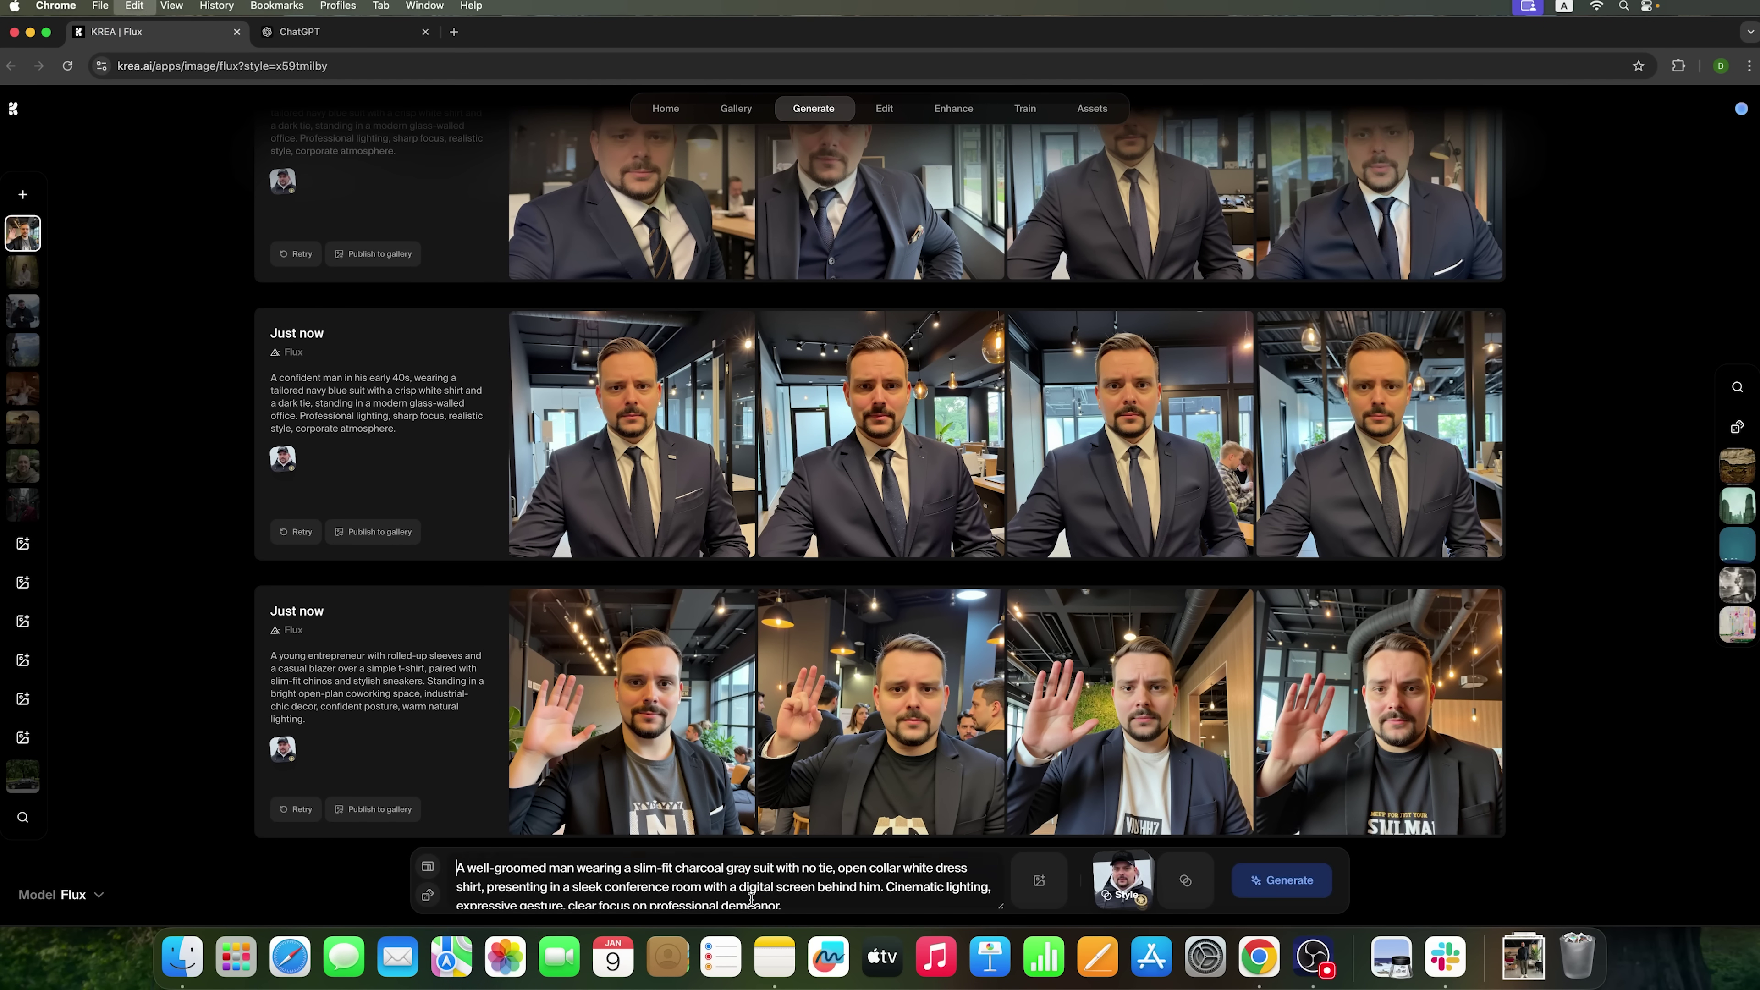
left_click(1275, 881)
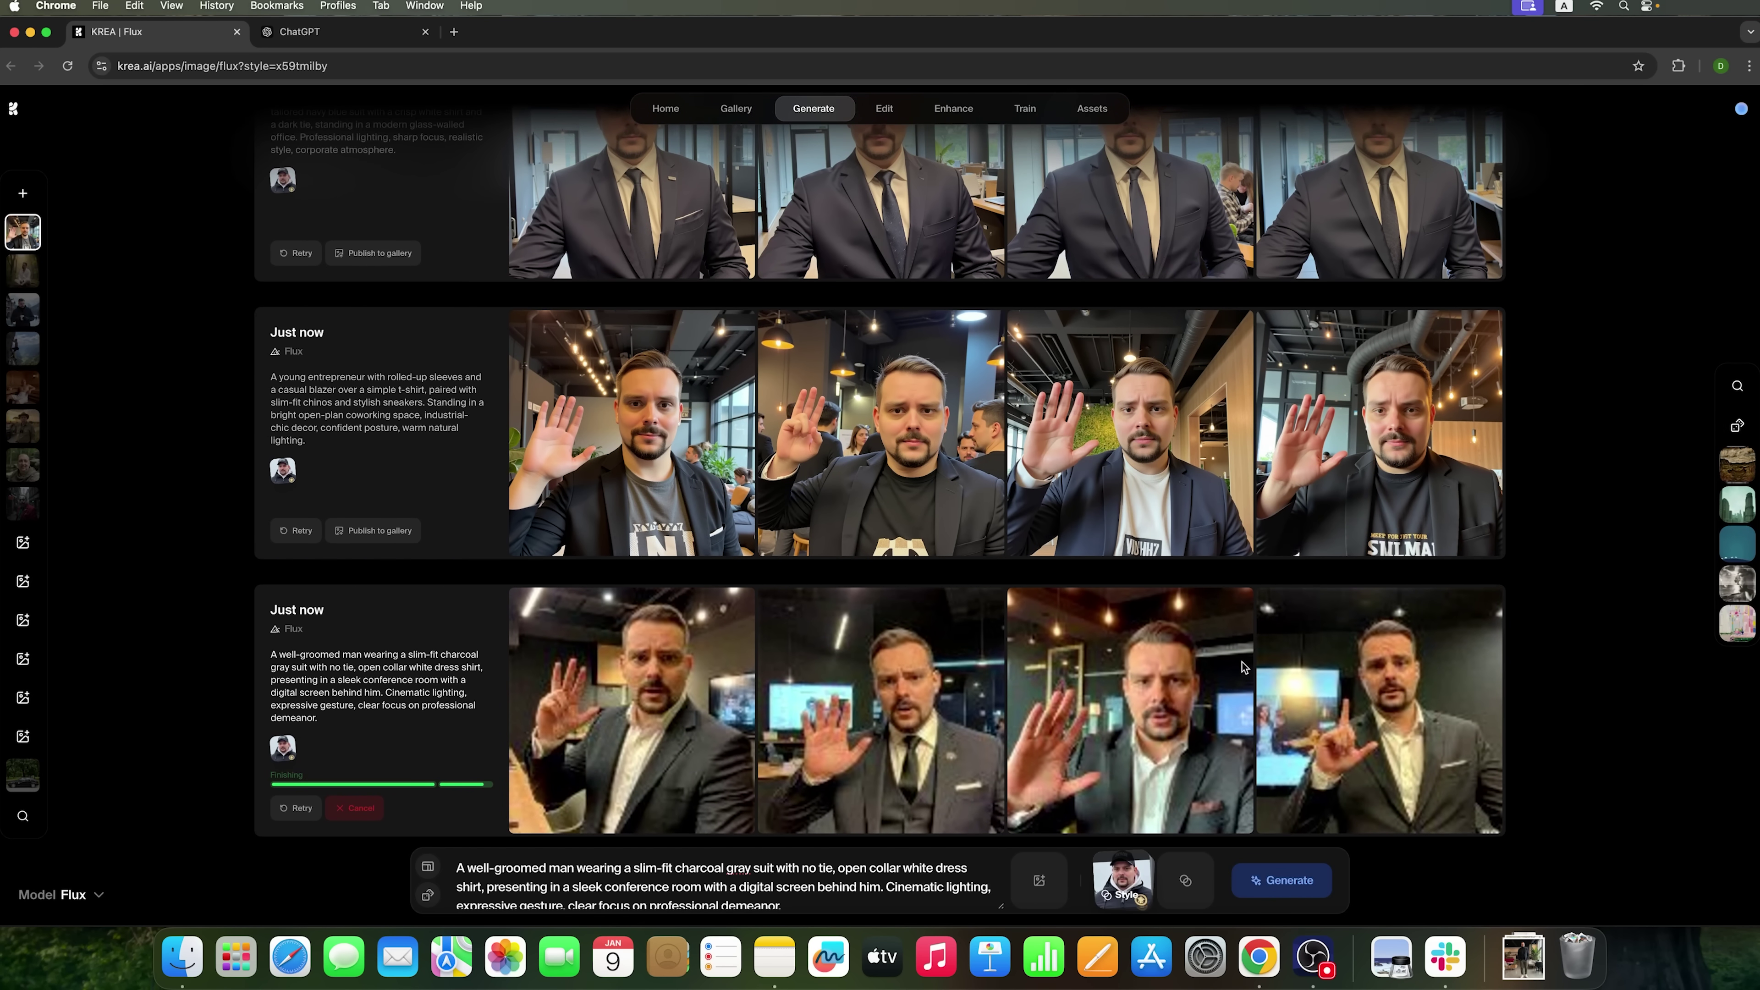
left_click(347, 35)
scroll(1224, 651, "down", 10)
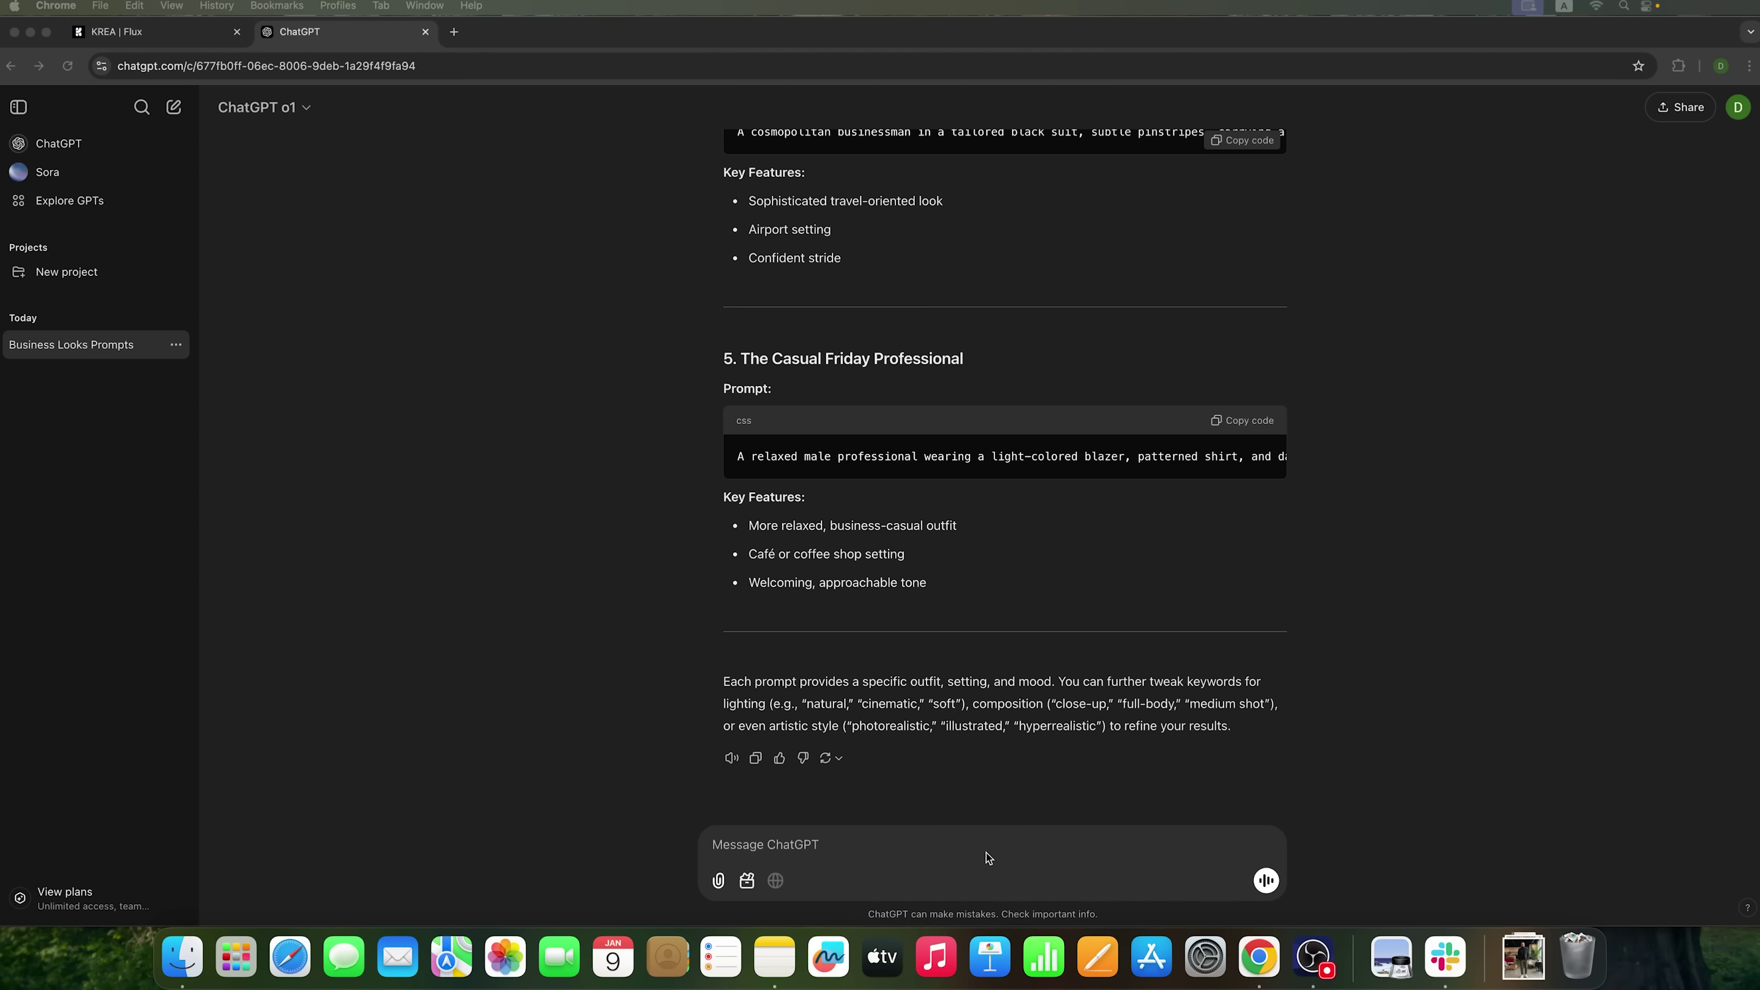
- Request five businessman-on-vacation prompts and copy The Beach Retreat prompt
left_click(987, 858)
type("Do 5 more of the 5 prompts of a businessman on vacation.")
left_click(1266, 883)
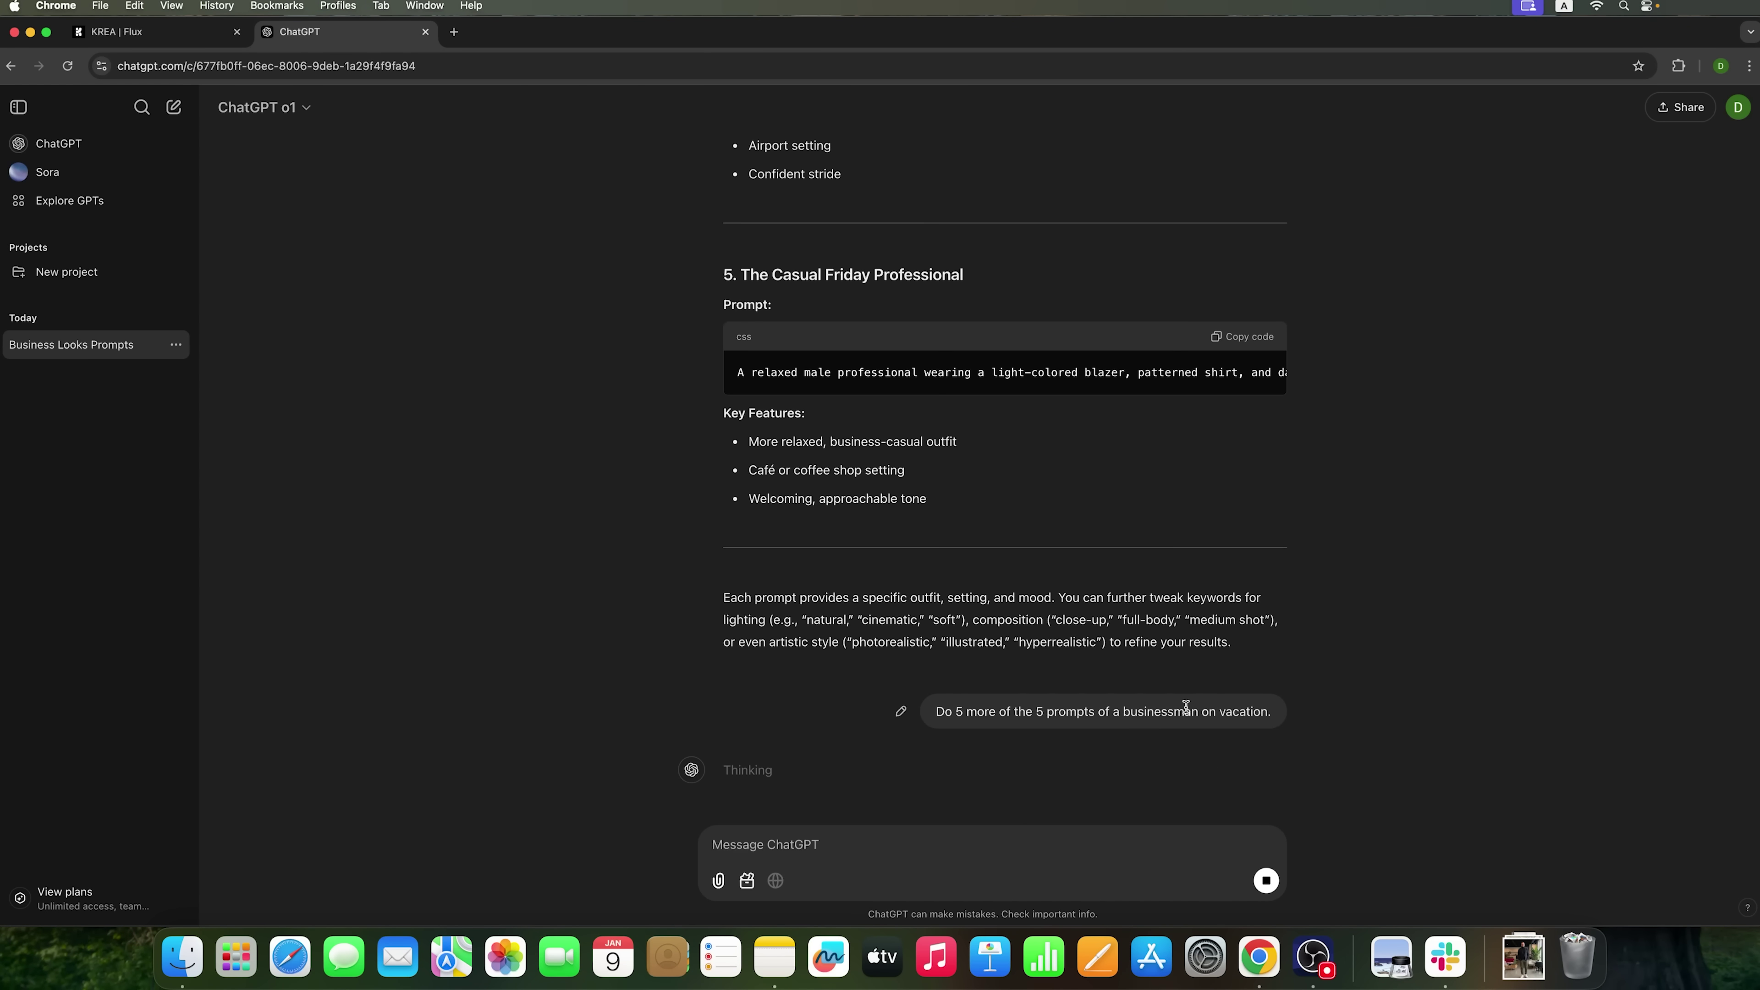
left_click_drag(1186, 705, 1286, 713)
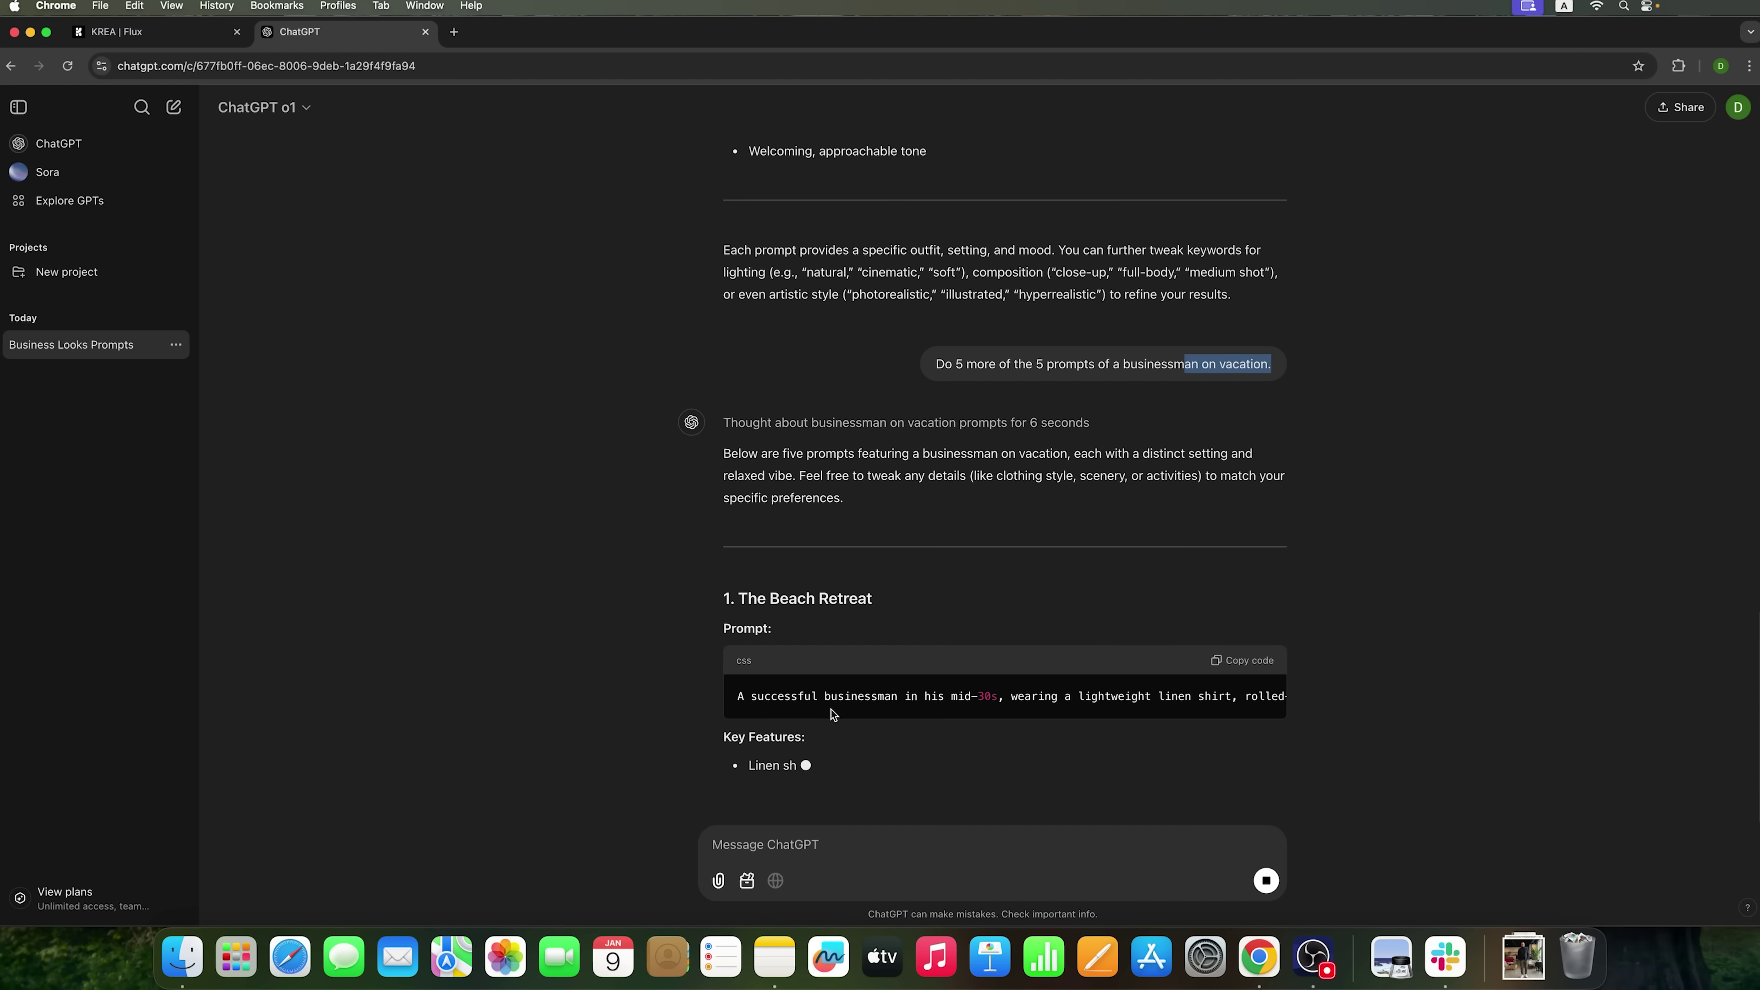
scroll(1237, 518, "up", 2)
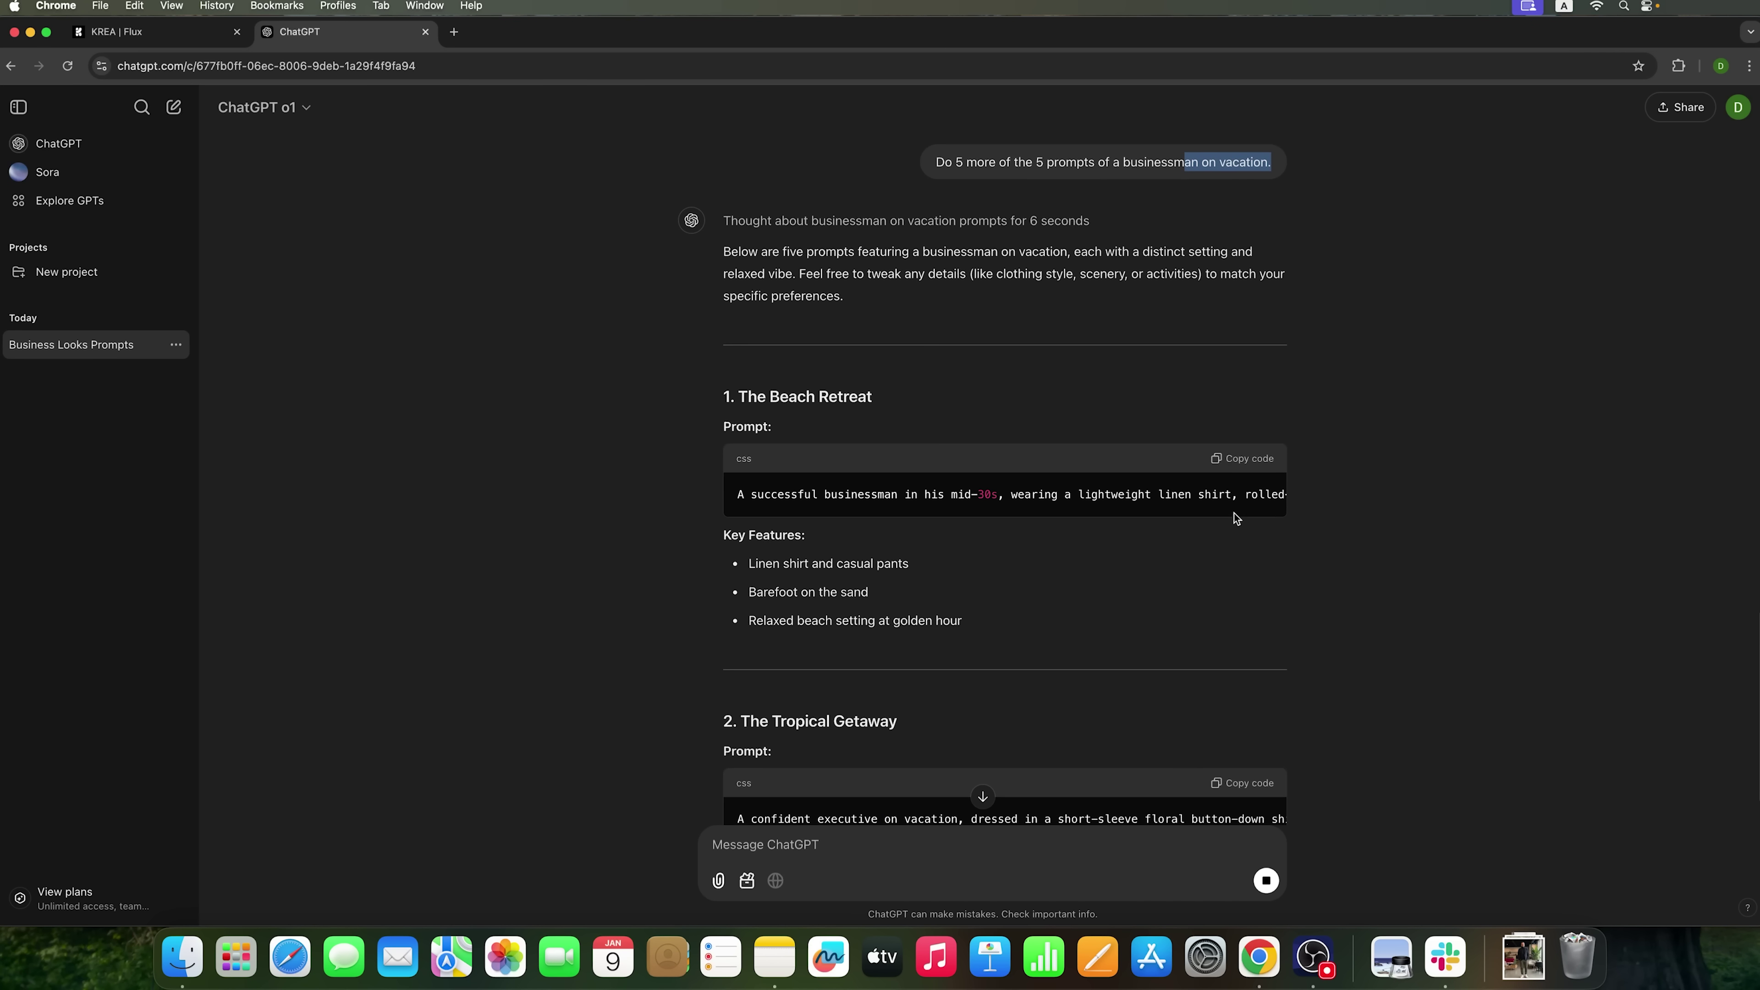
left_click(1242, 458)
left_click(138, 32)
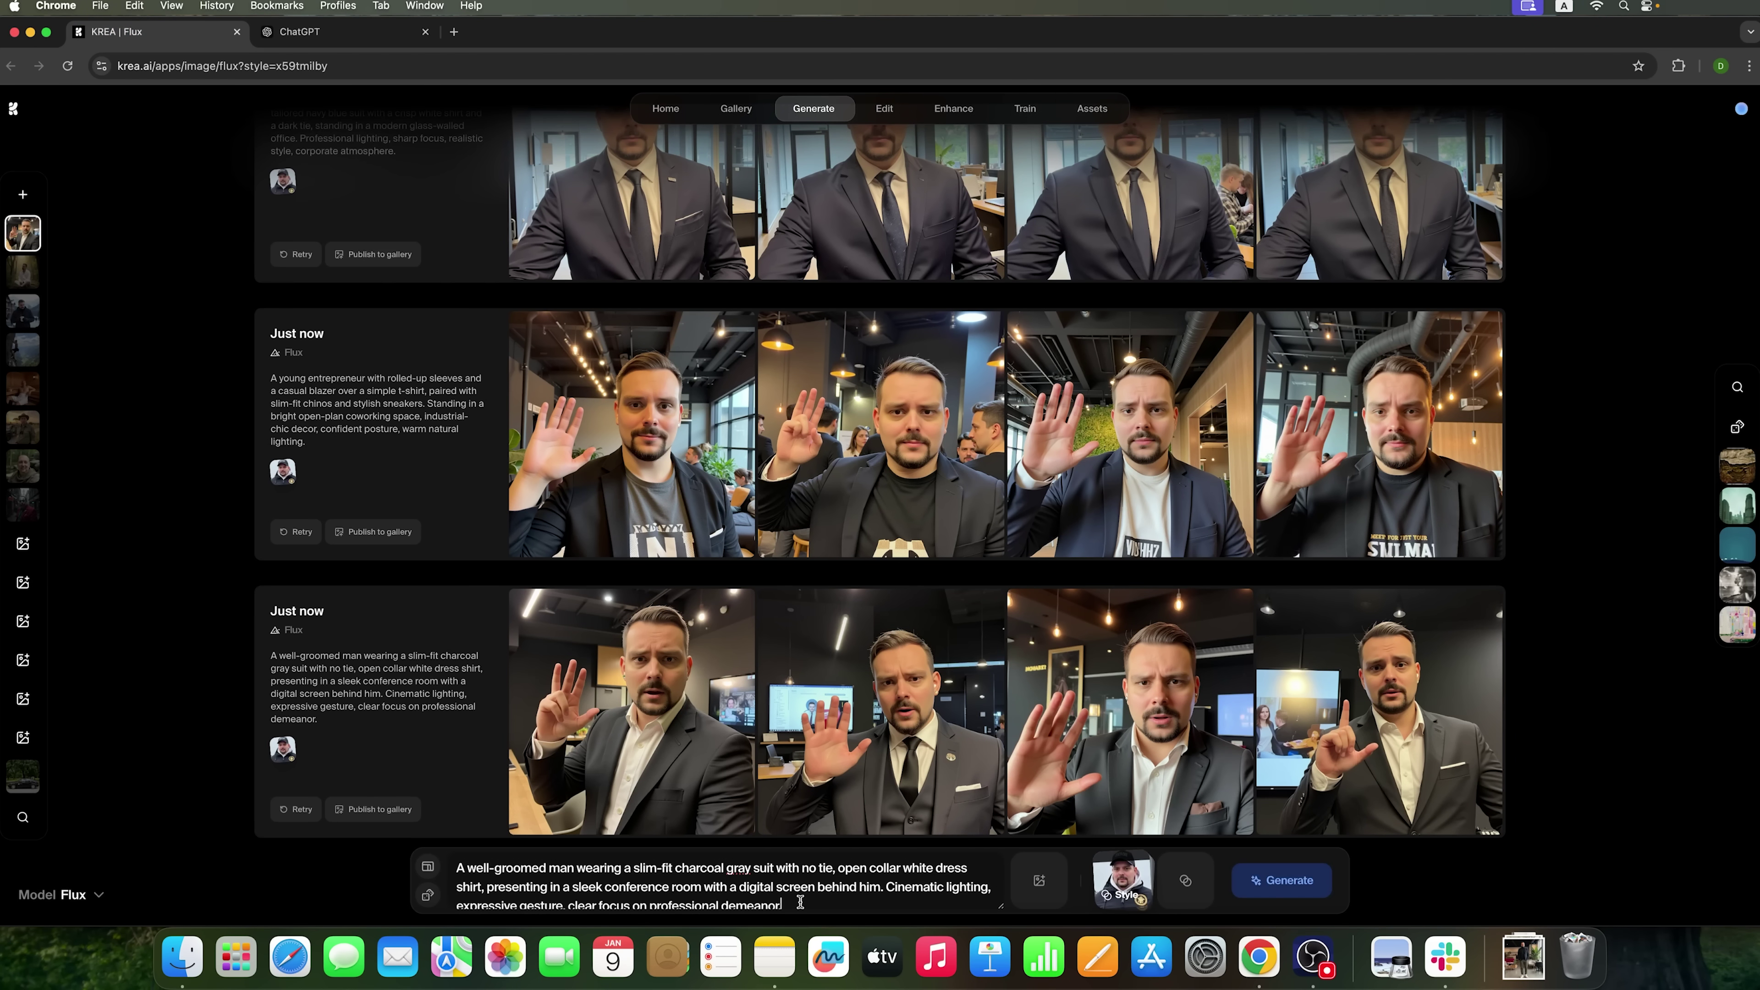
- Generate four linen-shirt beach portraits from The Beach Retreat prompt
key("super+a")
key("super+v")
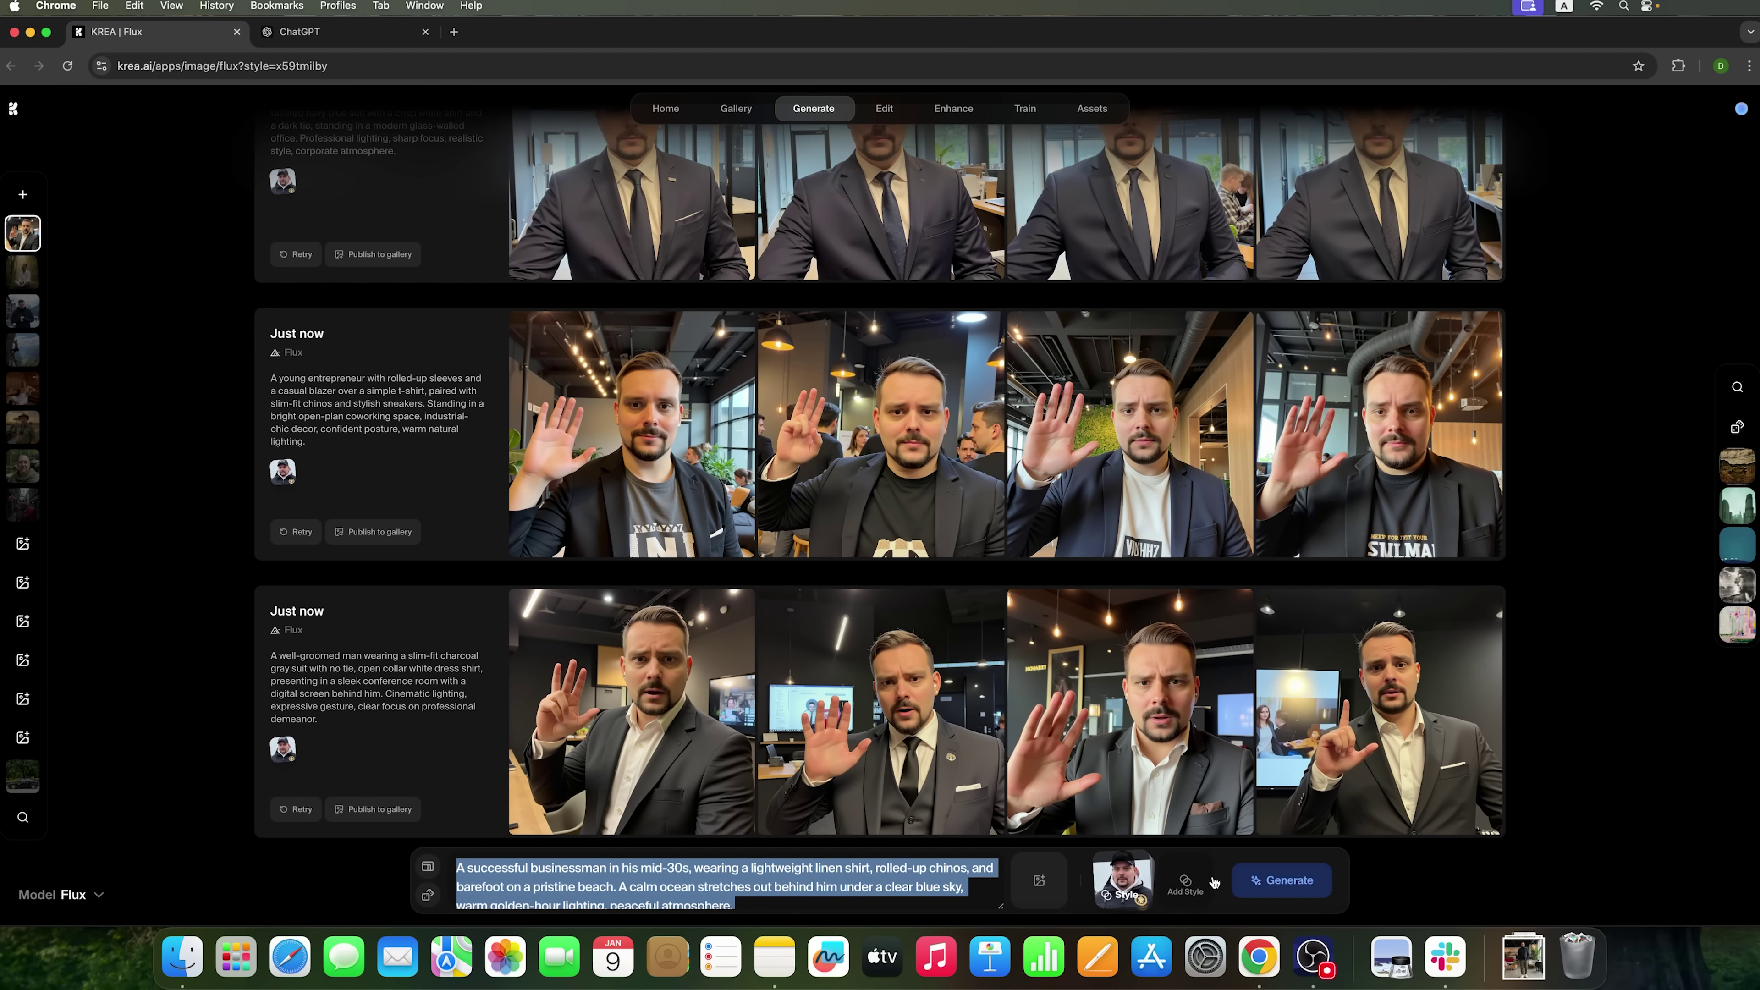
left_click(1234, 881)
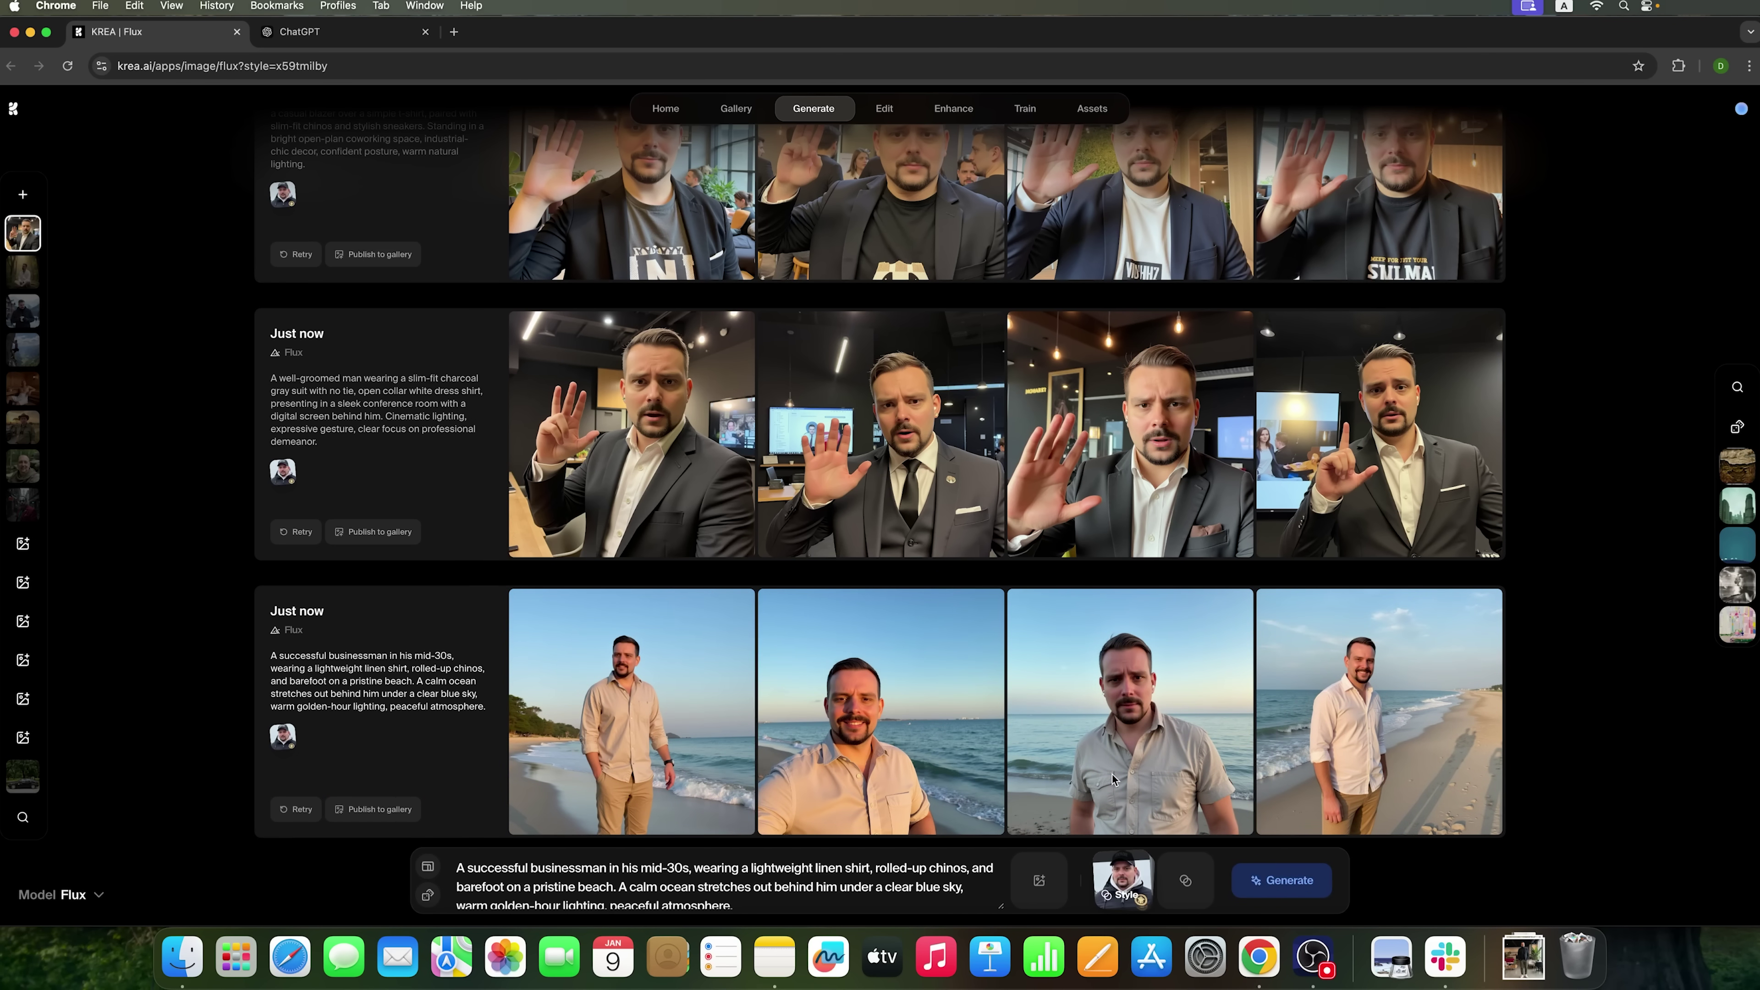
- Enlarge the portrait standing on the sand and download it as a PNG
mouse_move(1269, 744)
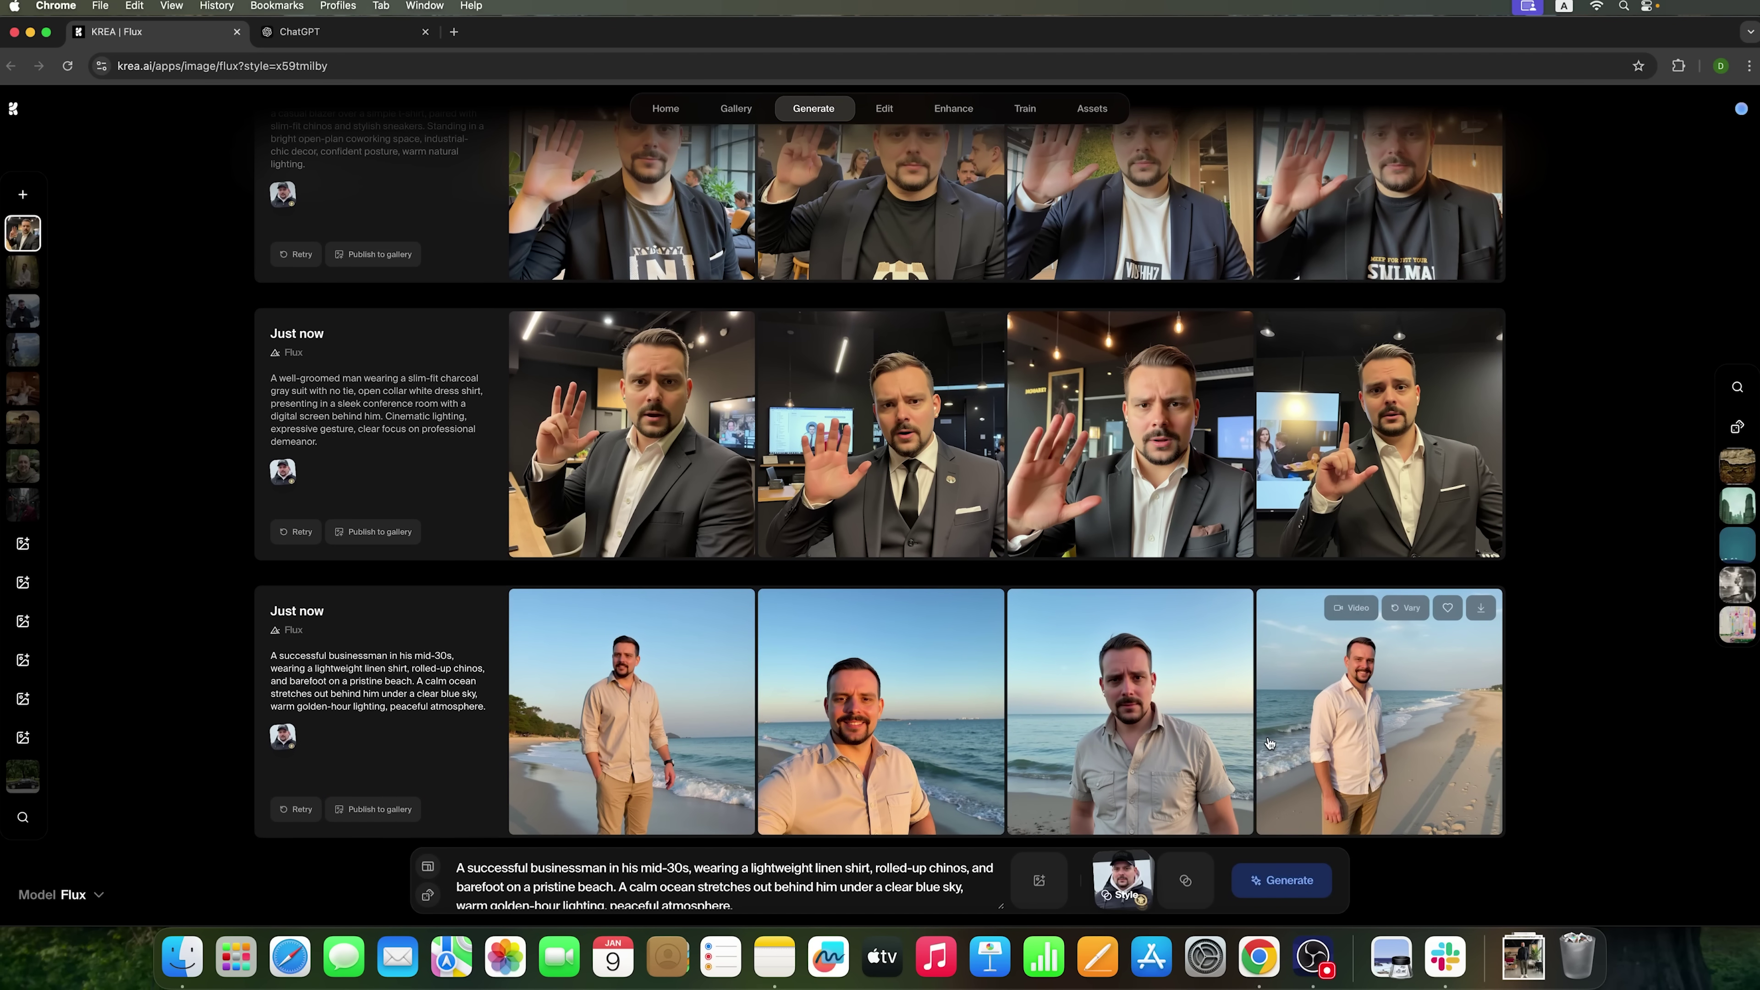
left_click(1341, 733)
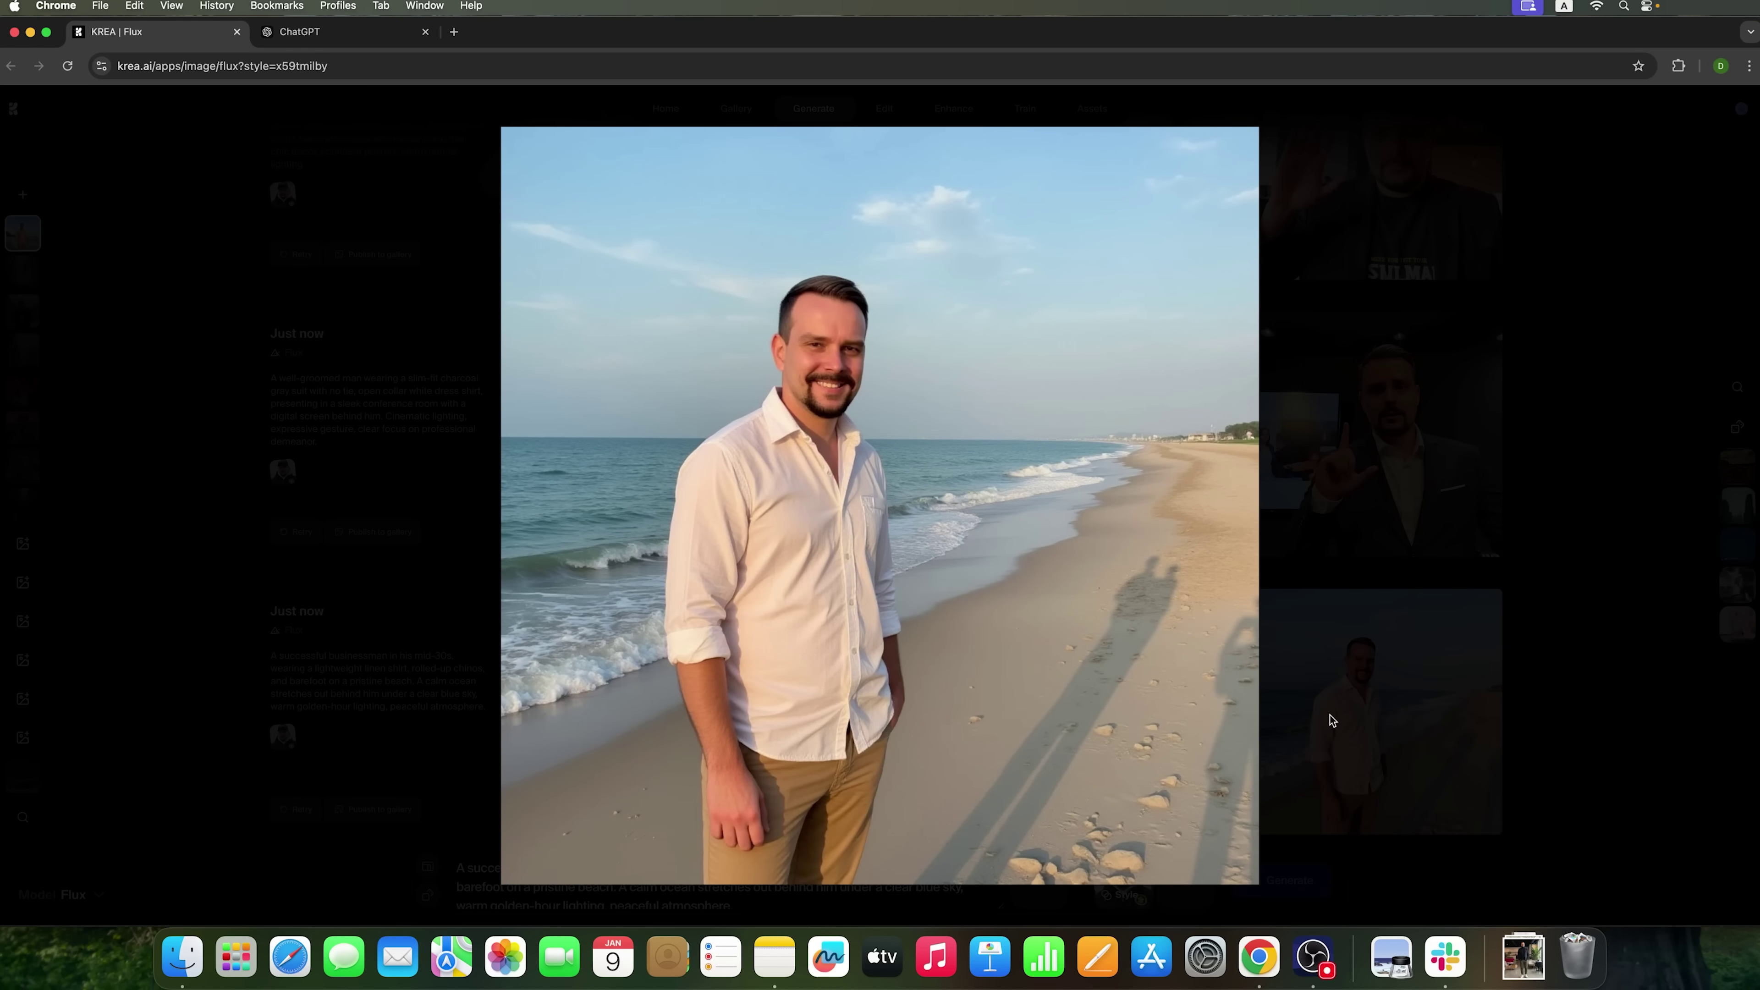
left_click(1471, 717)
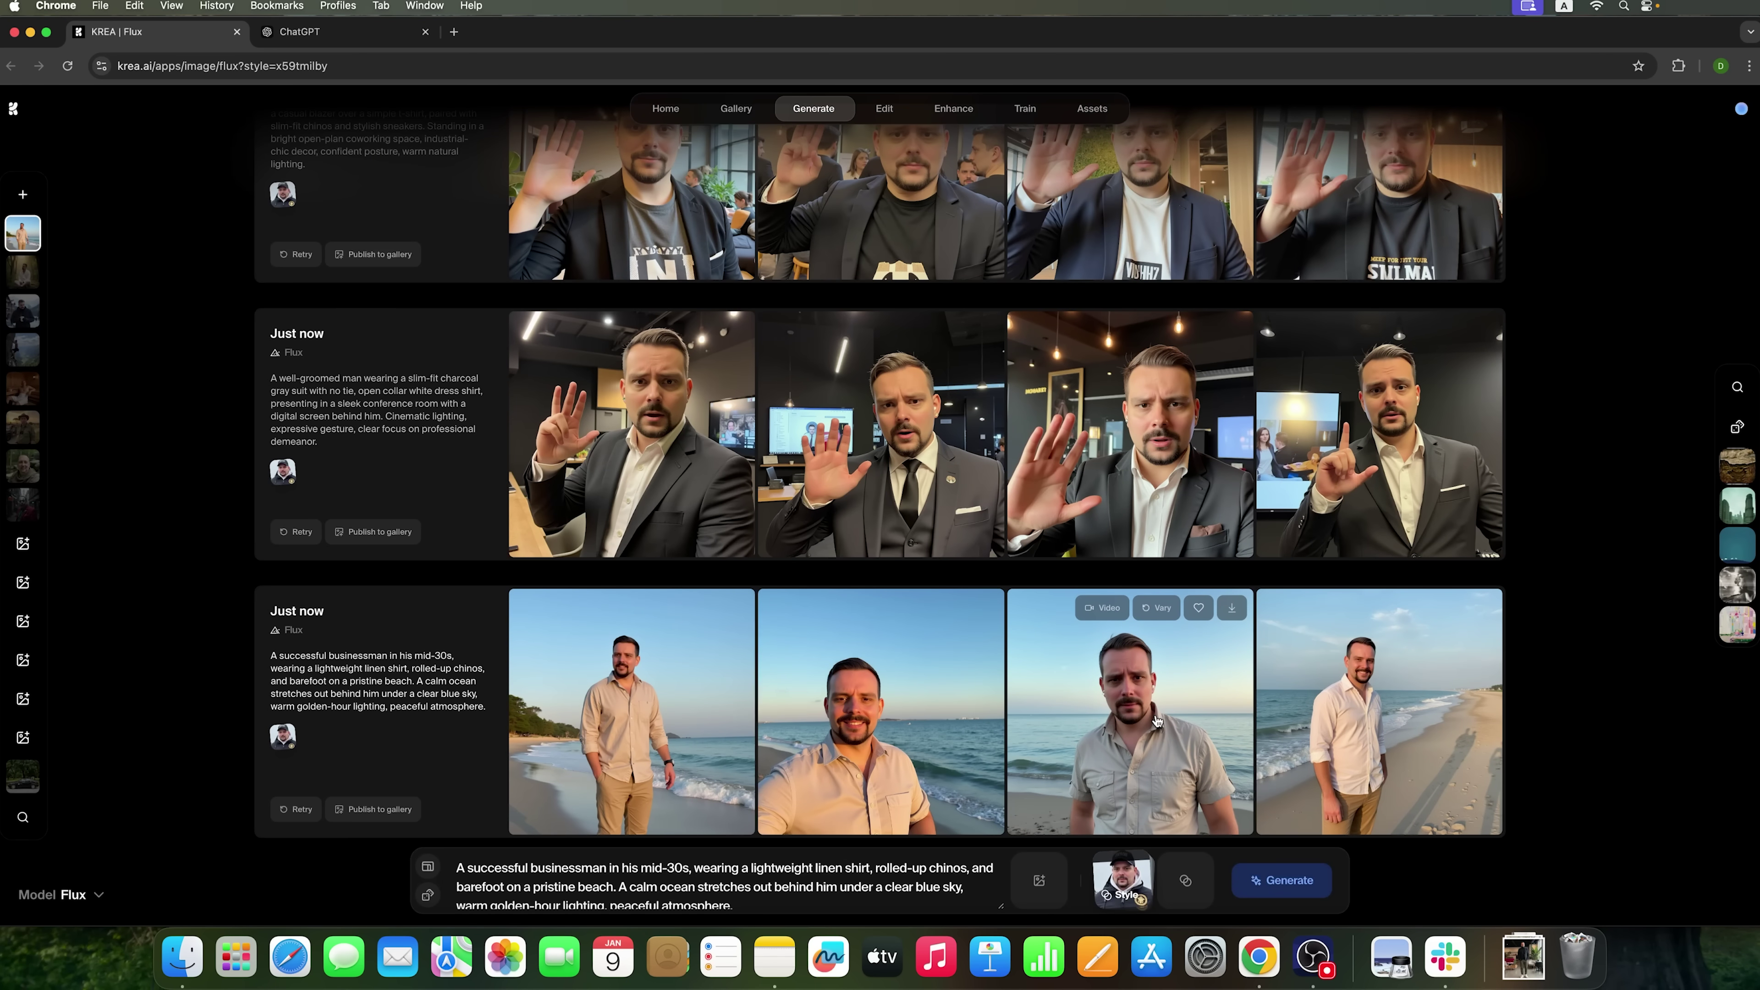
left_click(1455, 726)
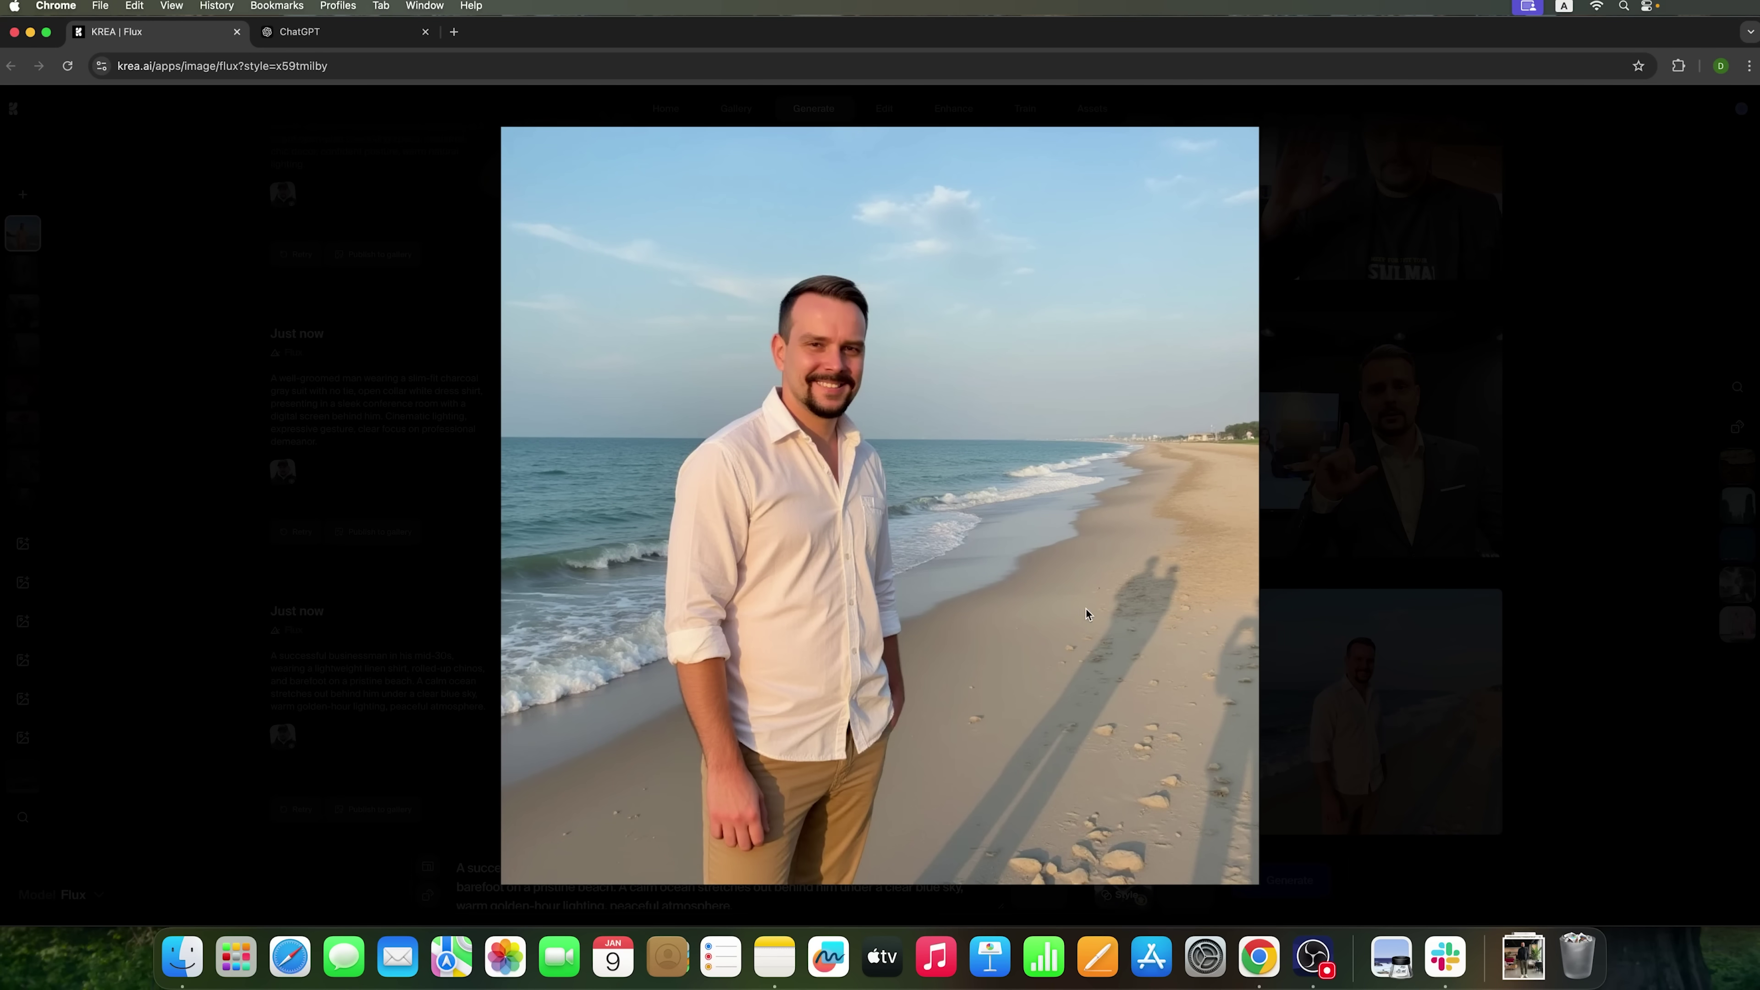
left_click(1394, 638)
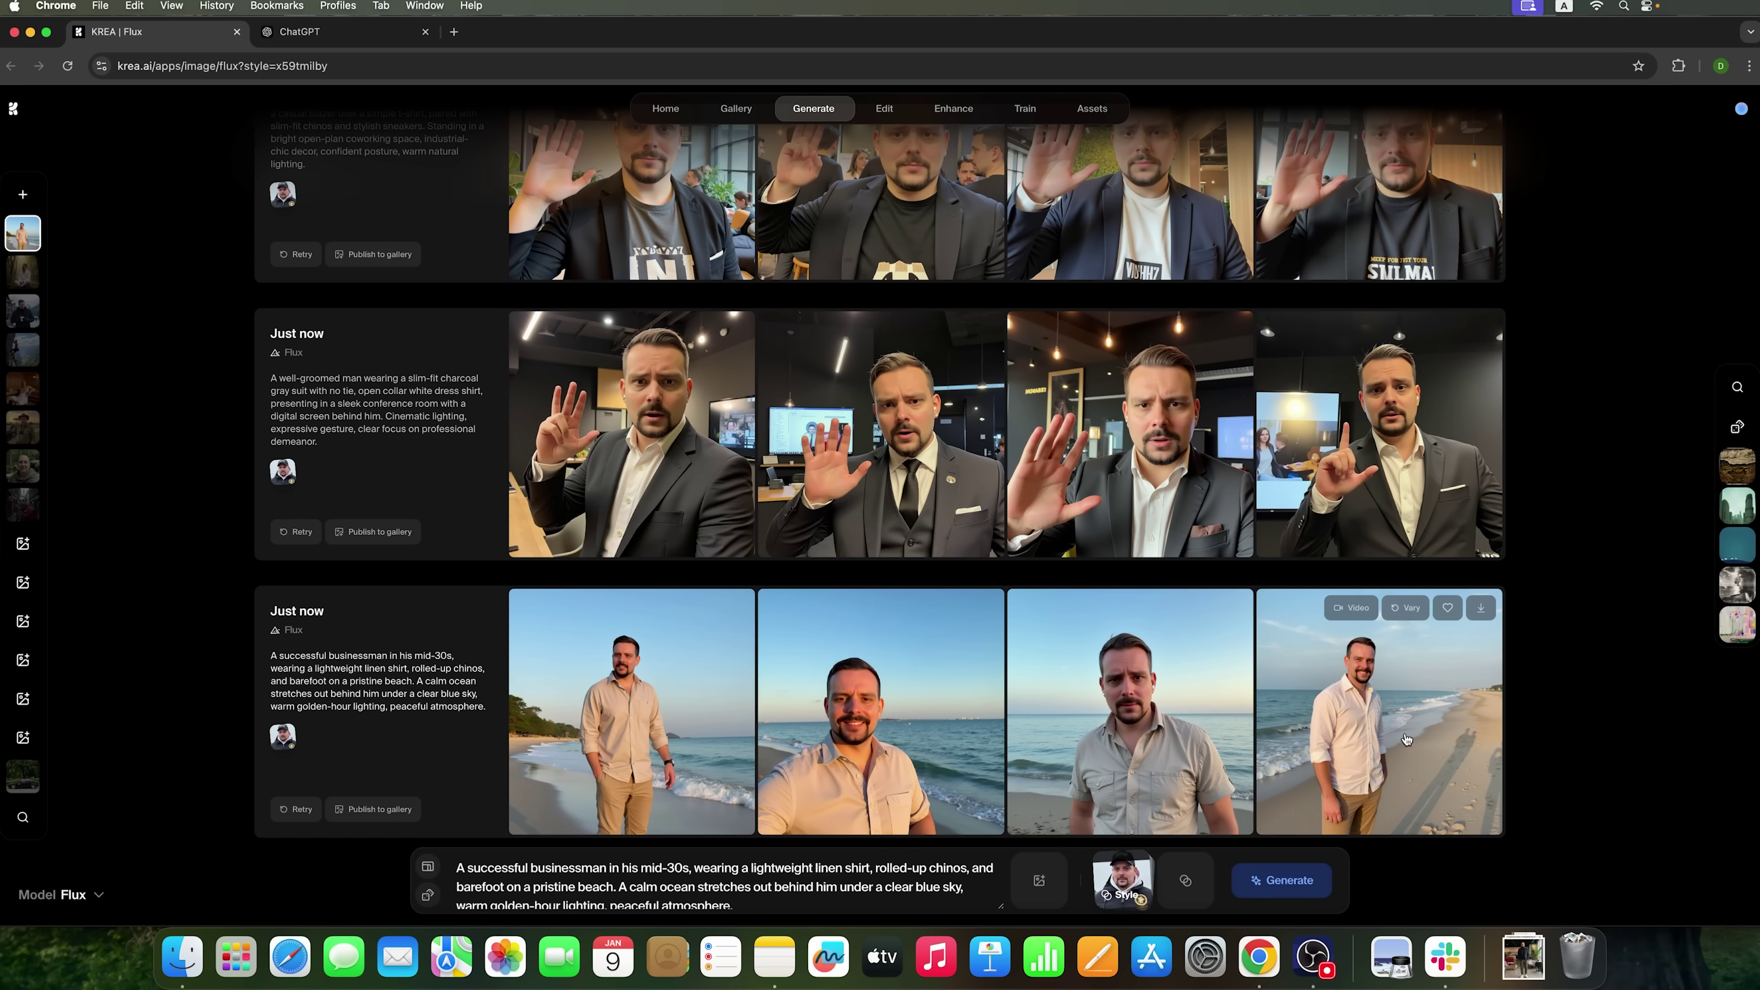
left_click(1413, 710)
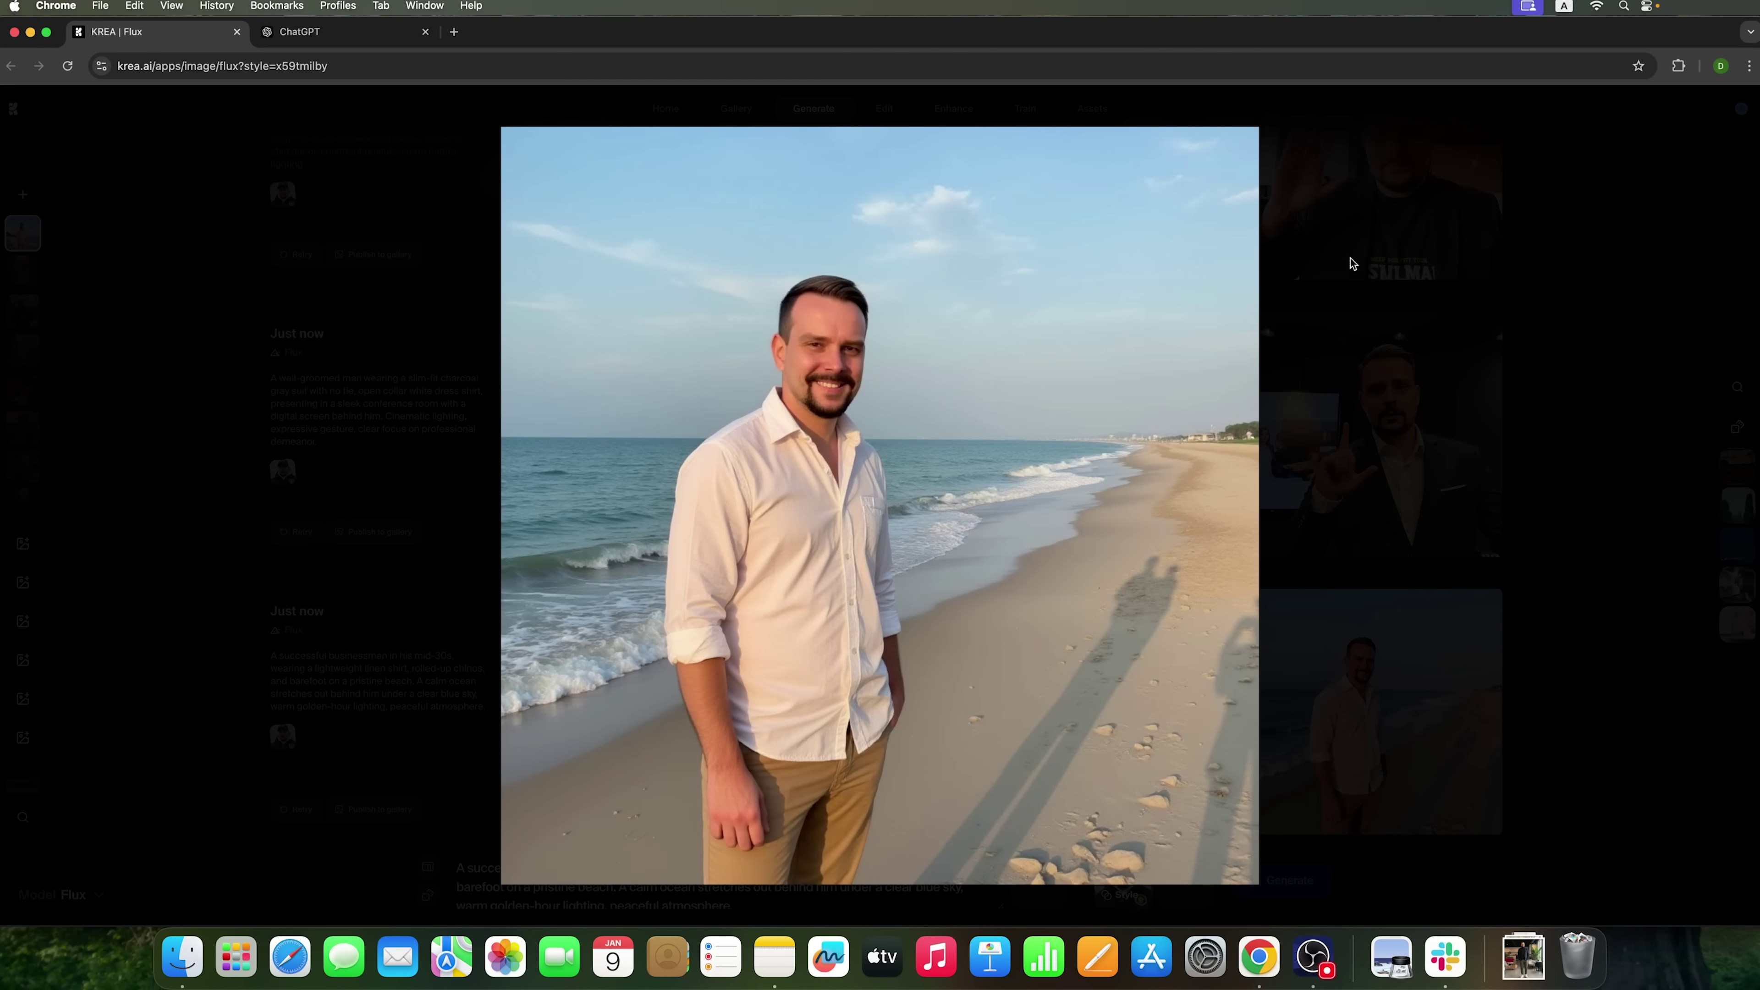
left_click(1430, 606)
mouse_move(1481, 608)
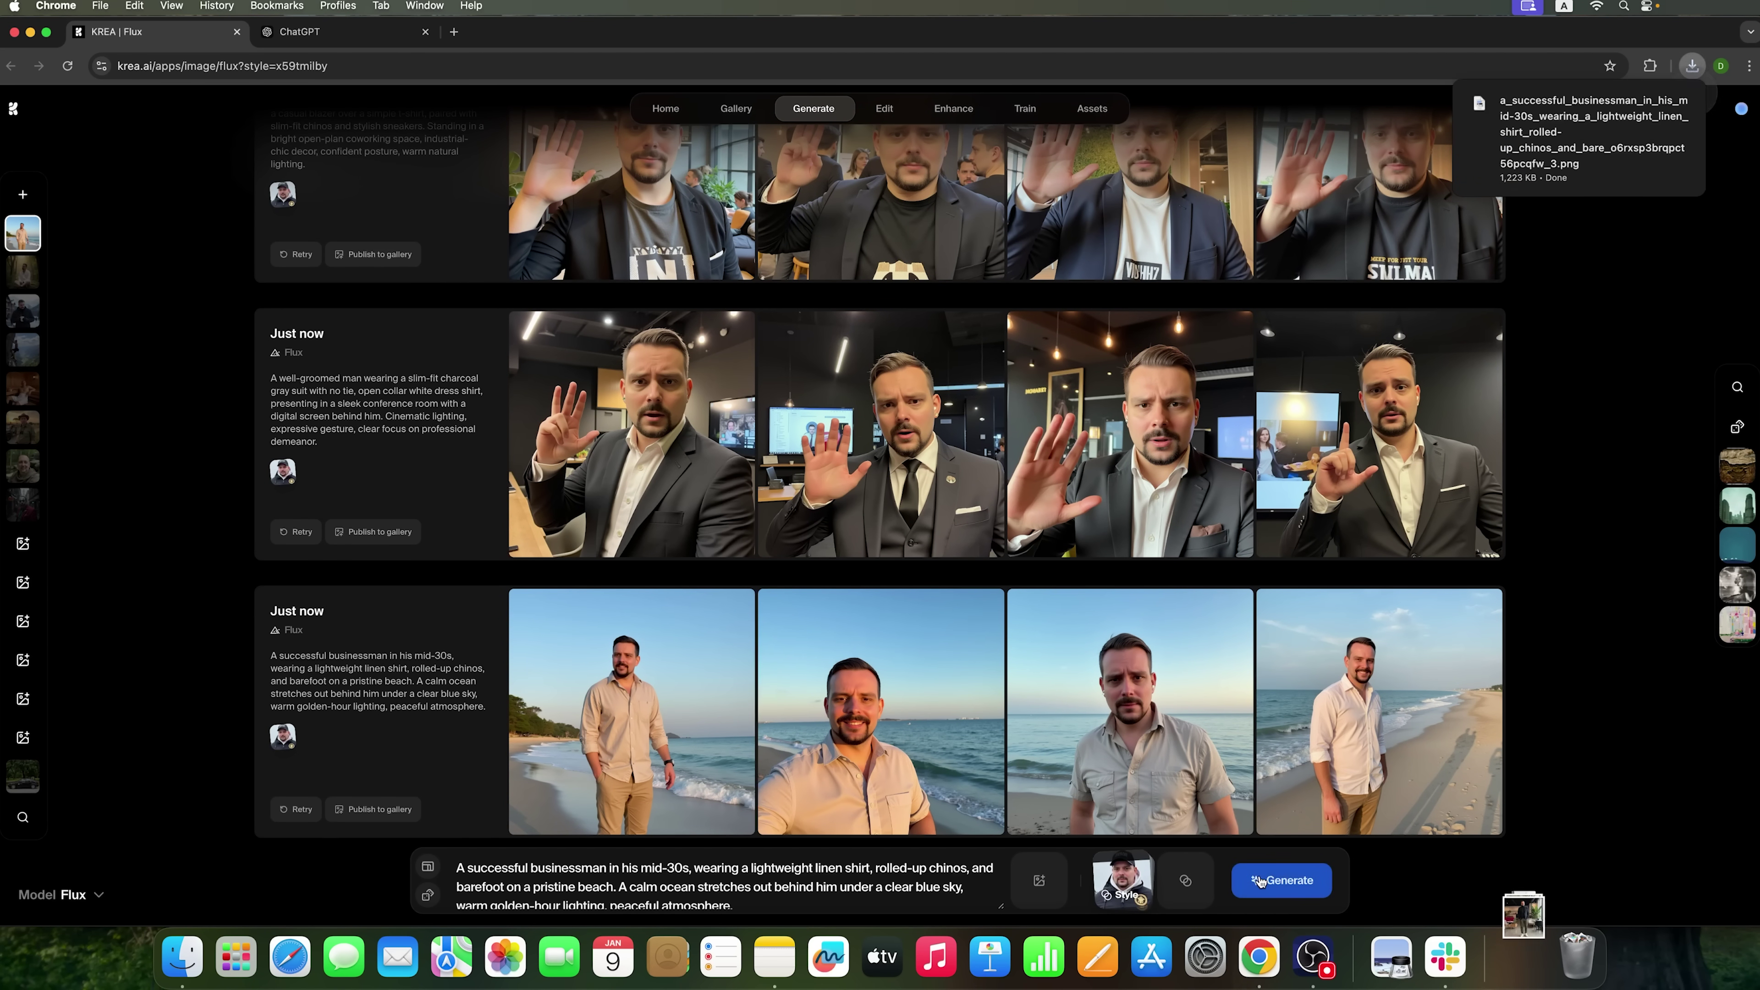
- Render four cobblestone city-street portraits from ChatGPT's Urban Explorer prompt
left_click(389, 42)
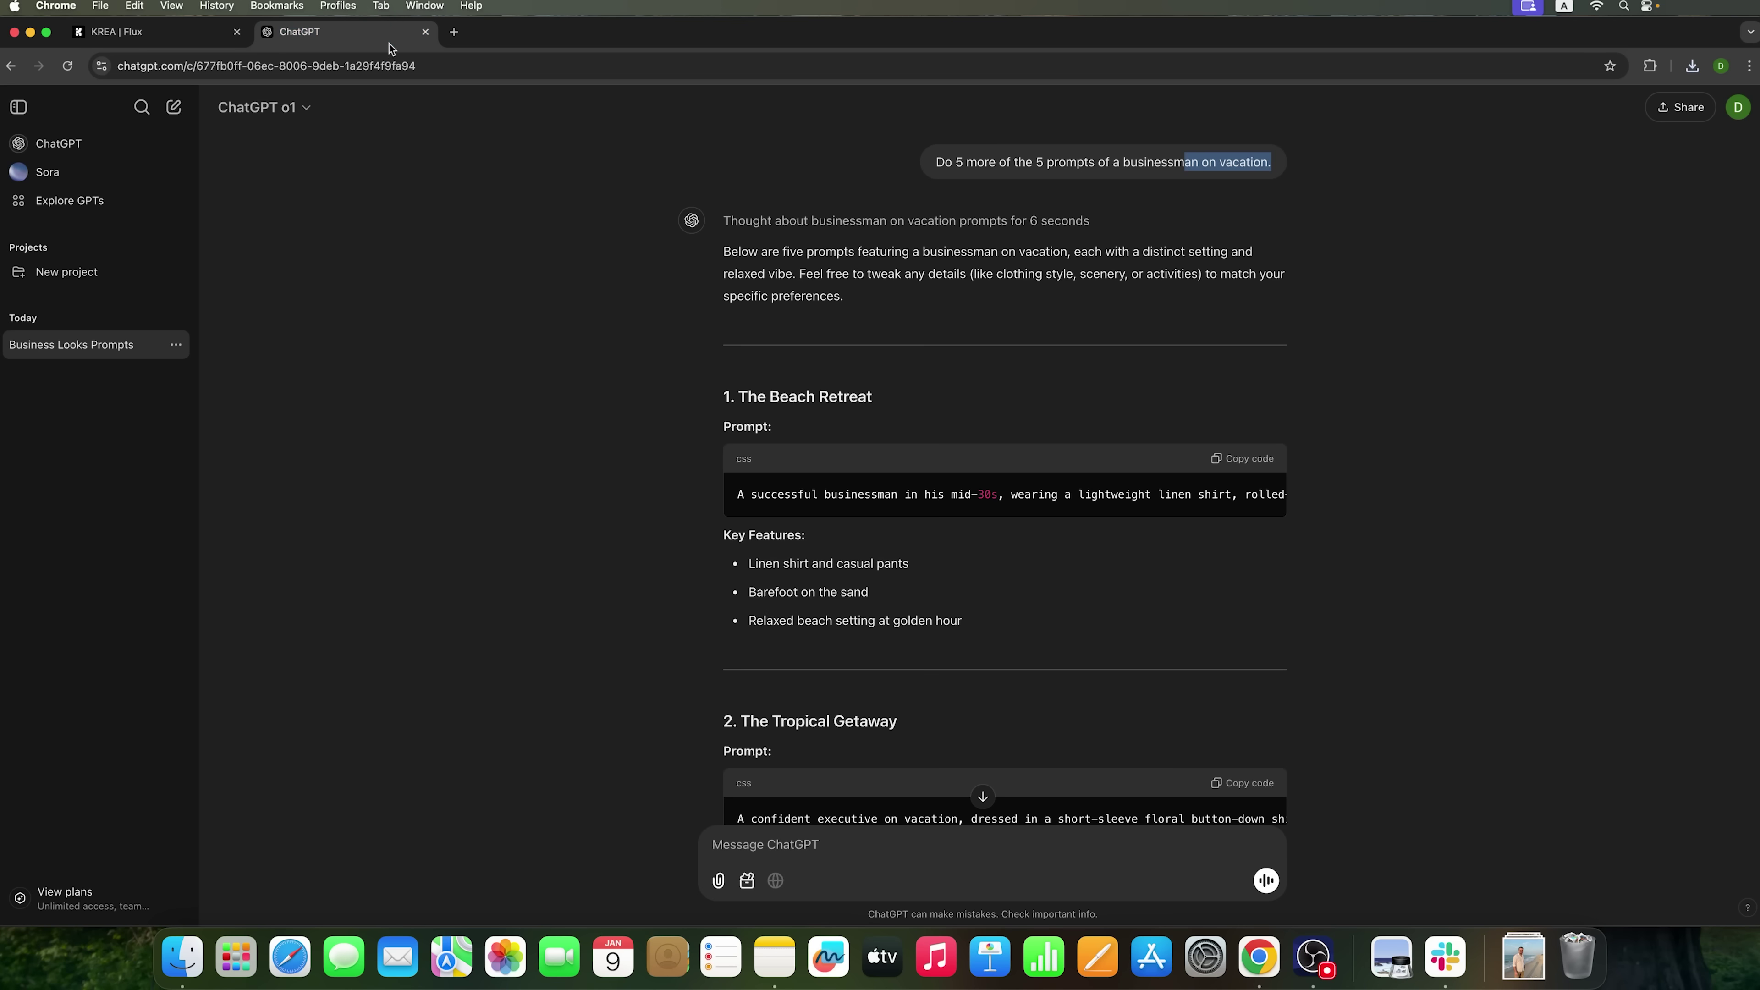
scroll(873, 605, "down", 7)
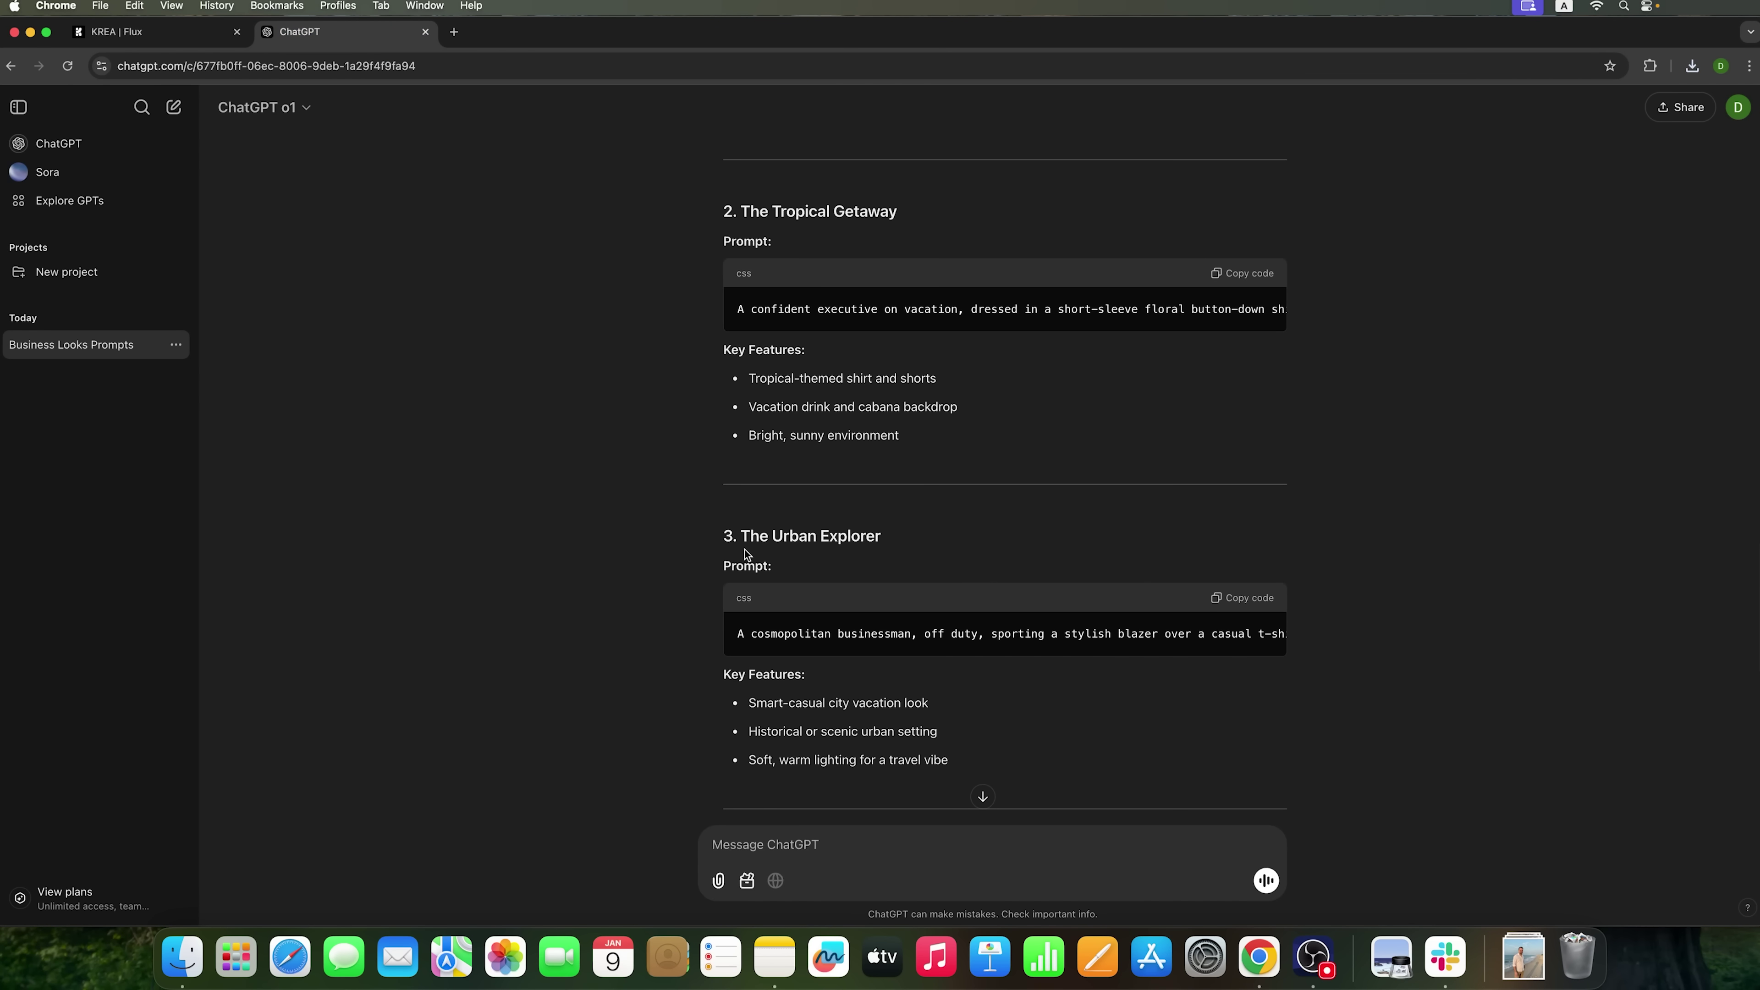
left_click(1241, 609)
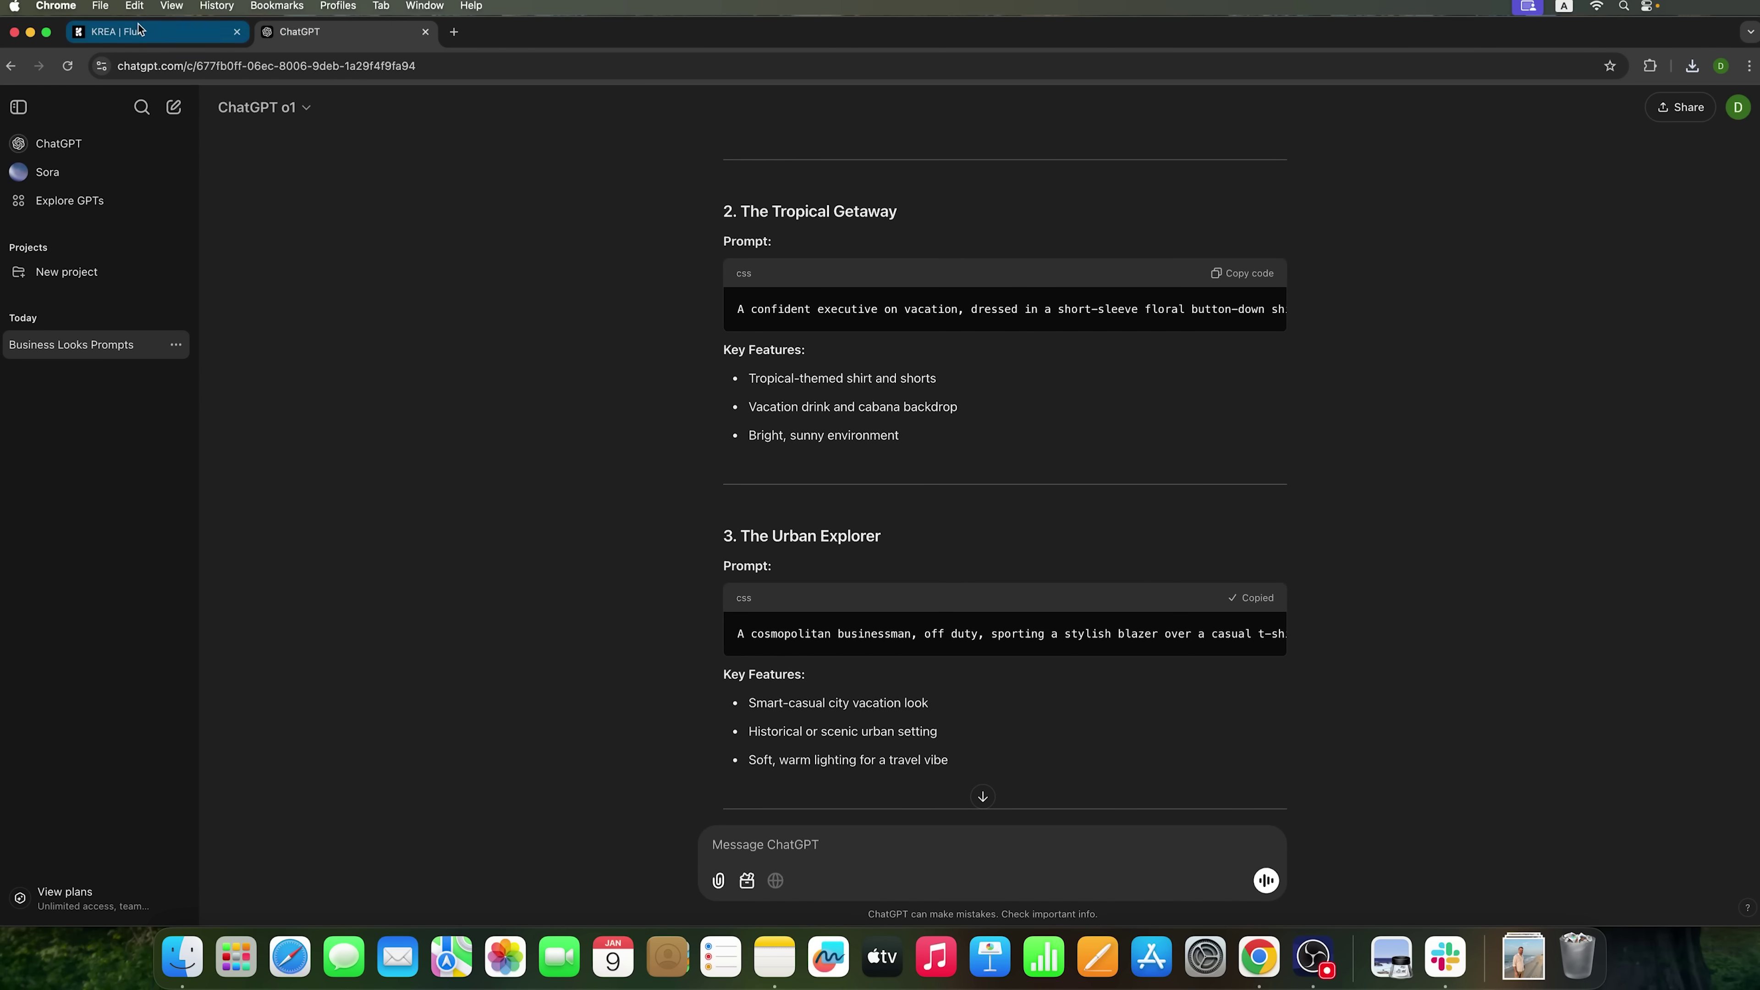
left_click(159, 32)
double_click(745, 892)
key("super+a")
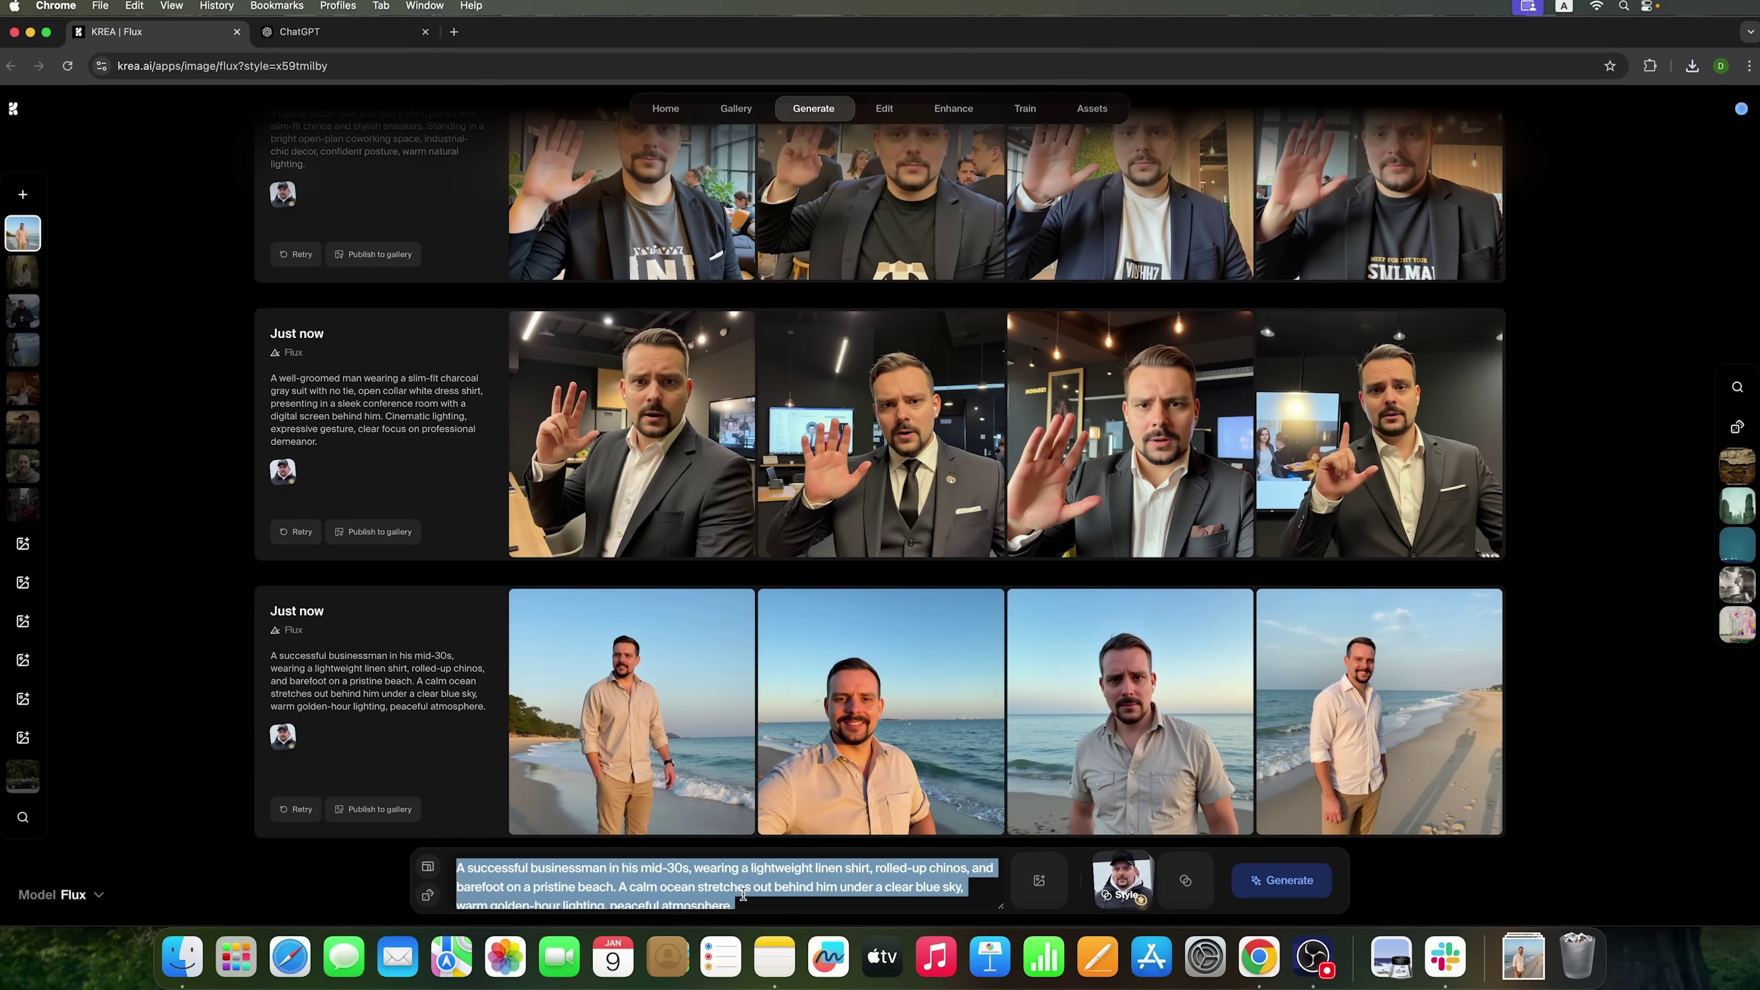
key("super+v")
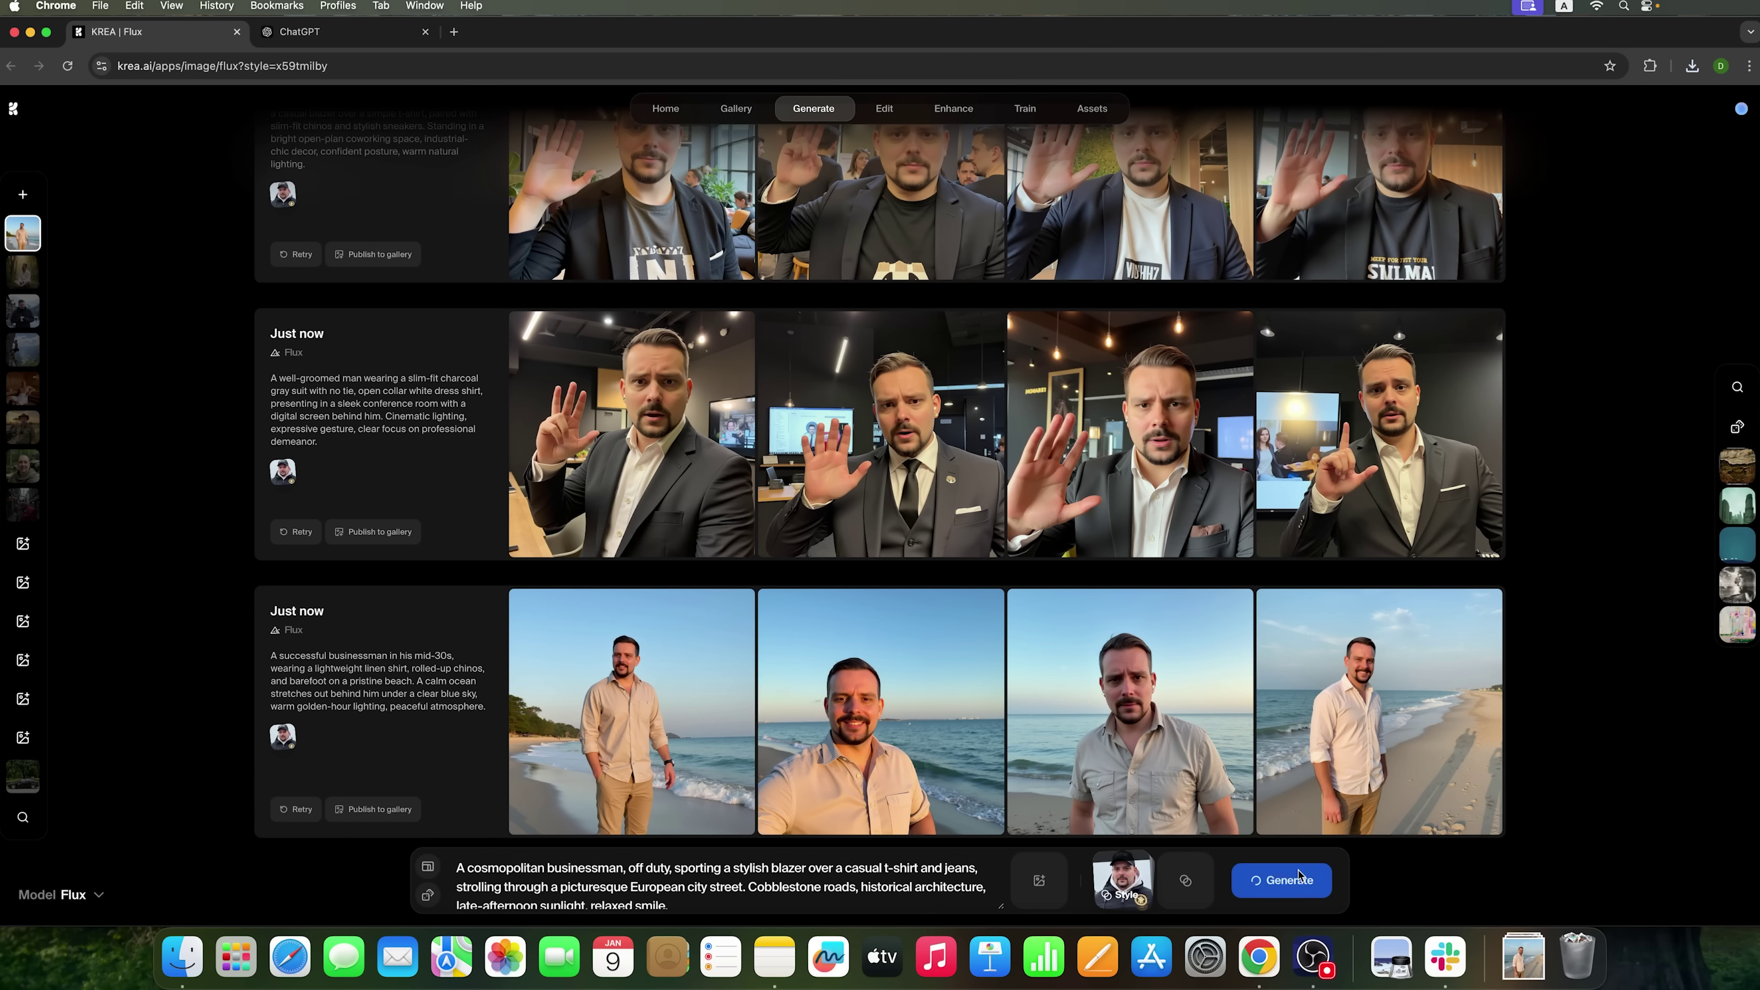
left_click(1298, 877)
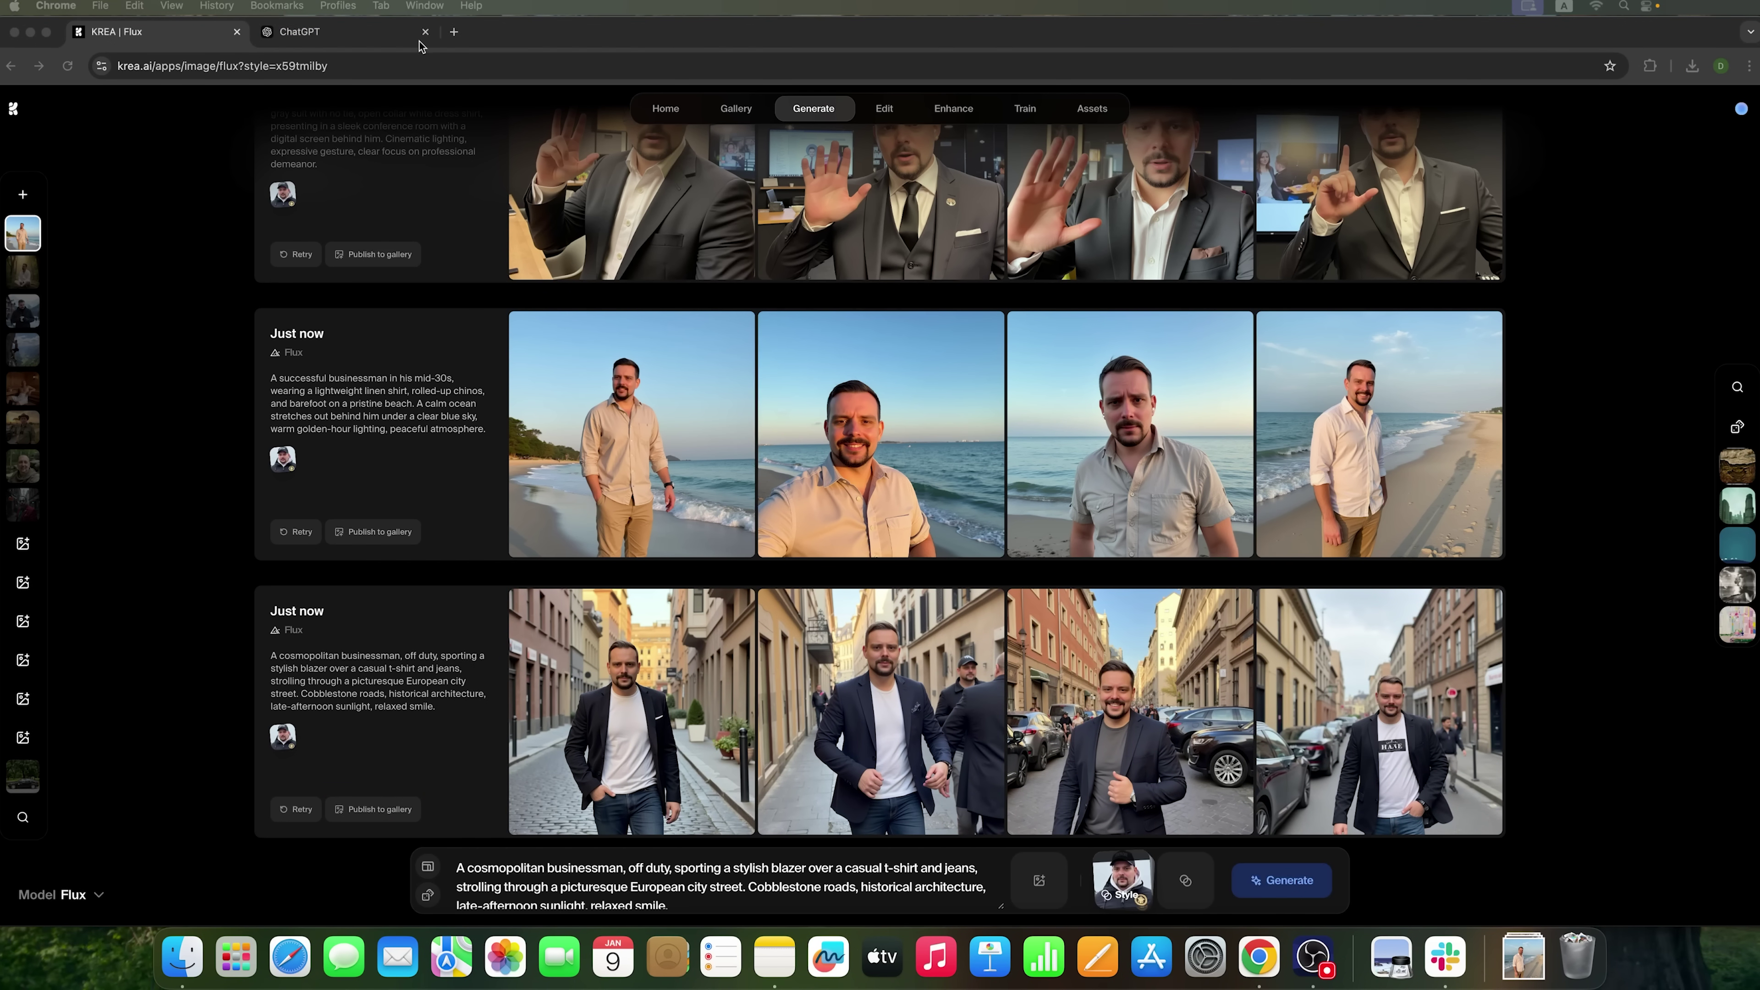
- Request five Hollywood-hero prompts and put the Gritty Action Hero prompt in Krea's prompt box
left_click(388, 45)
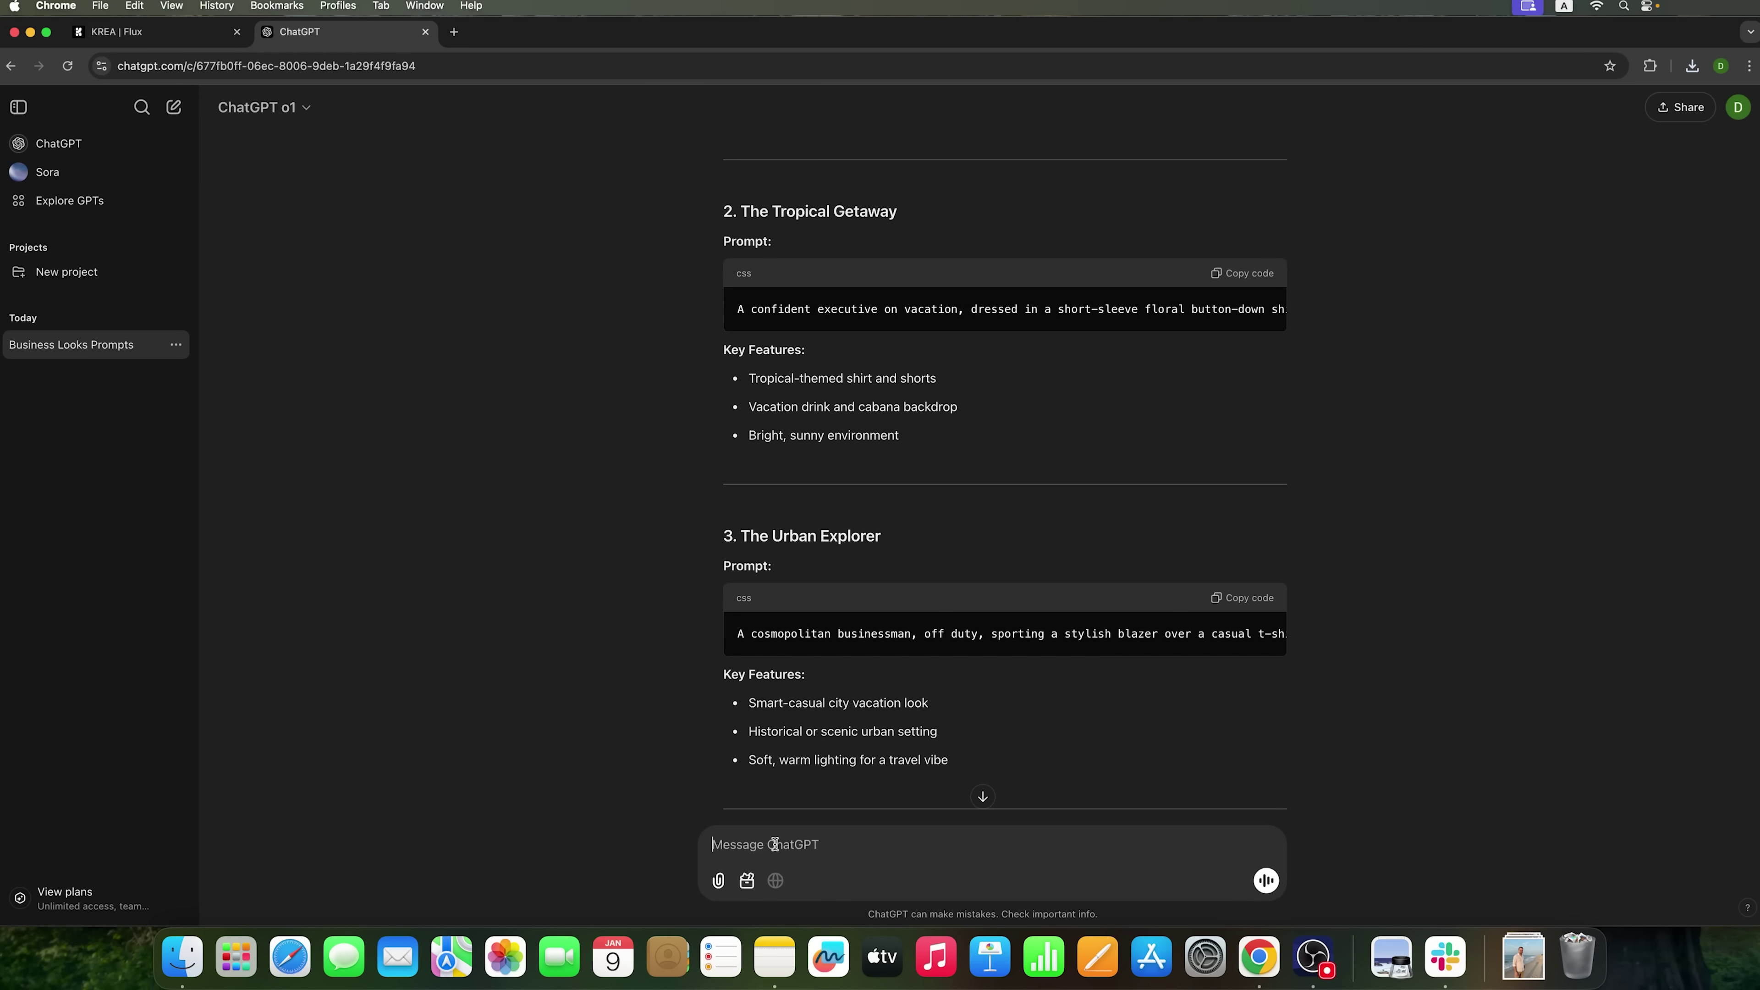
key("super+v")
key("Return")
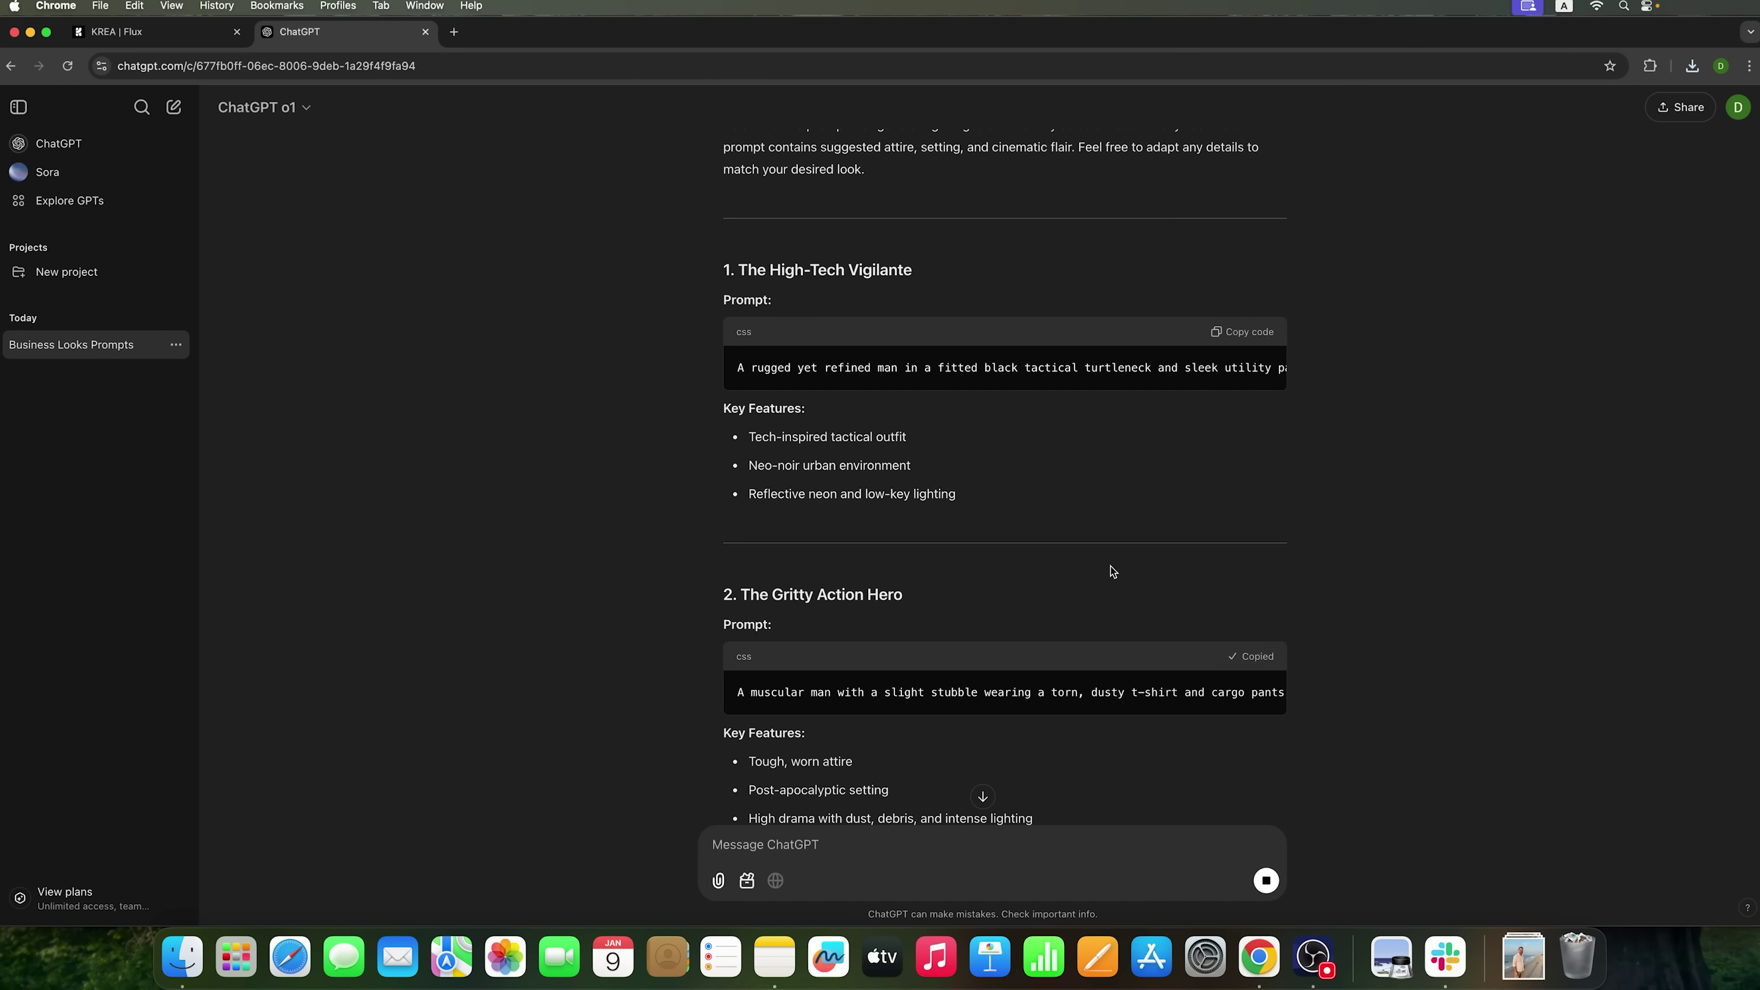
left_click(117, 35)
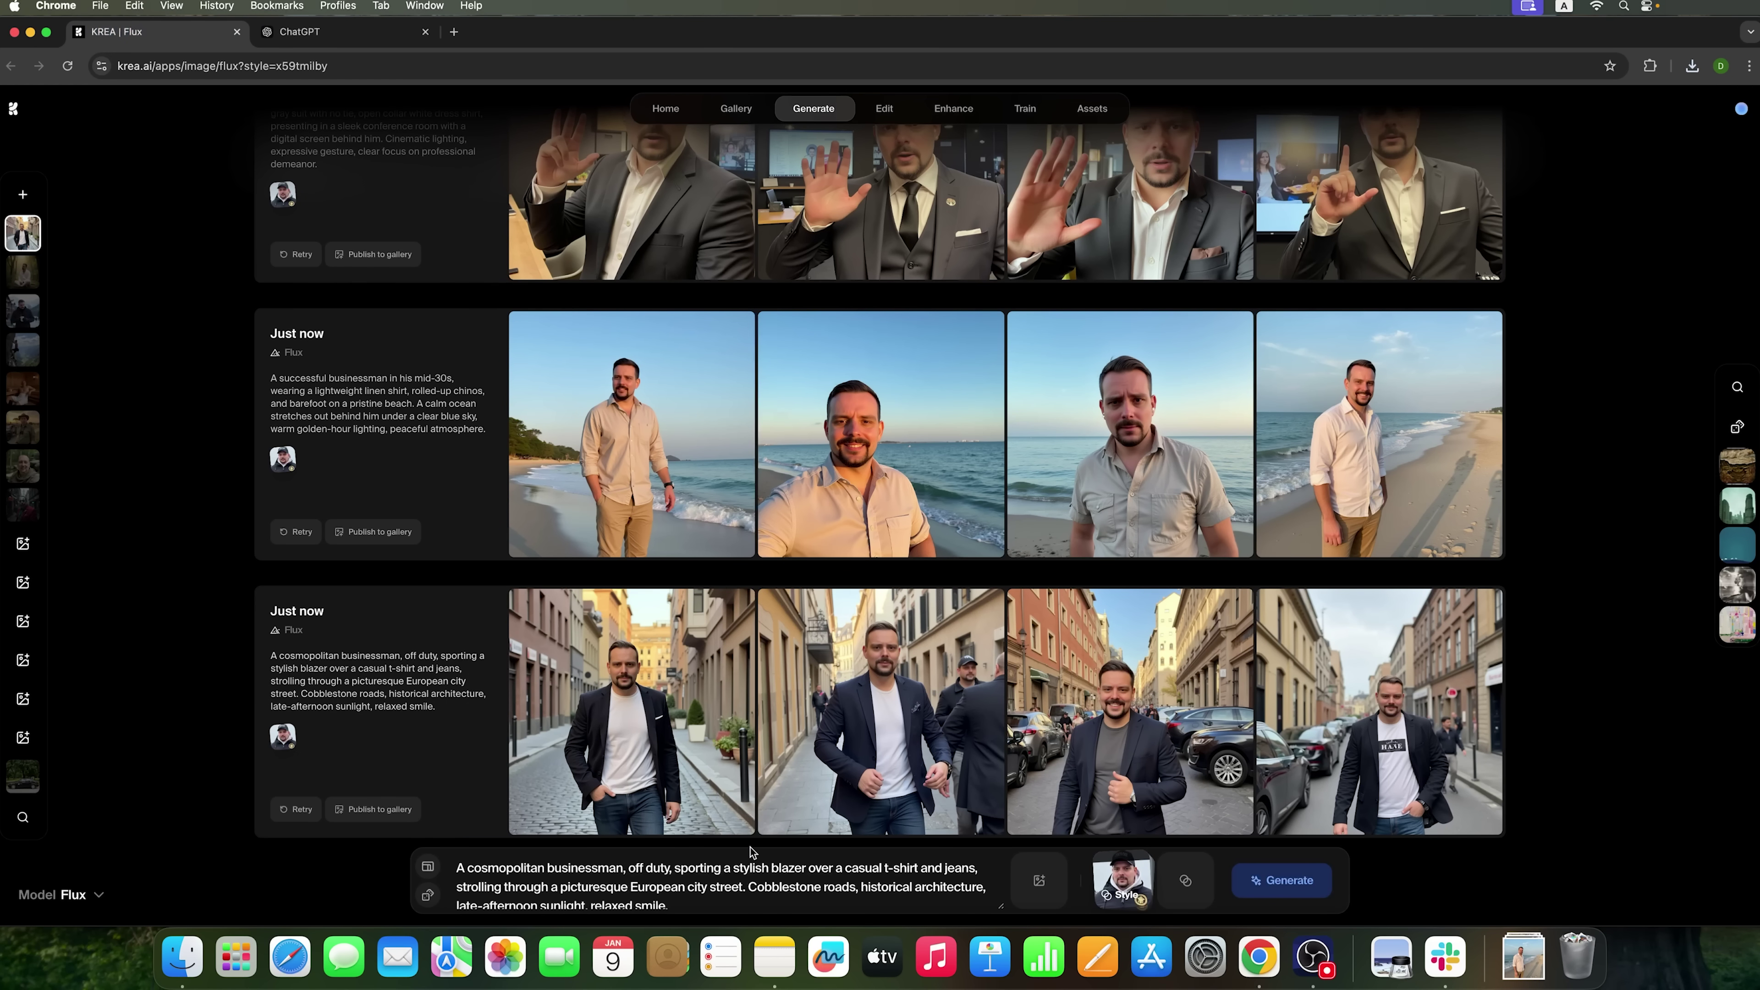
key("super+a")
type("A muscular man with a slight stubble wearing a torn, dusty t-shirt and cargo pants, standing in a post-apocalyptic landscape. Smoke and debris in the background, intense expression, gripping a worn-out weapon, dramatic sunset lighting.")
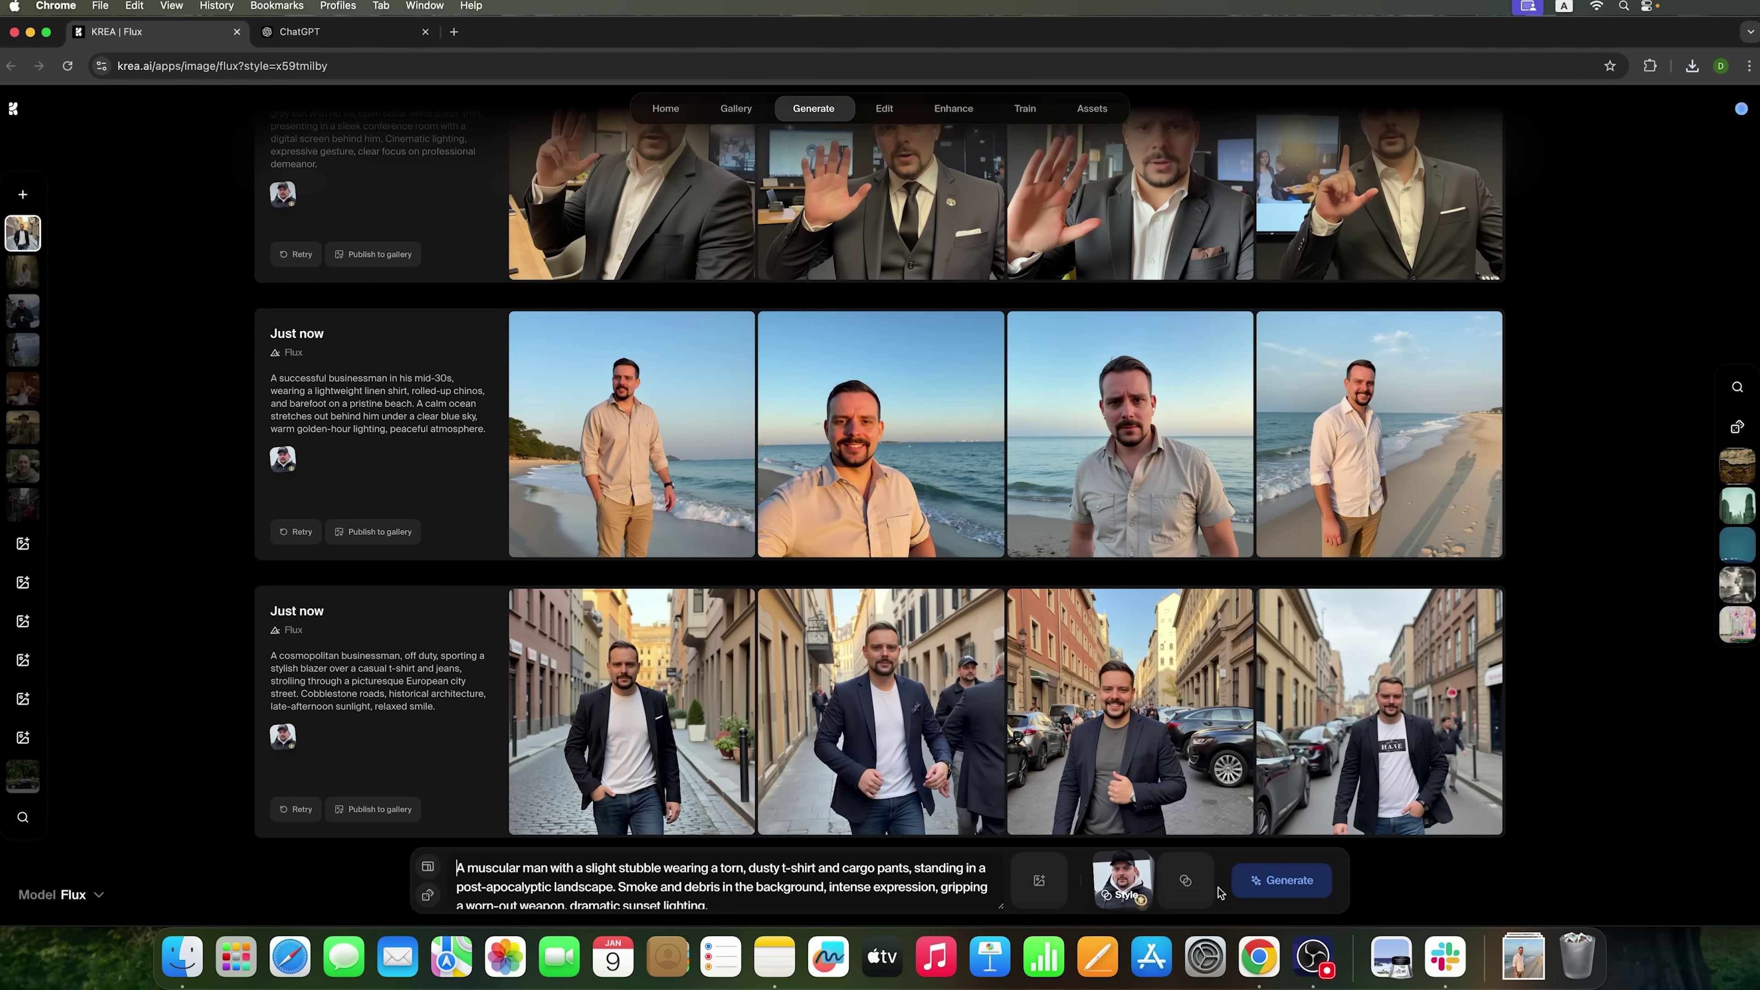
- Generate four dusty-T-shirt post-apocalyptic portraits and enlarge the fourth one
left_click(1236, 886)
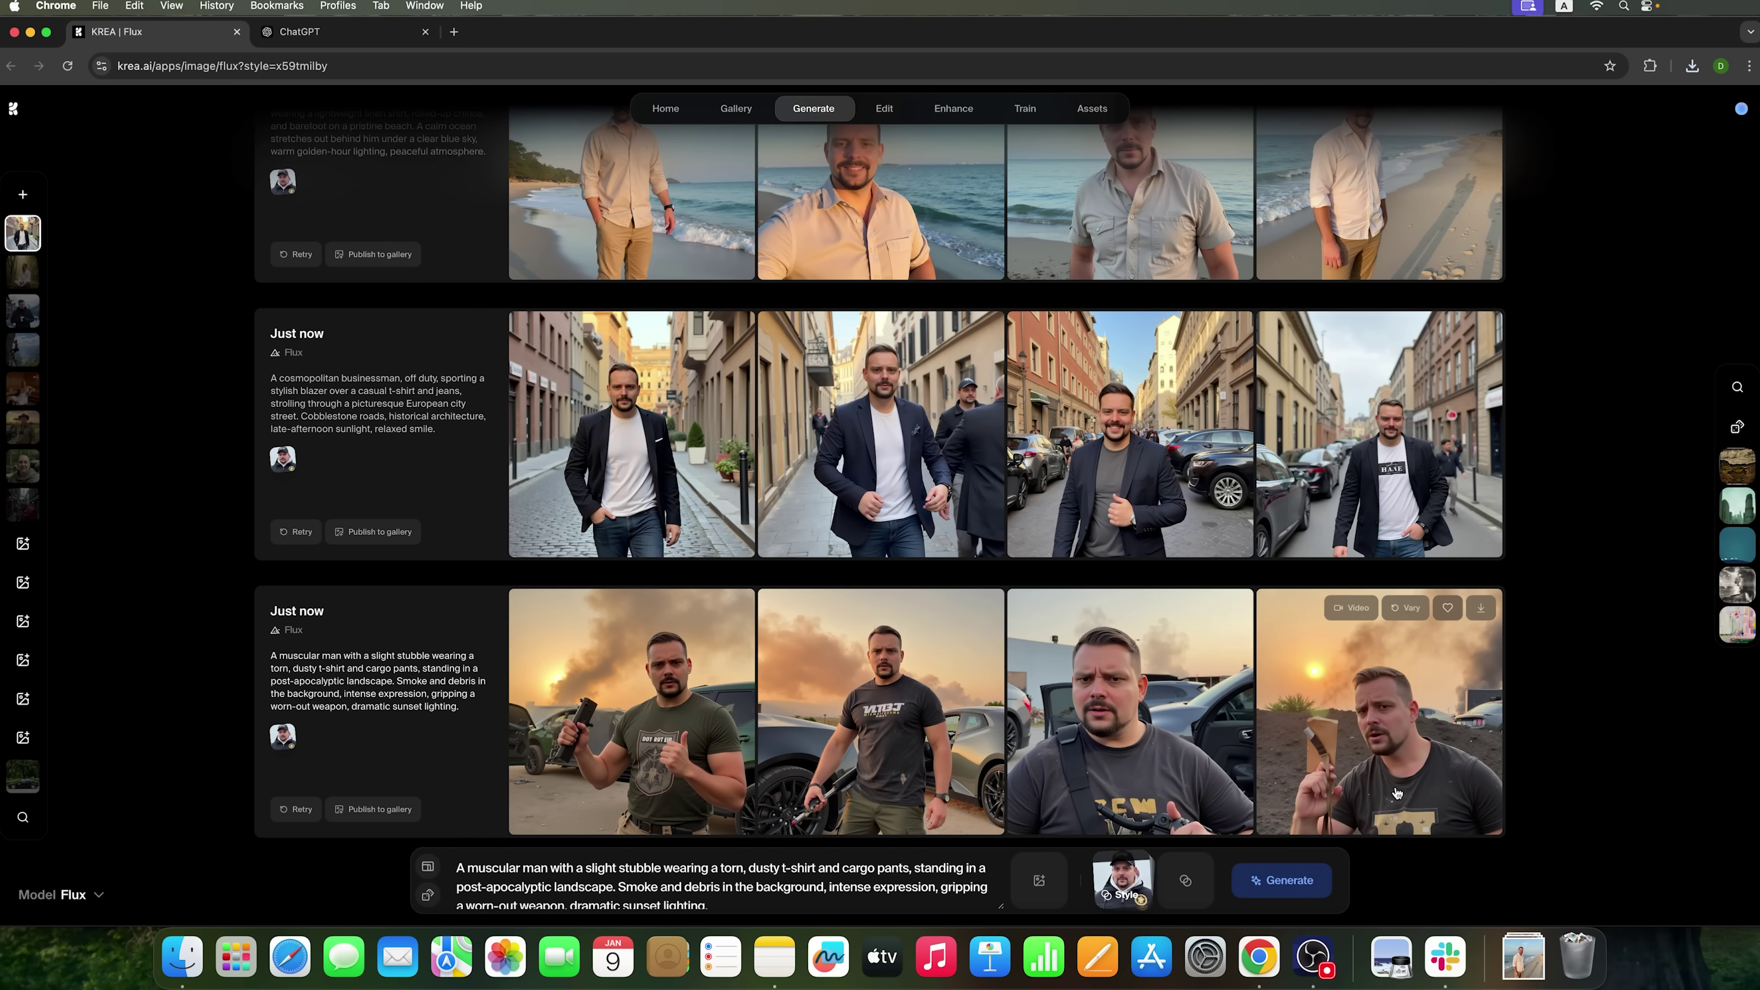
left_click(1340, 778)
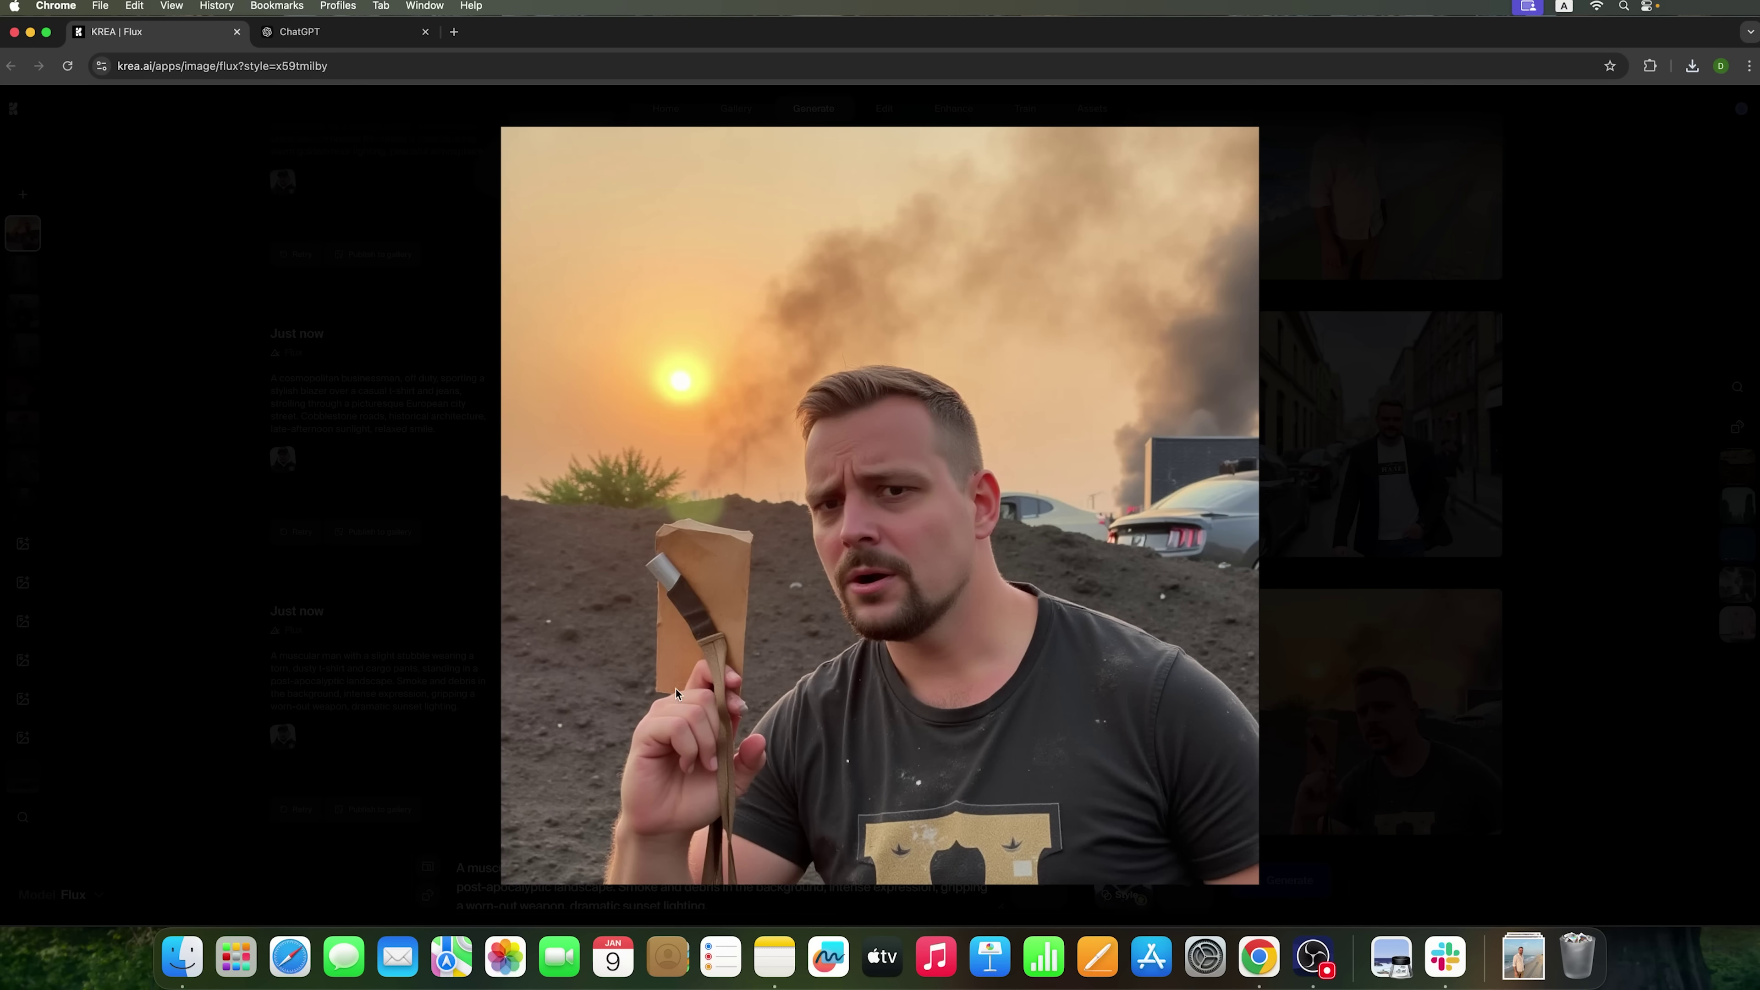
left_click(709, 672)
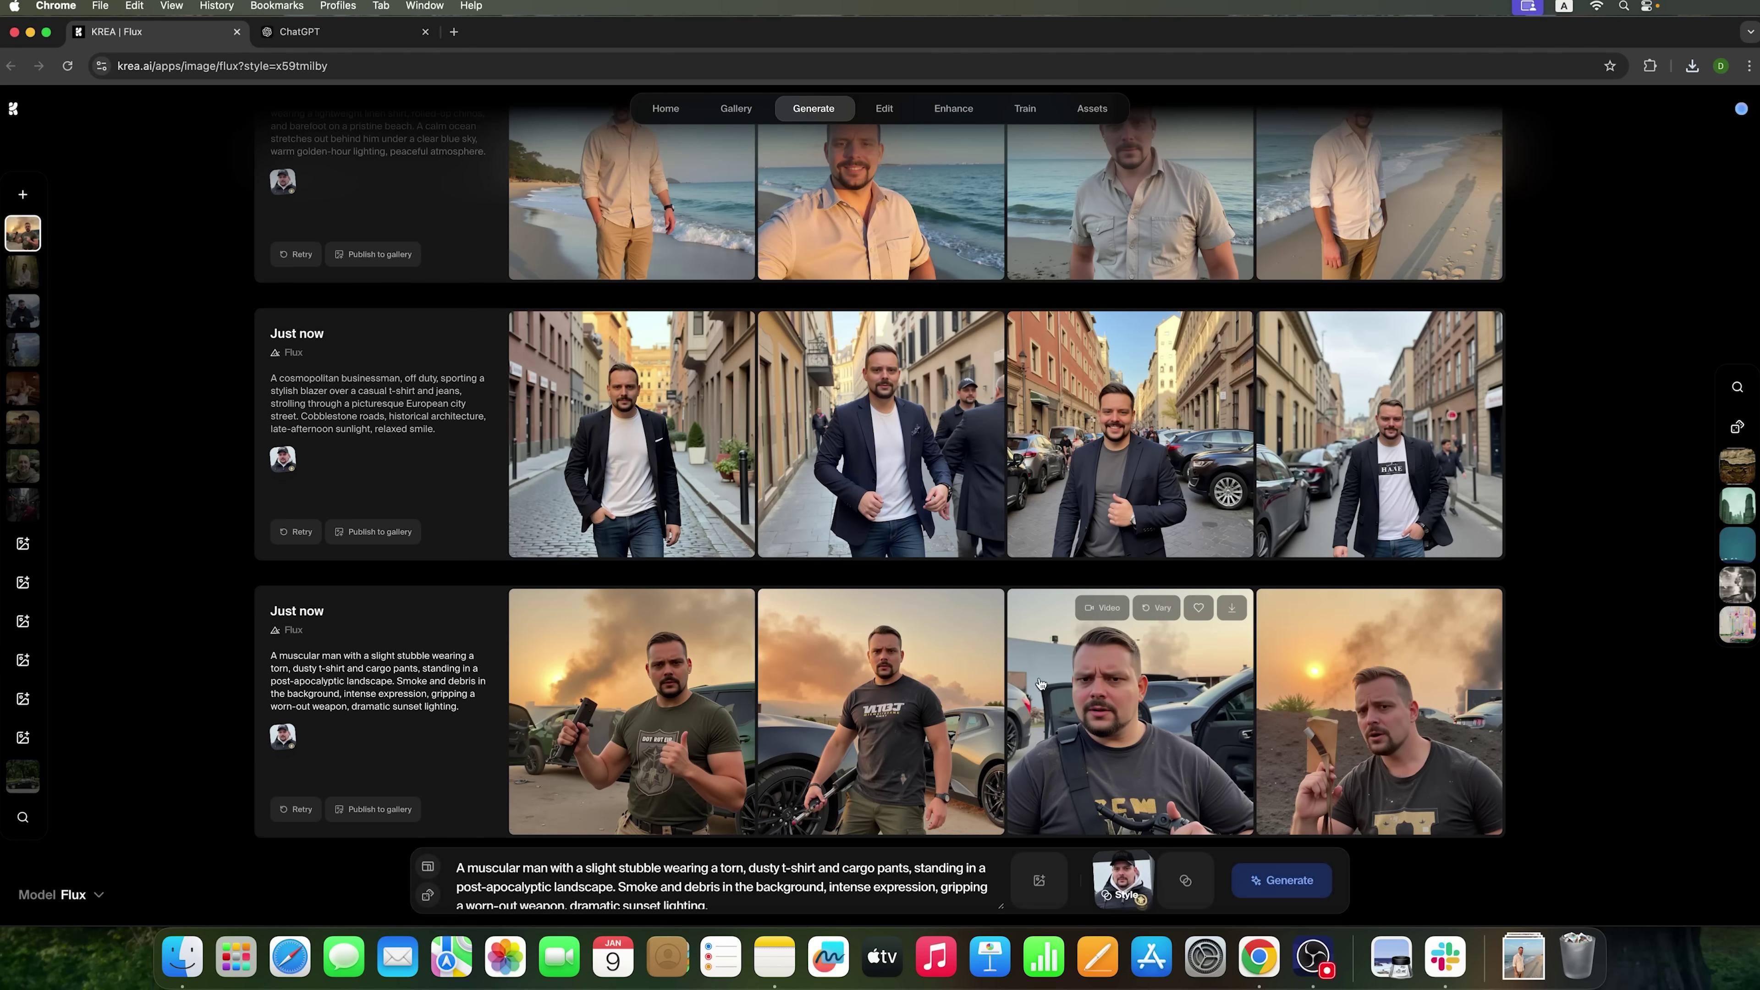
- Copy the Street Racer Rebel prompt from the ChatGPT conversation
left_click(344, 32)
scroll(876, 676, "down", 4)
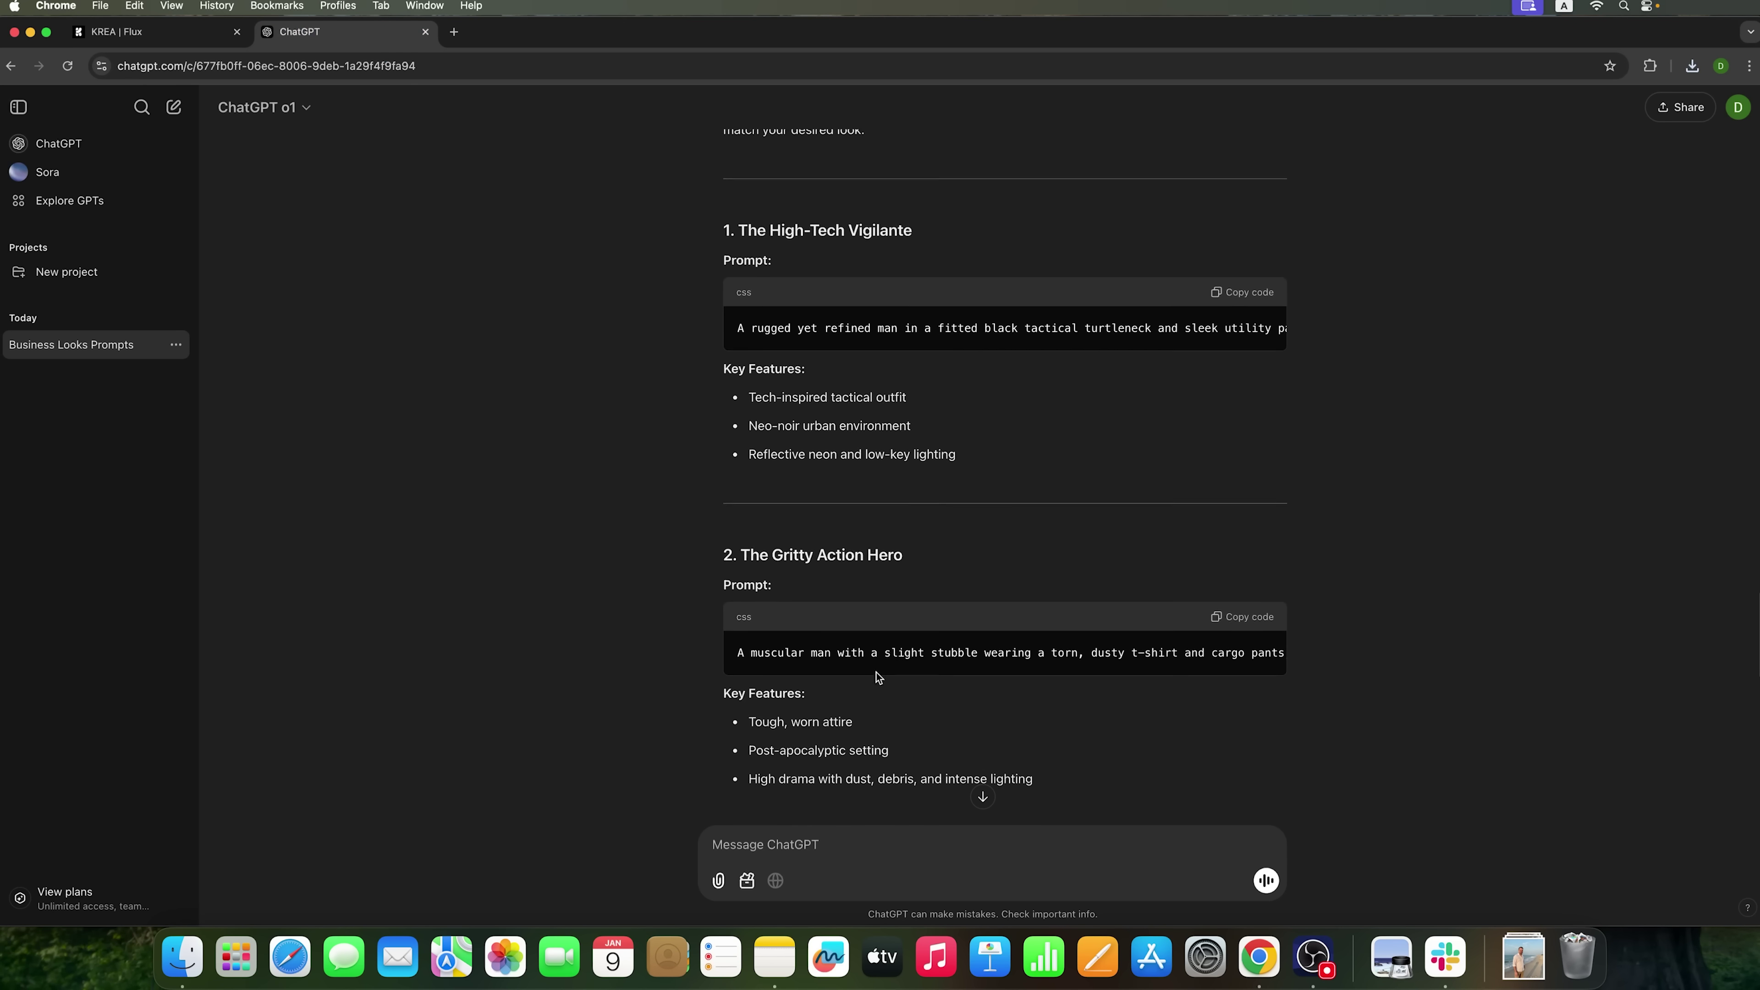
scroll(1248, 678, "down", 3)
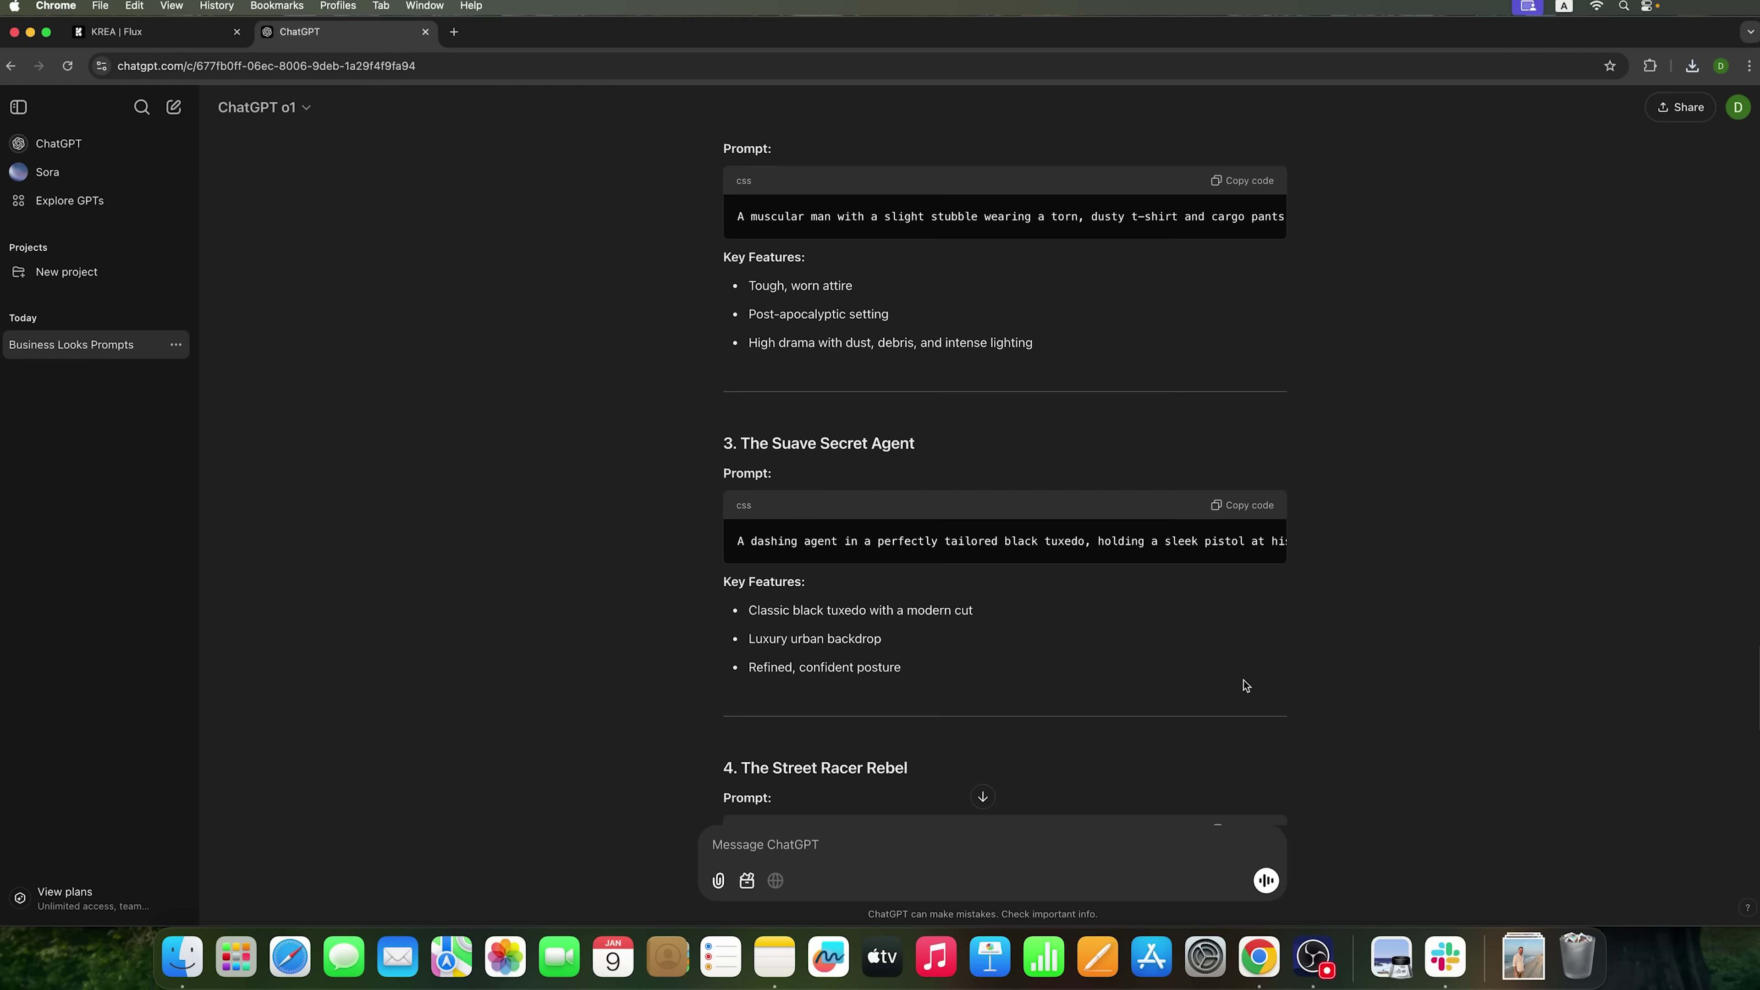
scroll(1243, 679, "down", 2)
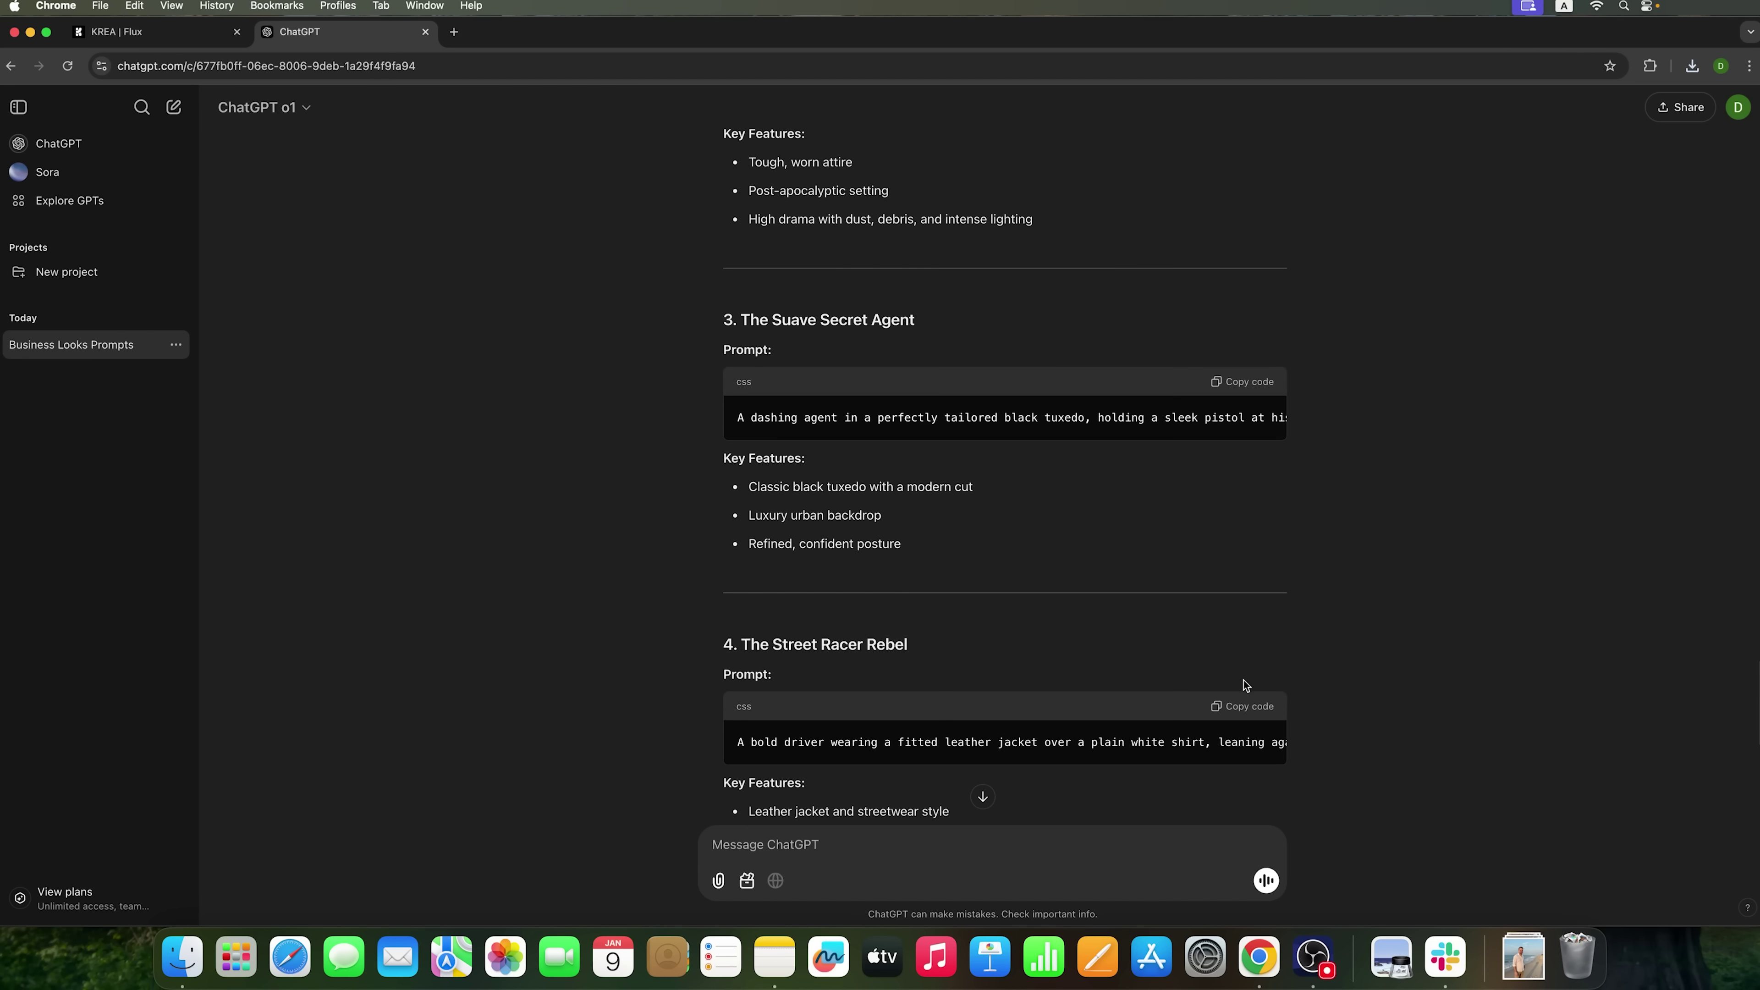
left_click(1243, 706)
- Replace Krea's prompt with the Street Racer Rebel prompt and generate four leather-jacket night portraits
left_click(152, 32)
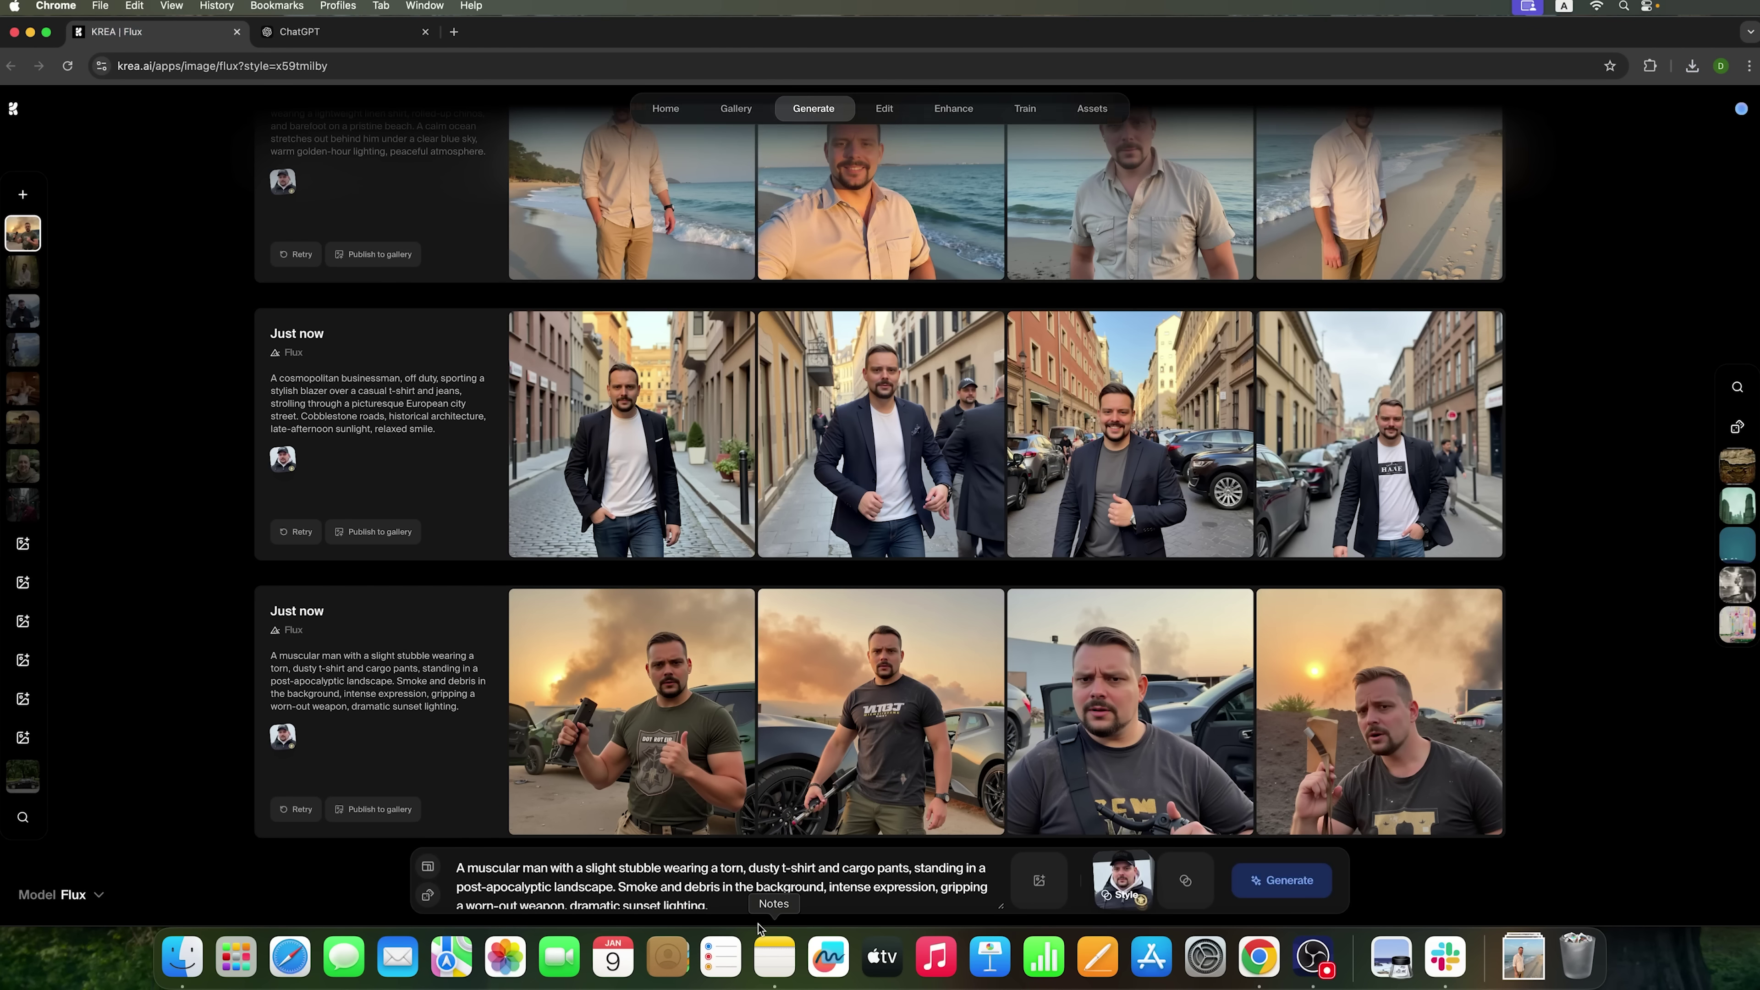
key("super+a")
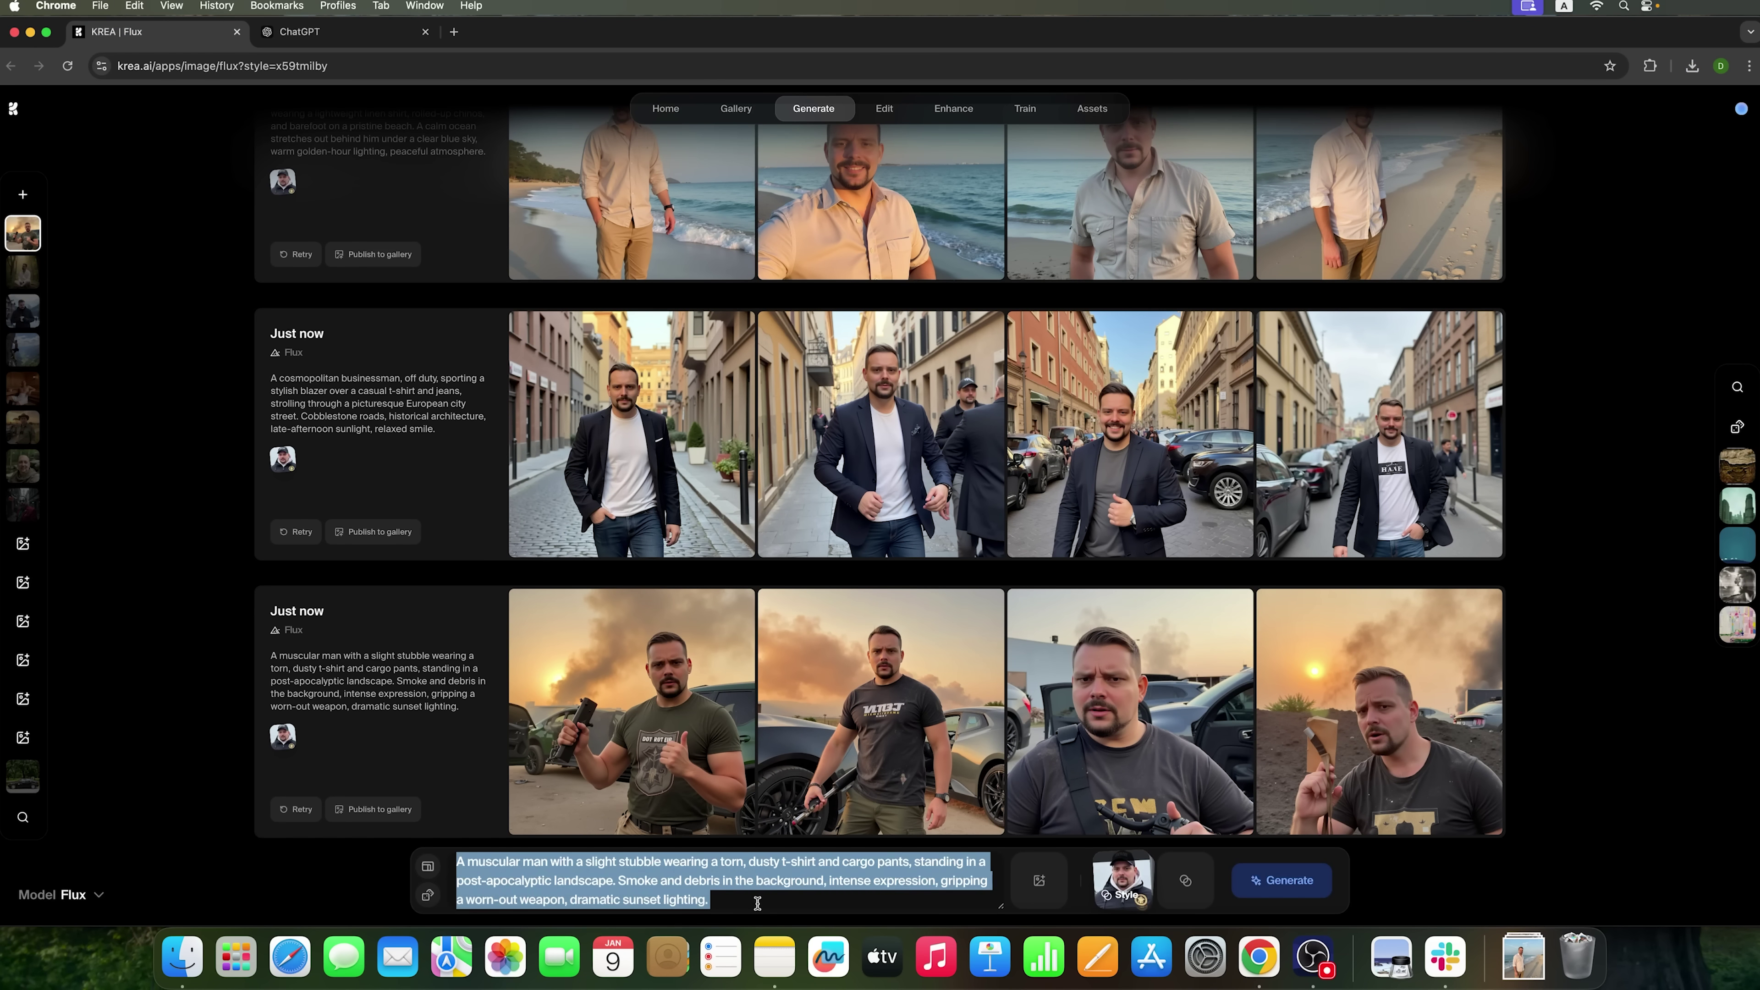
key("super+v")
left_click(1245, 869)
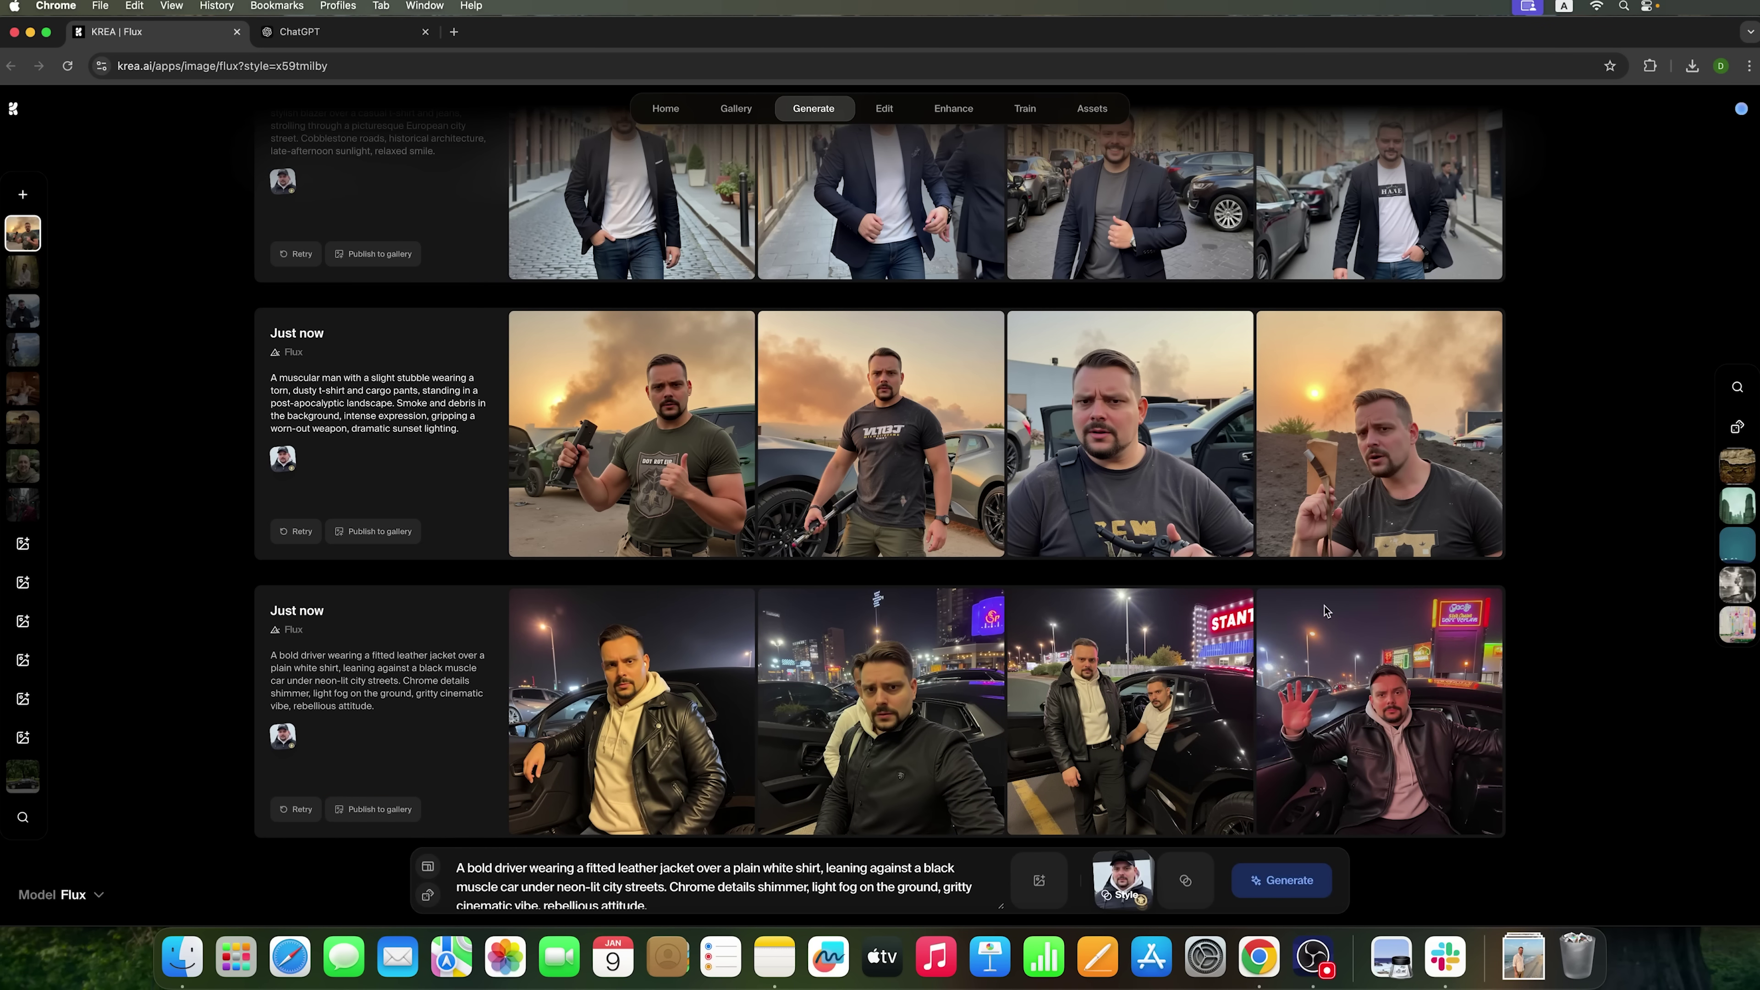
- Enlarge the third street racer and second cosmopolitan businessman portraits to inspect them
left_click(1132, 705)
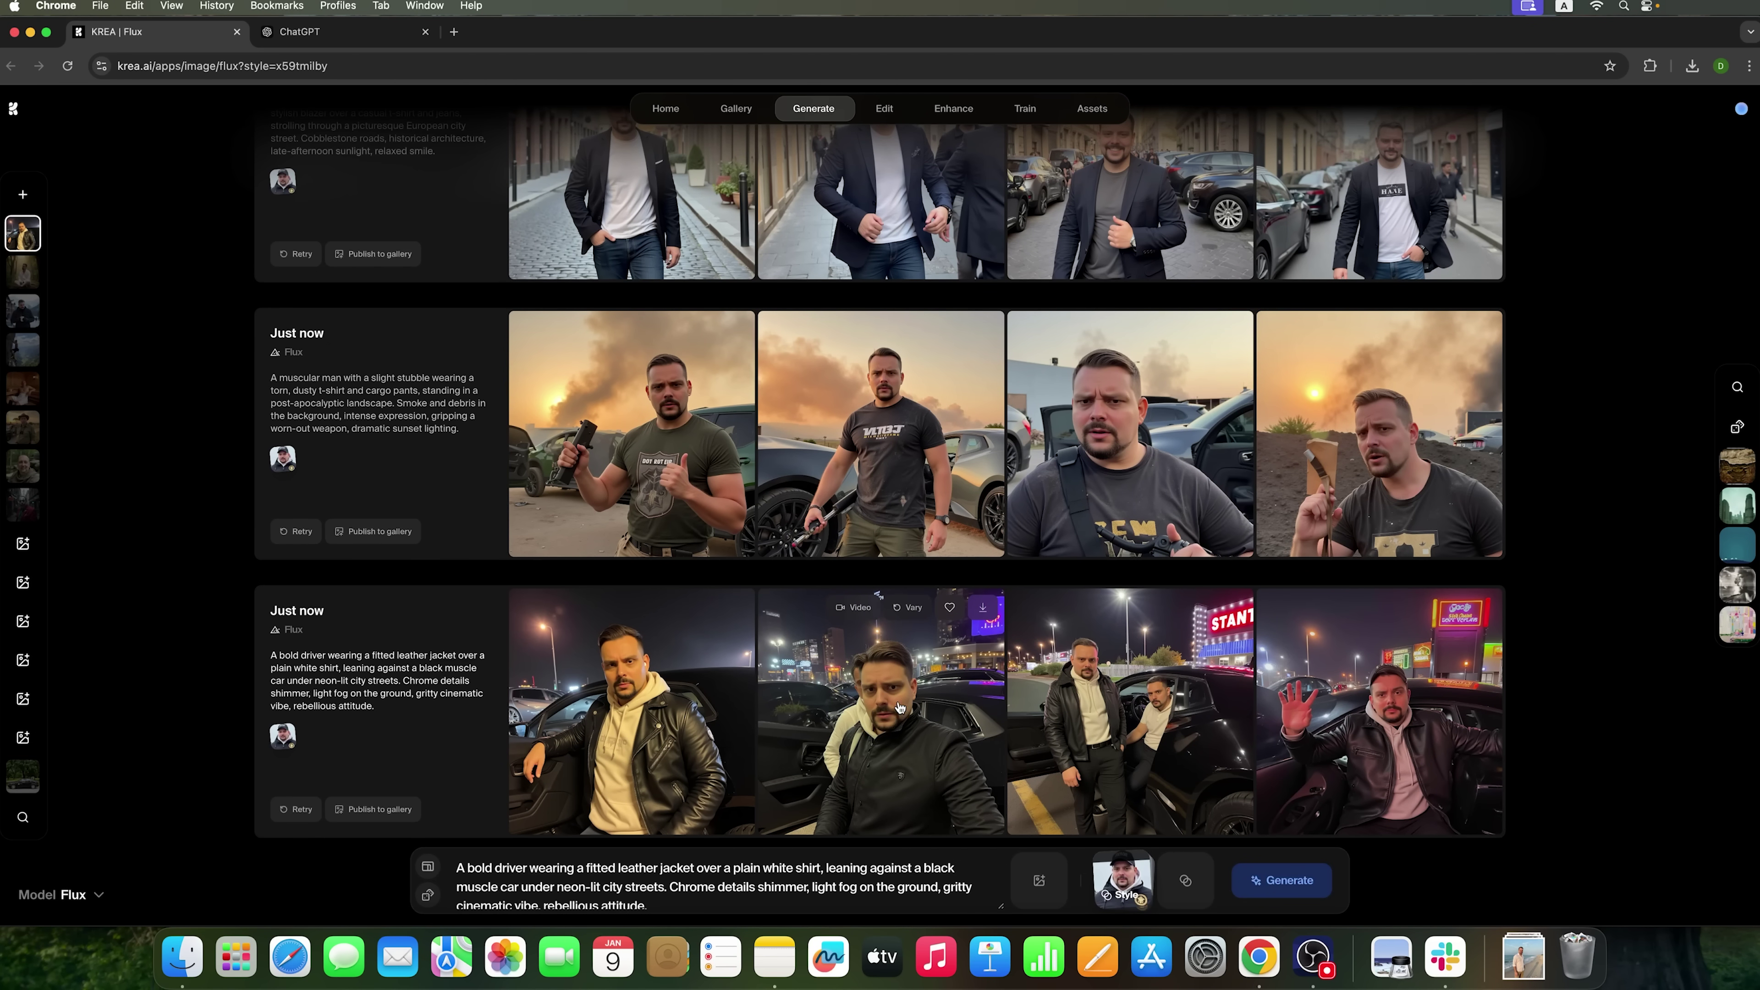
scroll(1042, 551, "up", 2)
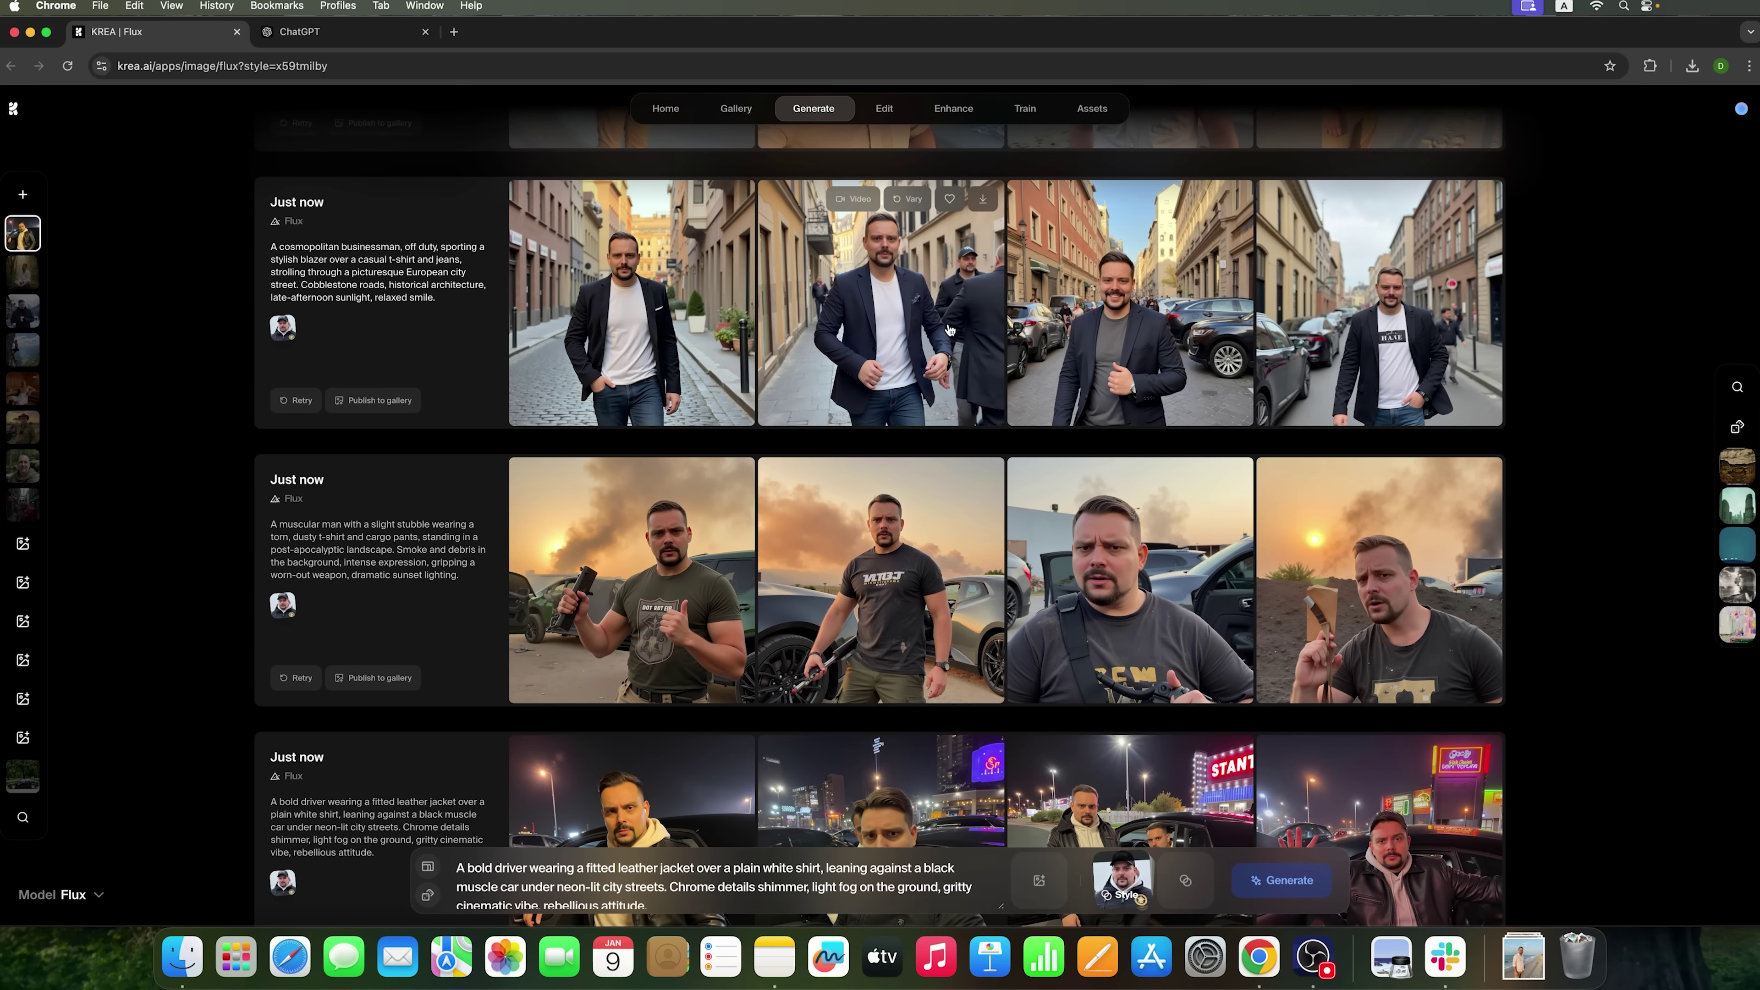
left_click(952, 326)
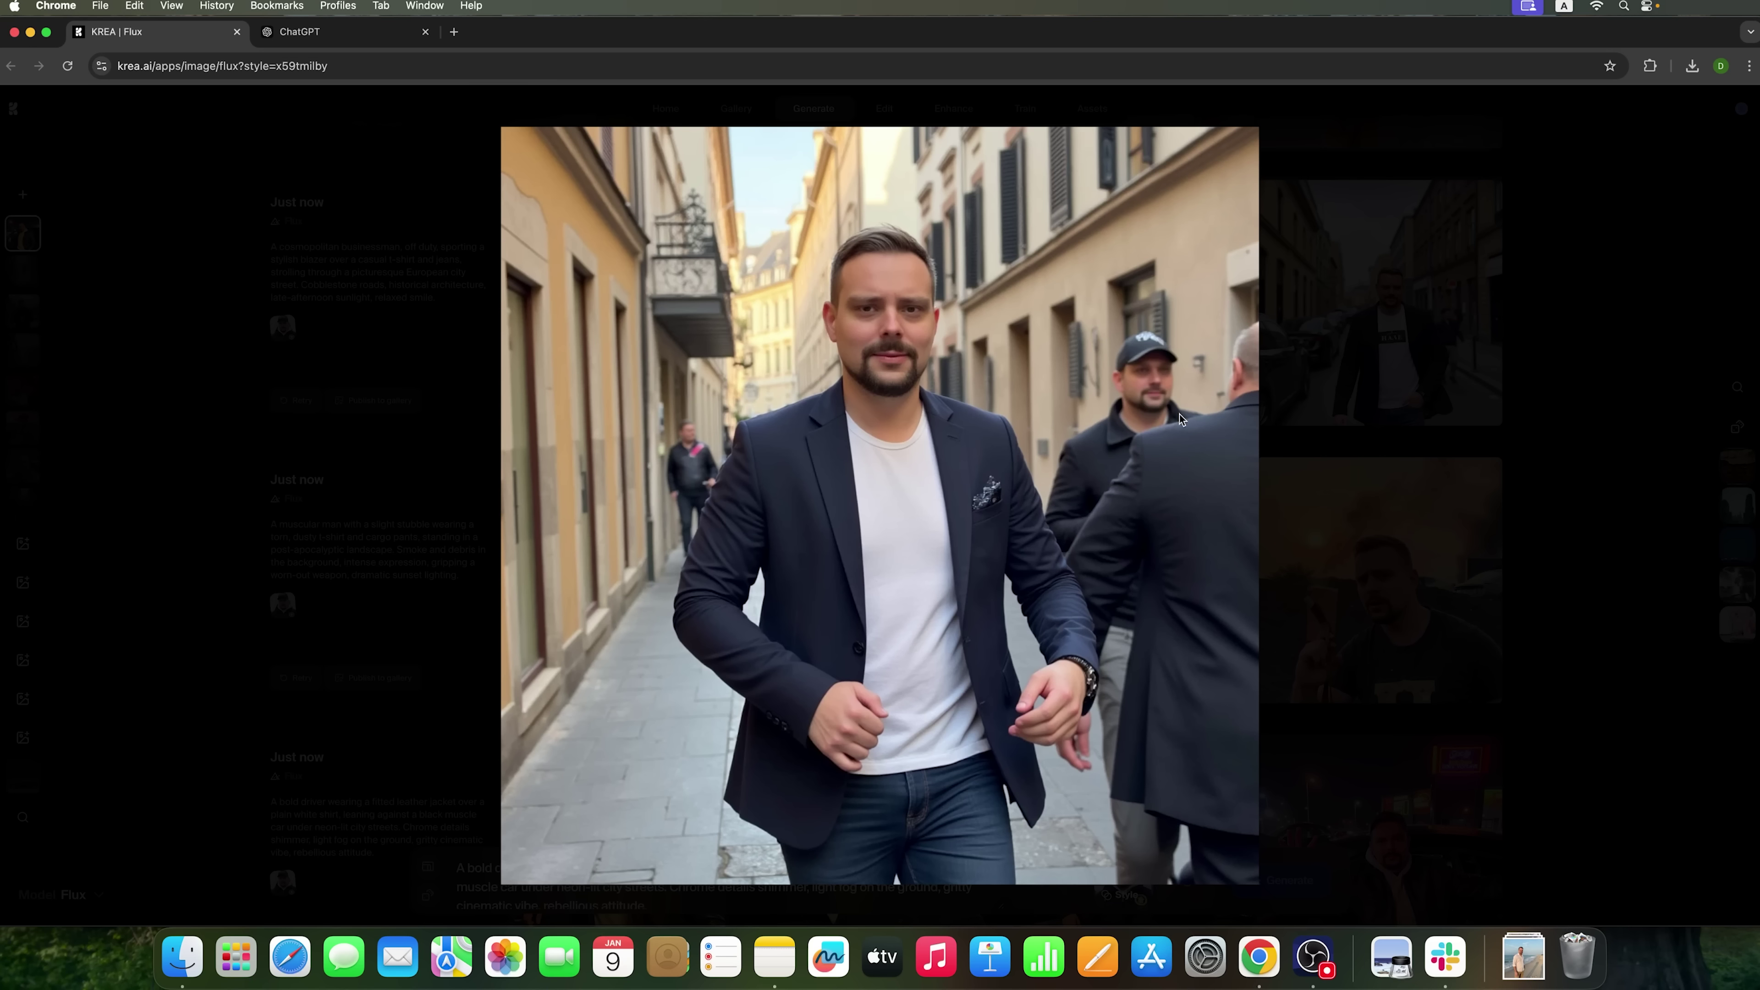
left_click(1302, 574)
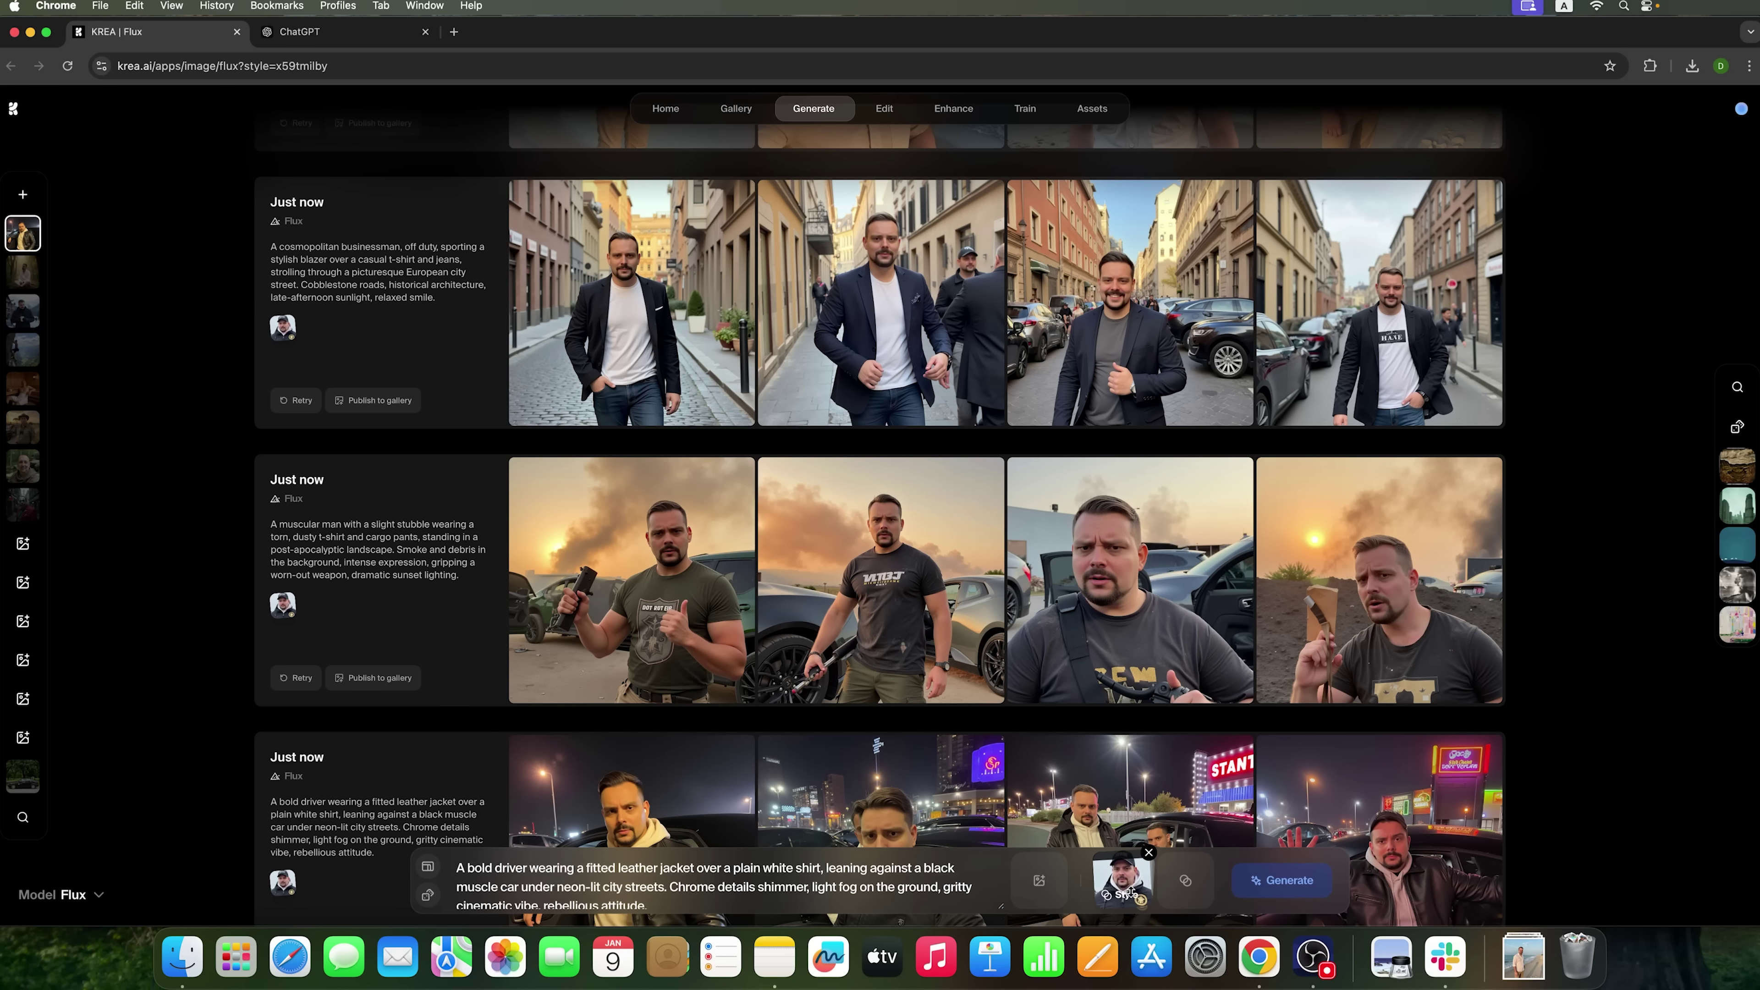
mouse_move(1130, 683)
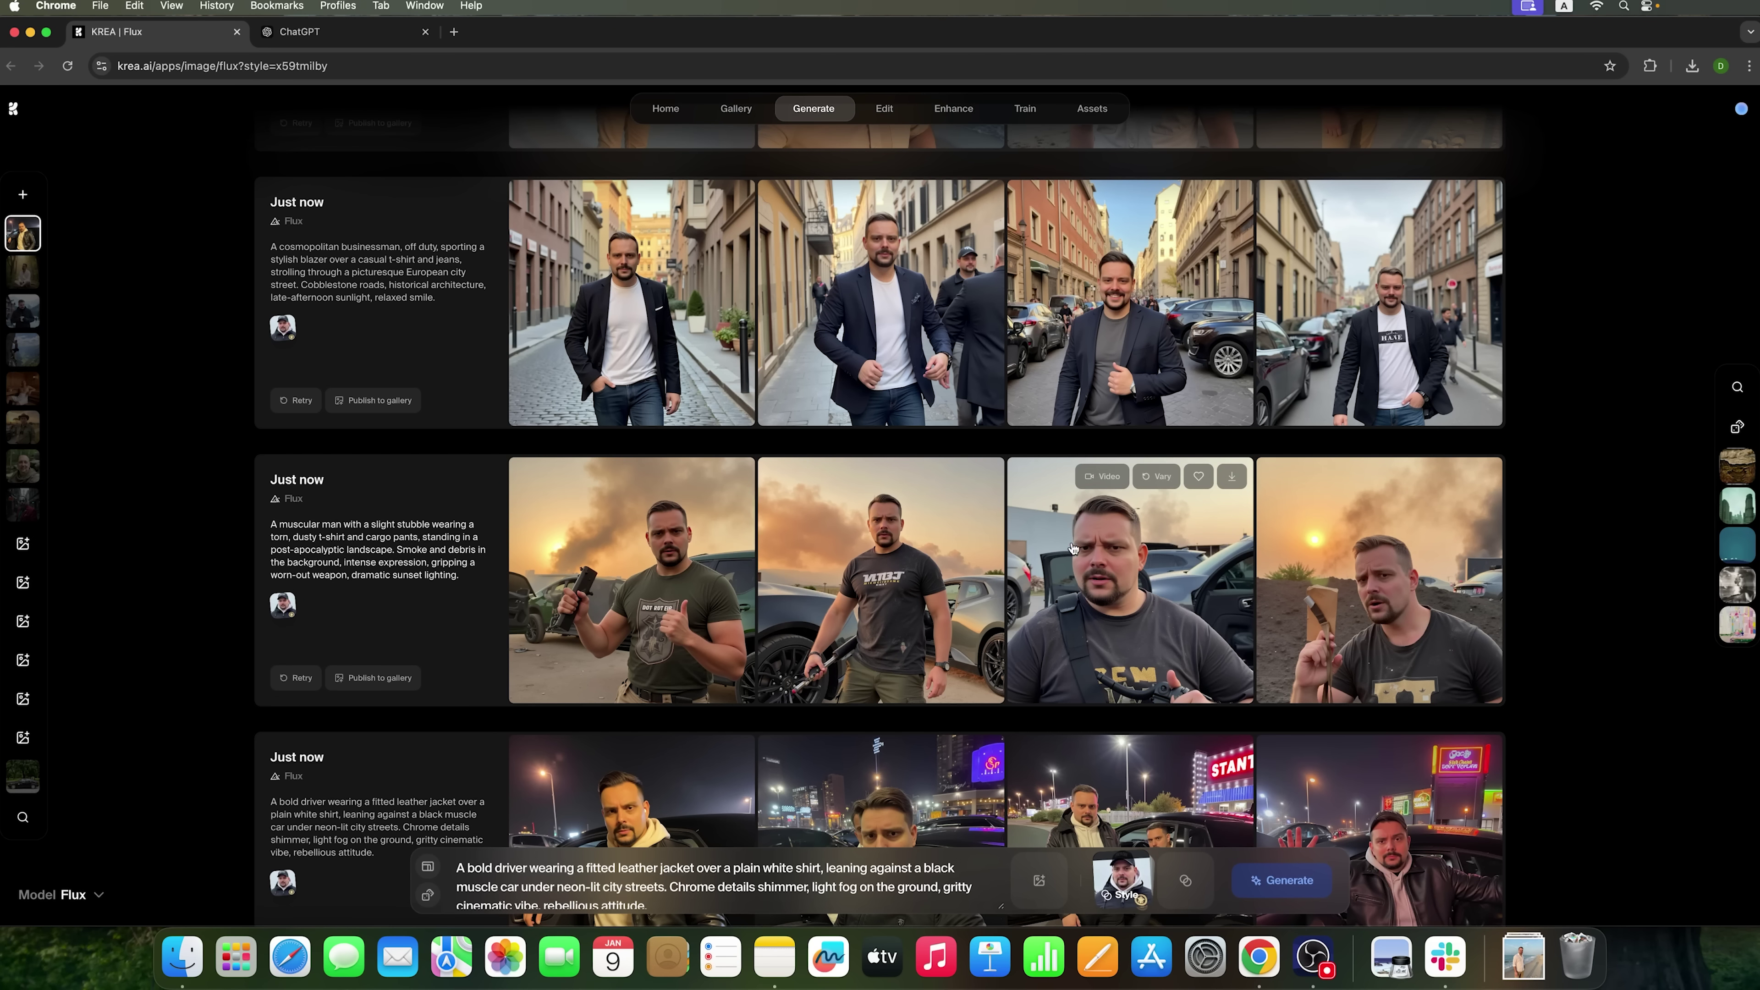
scroll(1141, 652, "down", 3)
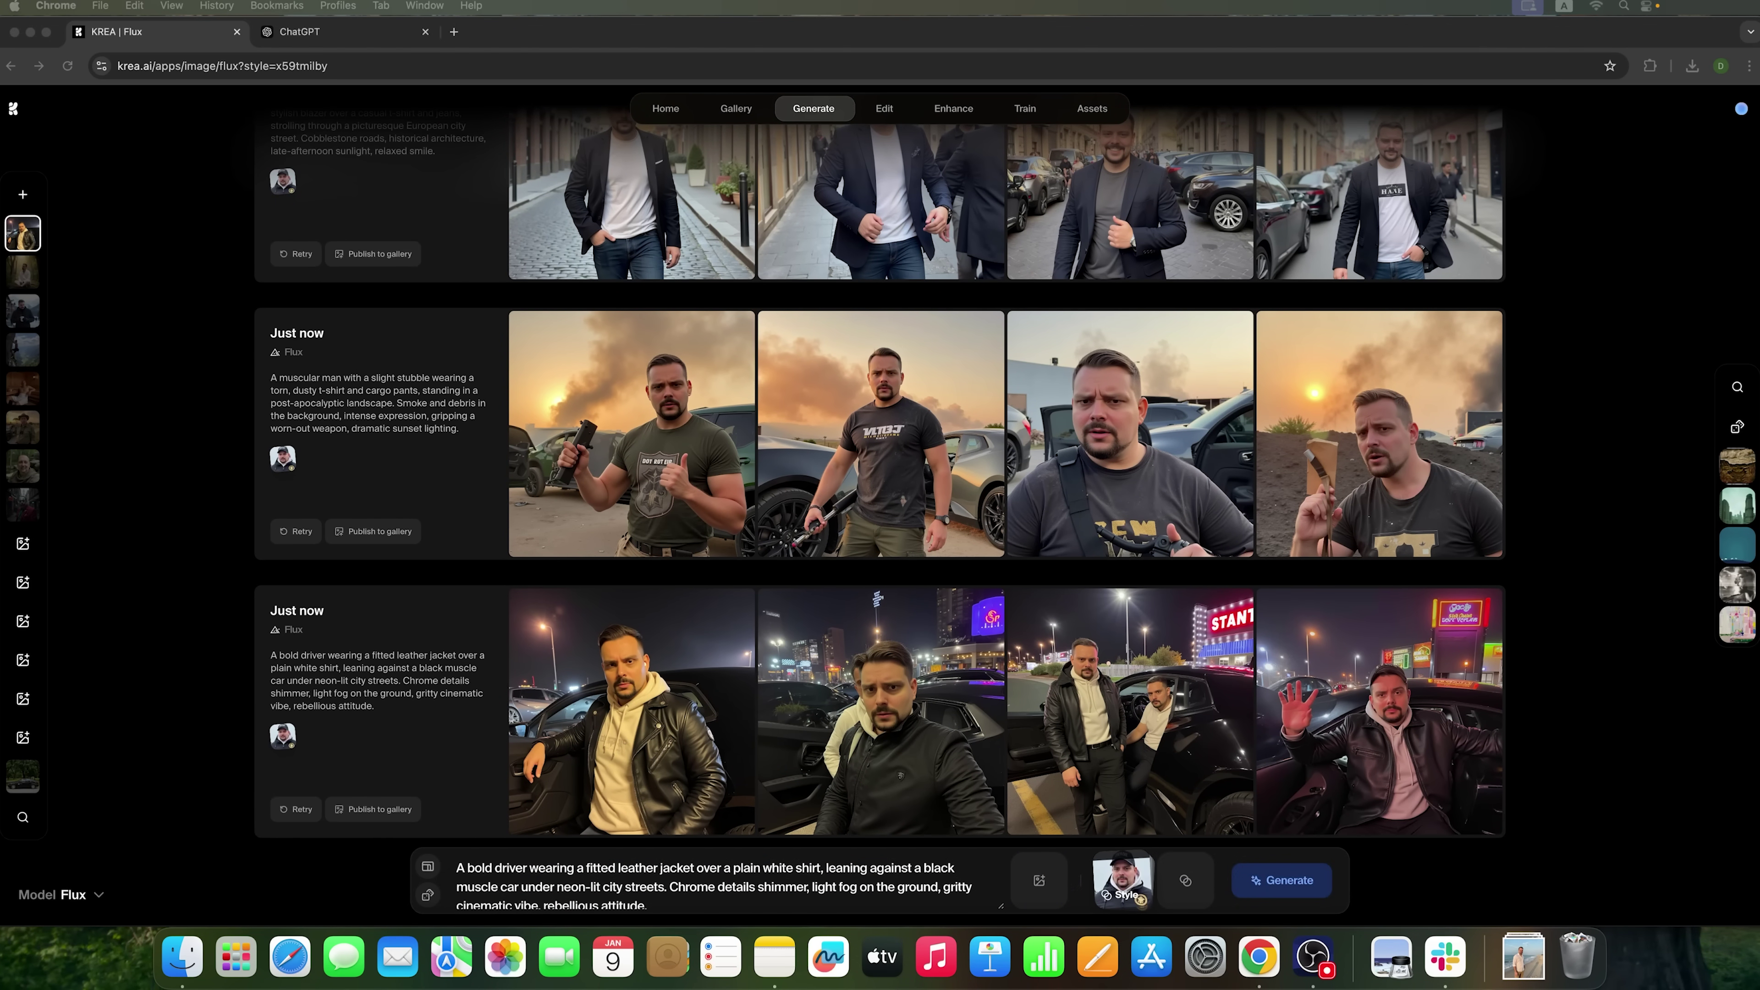
- Ask ChatGPT for five anime-character portrait prompts
left_click(305, 31)
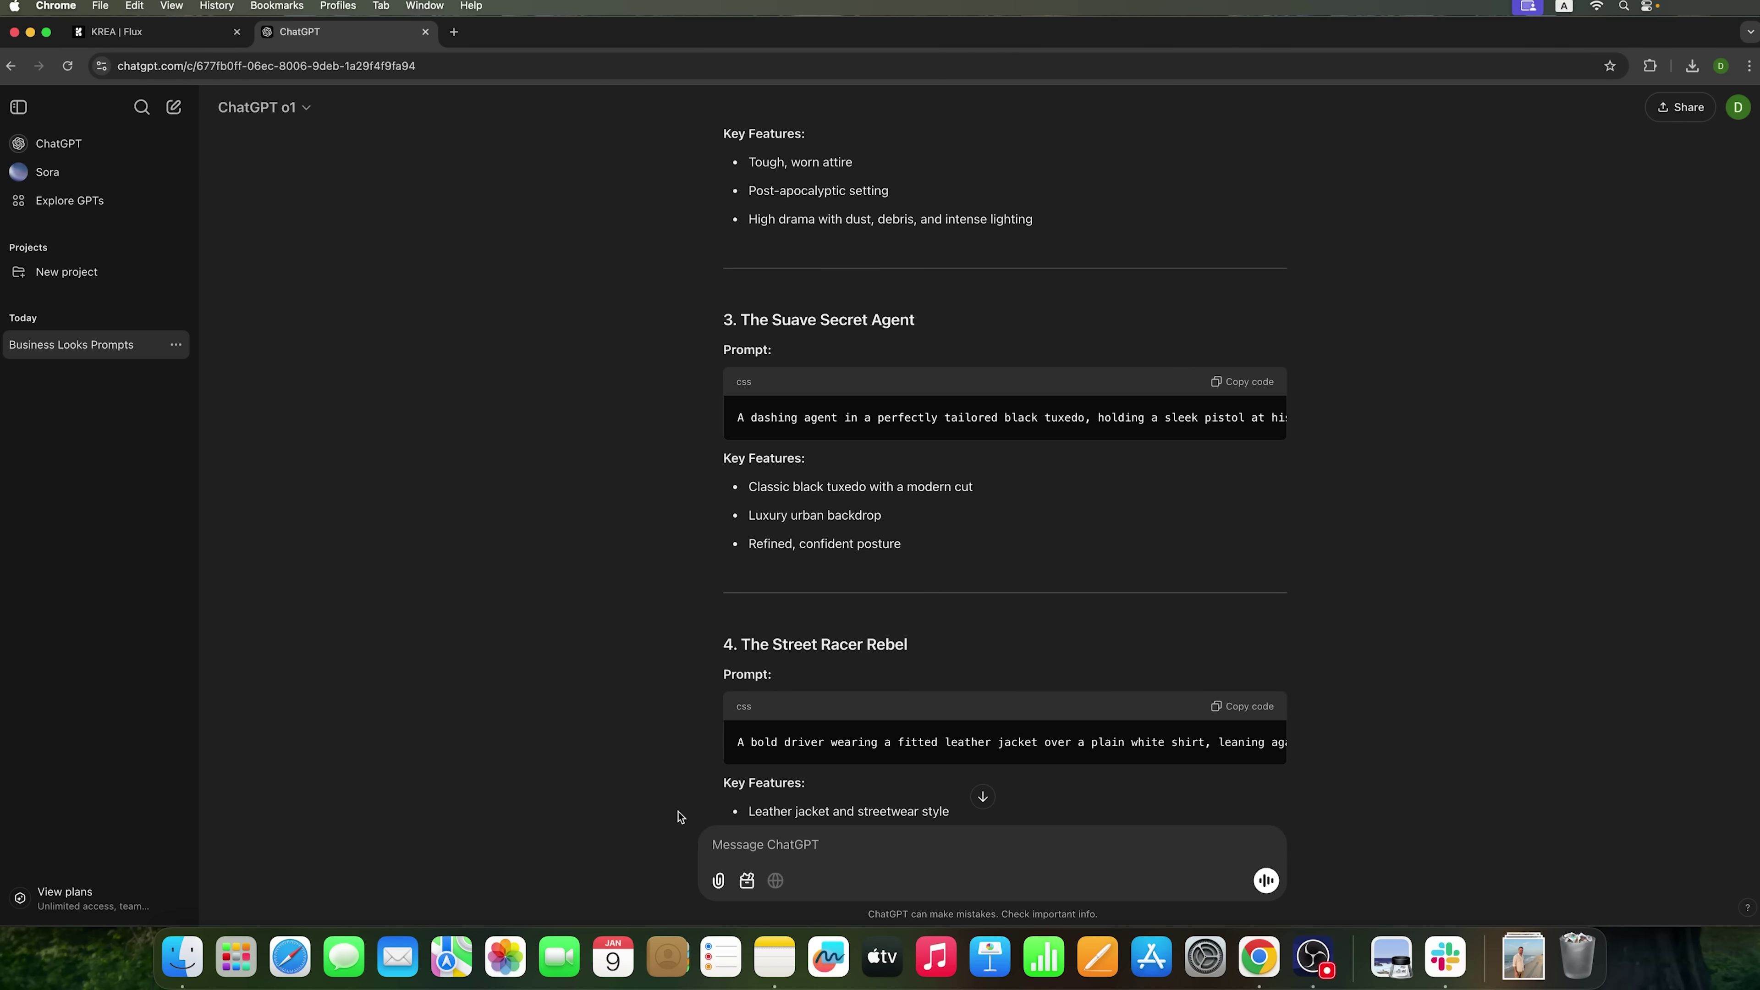
type("Make 5 more prompts where there will be a man in the style of anime characters")
left_click(1265, 880)
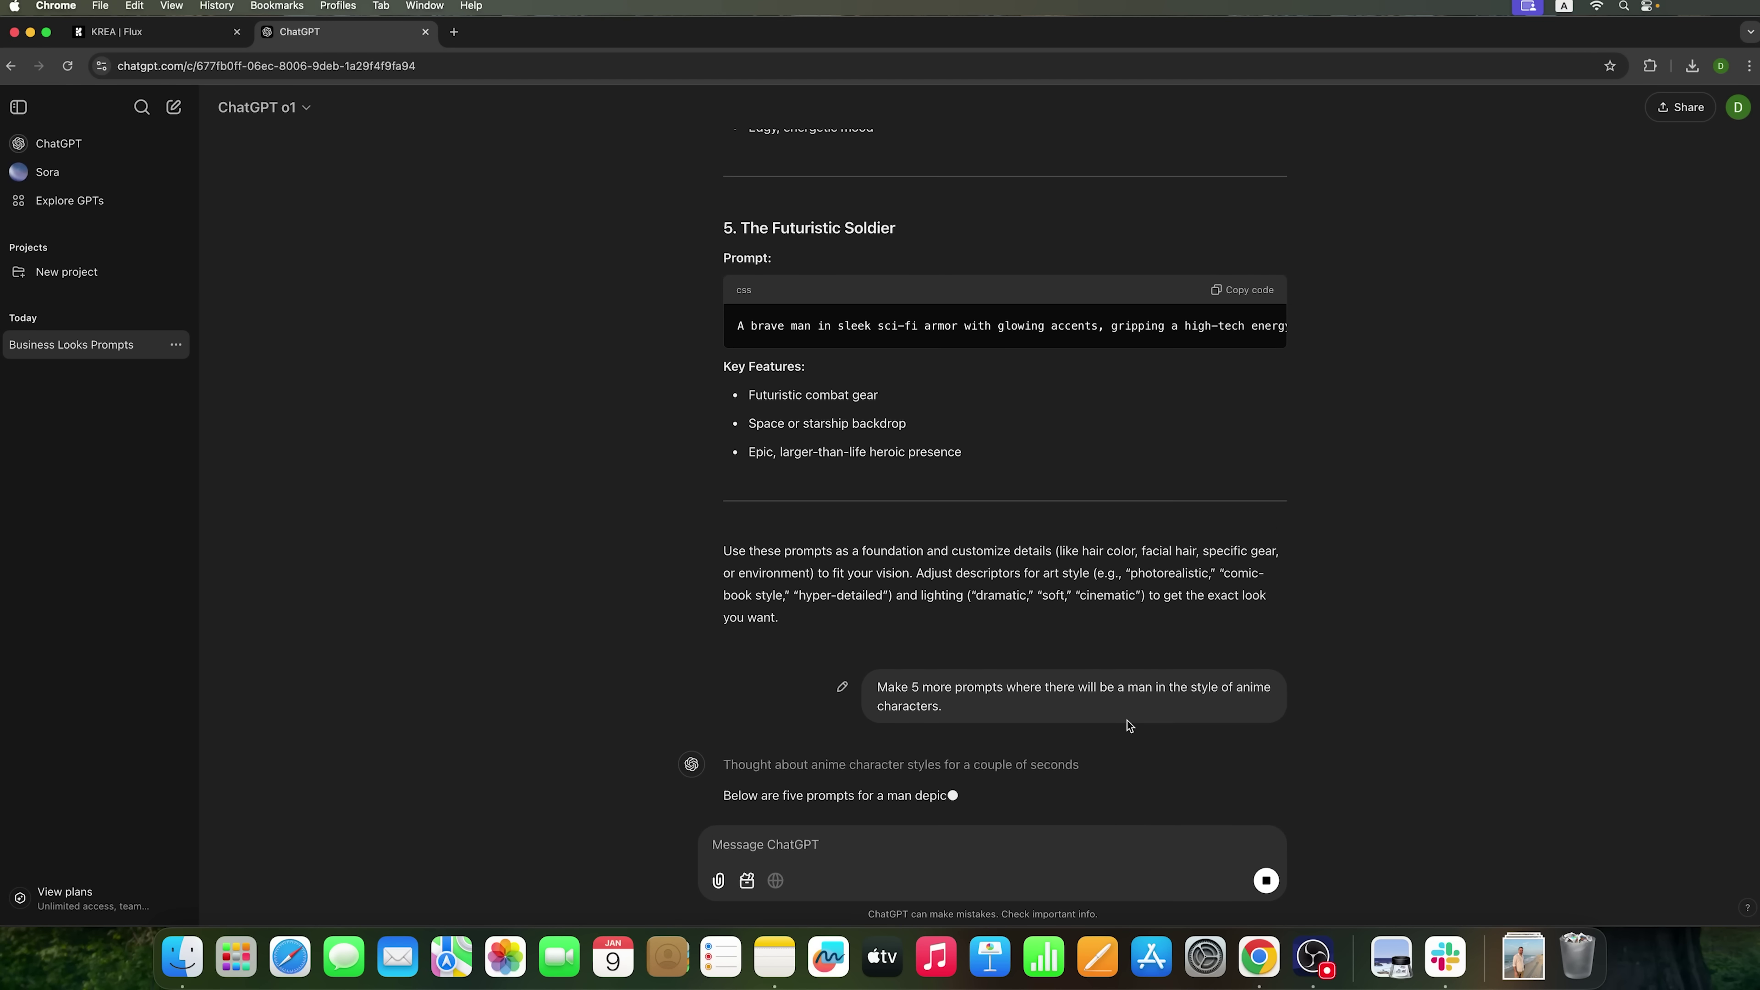
scroll(1109, 477, "up", 3)
scroll(1178, 416, "down", 2)
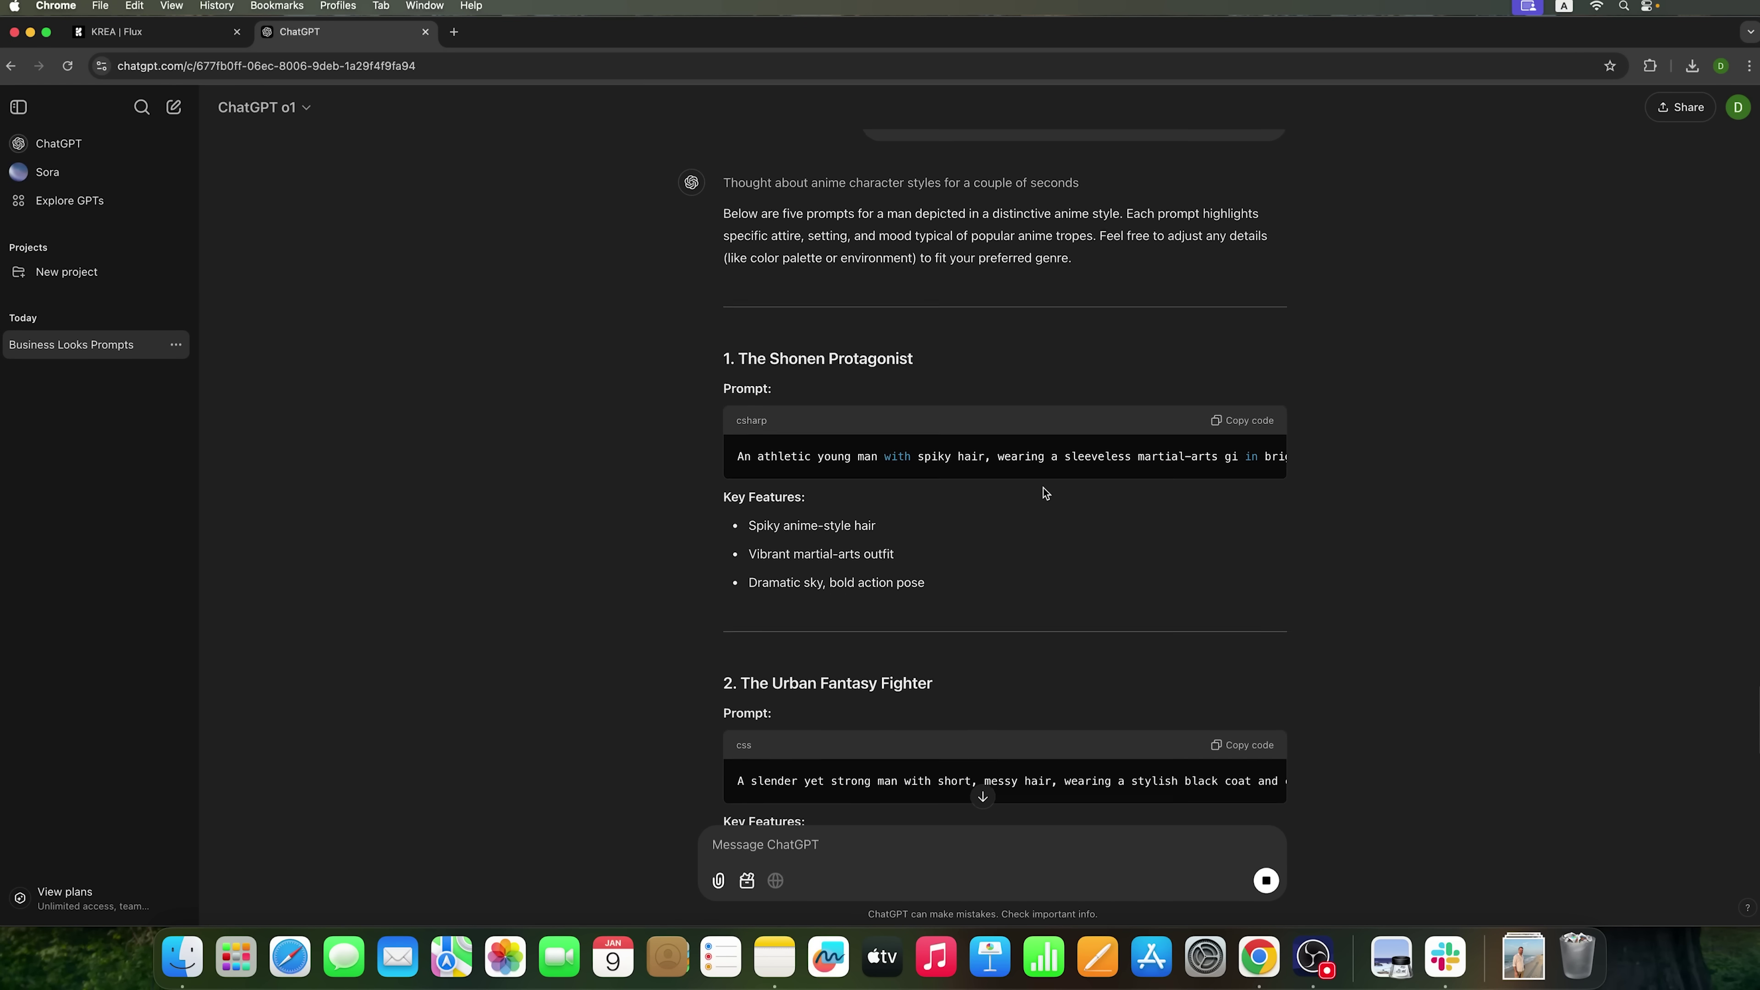
- Copy the Shonen Protagonist prompt into Krea's prompt box, replacing the old text
left_click(1244, 392)
left_click(201, 26)
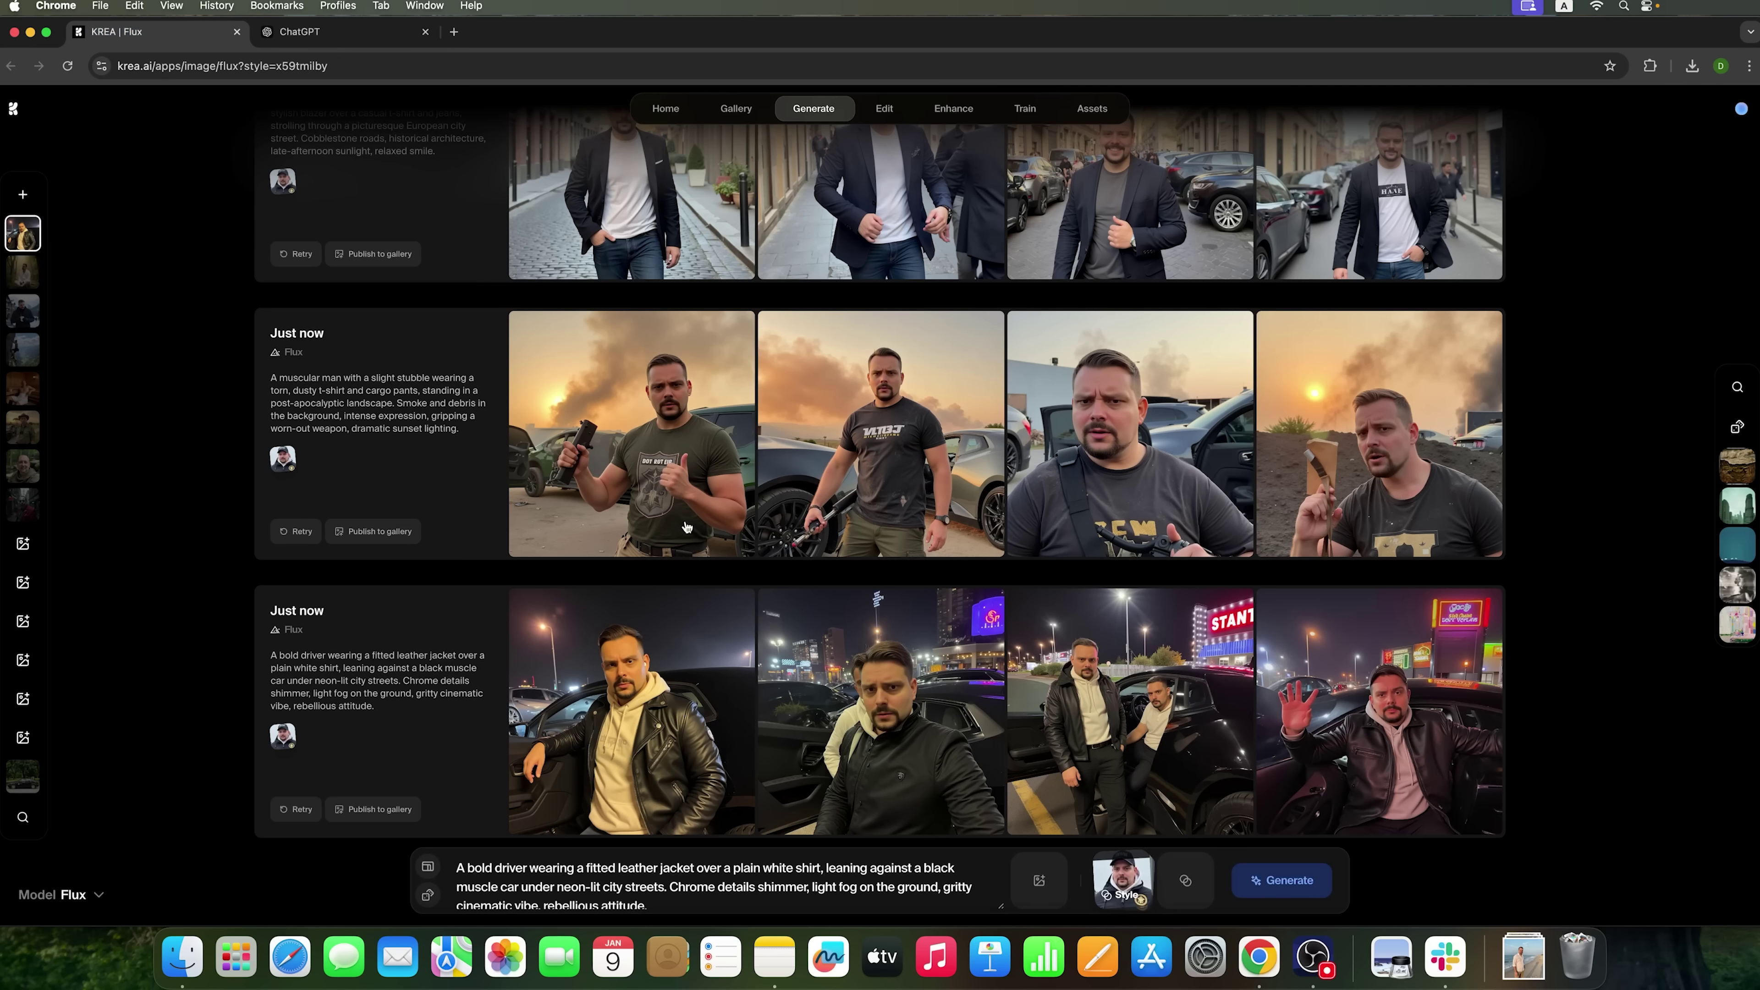
triple_click(827, 897)
key("super+v")
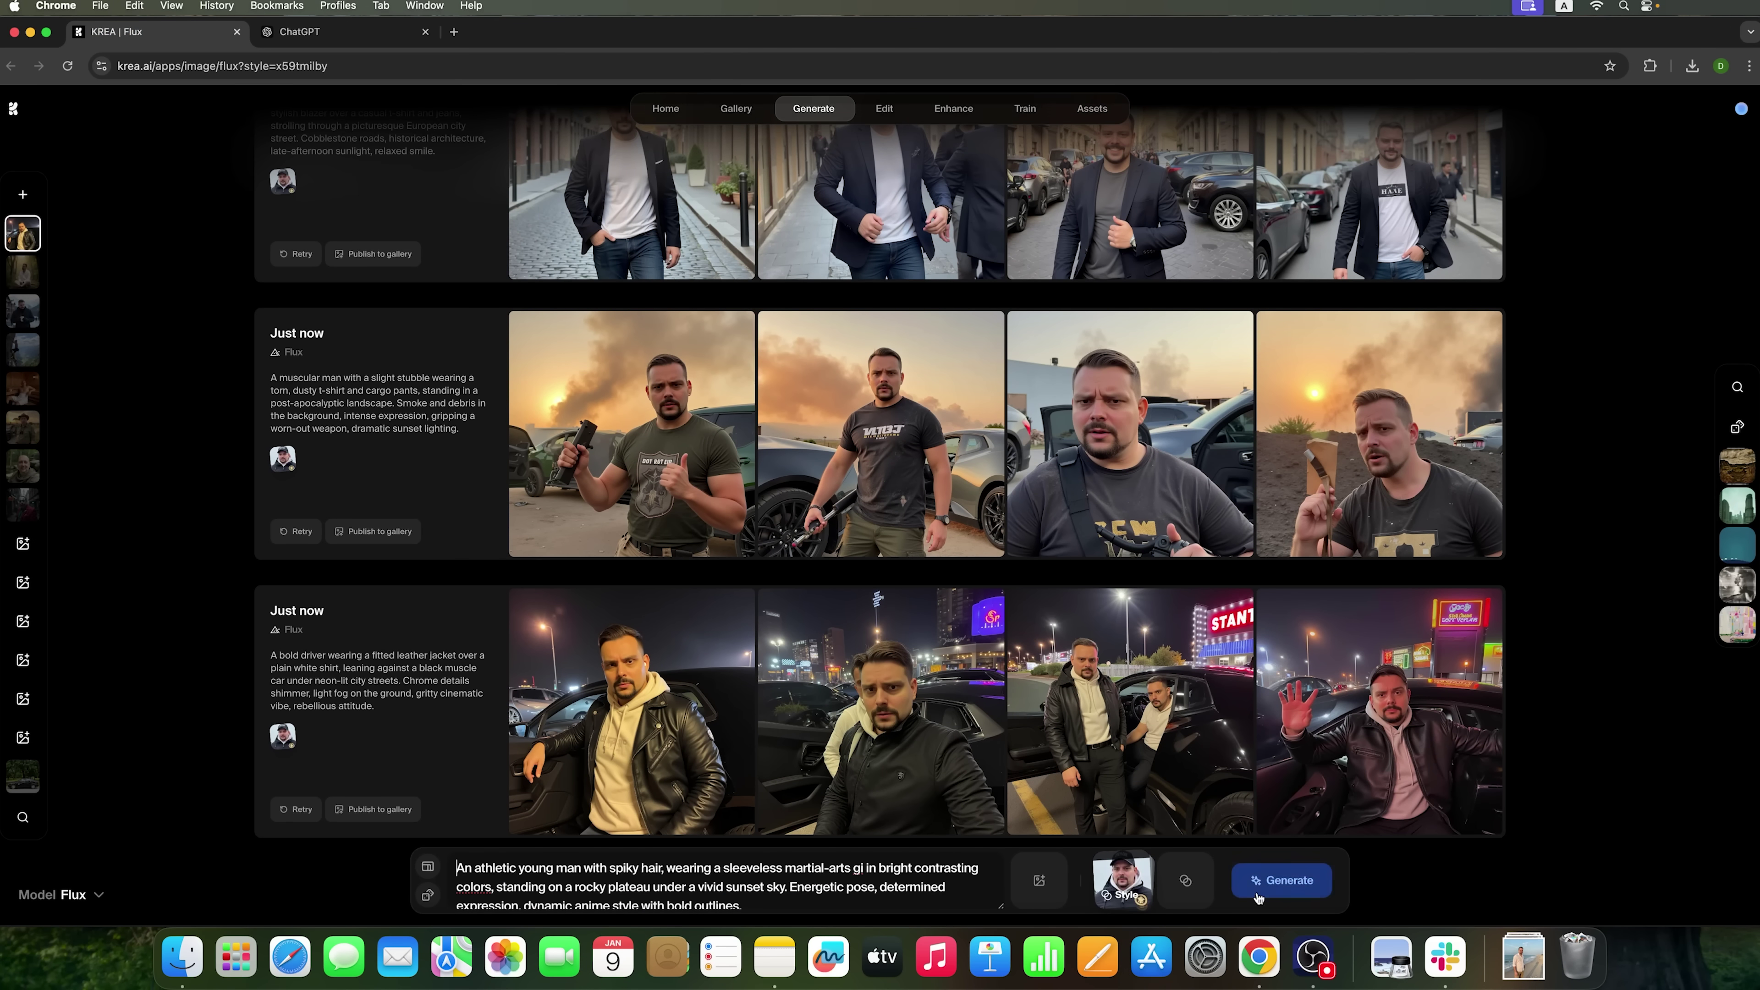
- Generate two batches of Shonen martial-arts portraits from the anime prompt
left_click(1281, 880)
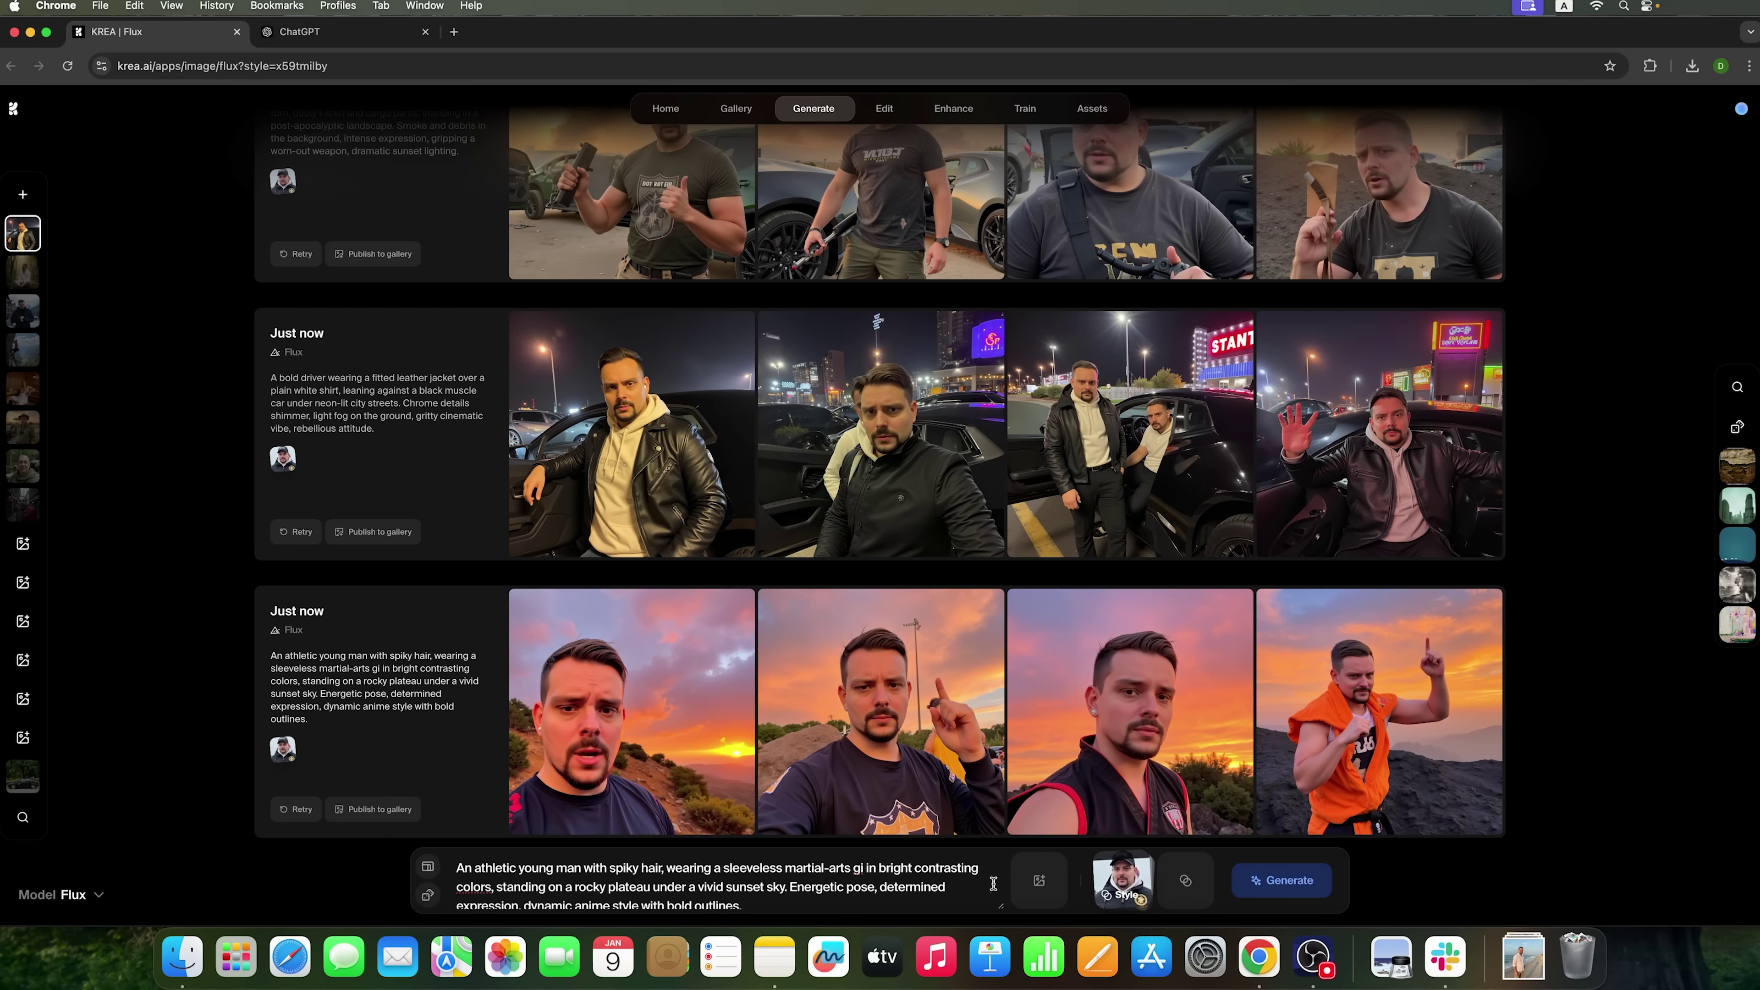
mouse_move(1138, 862)
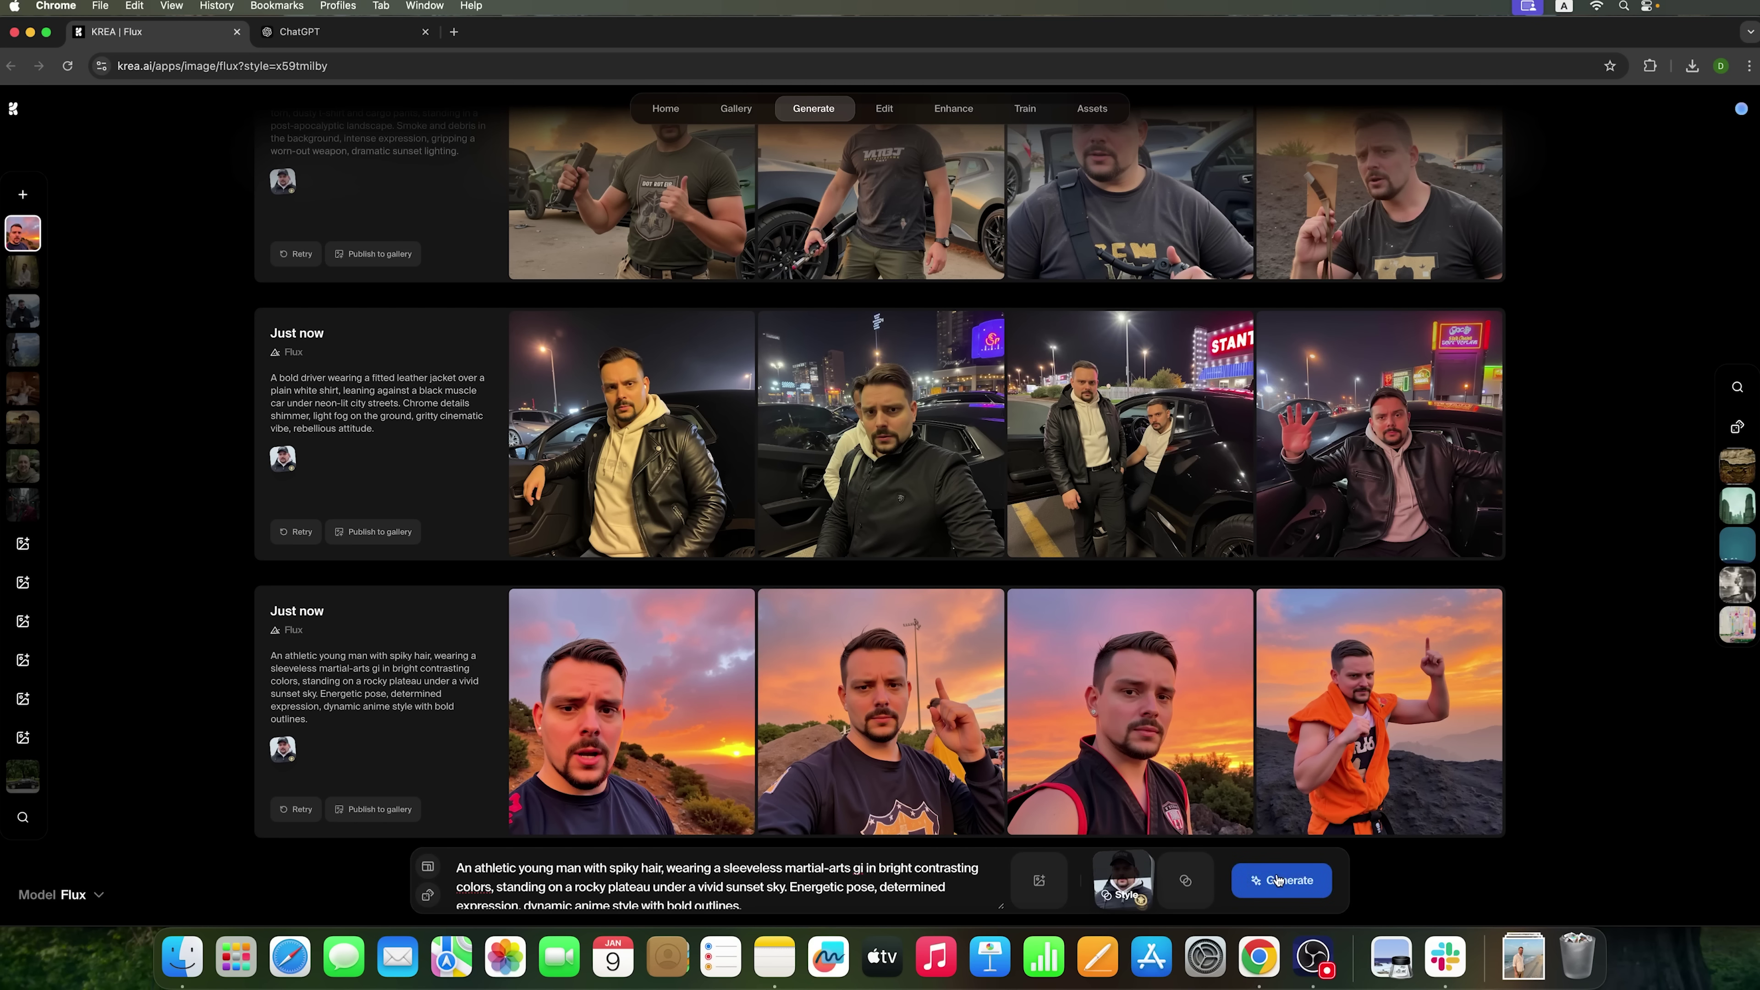
left_click(1278, 881)
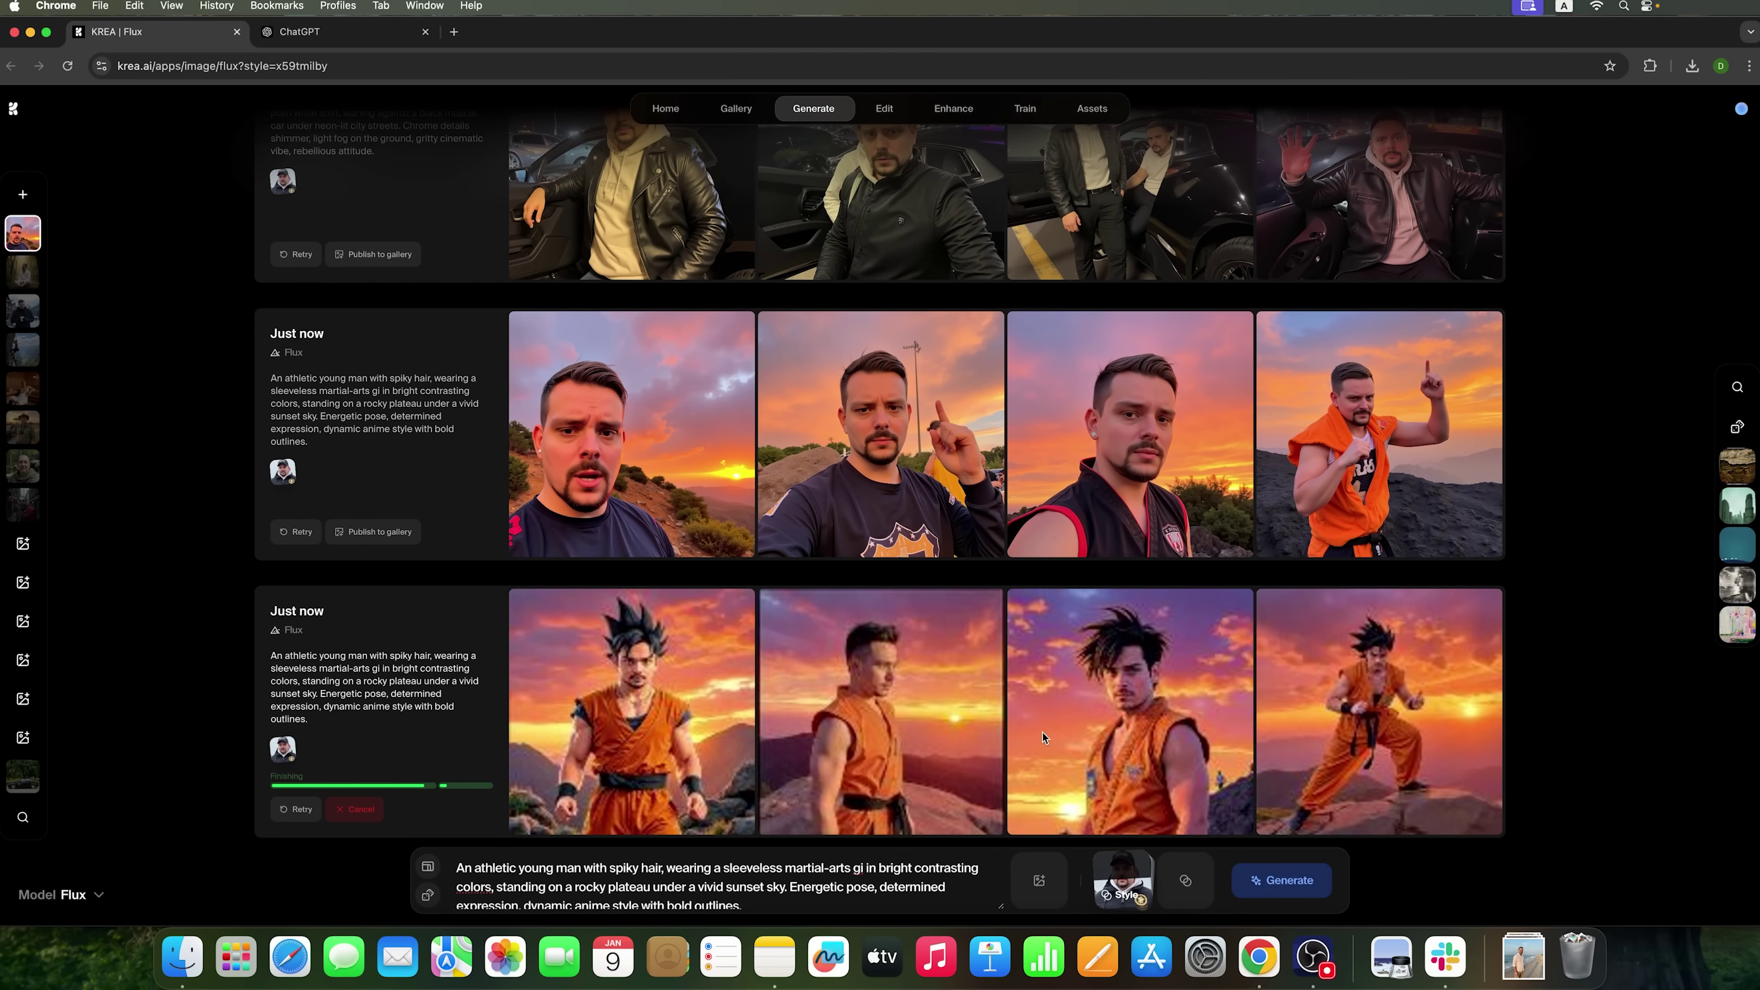
- Review the first and fourth anime portraits, then raise the face style strength and generate again
left_click(661, 690)
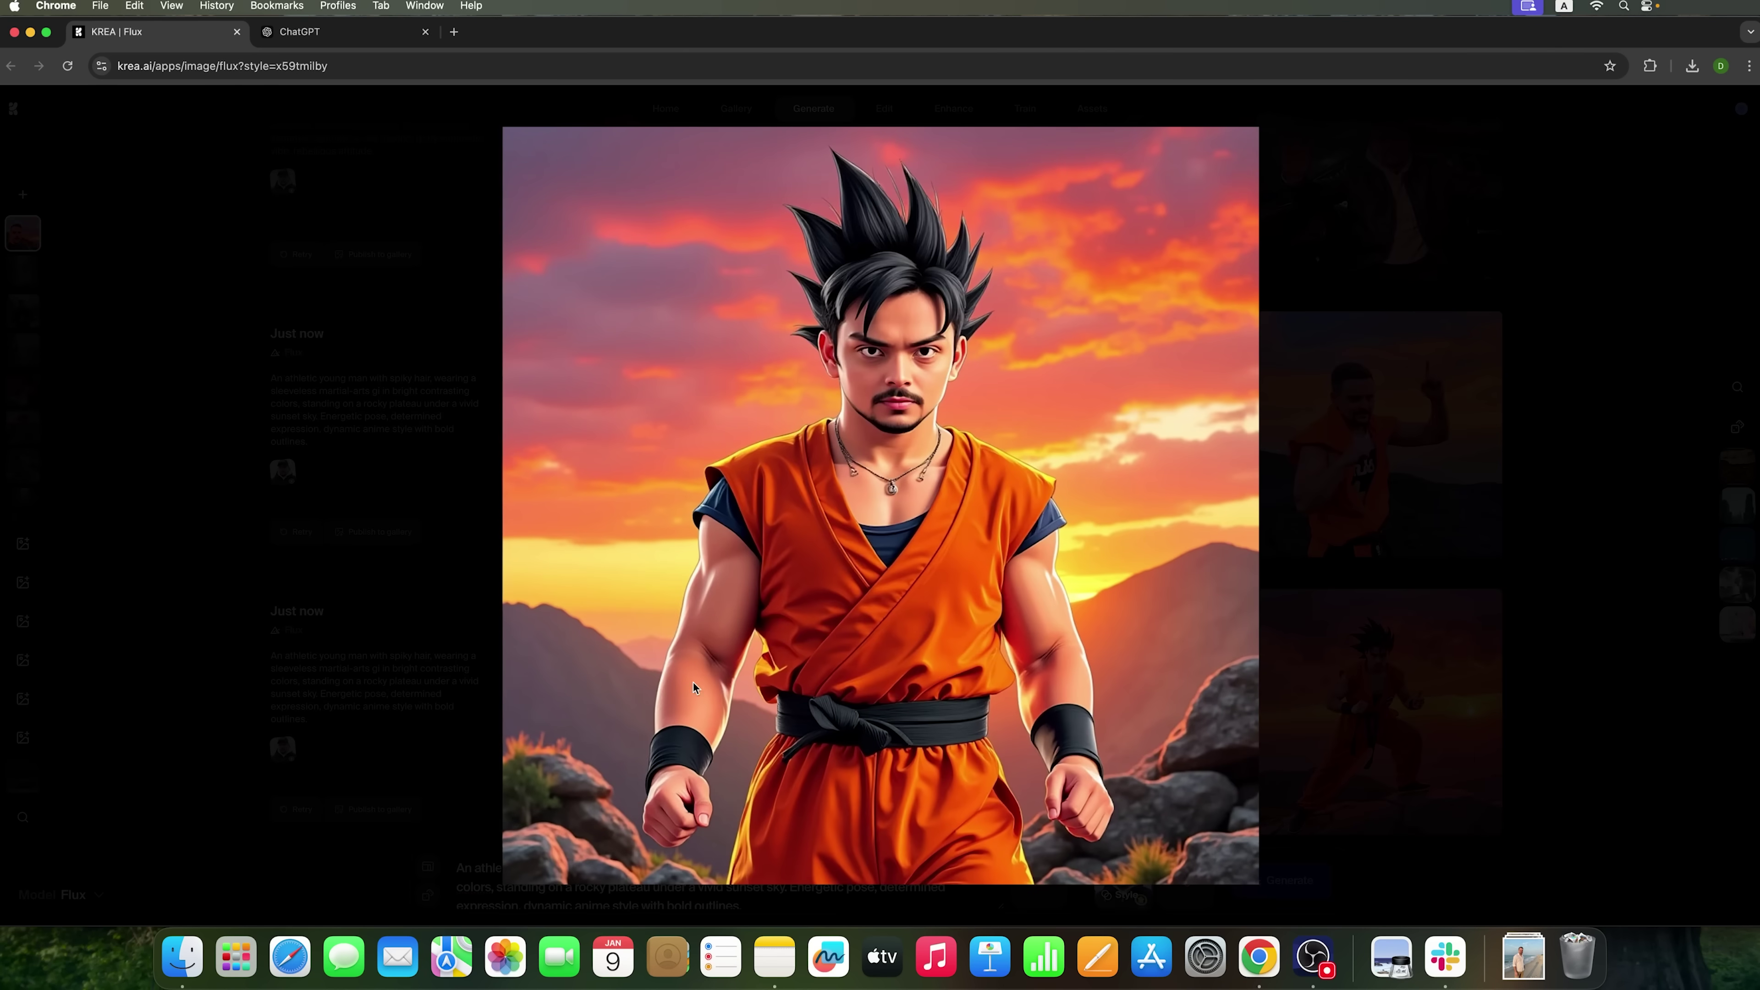
left_click(1263, 540)
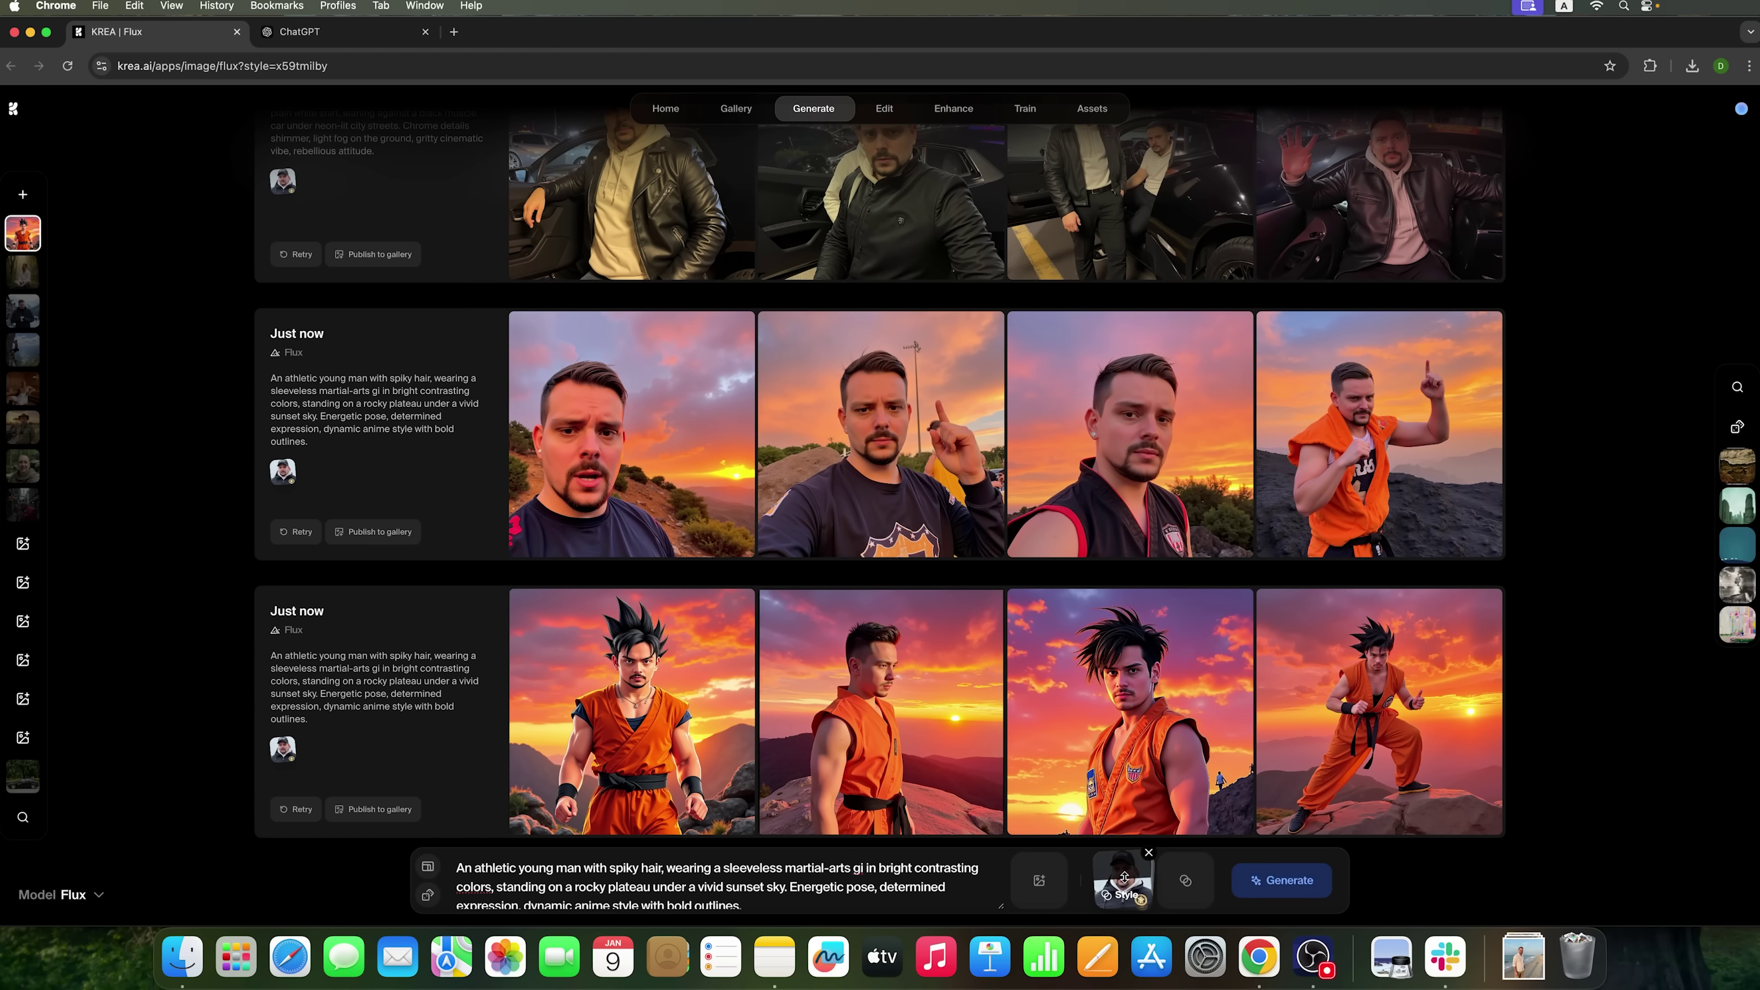
left_click(1394, 740)
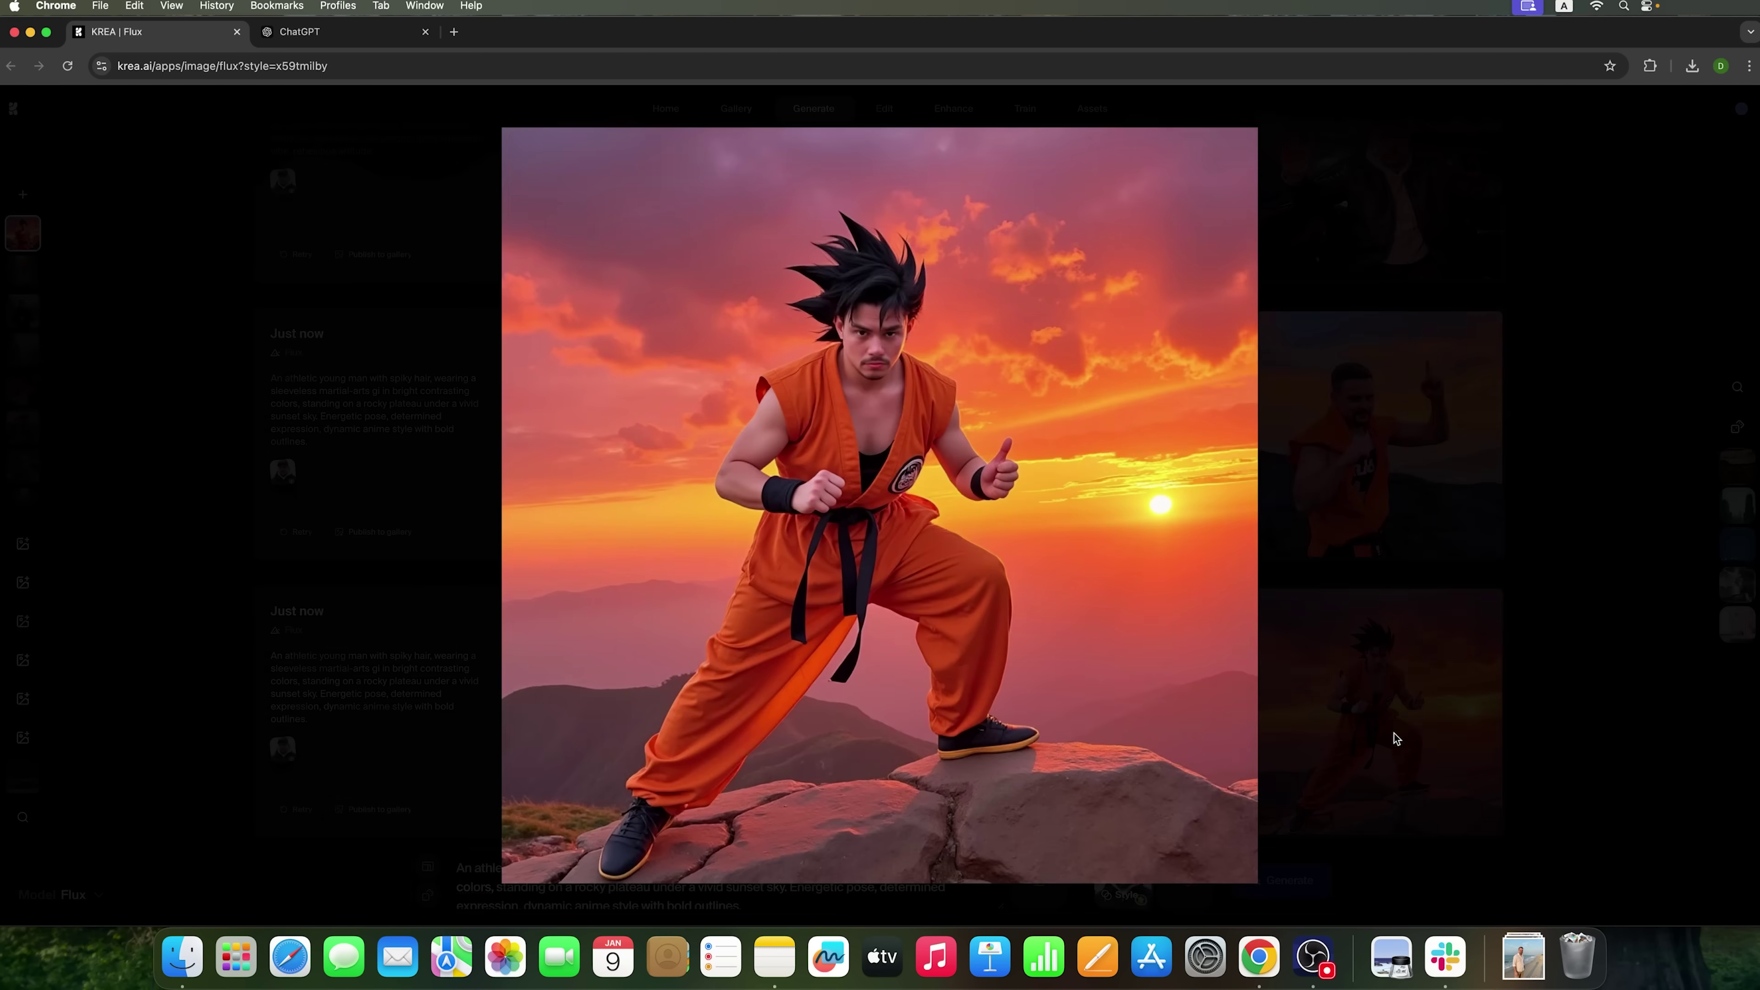
left_click(1498, 656)
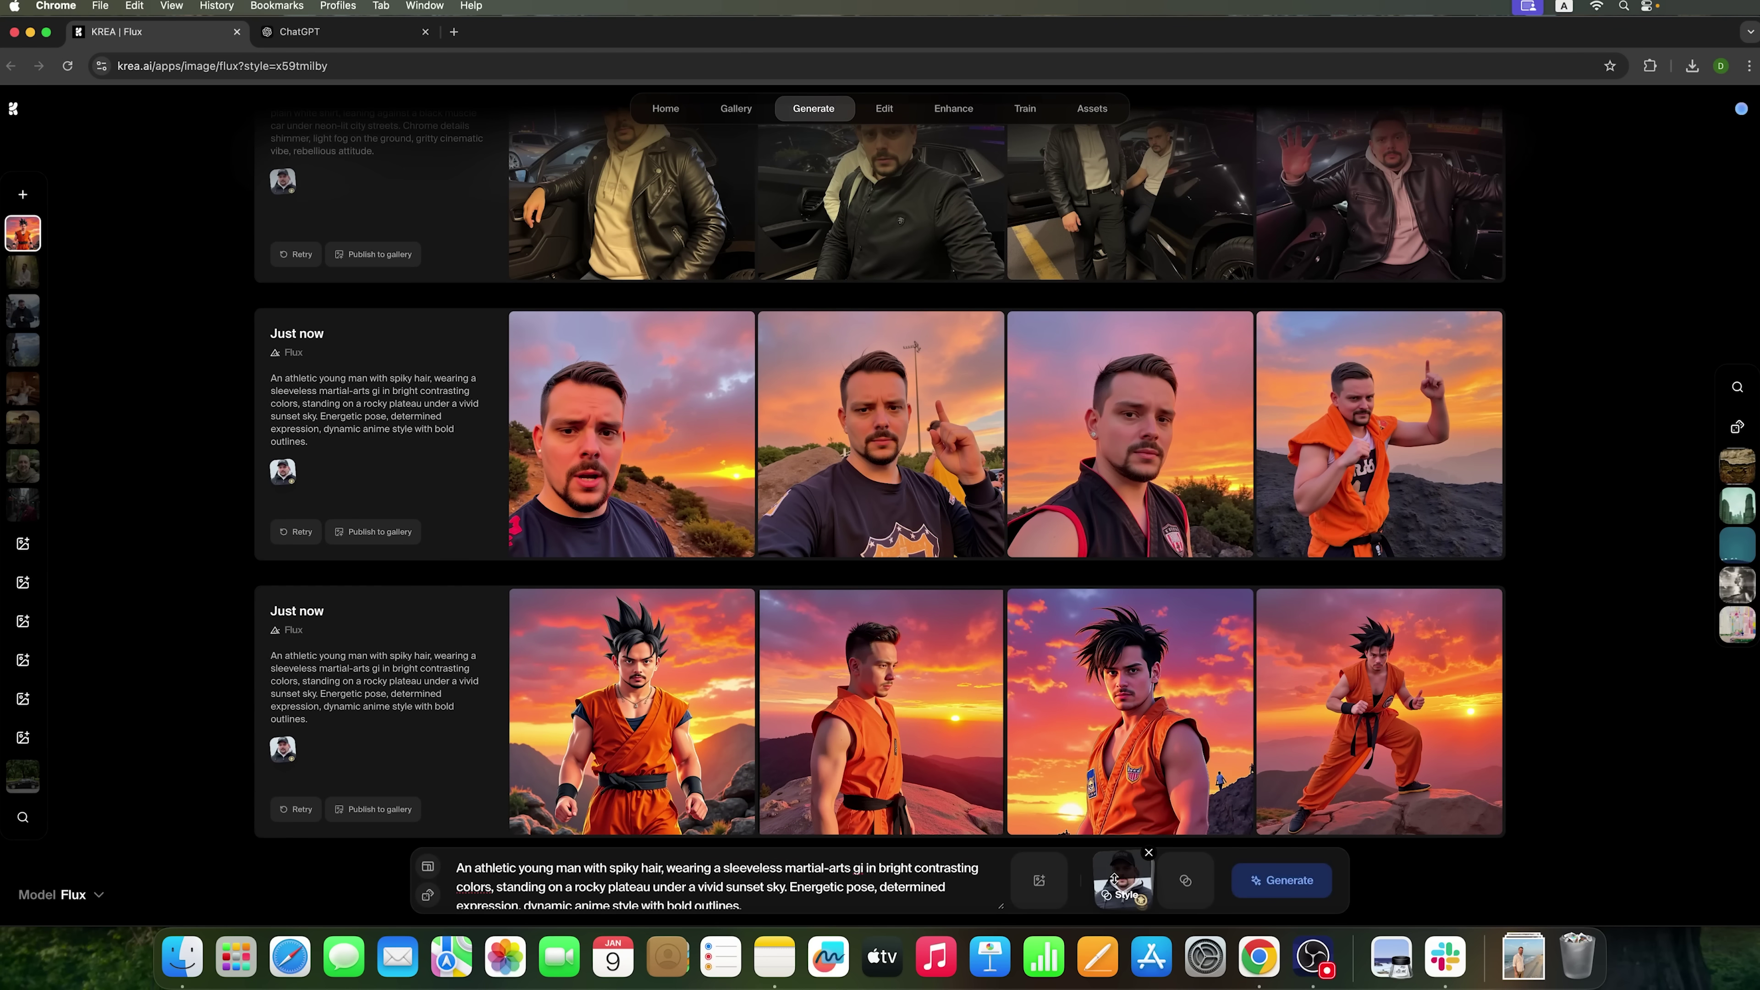
left_click_drag(1114, 879, 1115, 873)
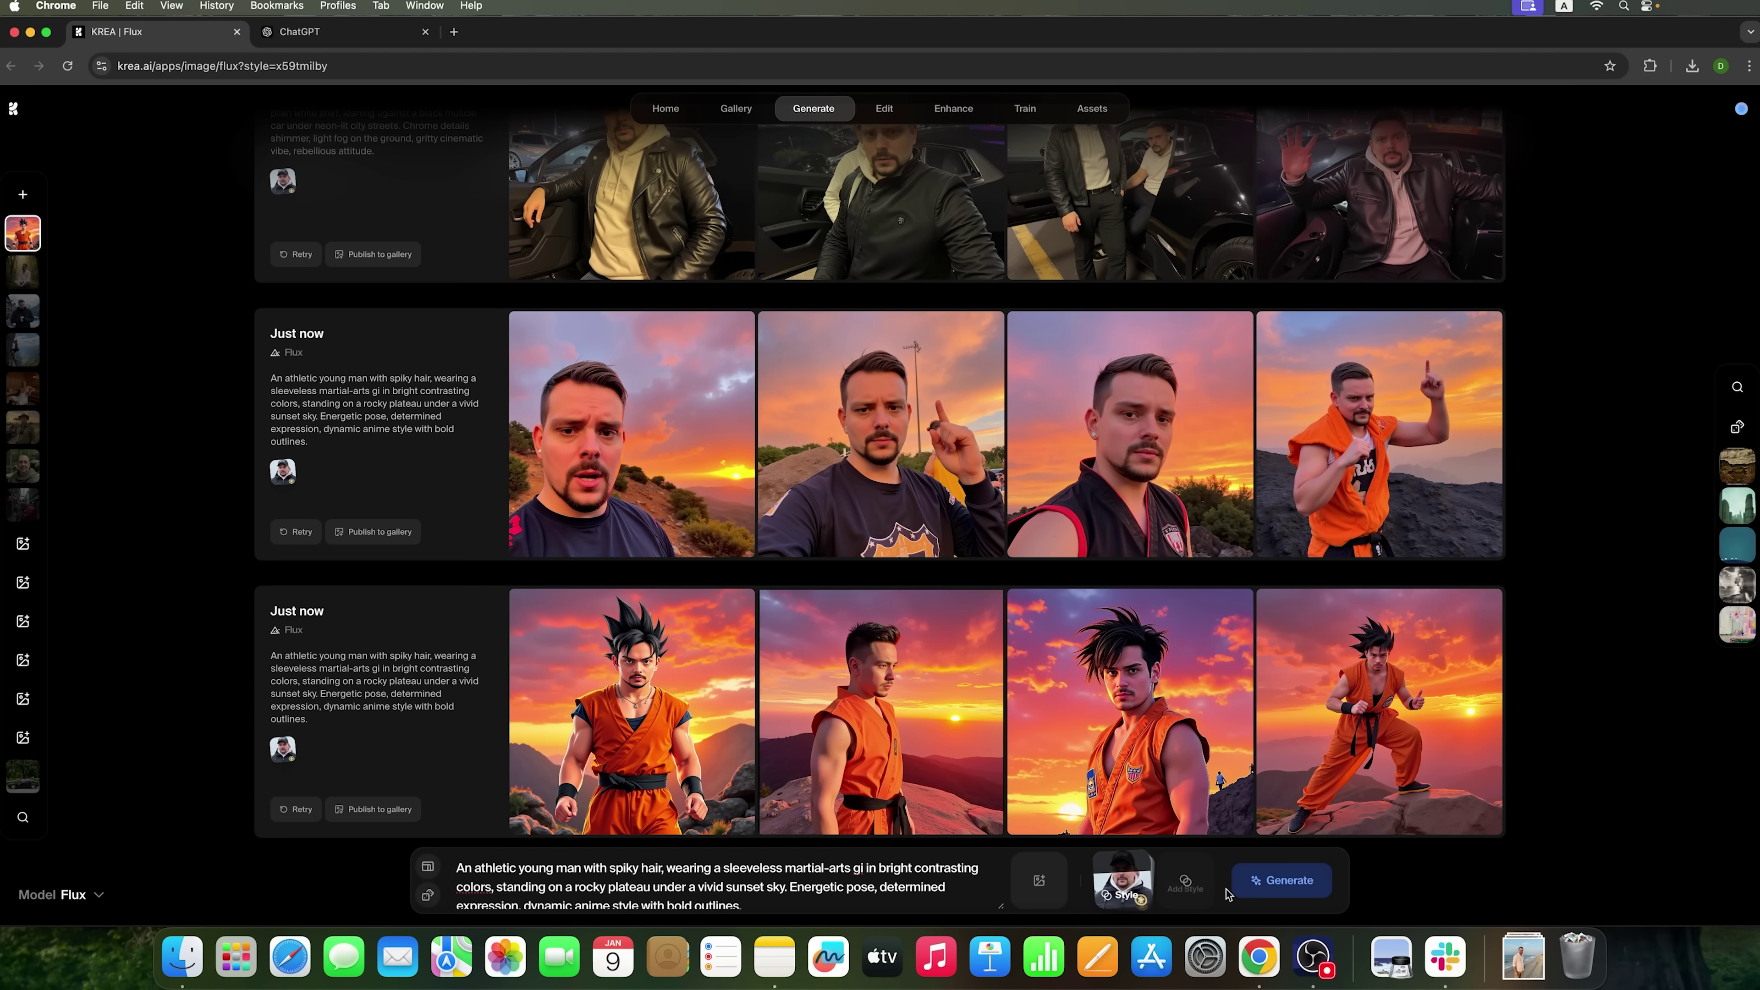
left_click(1254, 885)
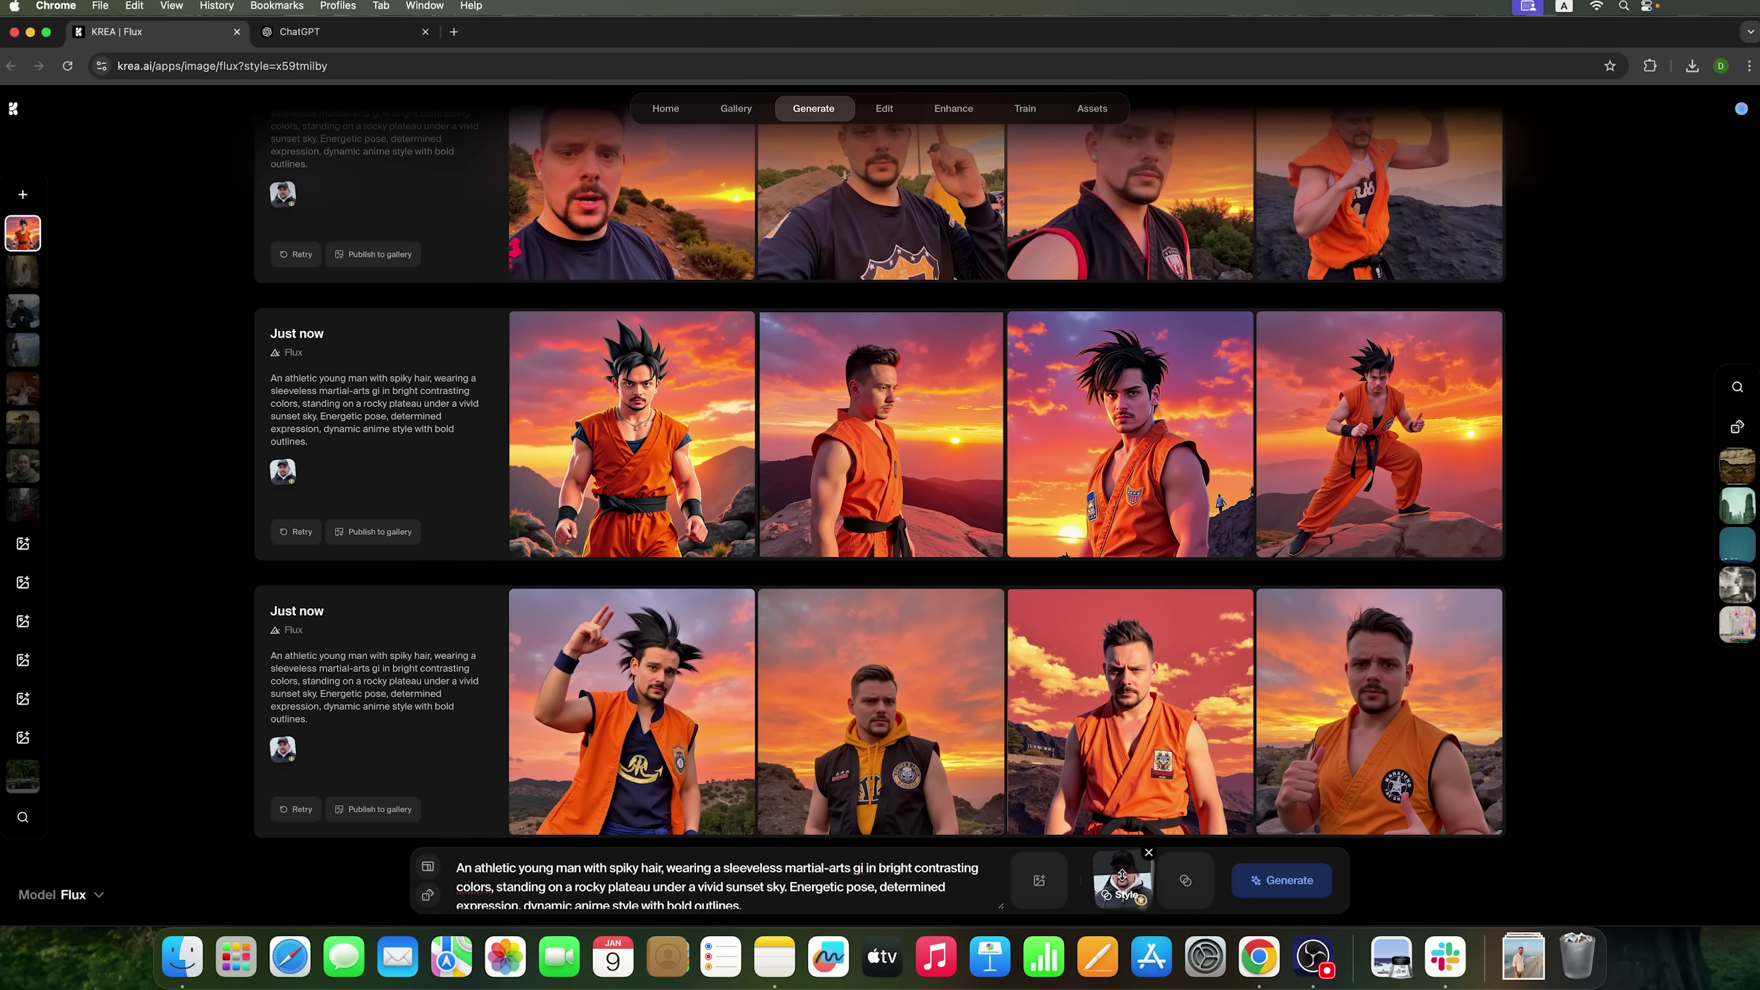
- Copy the Urban Fantasy Fighter prompt from ChatGPT's anime list
mouse_move(1150, 618)
left_click(312, 32)
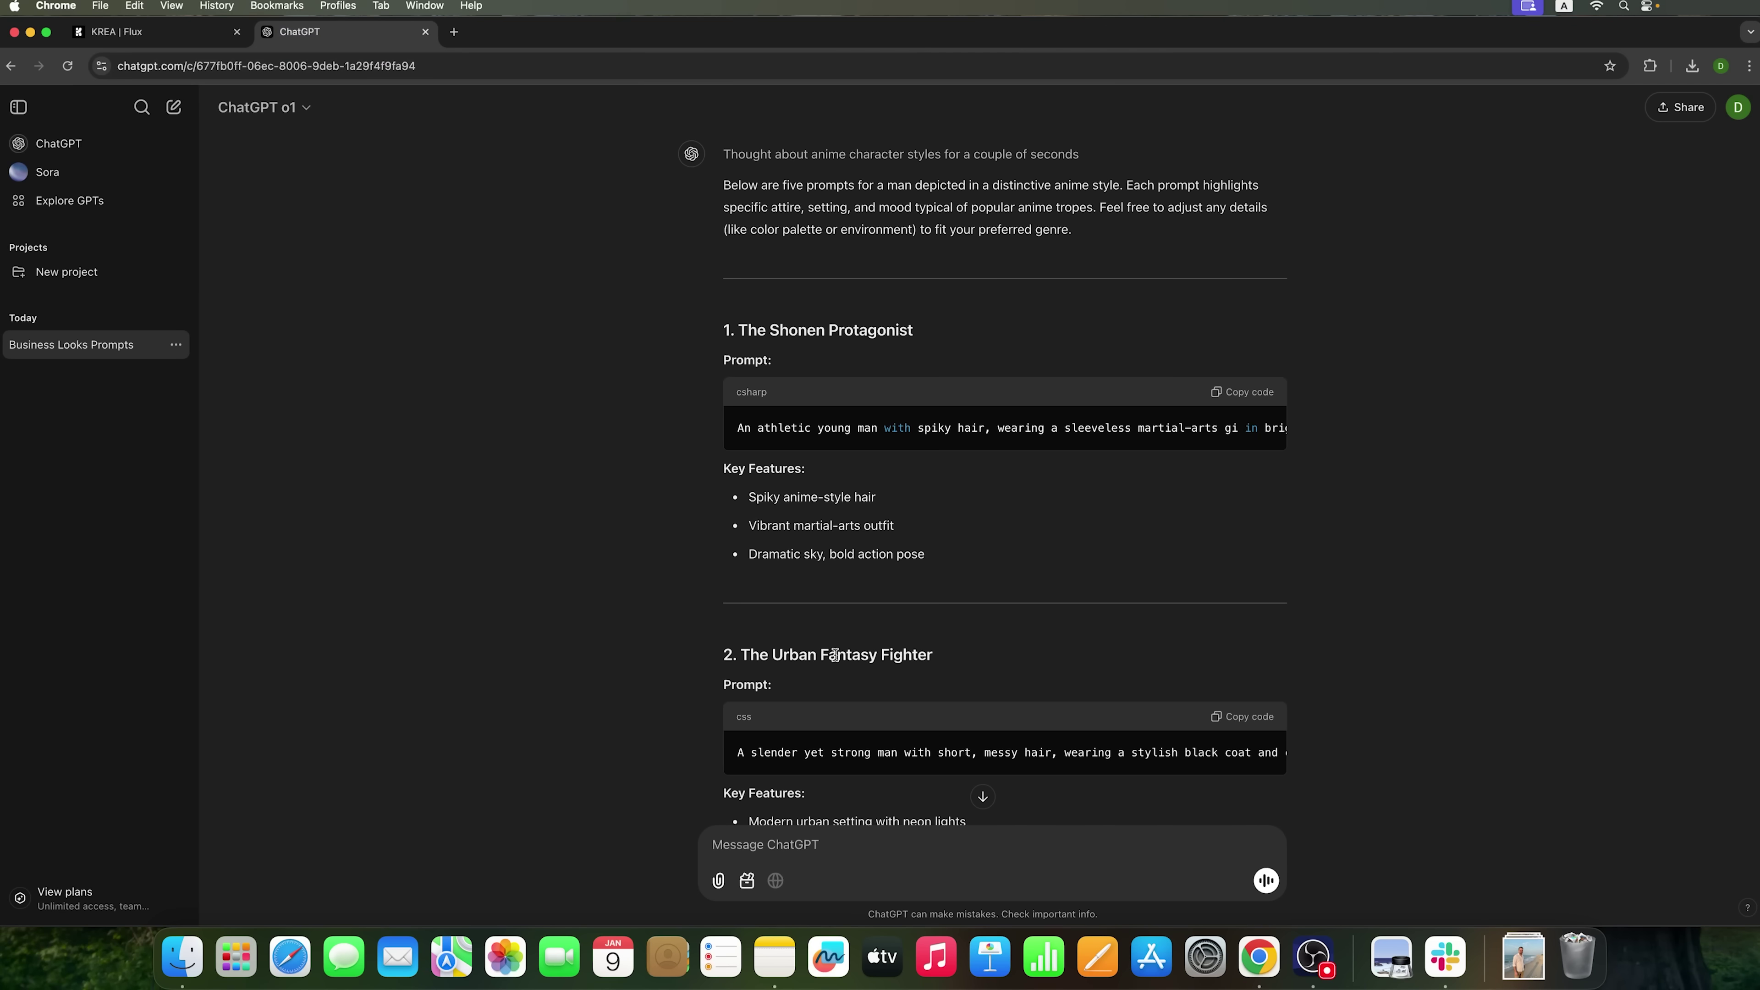
scroll(922, 768, "down", 5)
scroll(921, 767, "down", 3)
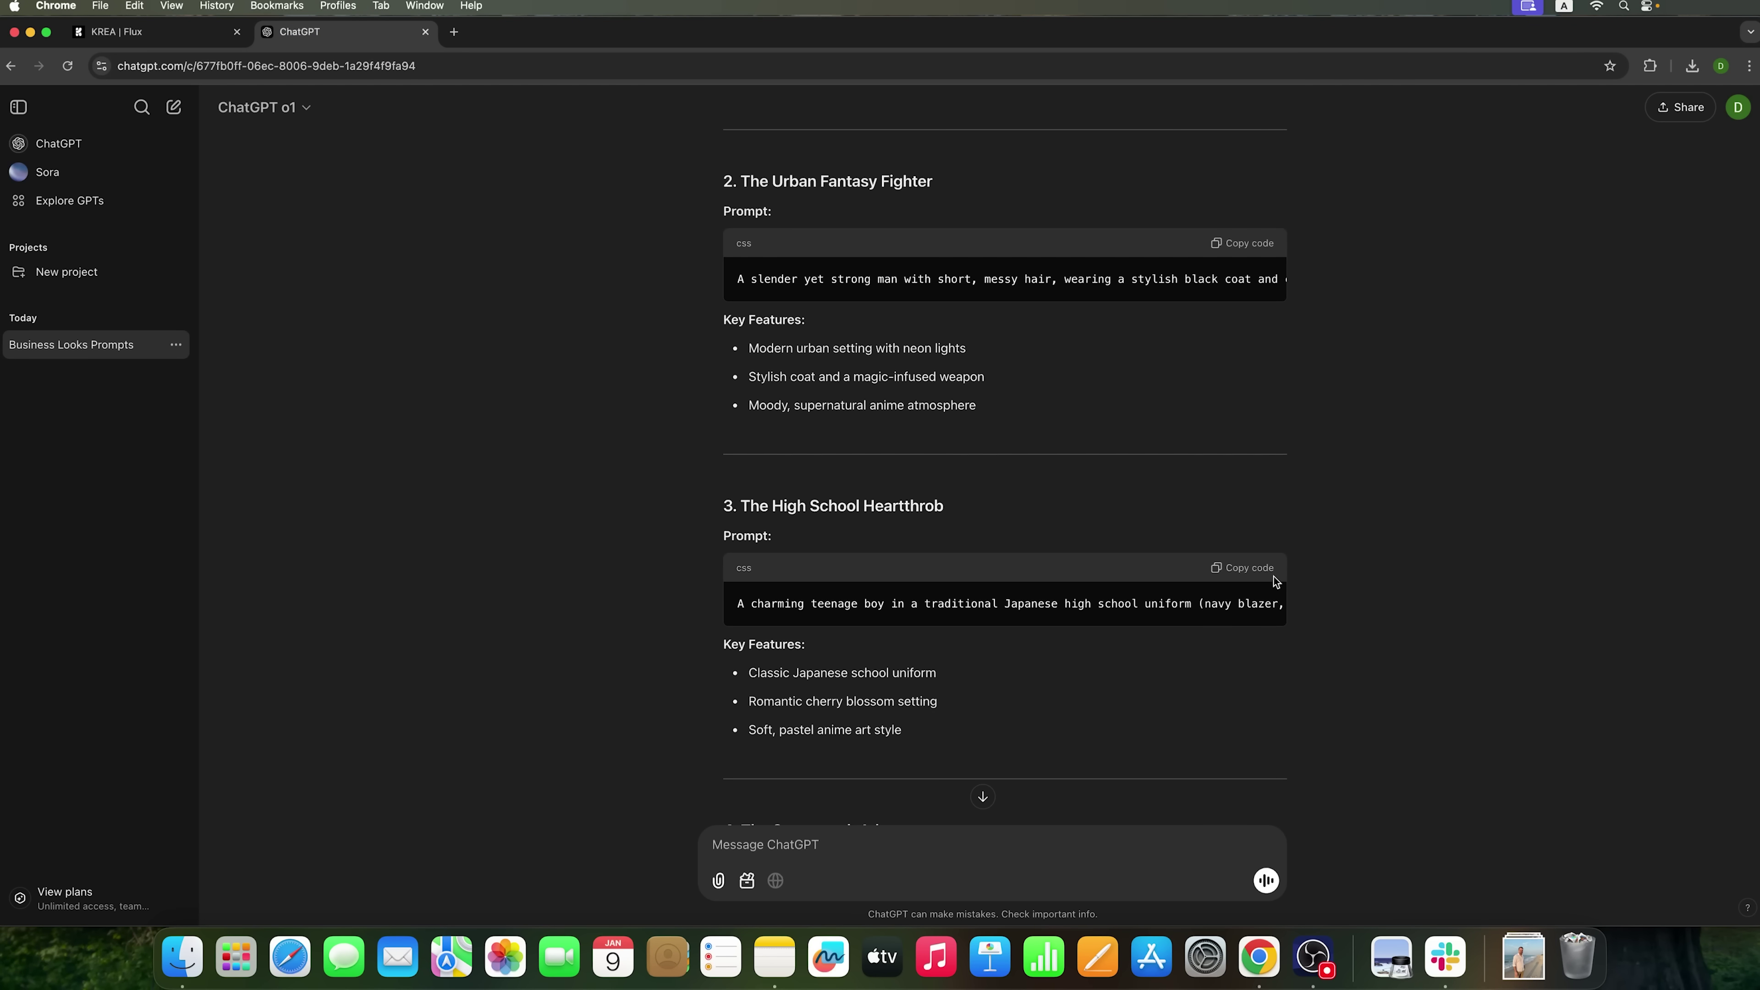
scroll(1228, 659, "down", 1)
left_click(1228, 217)
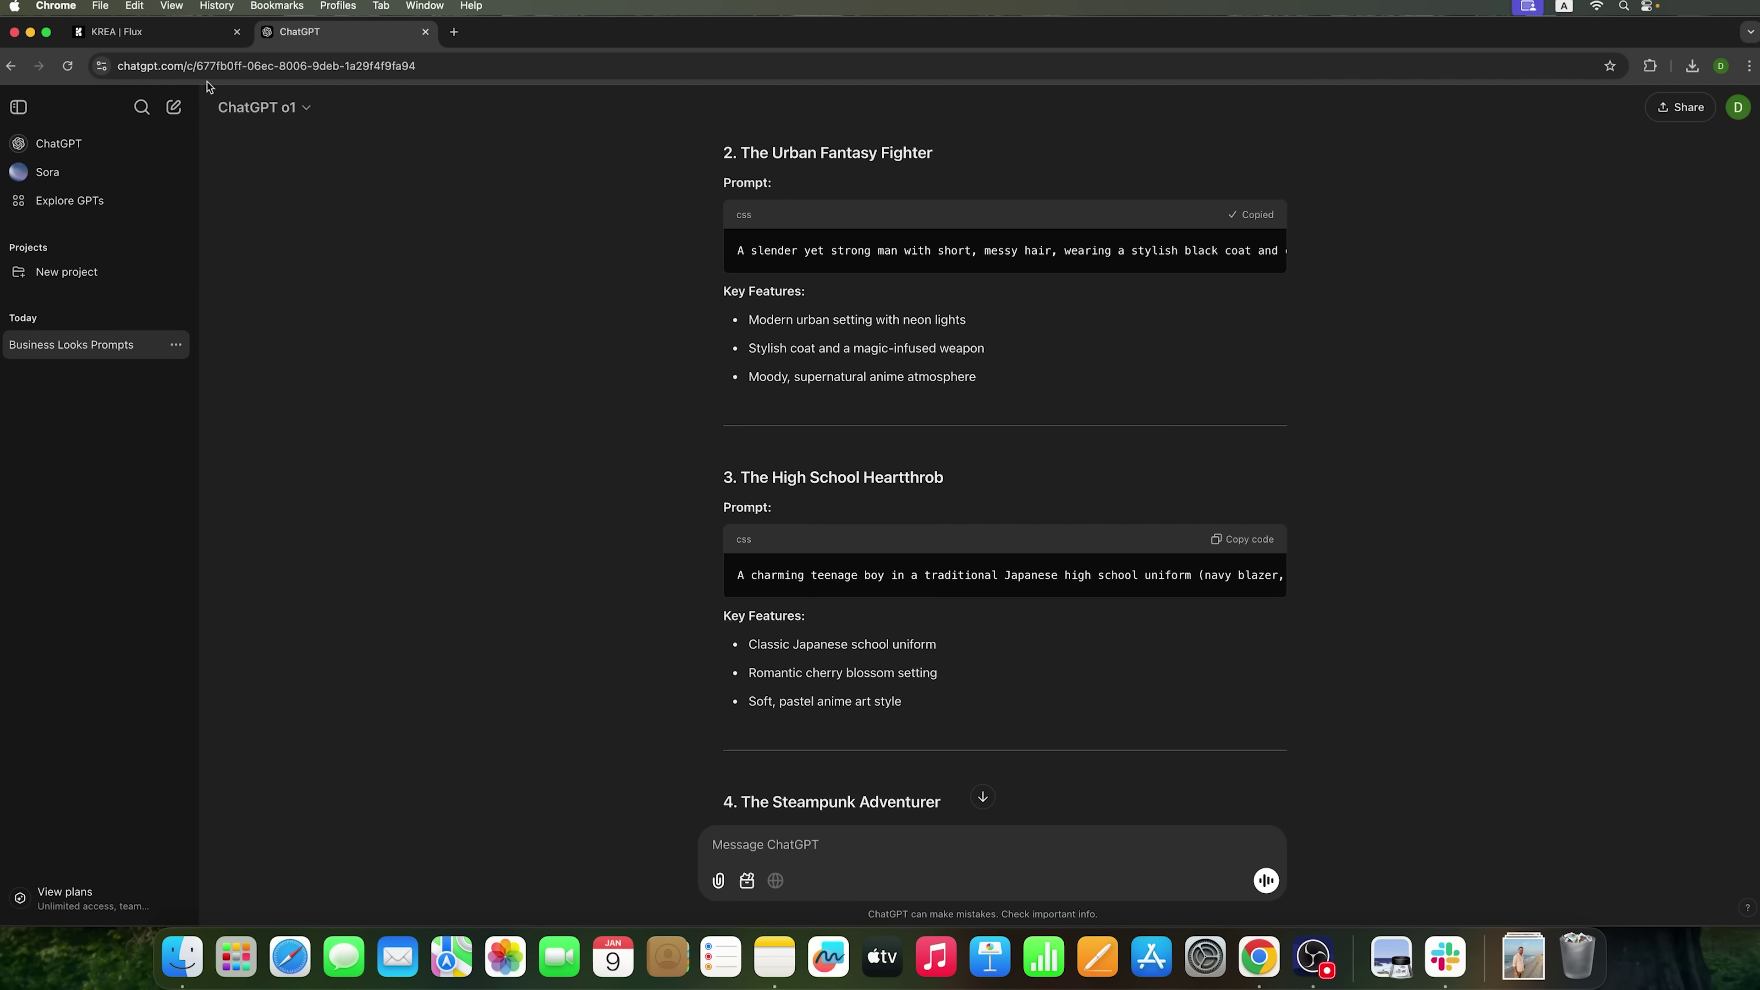
- Replace the martial-arts prompt in Krea with the Urban Fantasy Fighter katana prompt
left_click(159, 35)
left_click(783, 904)
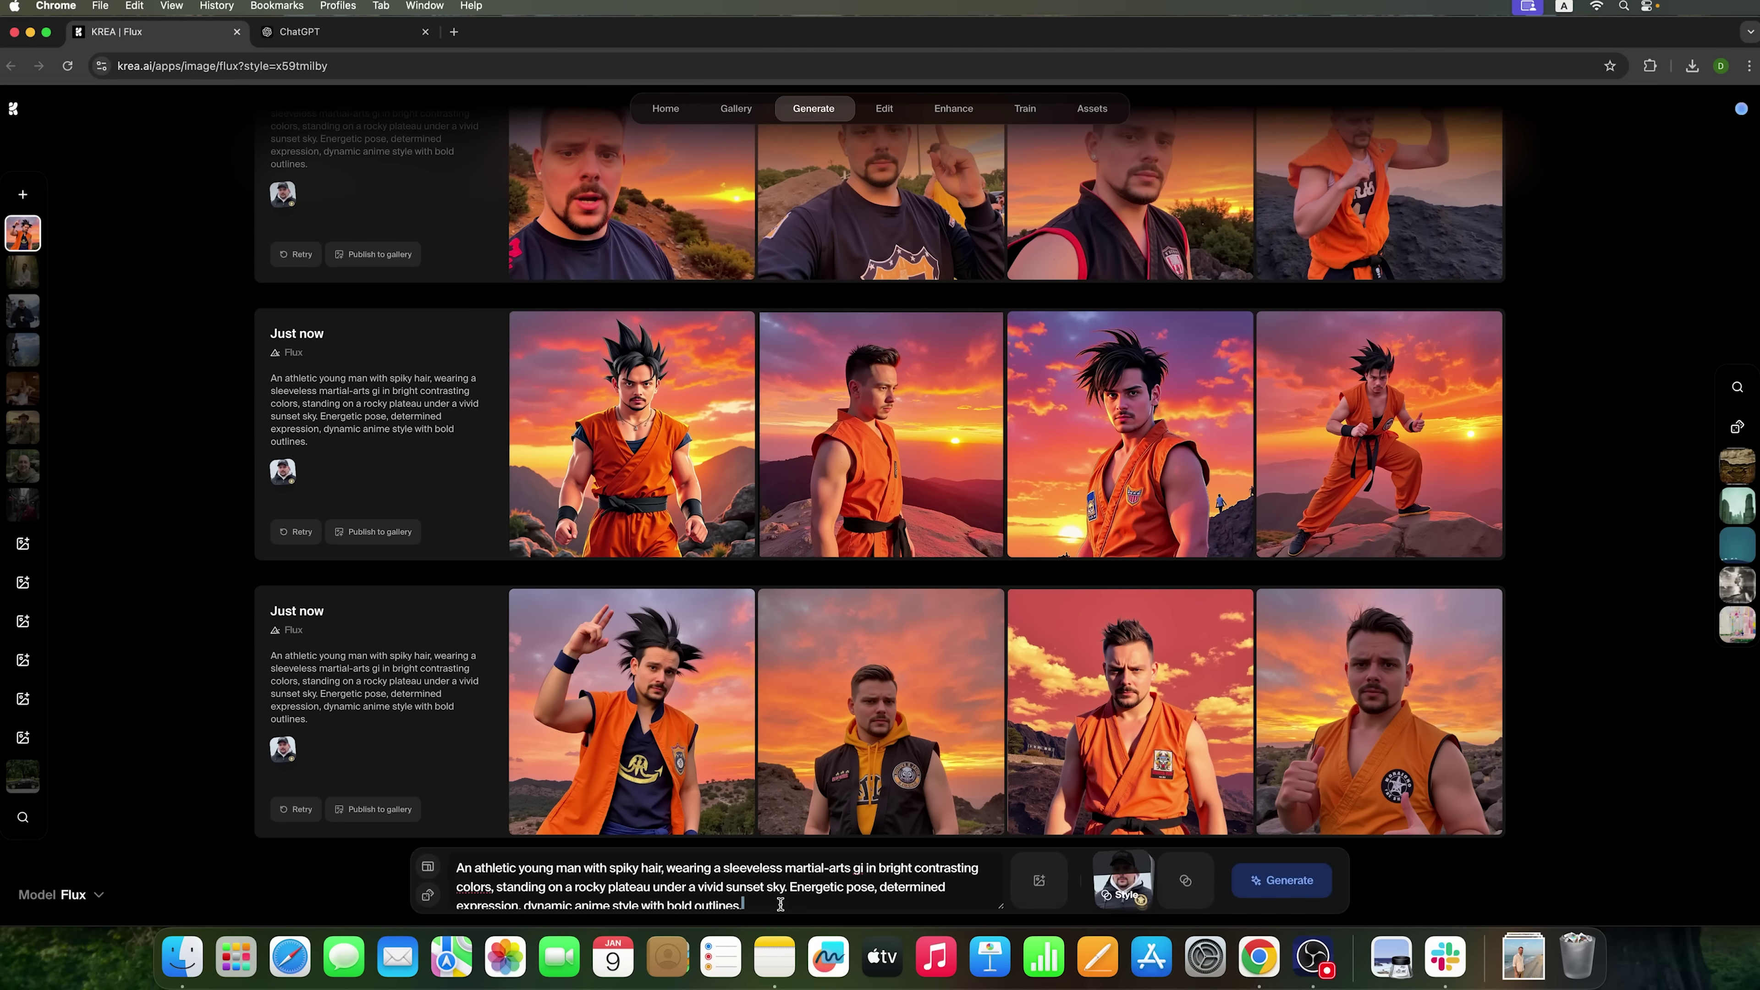
key("super+a")
key("super+v")
- Generate four katana-wielding urban fighter portraits and enlarge the second one for a closer look
left_click(1282, 880)
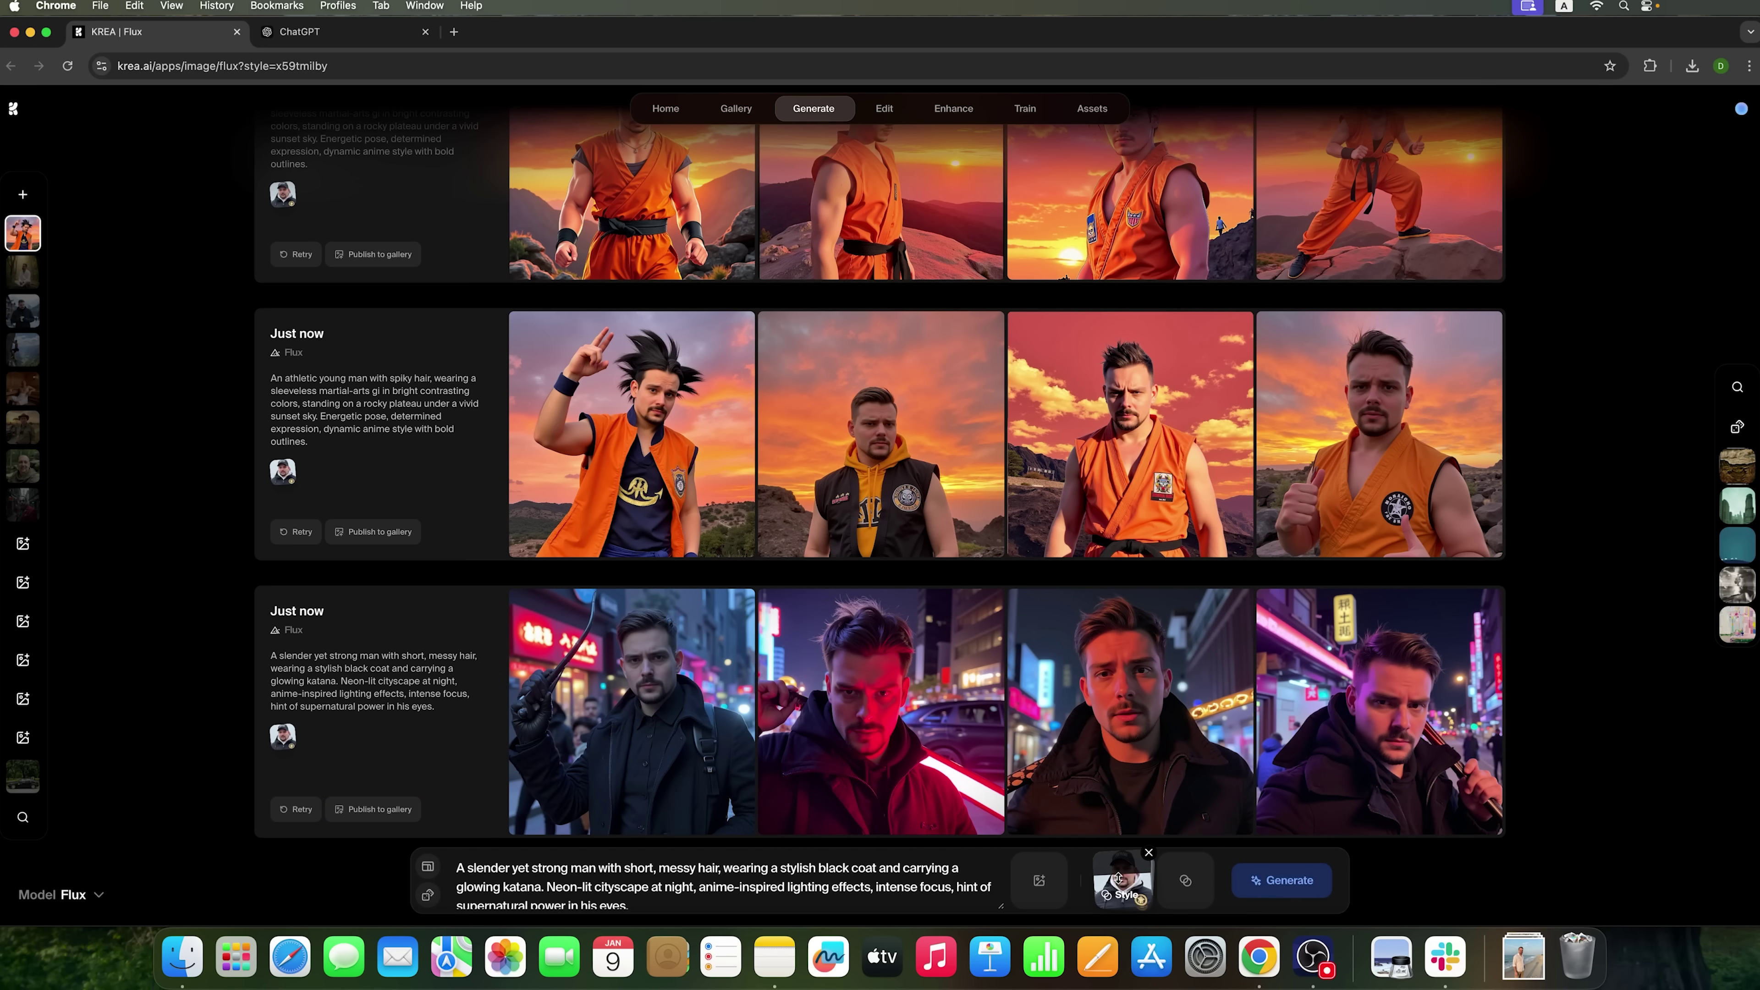
left_click(932, 759)
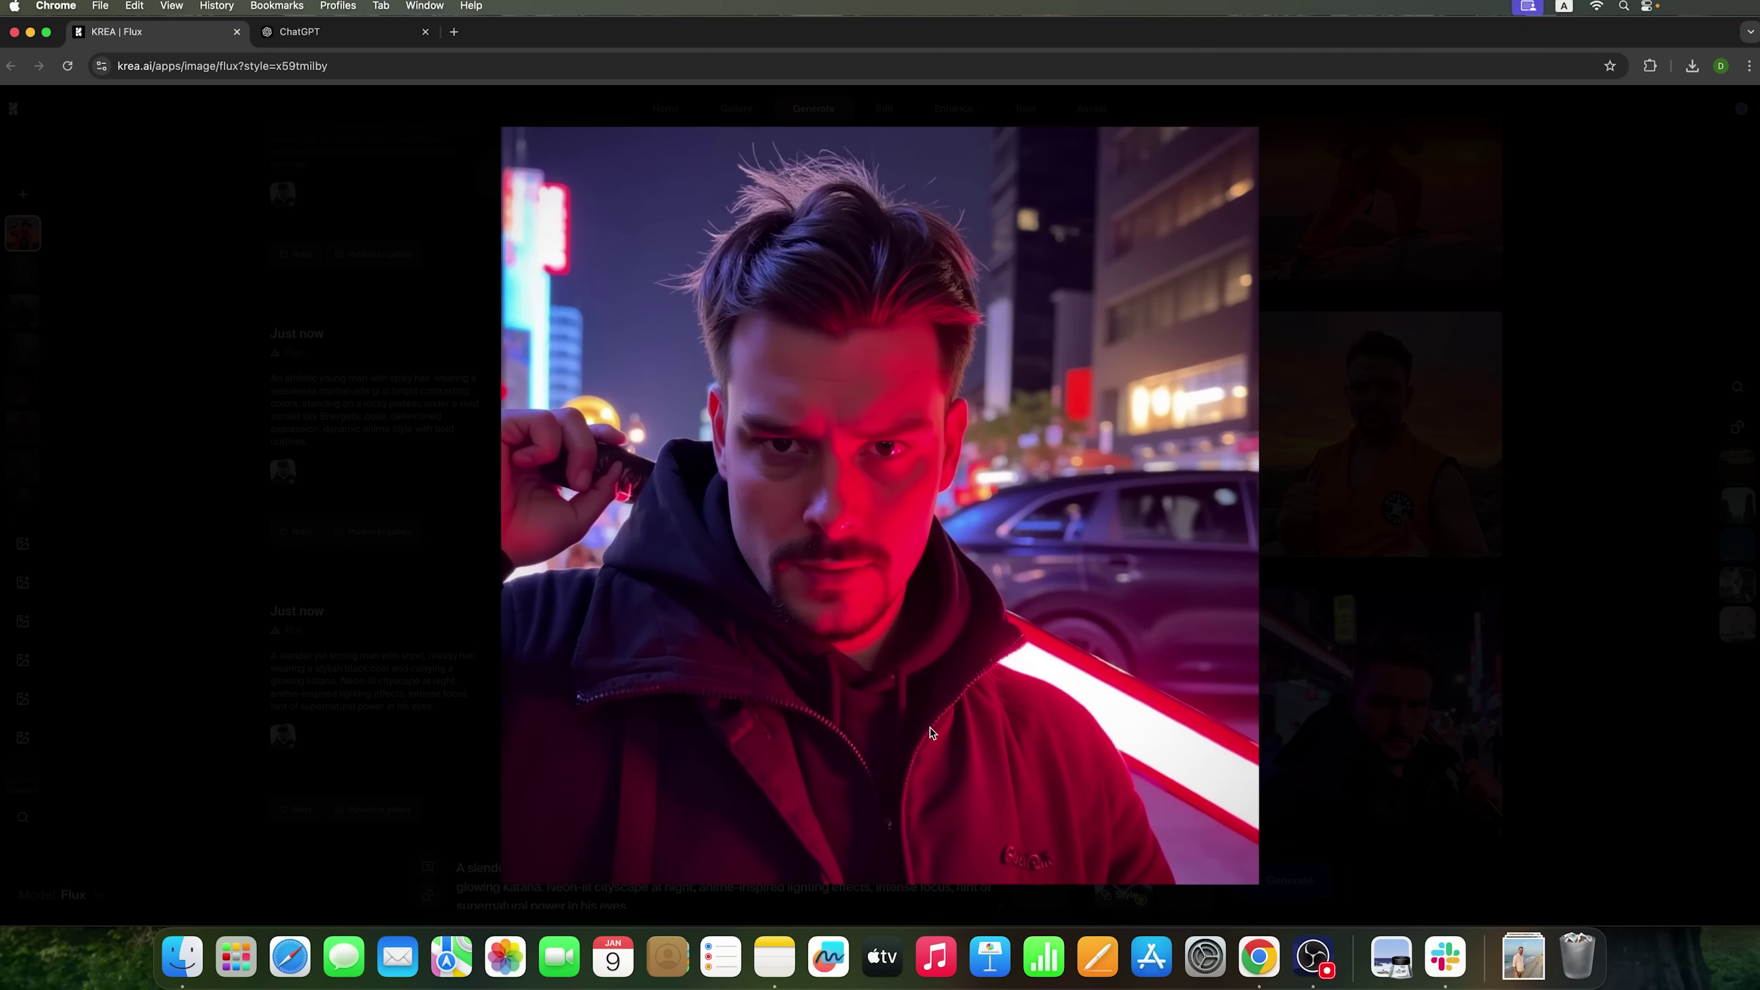
left_click(1441, 577)
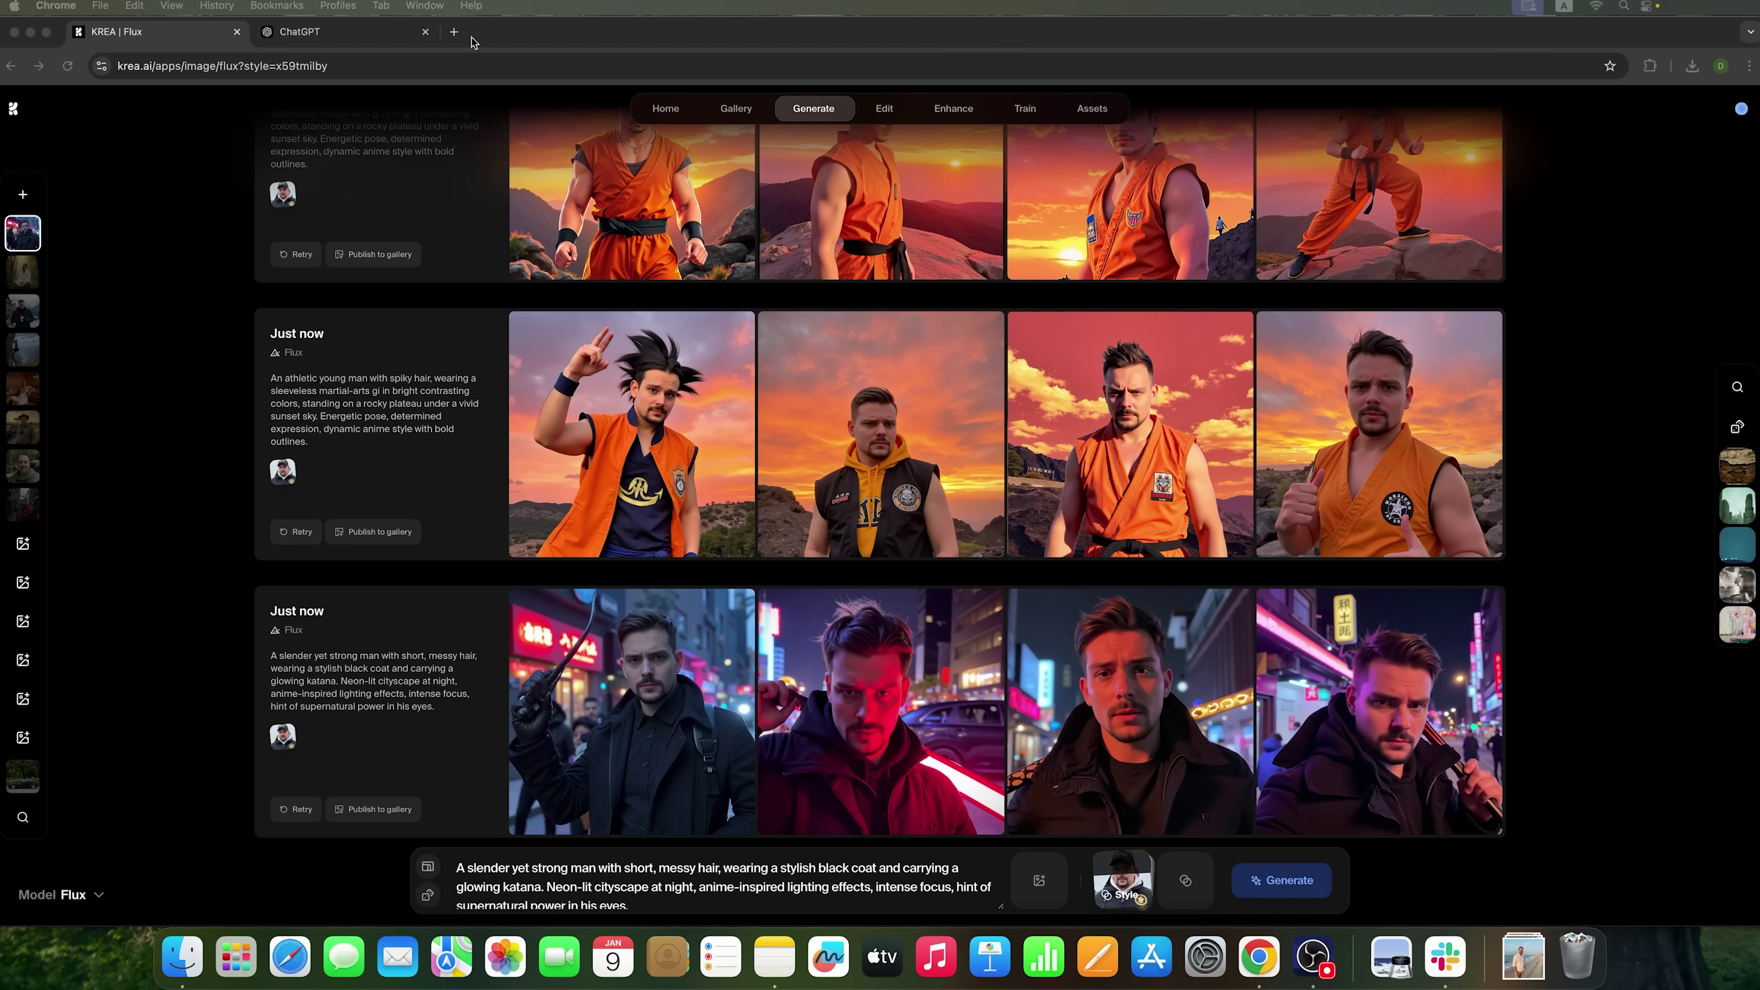
left_click(388, 31)
- Request five computer-game character prompts and copy The Cyberpunk Hacker prompt
left_click(834, 842)
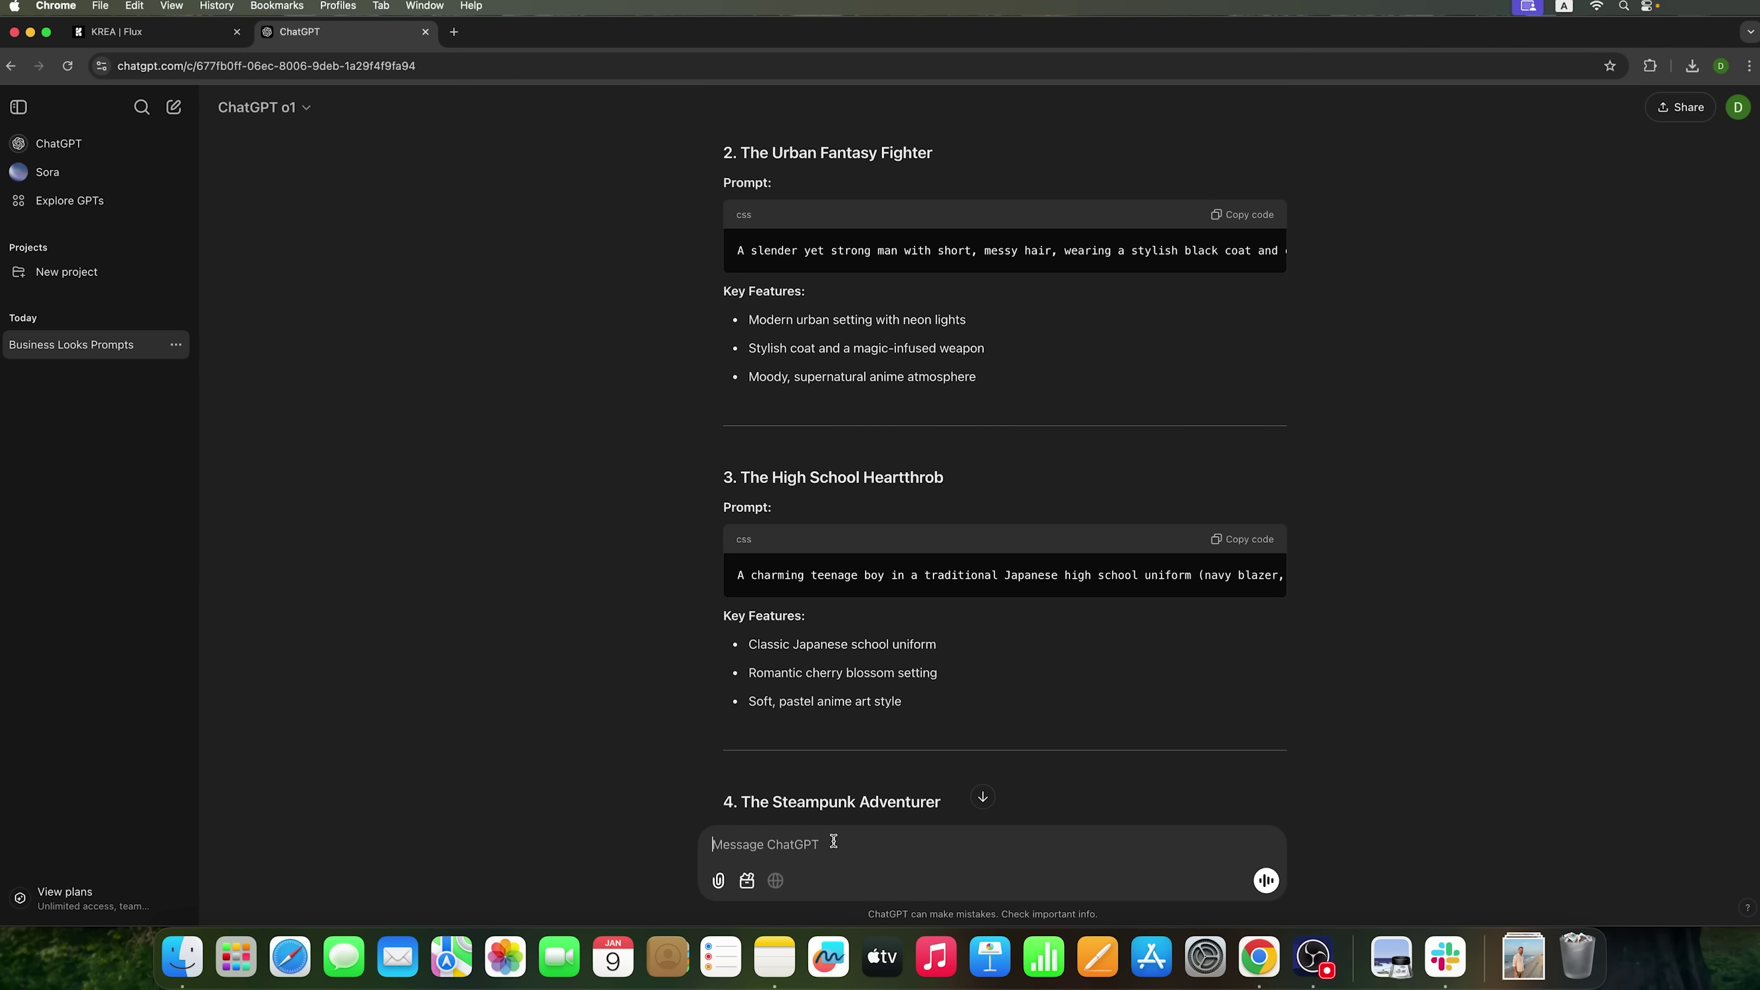
key("super+v")
left_click(1266, 881)
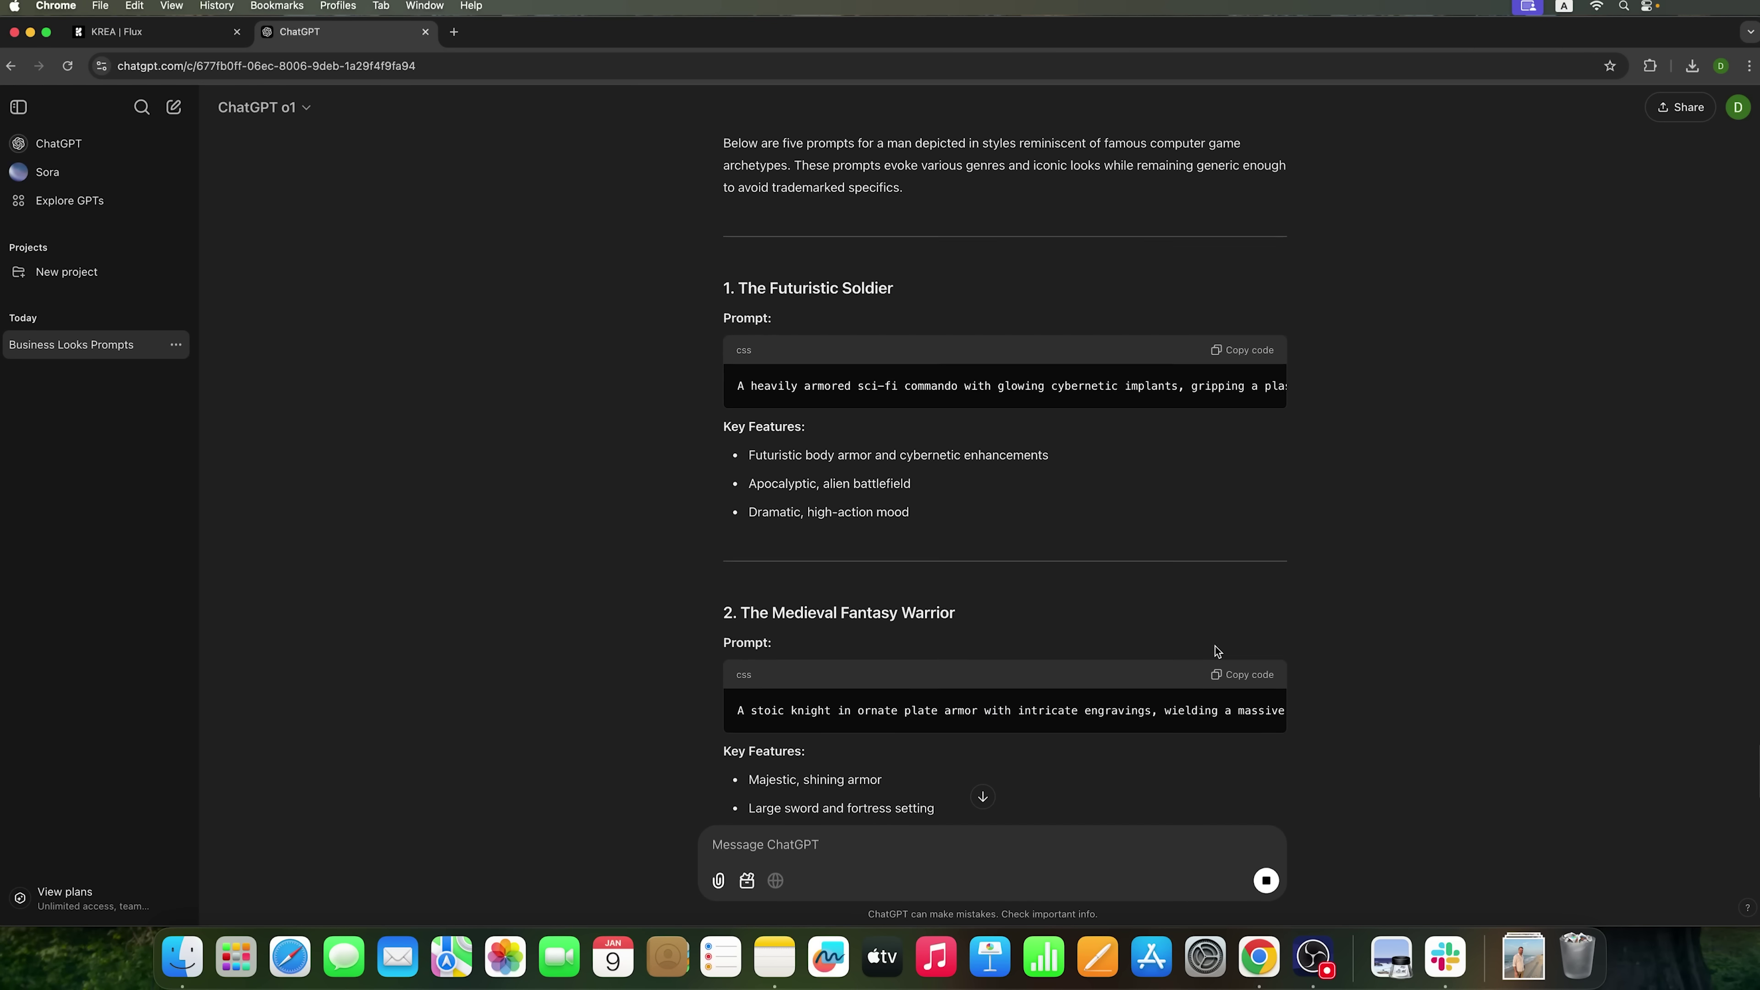
scroll(1214, 645, "down", 5)
left_click(1247, 748)
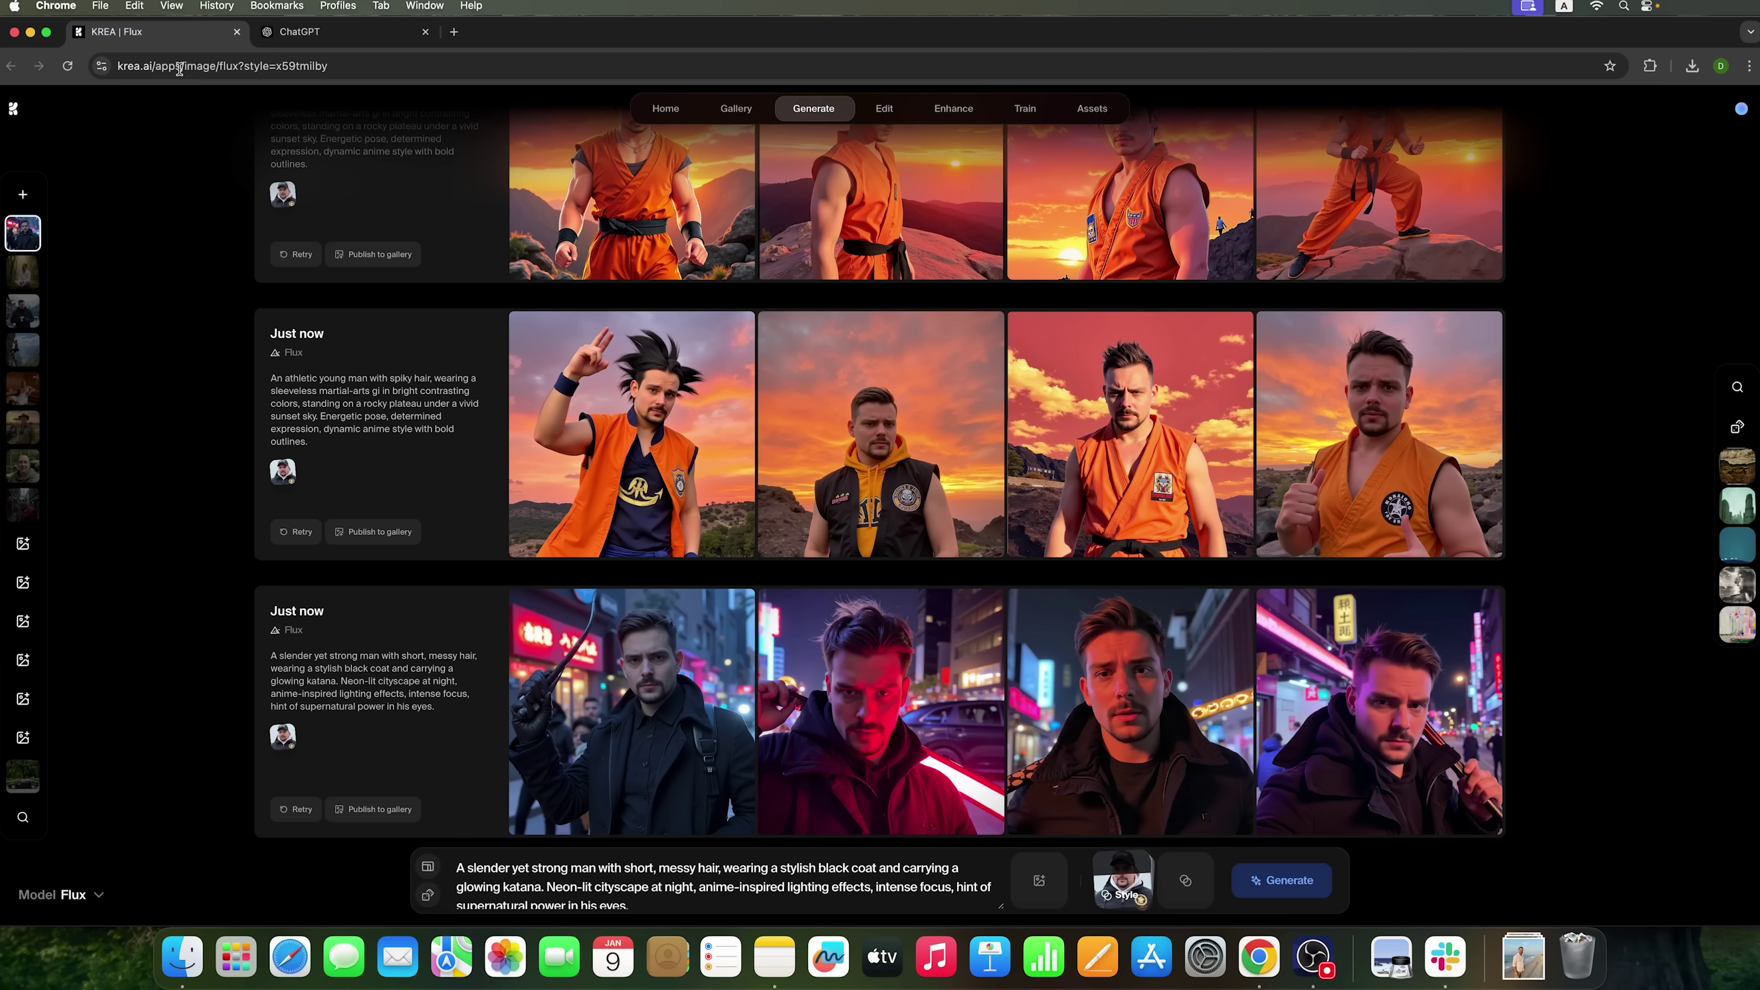
- Replace Krea's katana prompt with the Cyberpunk Hacker prompt and generate four portraits
left_click(124, 32)
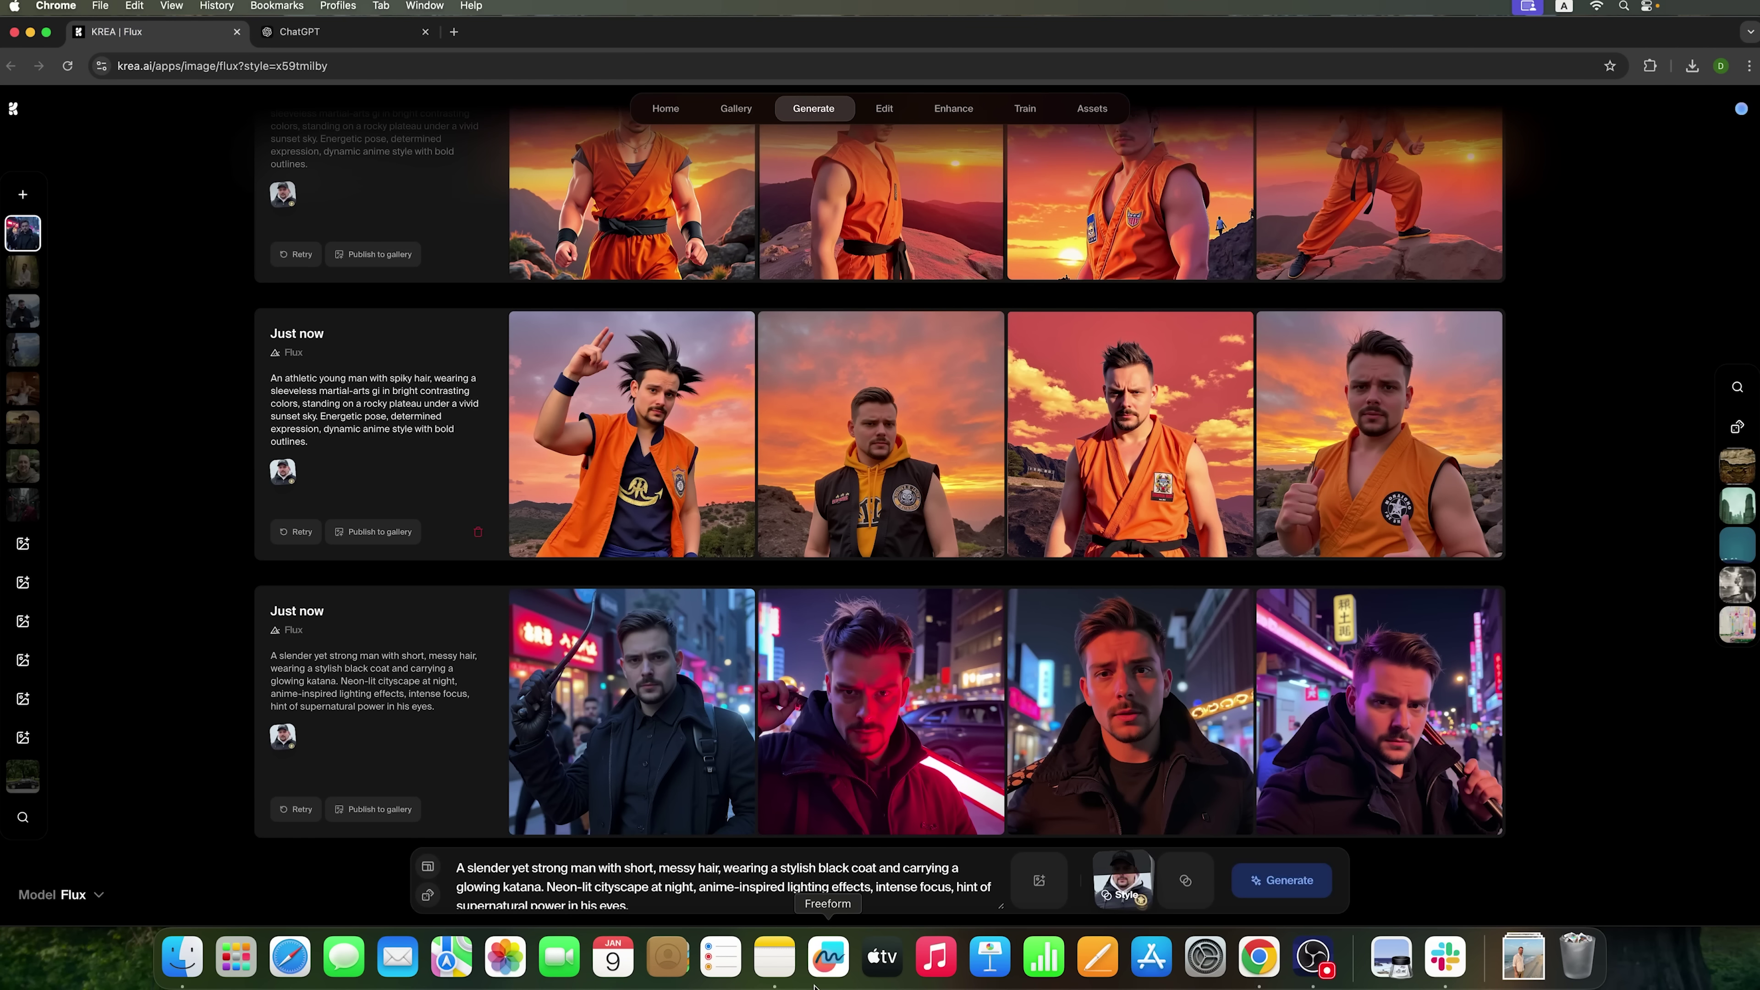
left_click(690, 899)
key("super+a")
key("super+v")
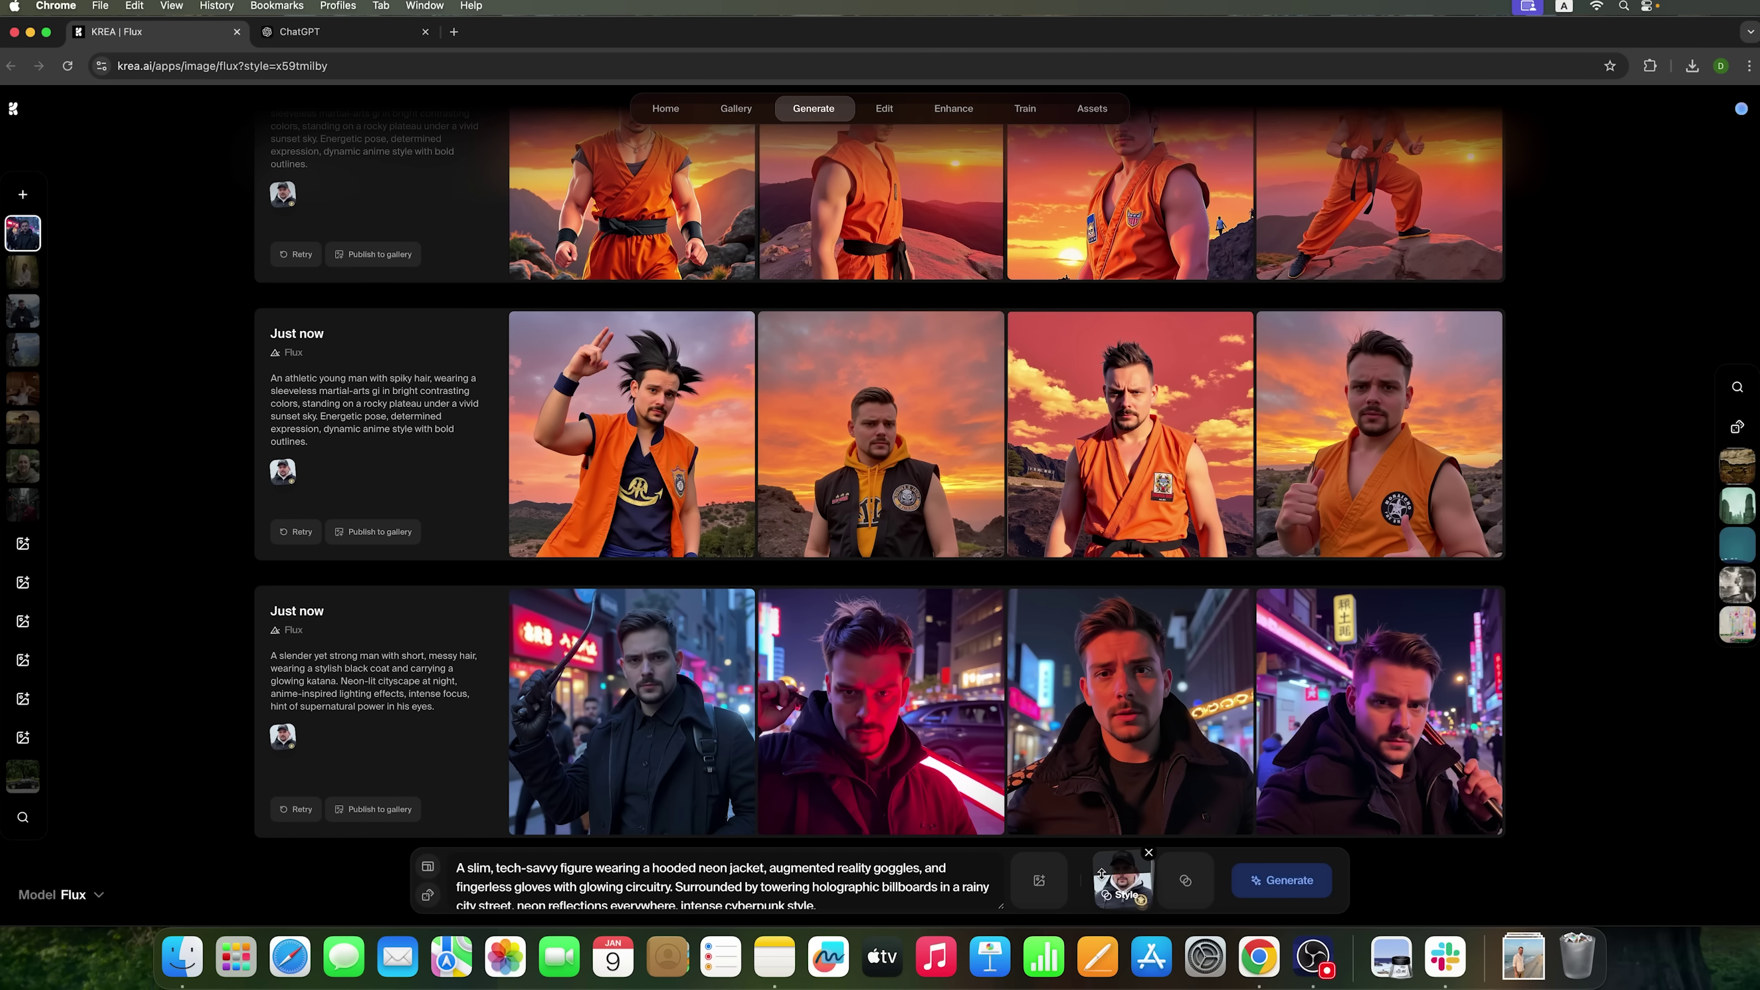
left_click(1260, 881)
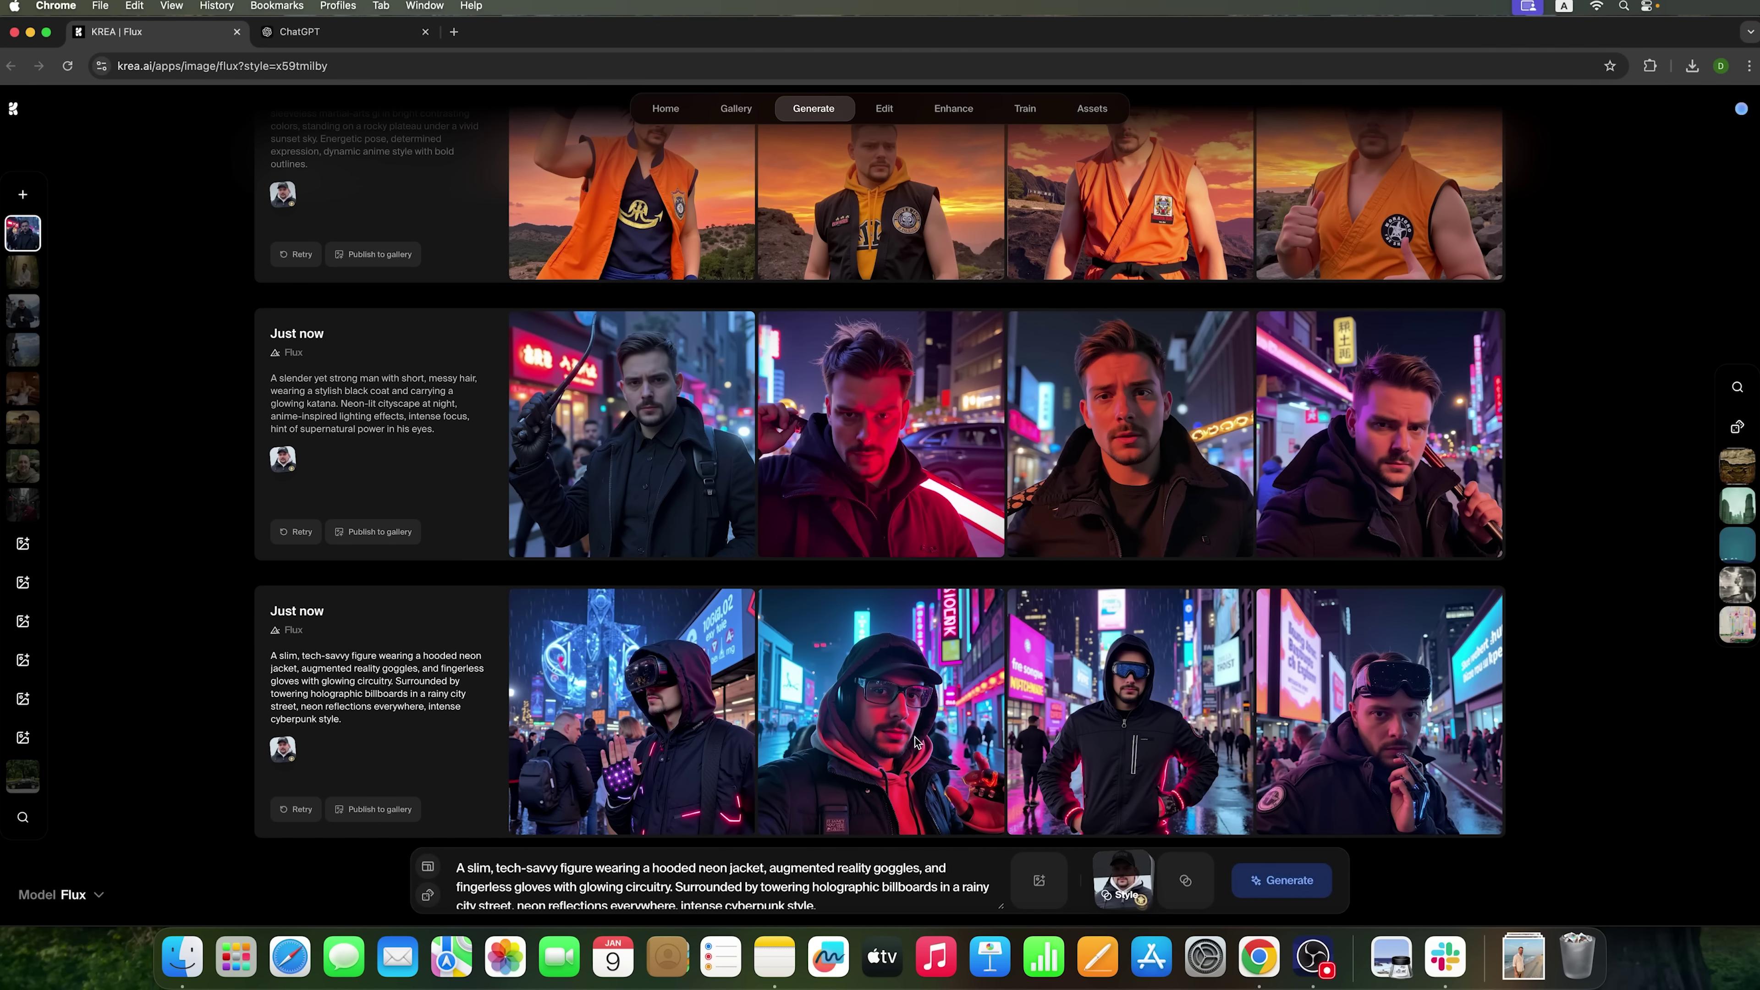
- Enlarge each of the four cyberpunk hacker portraits in turn to review them
left_click(1351, 732)
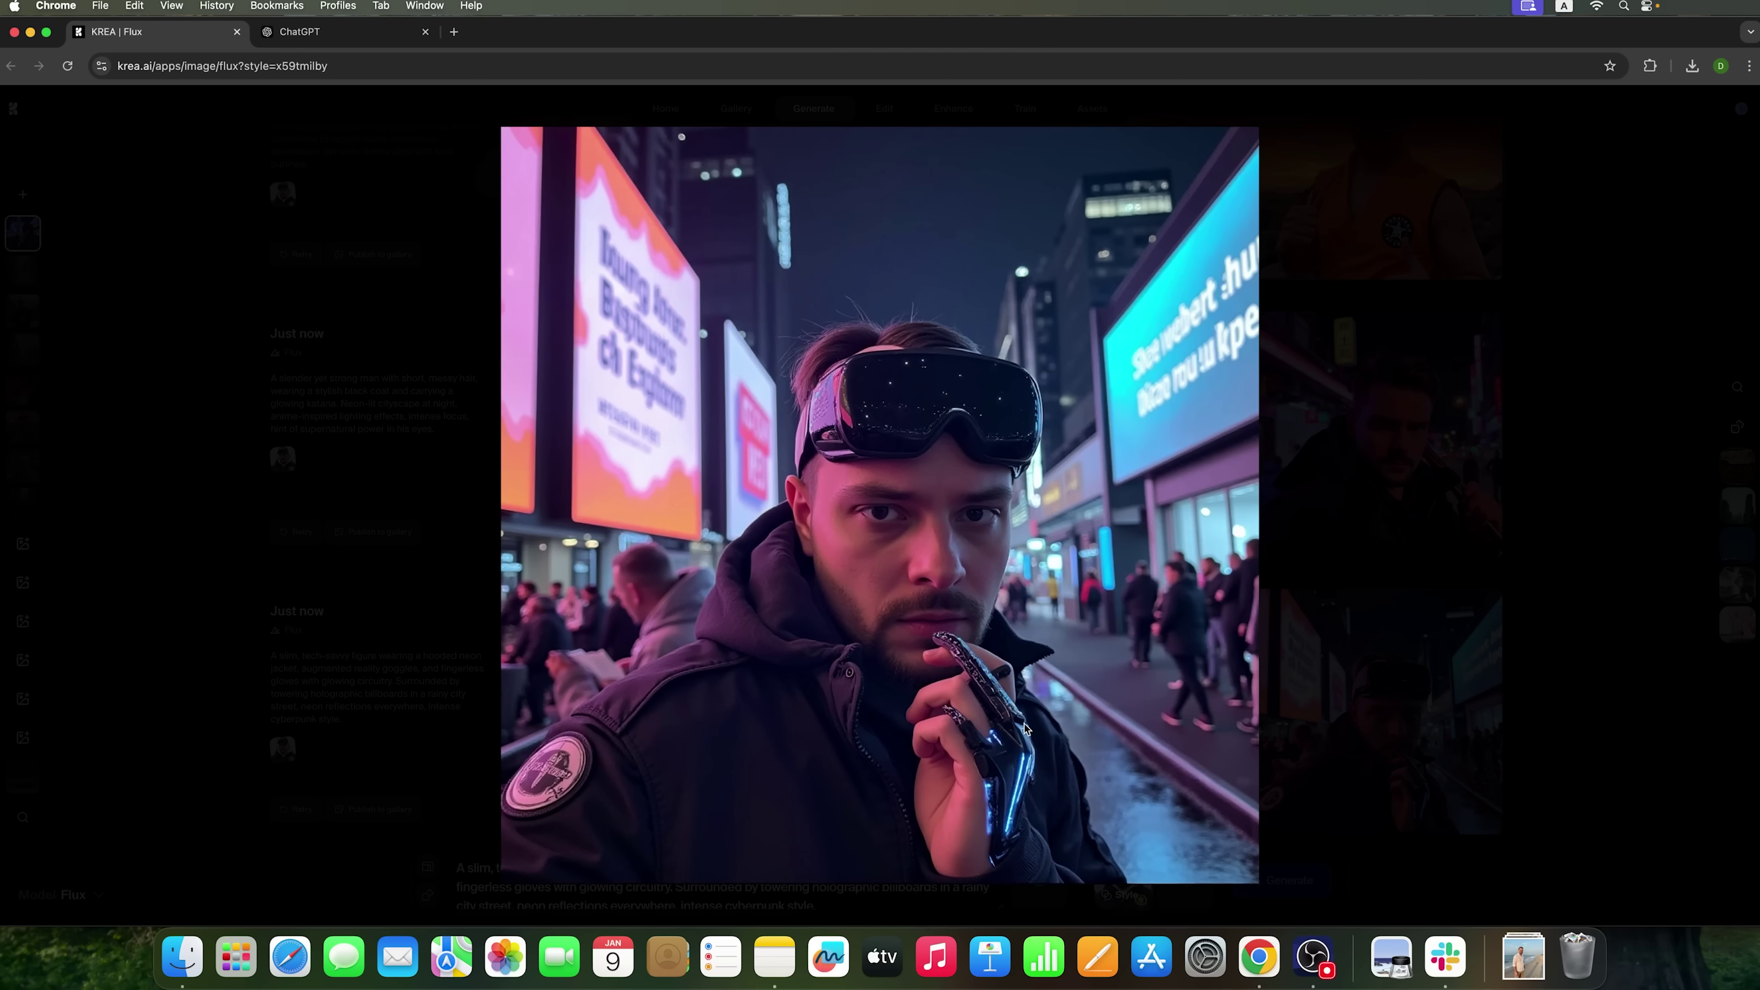
left_click(947, 722)
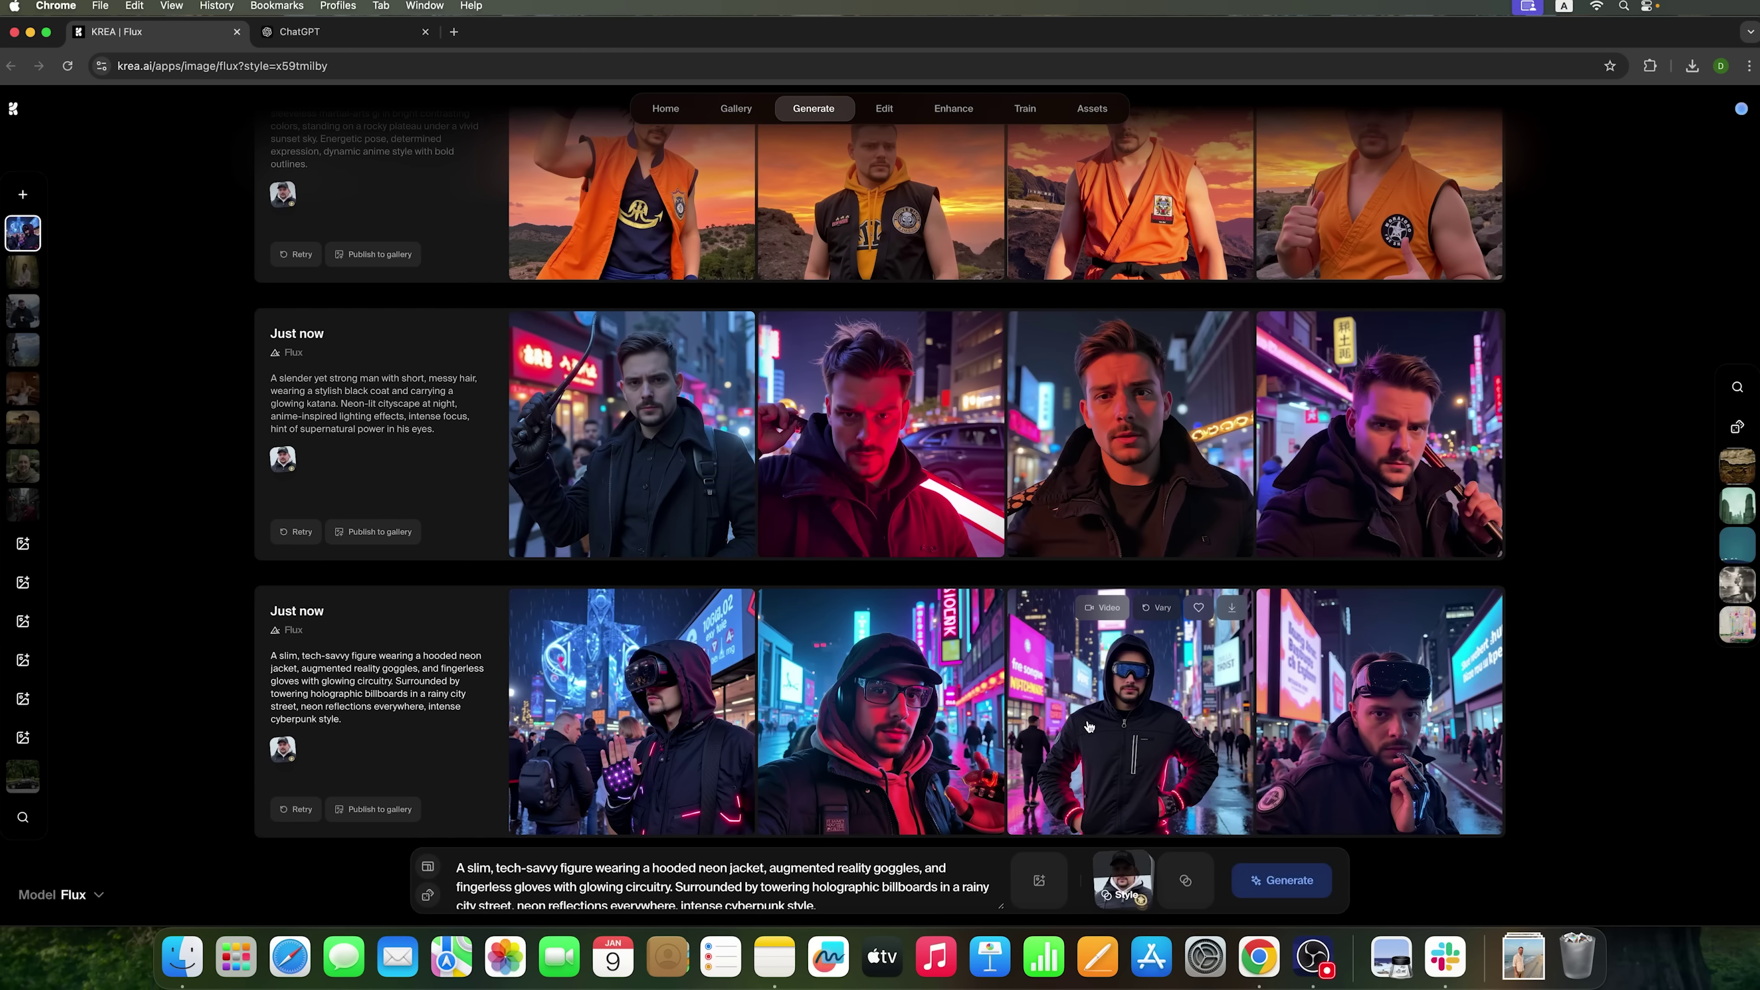
left_click(1138, 703)
left_click(1138, 703)
left_click(872, 702)
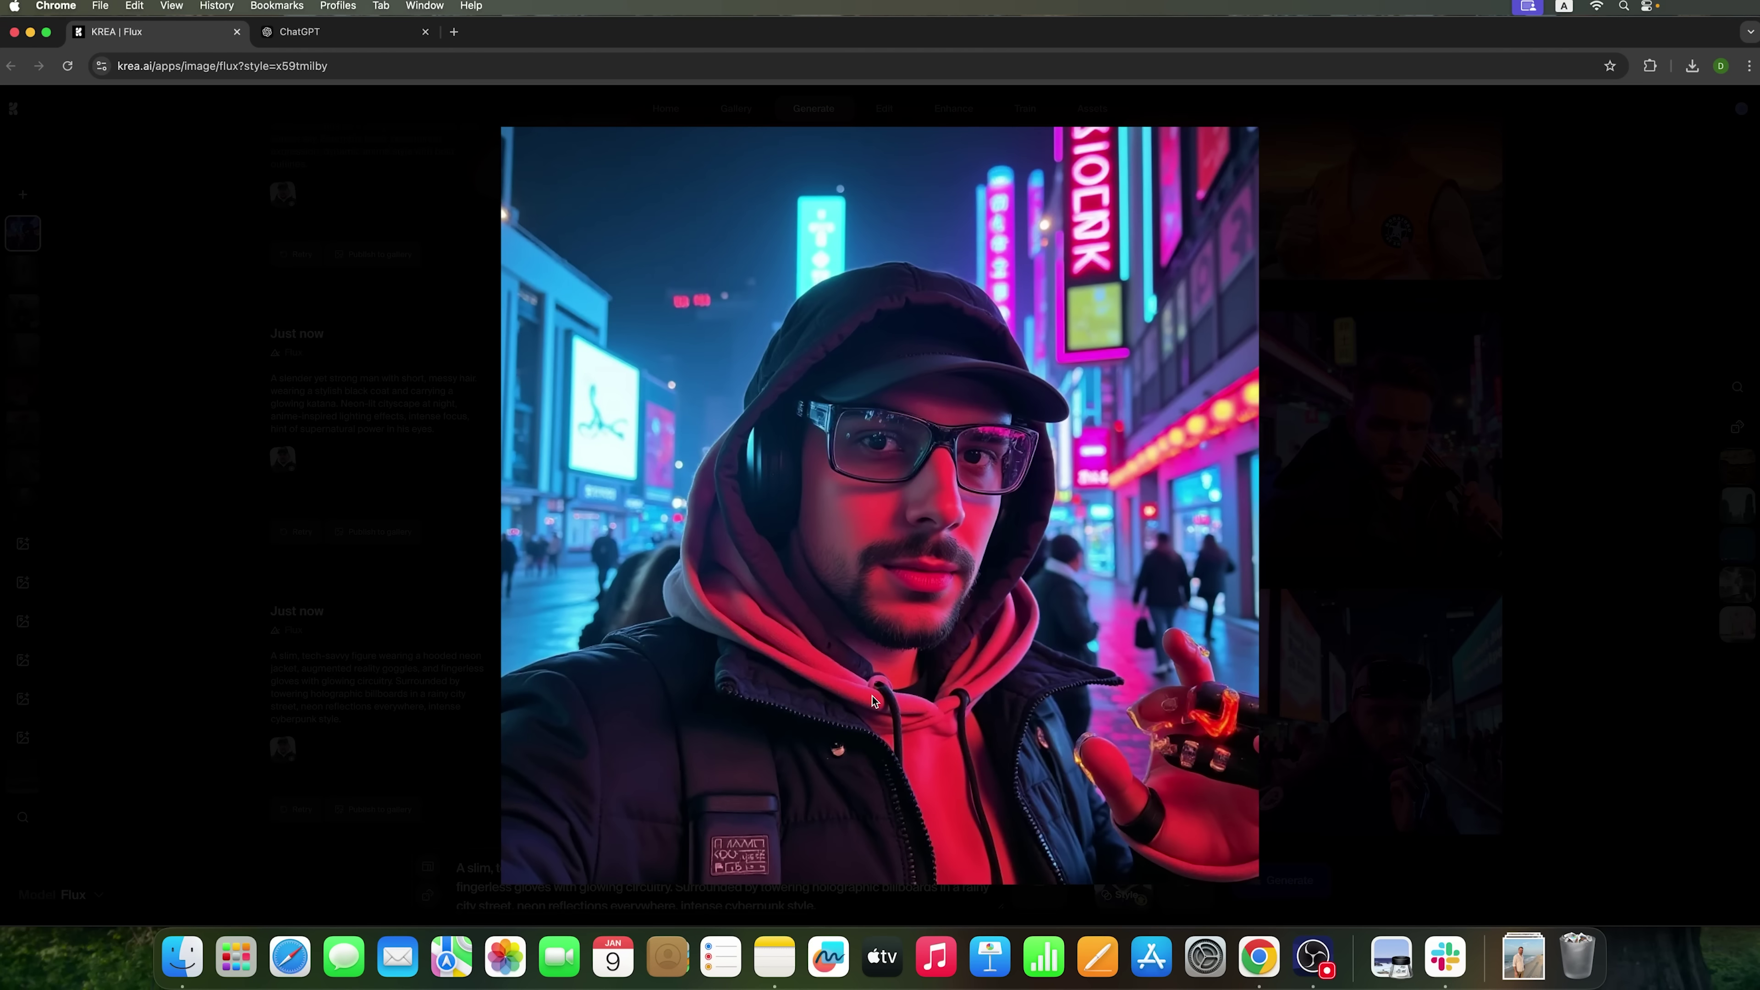
left_click(1088, 778)
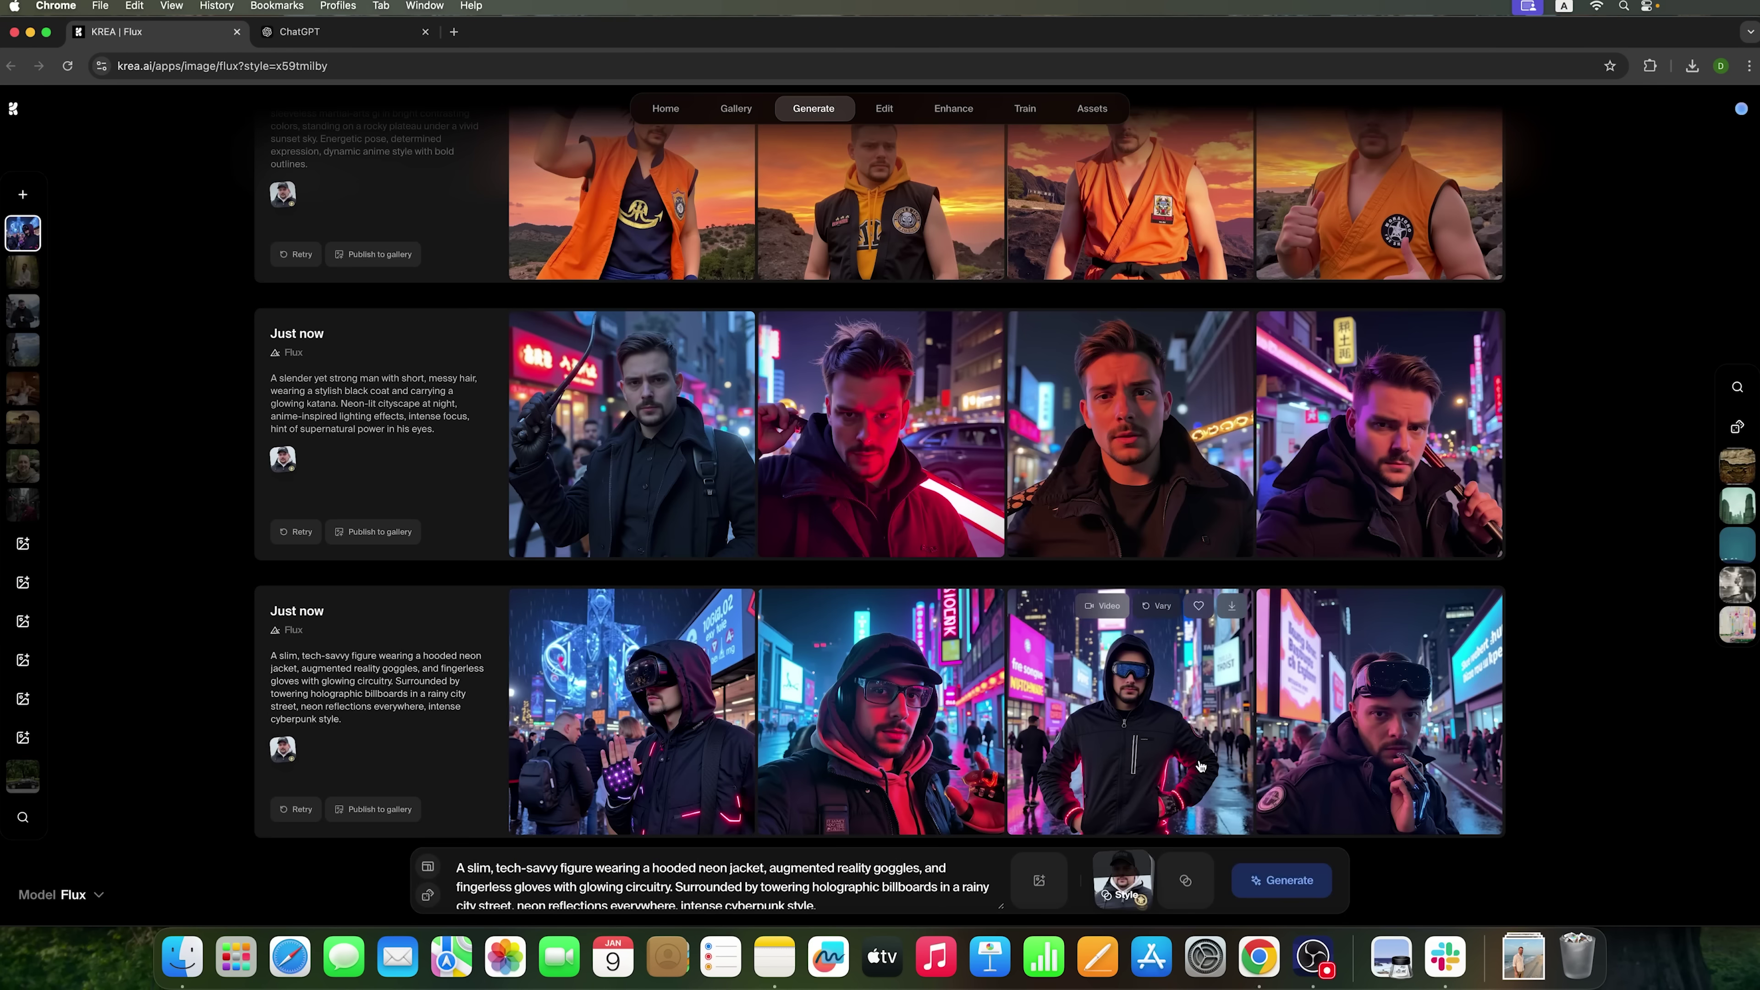
left_click(697, 748)
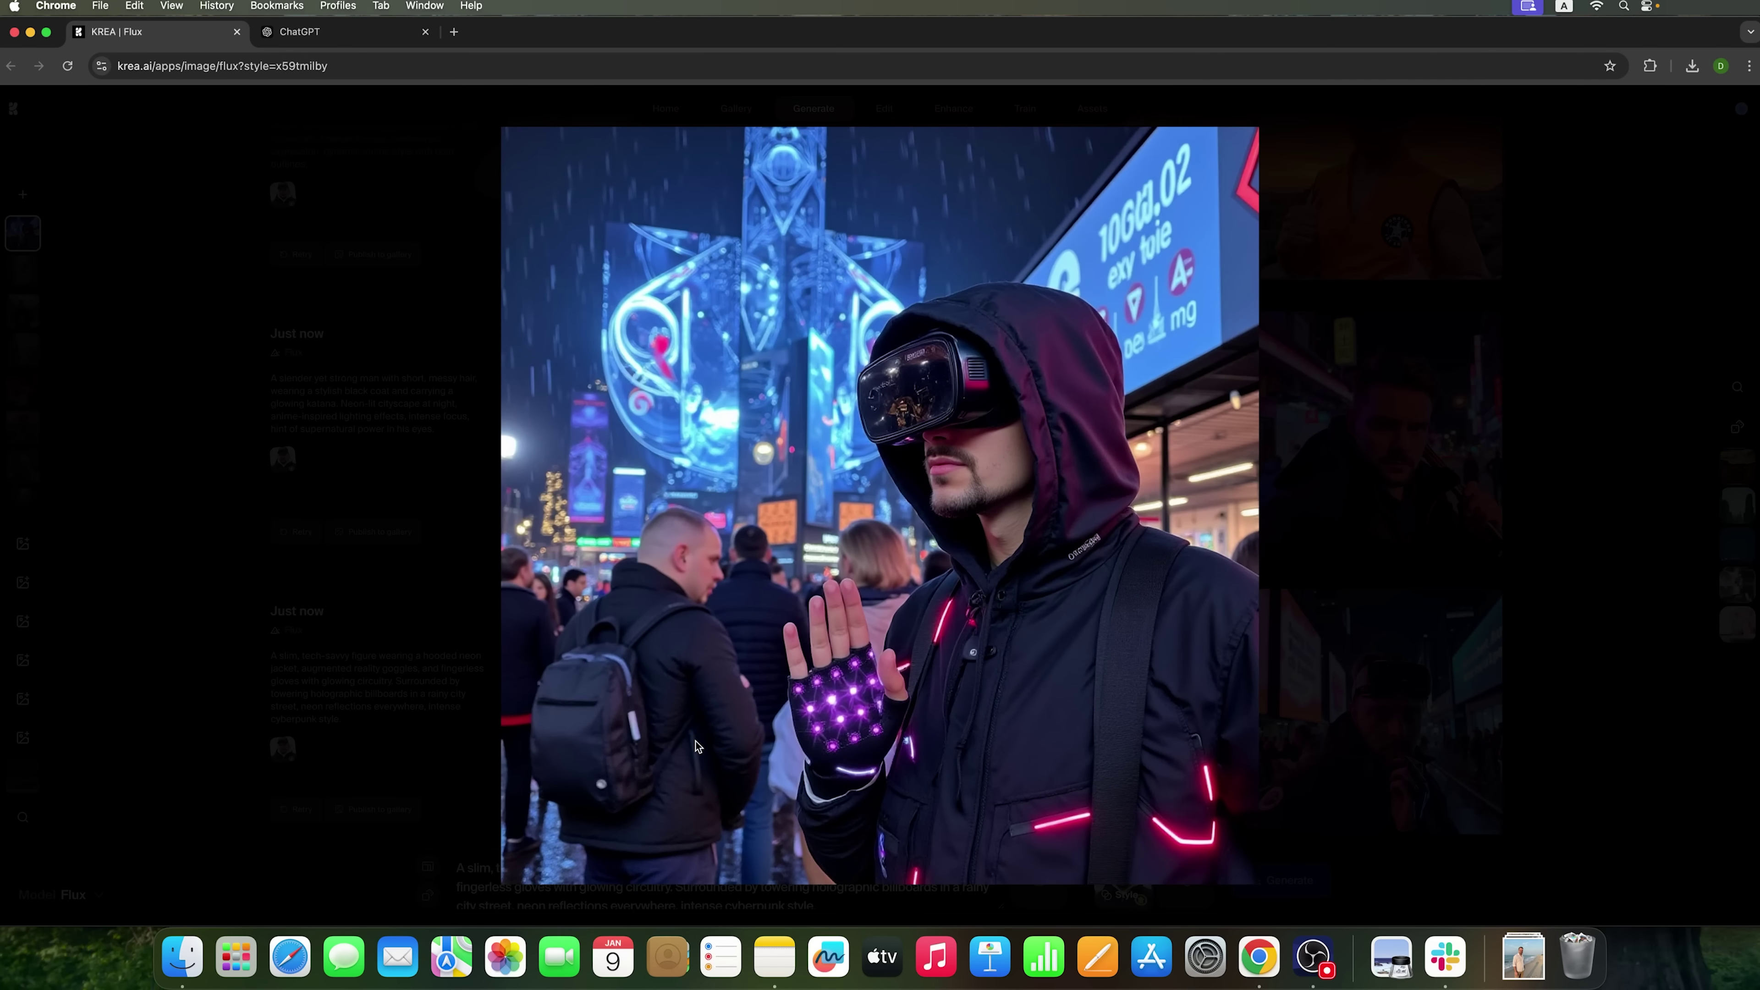
left_click(697, 748)
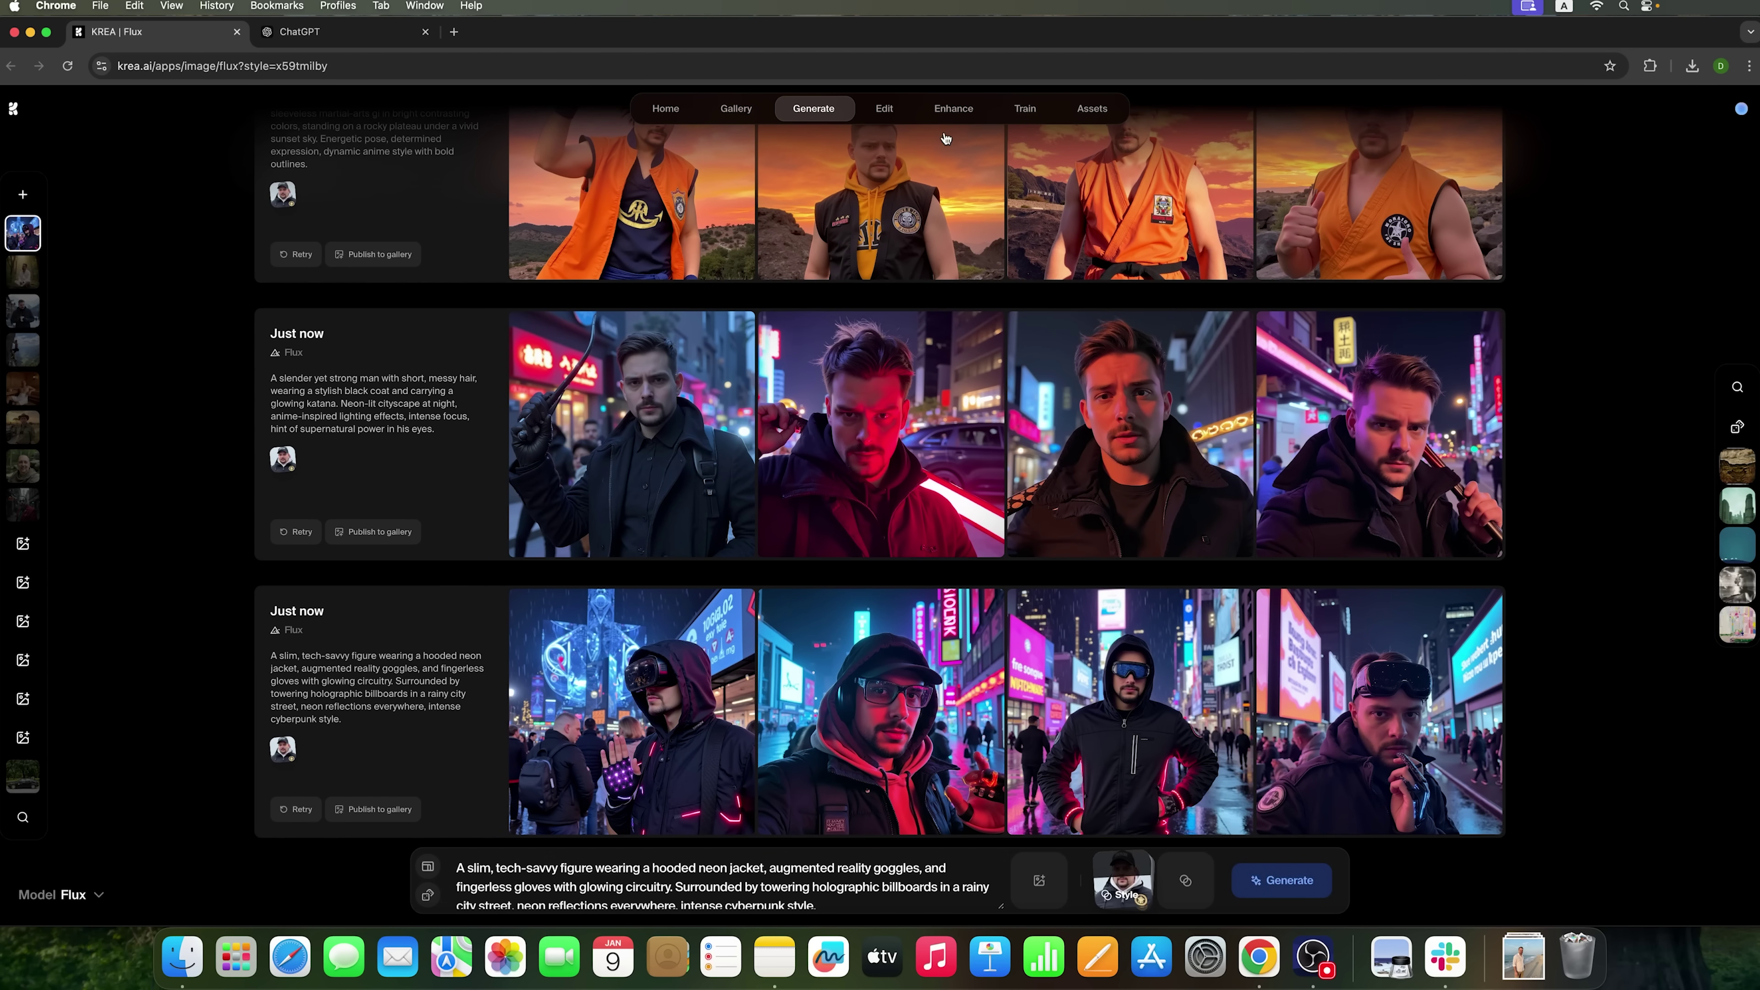
- Upload the beach photo of the man in a white shirt from Downloads into Krea's Edit page
left_click(885, 111)
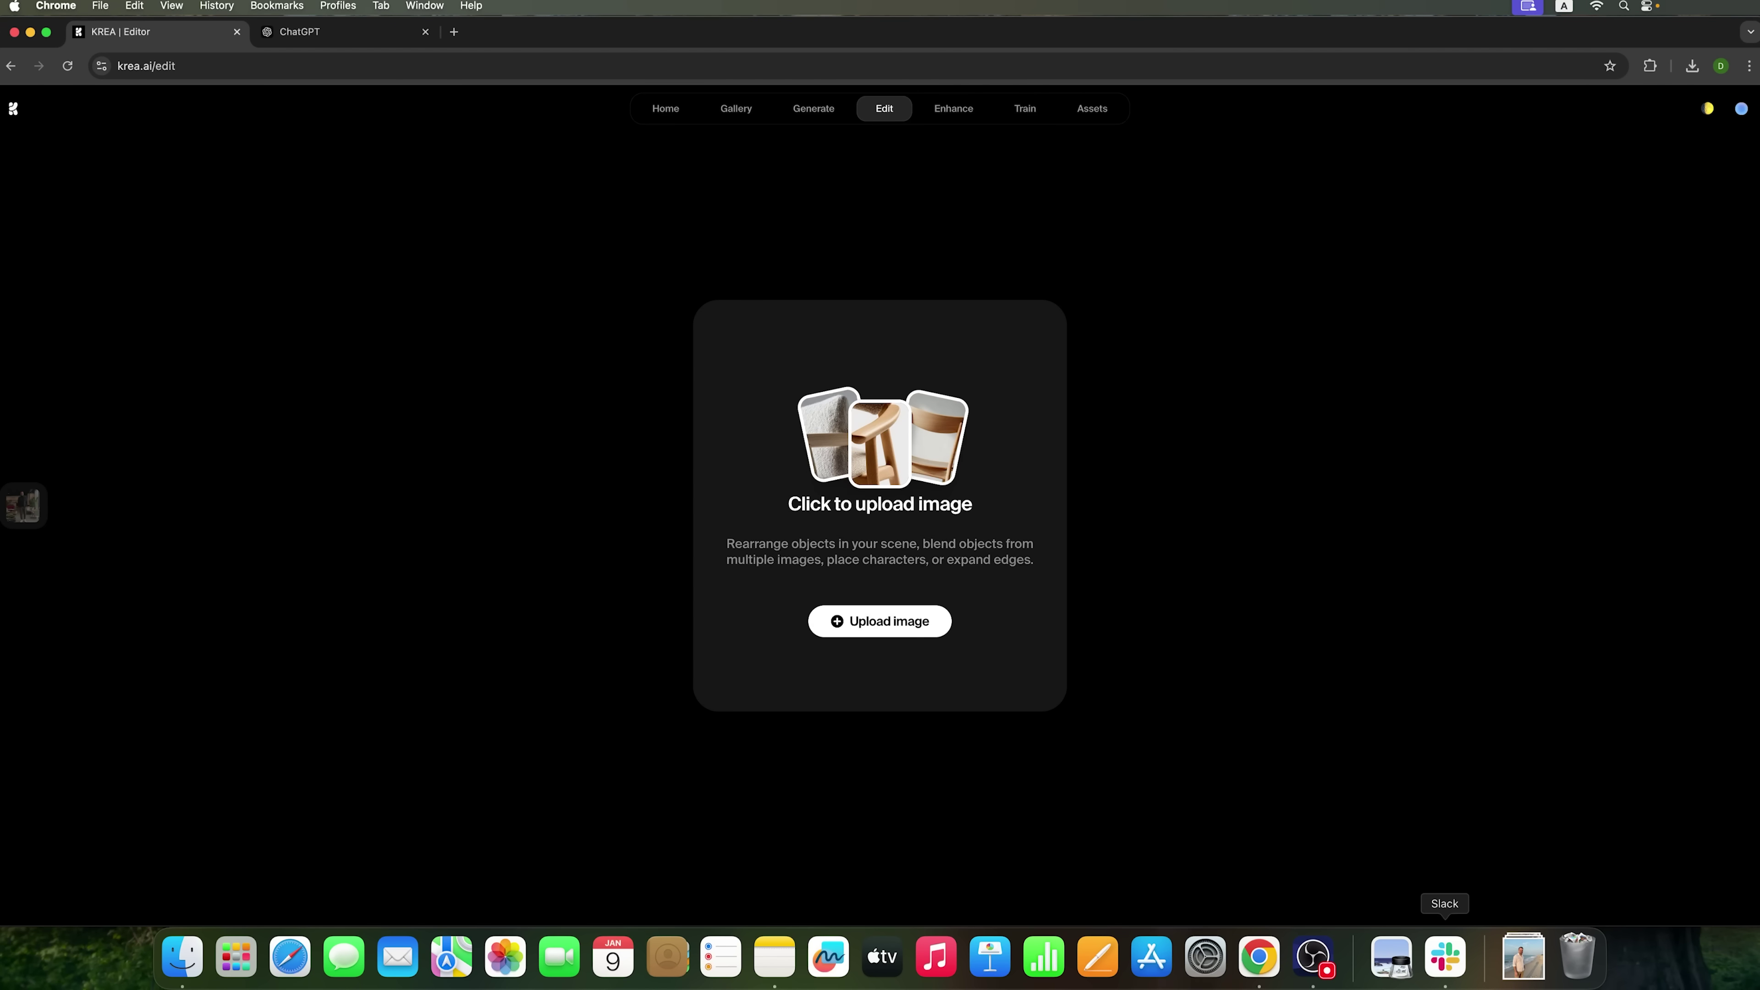
left_click(1522, 956)
left_click_drag(1521, 894, 991, 649)
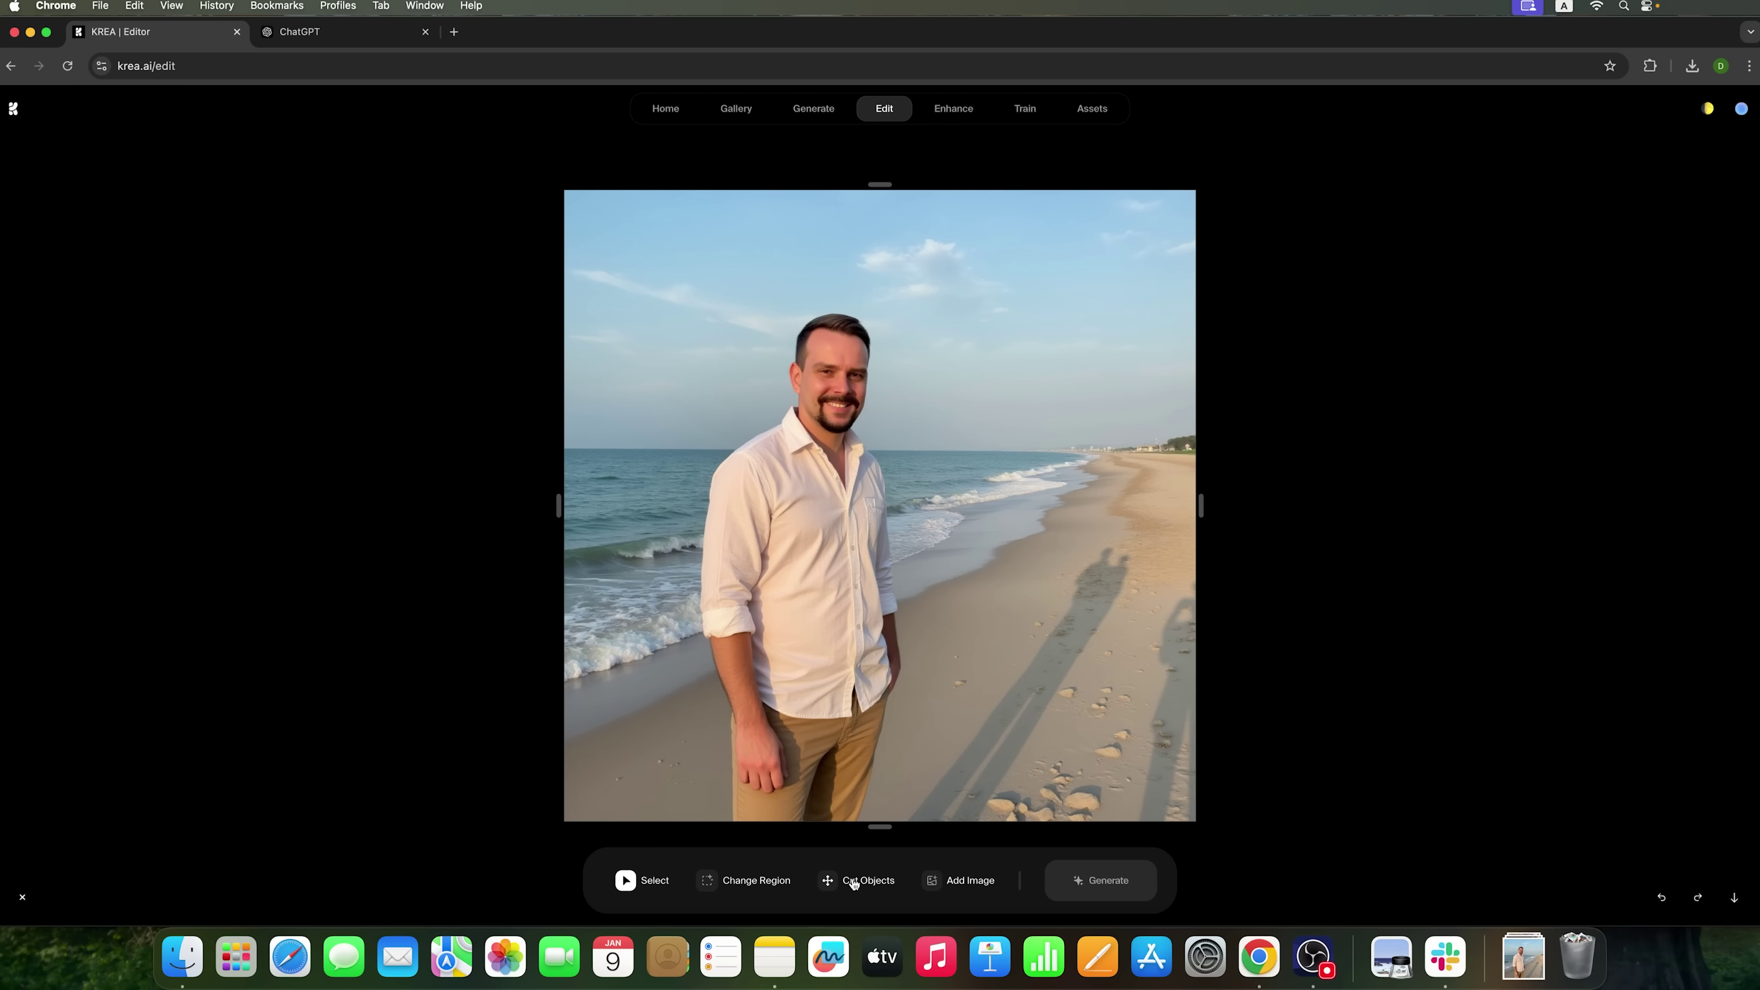
- Box the shadows on the sand with Change Region and regenerate them as 'shadow of one man'
left_click(757, 882)
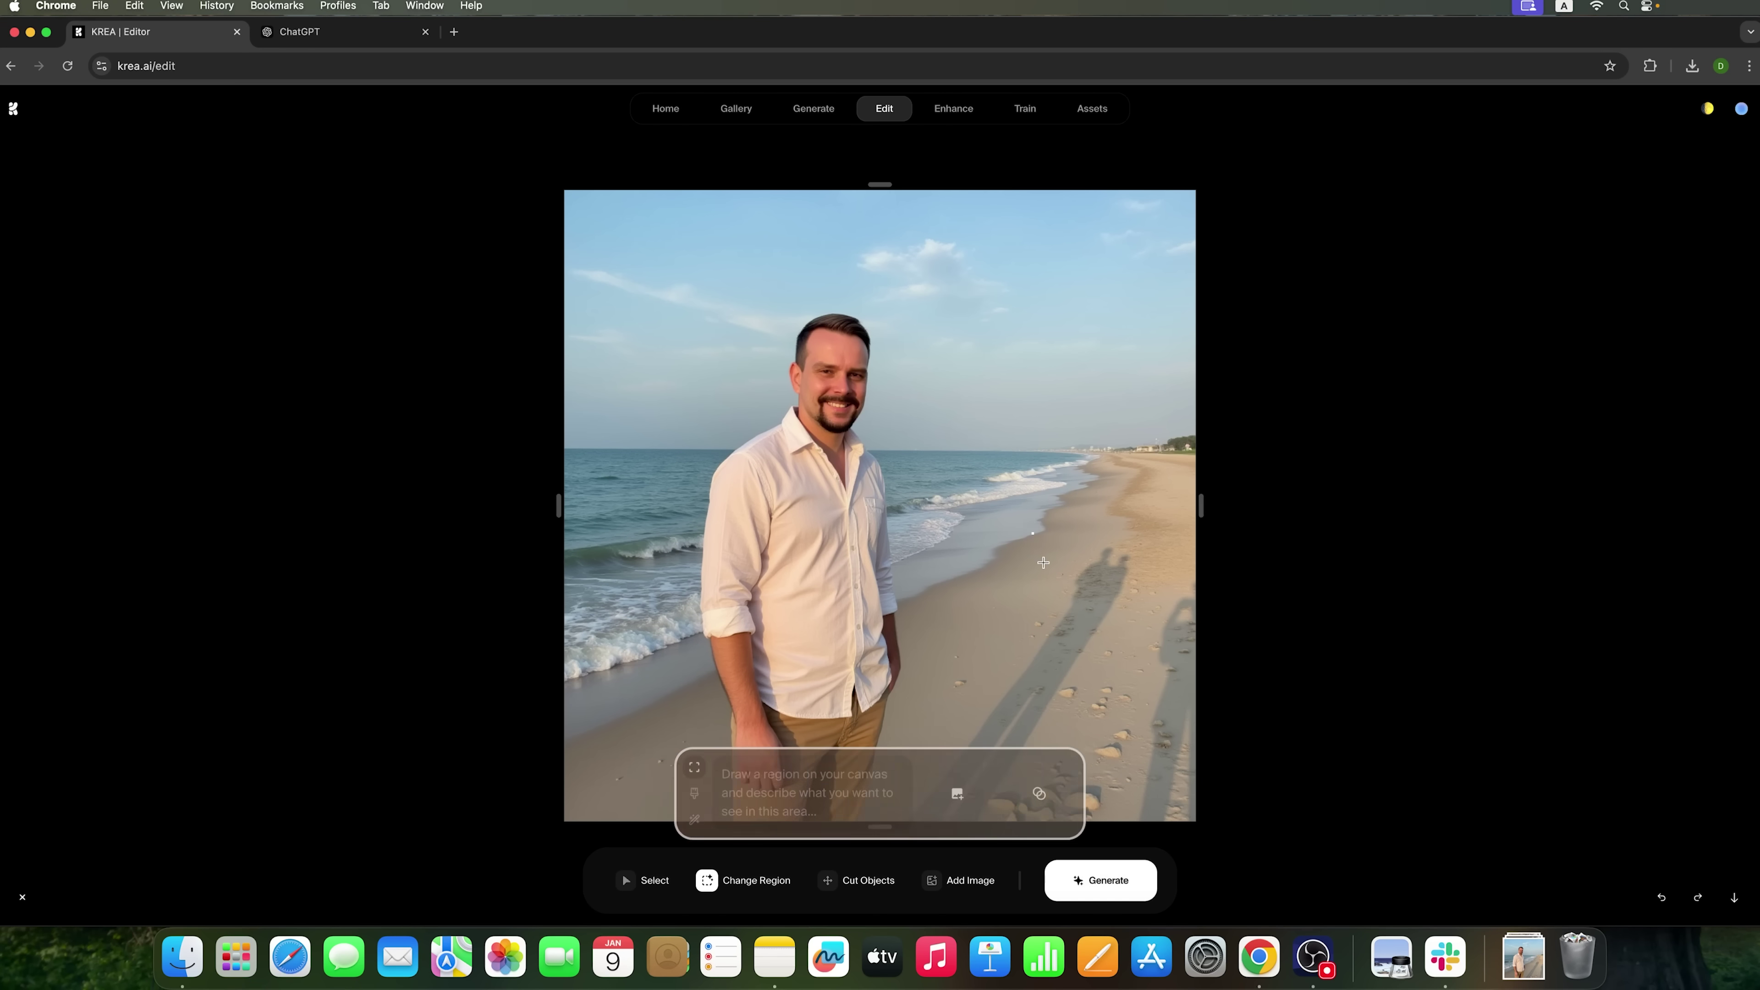
left_click_drag(1034, 533, 1150, 663)
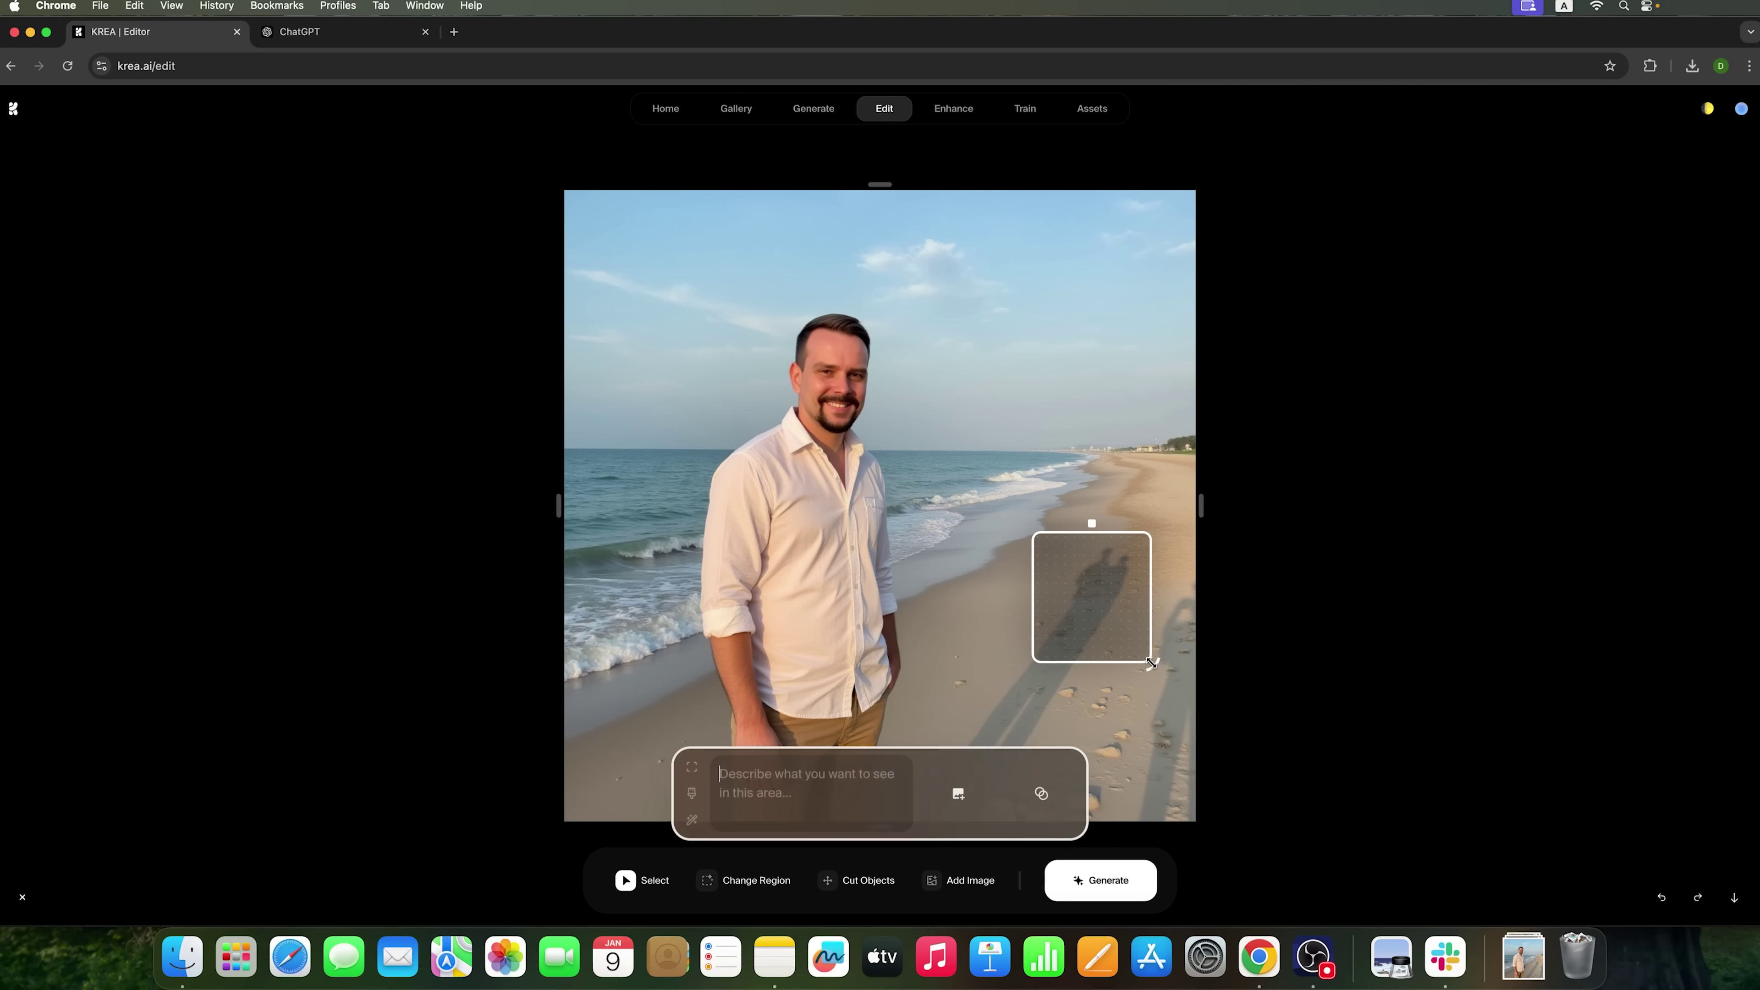
left_click(797, 770)
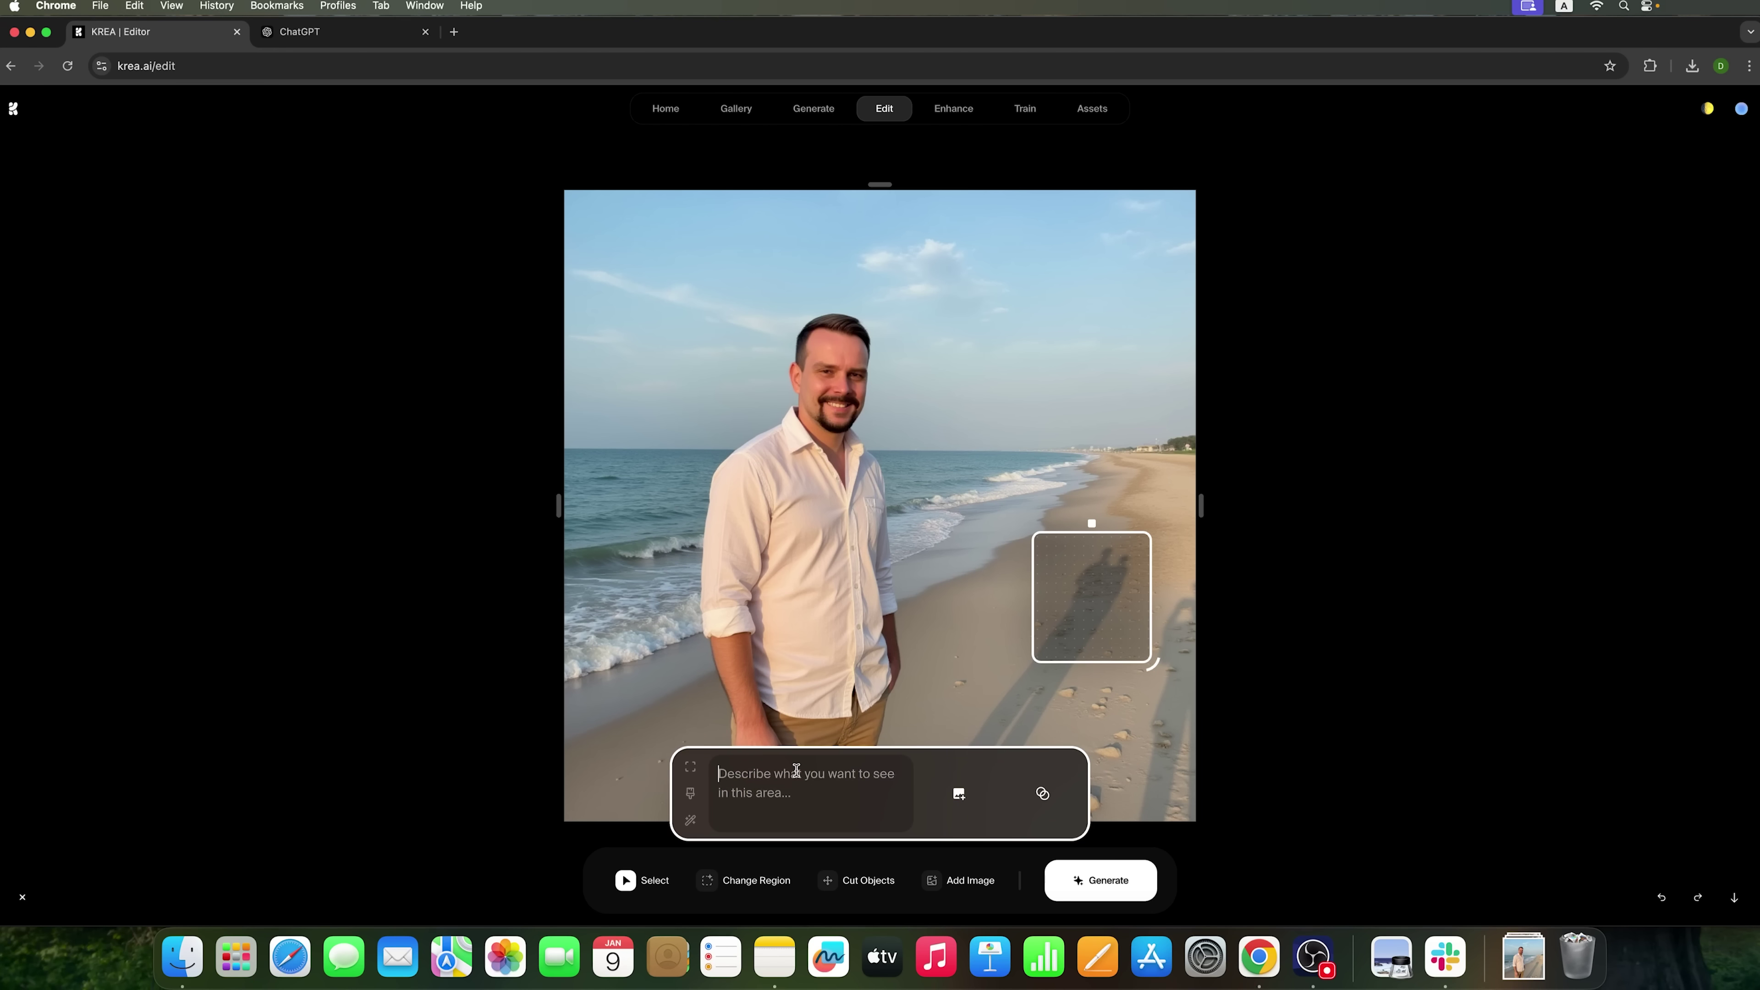
type("shadow of one man")
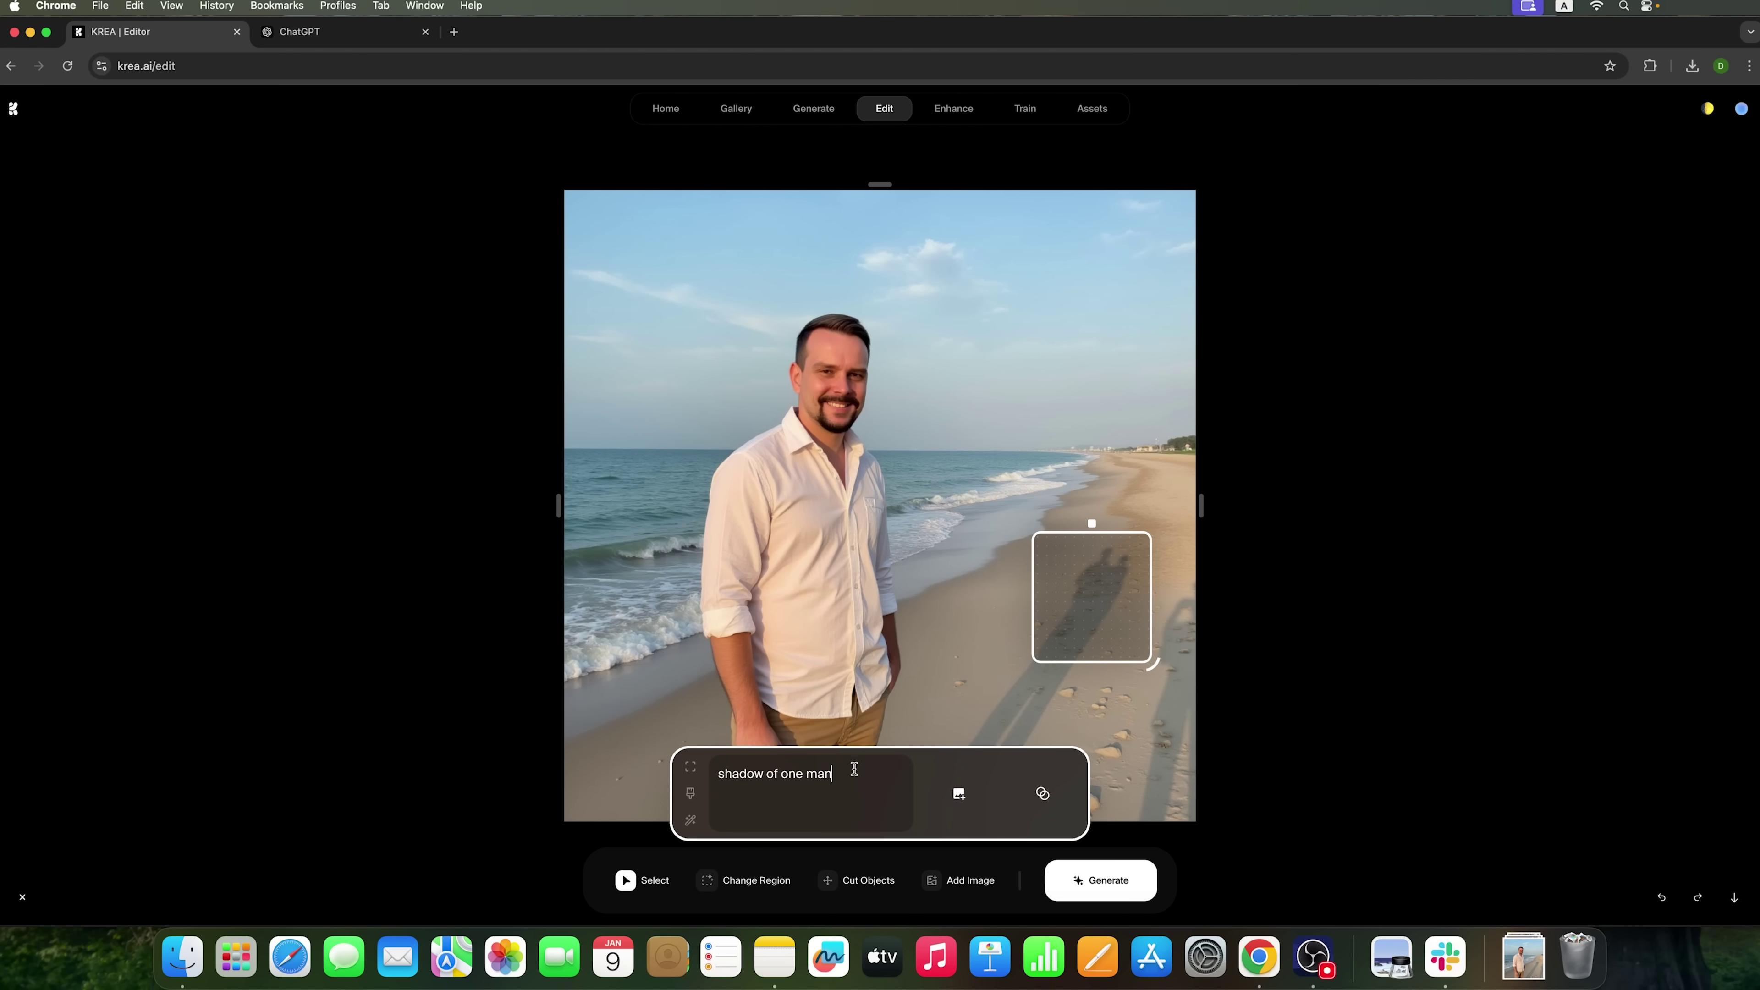
key("Return")
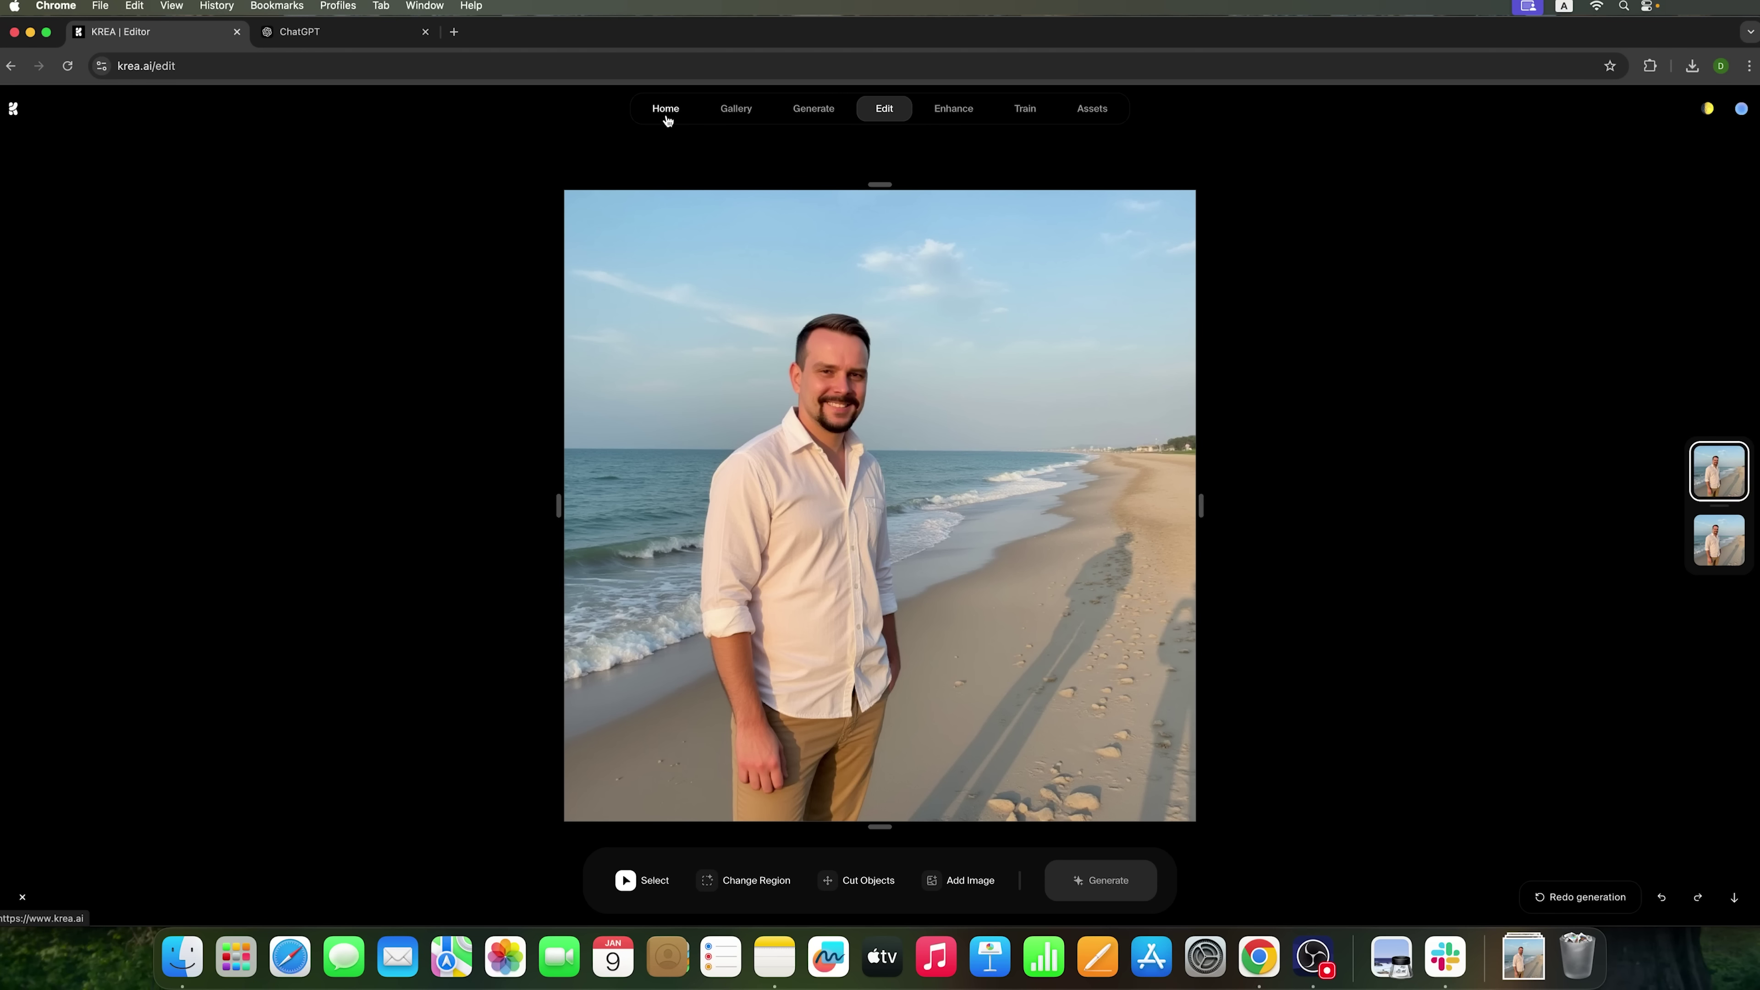
- Return to the Krea home page showing the Flux, Video, Realtime and Enhancer cards
mouse_move(823, 129)
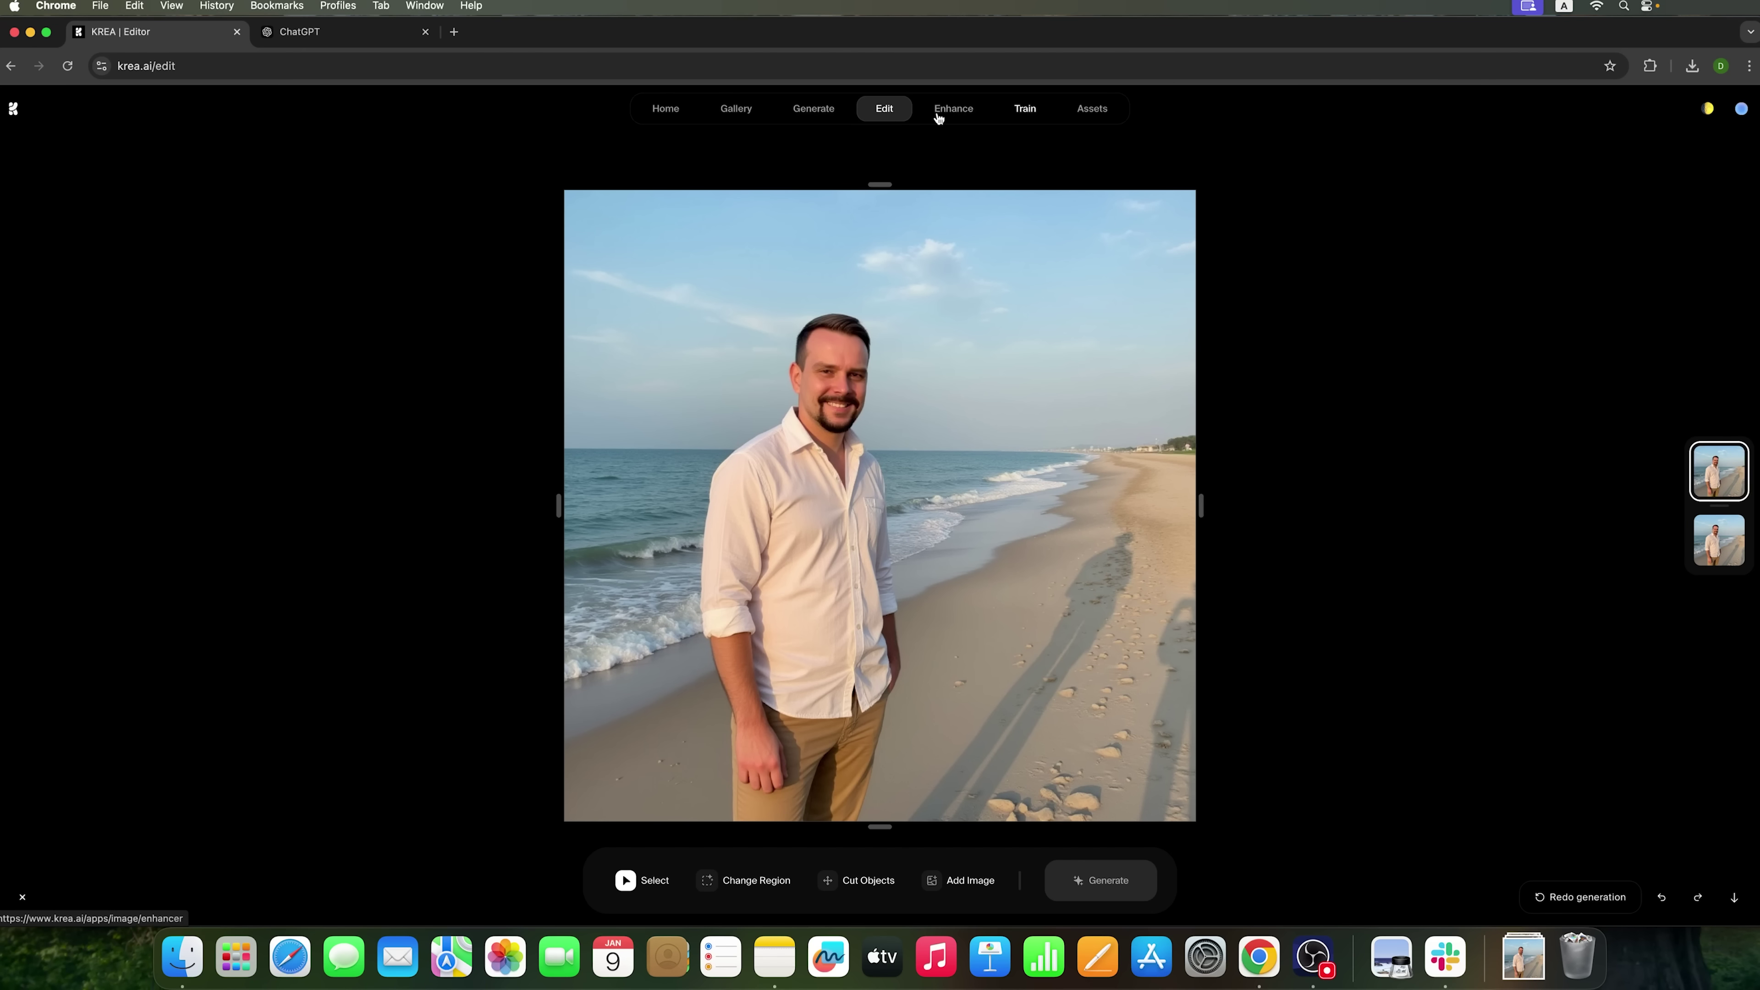
left_click(663, 111)
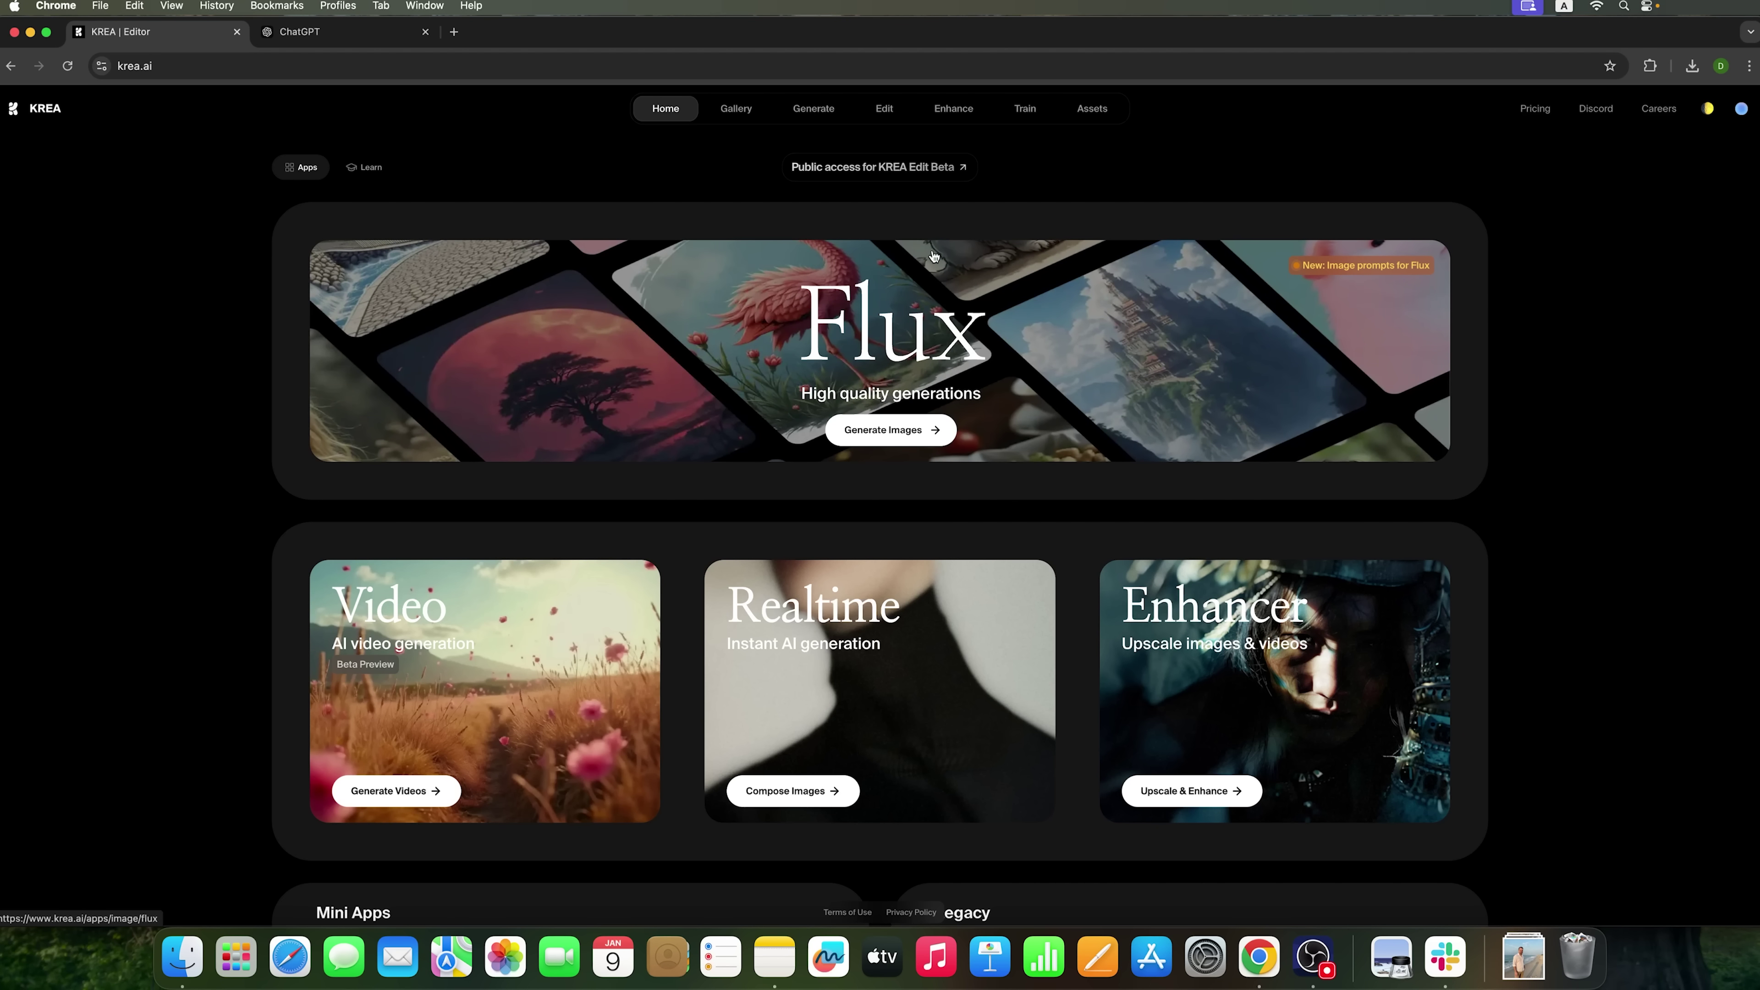
mouse_move(831, 129)
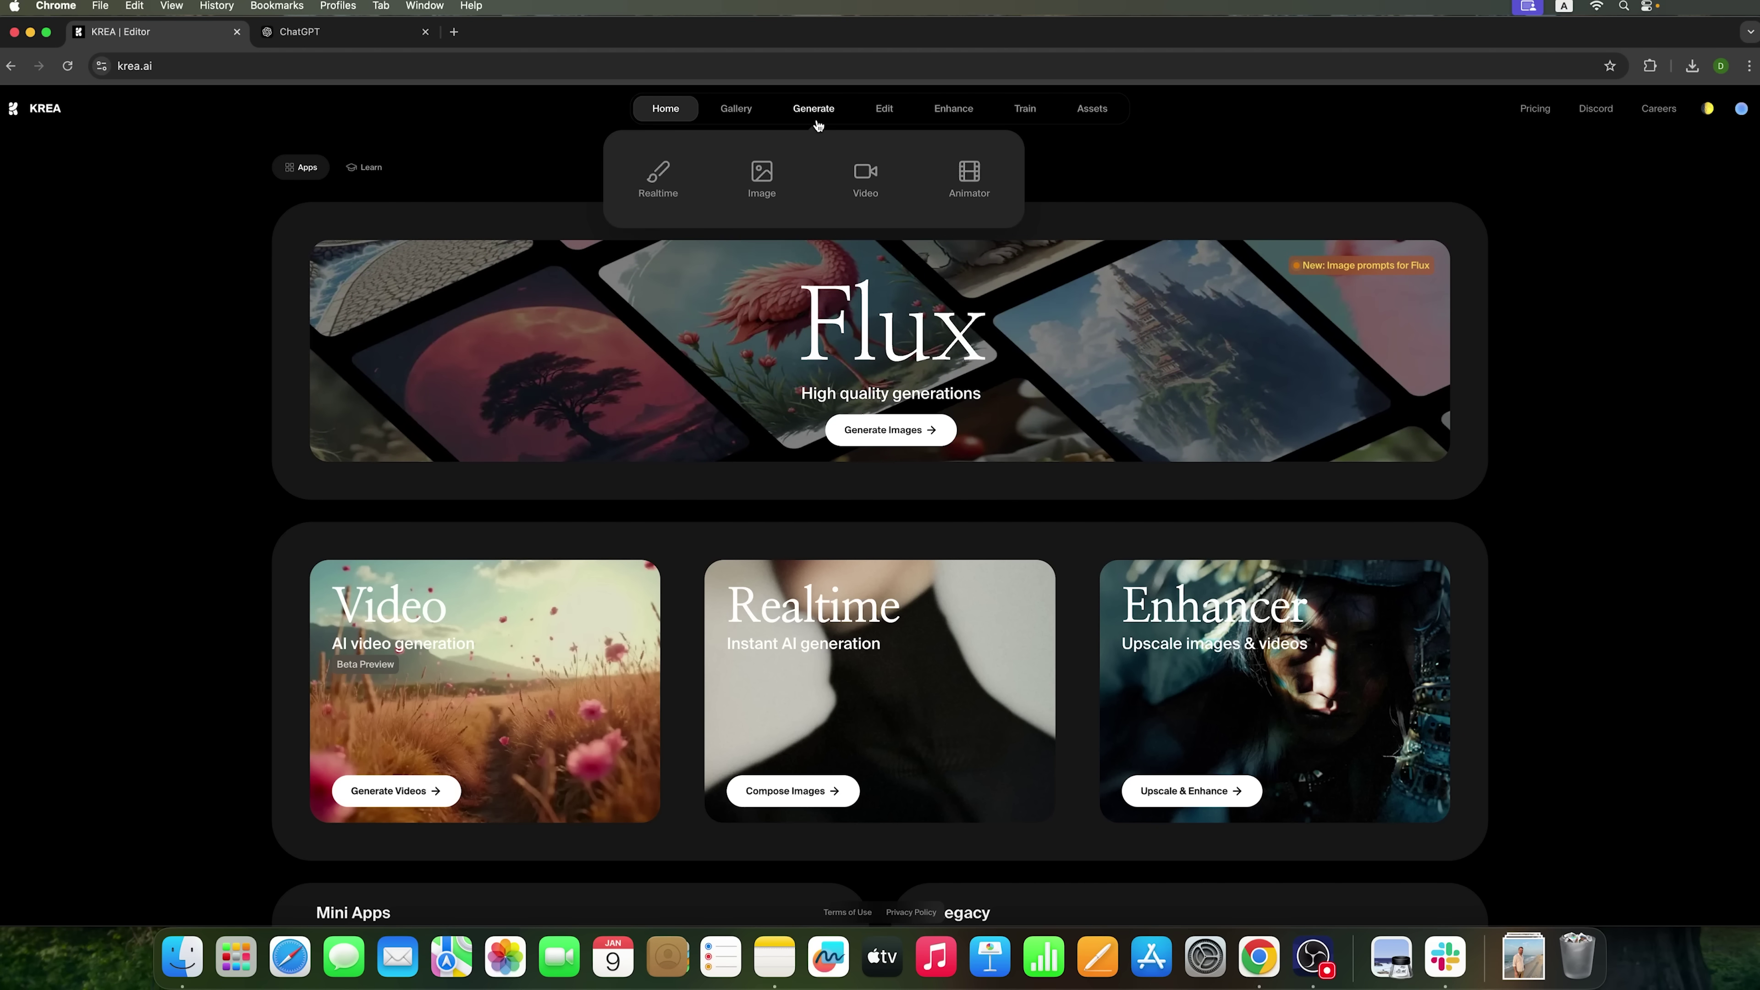
mouse_move(748, 125)
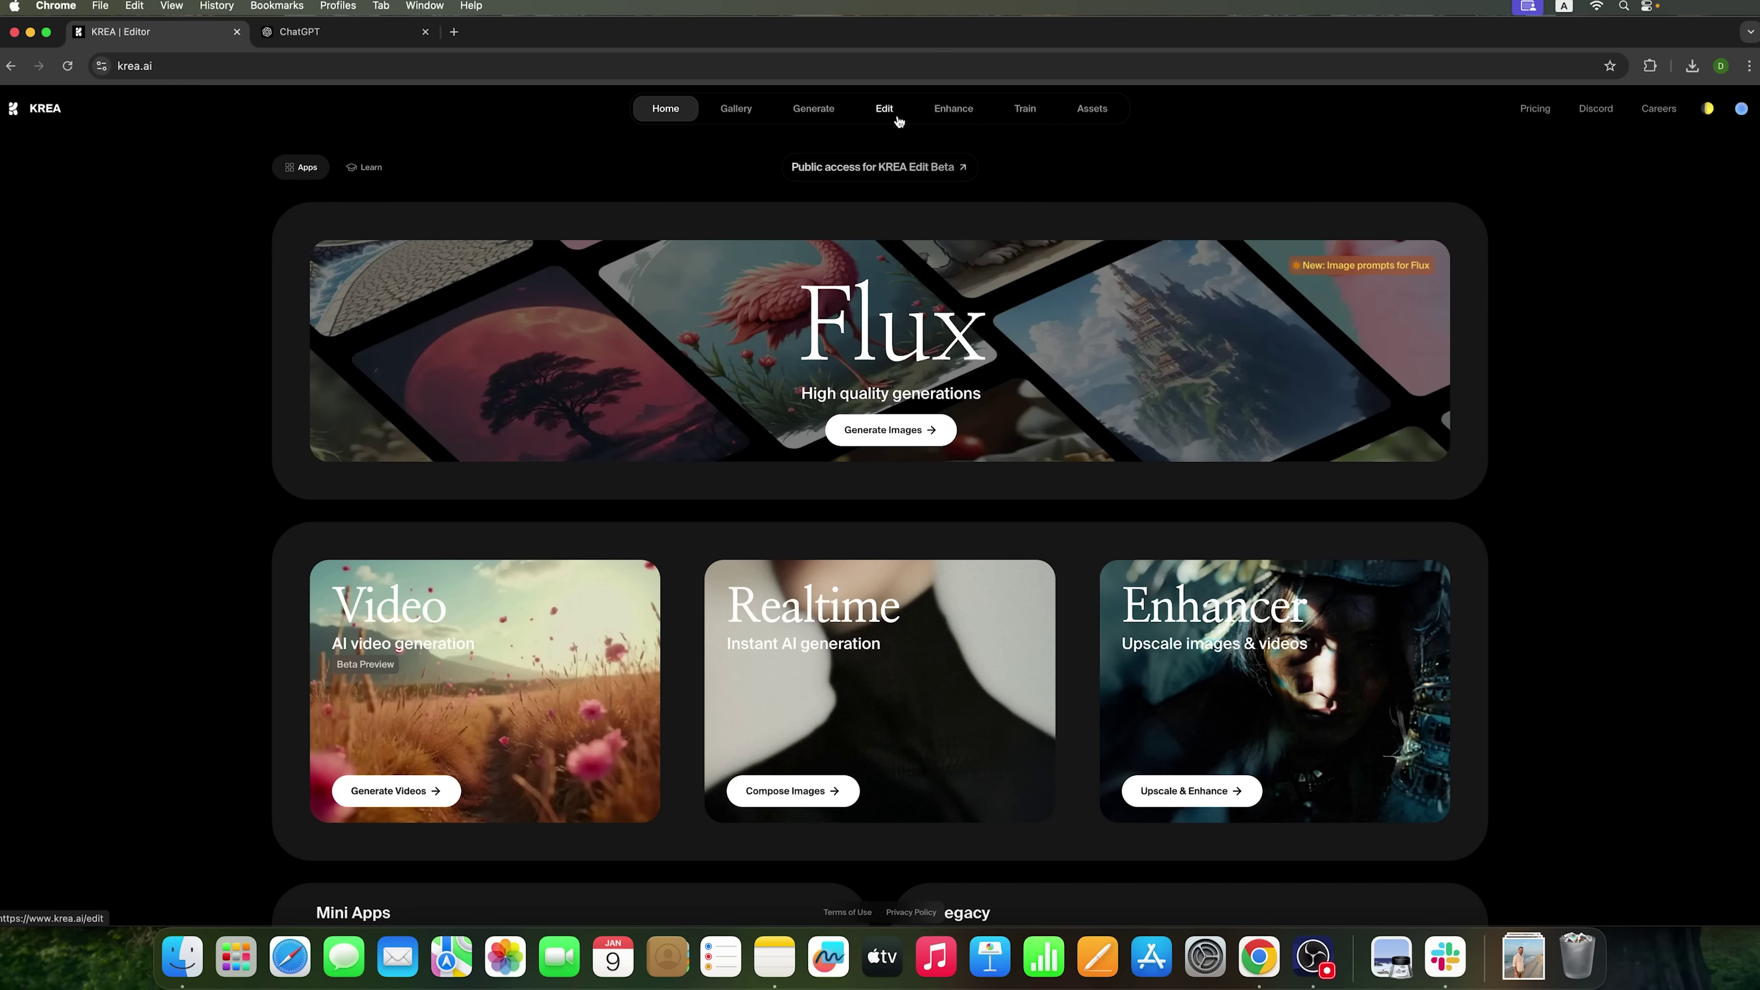
- Switch to Learn and browse the FLUX, Scene Transfer and KREA Video announcement cards
left_click(355, 168)
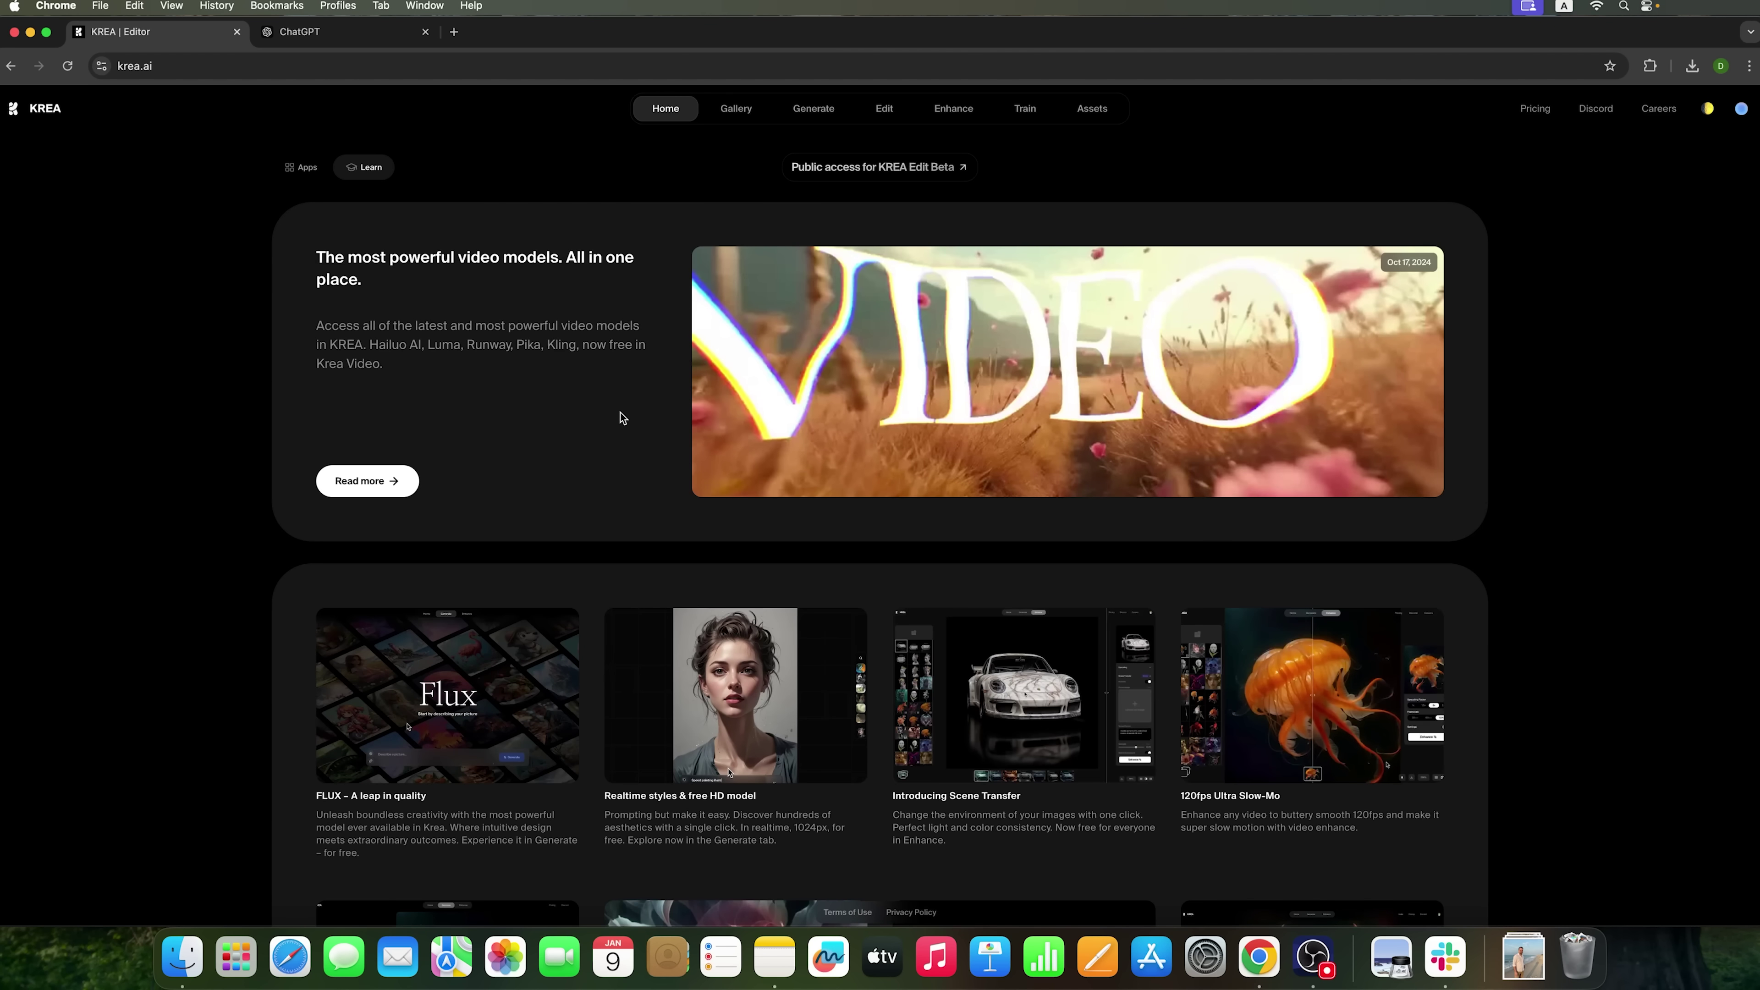
scroll(620, 417, "down", 2)
scroll(621, 417, "down", 10)
scroll(621, 417, "up", 12)
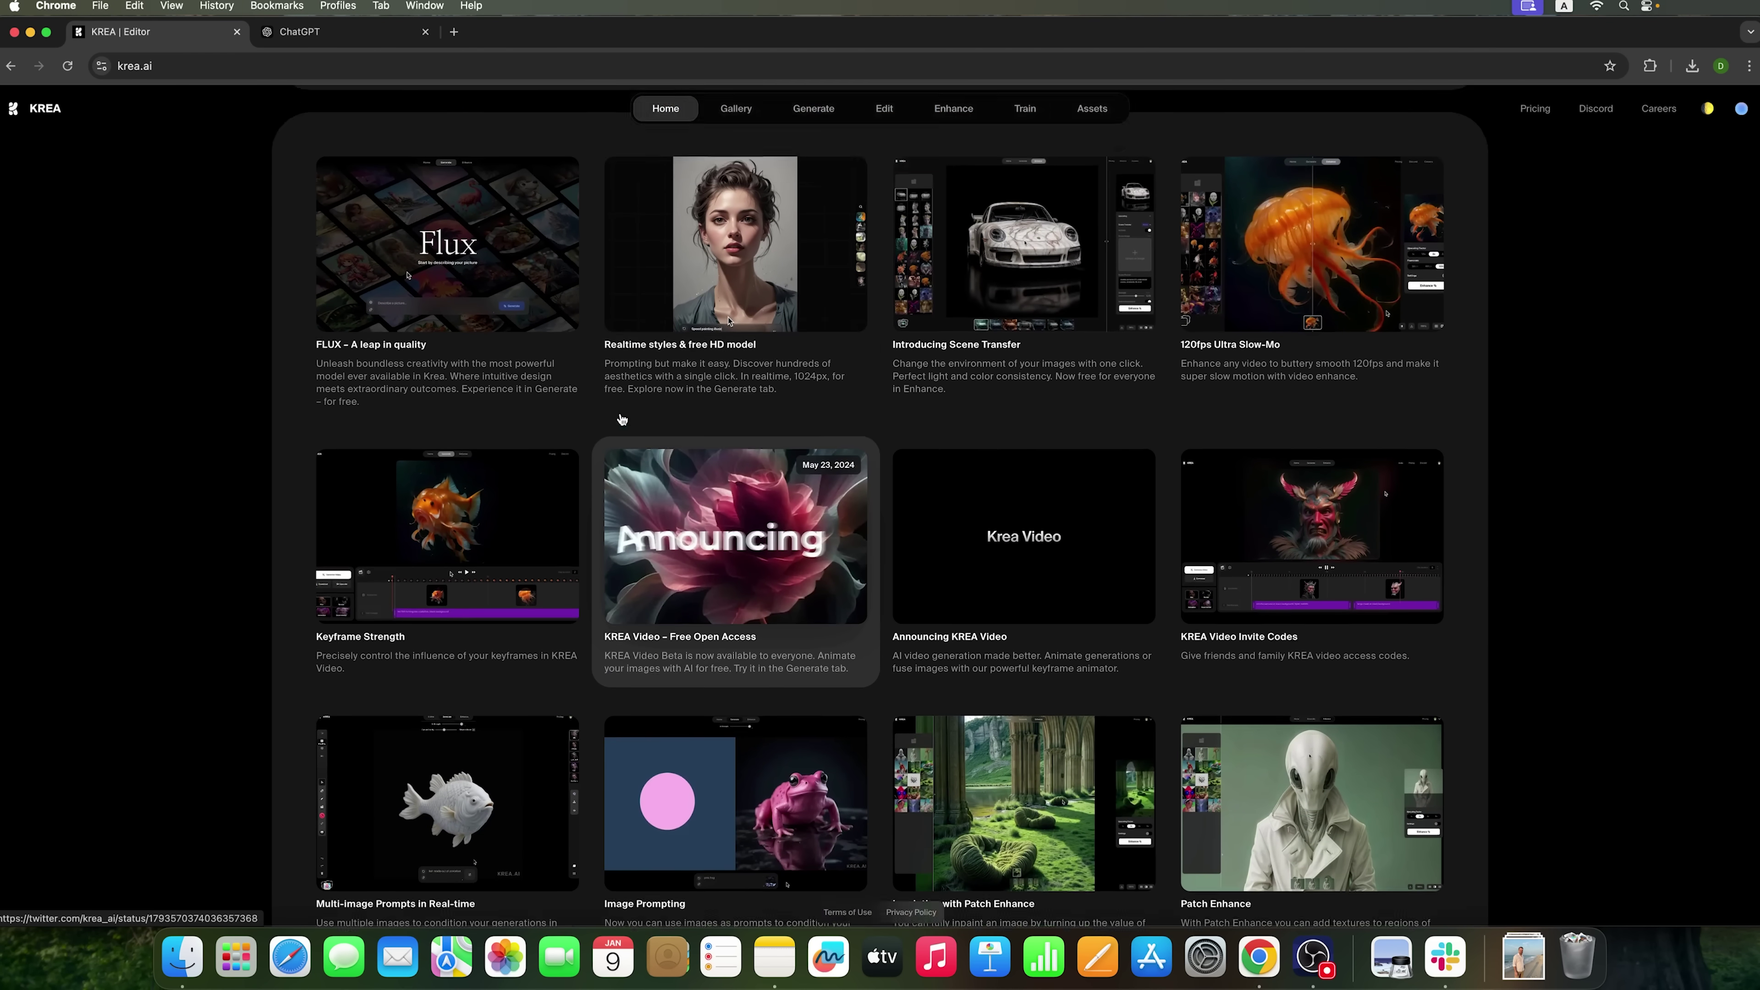